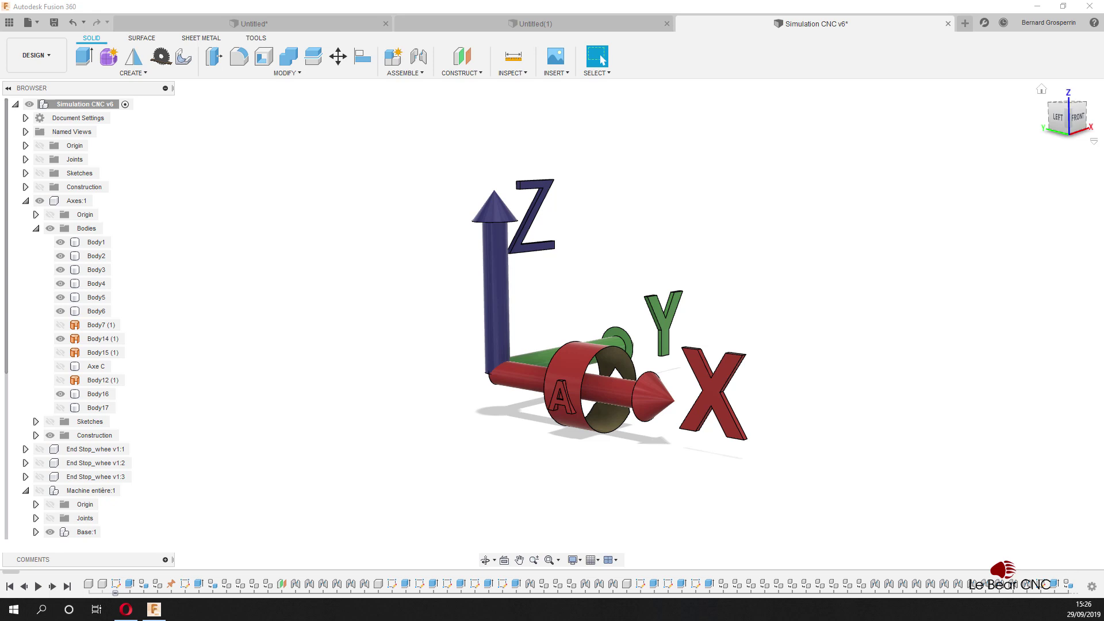
# Step: Examine the X, Y, Z and A axis arrow model from several angles
pyautogui.scroll(3, 765, 497)
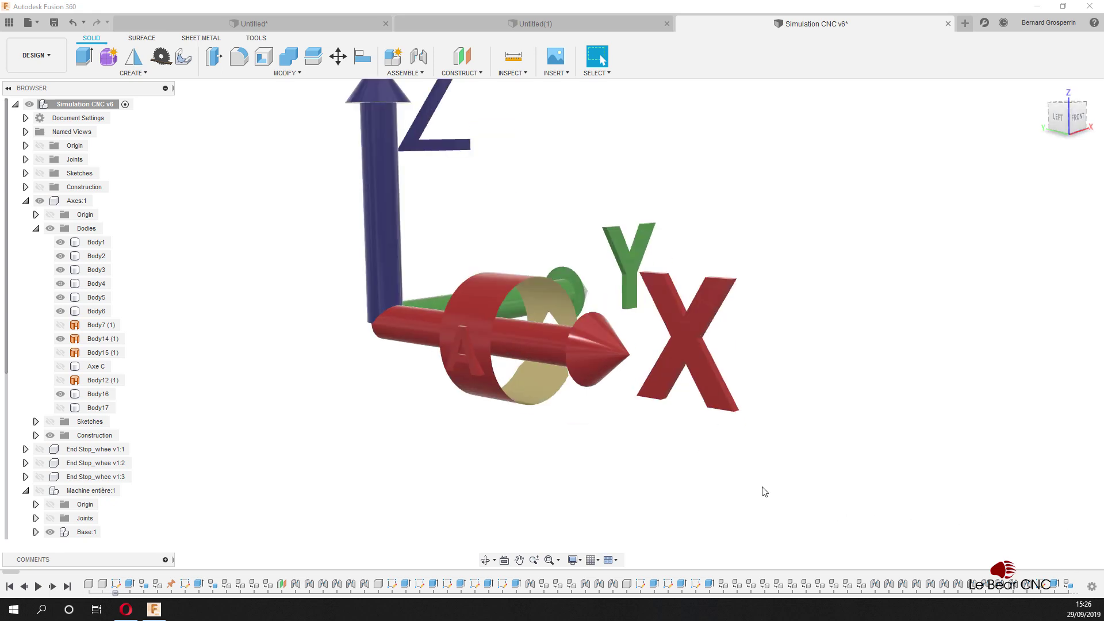
pyautogui.scroll(-3, 765, 490)
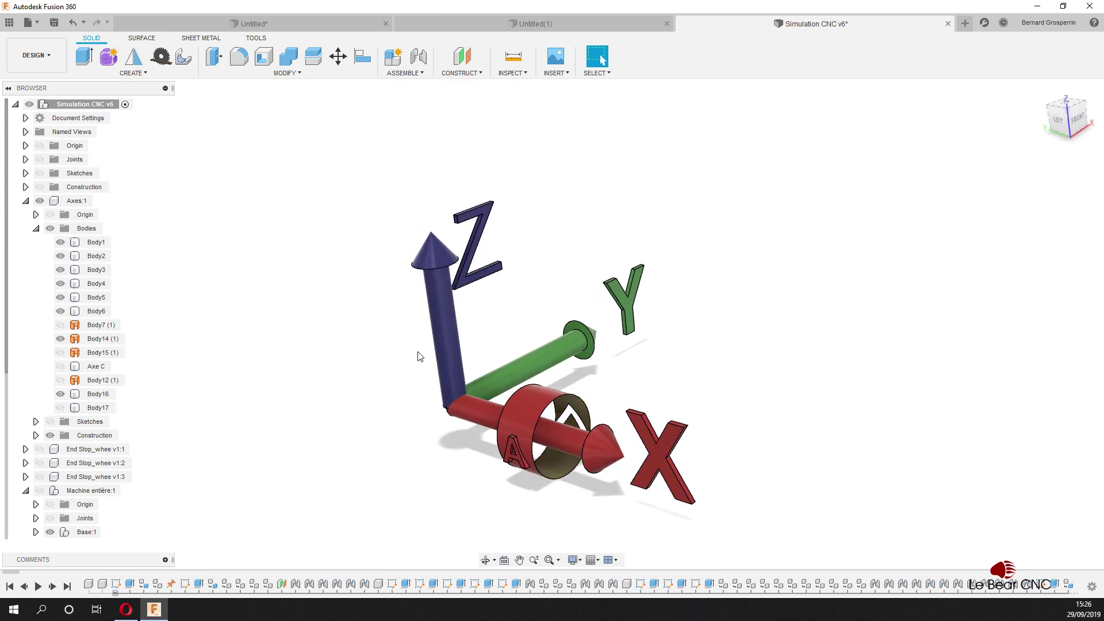
pyautogui.click(446, 322)
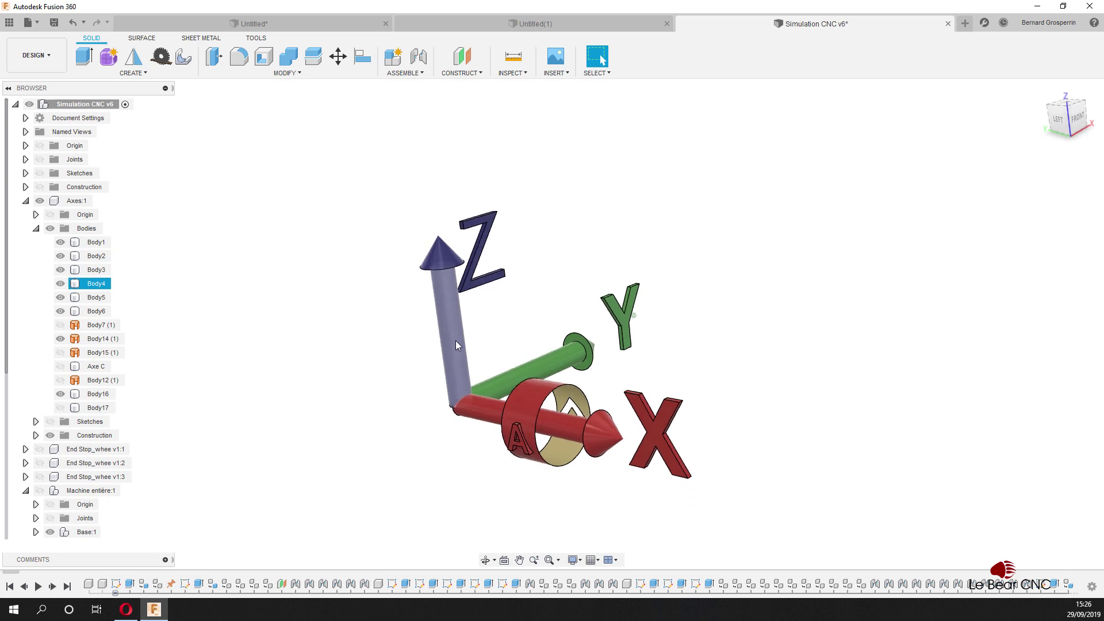
pyautogui.moveTo(455, 345)
pyautogui.keyDown('shift'); pyautogui.mouseDown(button='middle')
pyautogui.moveTo(466, 308)
pyautogui.moveTo(480, 301)
pyautogui.moveTo(466, 336)
pyautogui.mouseUp(button='middle'); pyautogui.keyUp('shift')
pyautogui.click(476, 303)
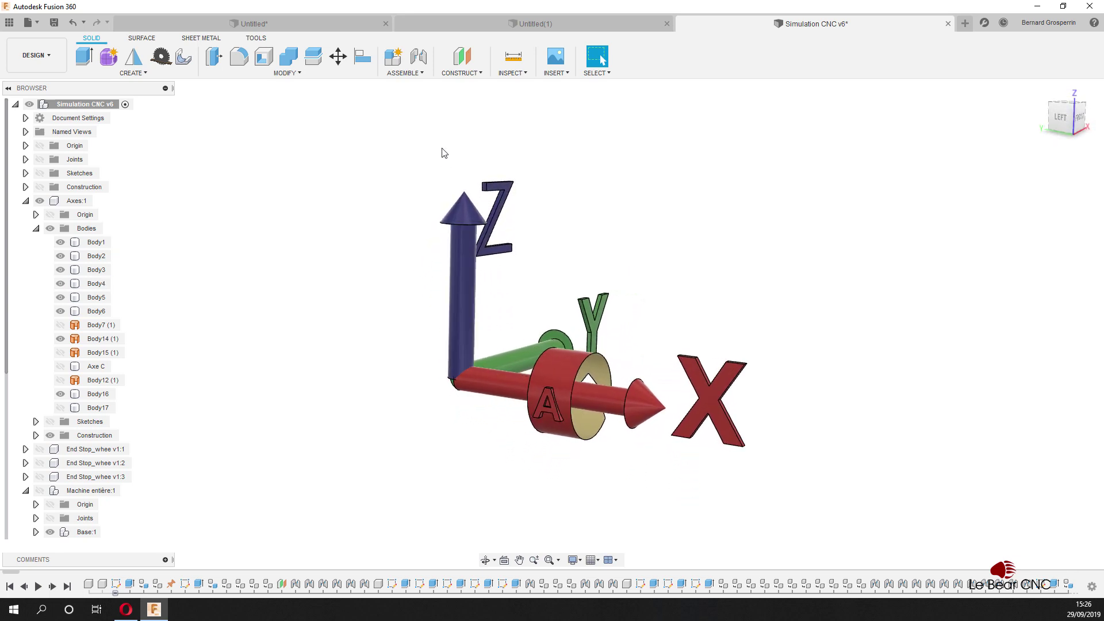
pyautogui.keyDown('shift'); pyautogui.moveTo(465, 299); pyautogui.dragTo(476, 303, button='middle'); pyautogui.keyUp('shift')
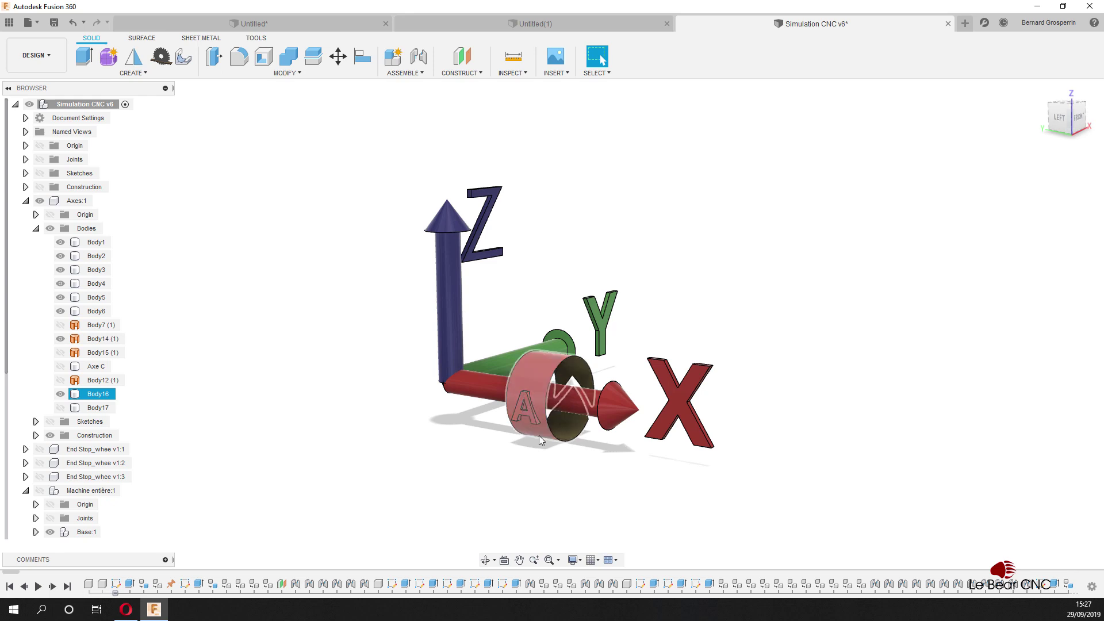
pyautogui.keyDown('shift'); pyautogui.moveTo(643, 396); pyautogui.dragTo(169, 417, button='middle'); pyautogui.keyUp('shift')
# Step: Show the Machine entière component together with the axis arrows and fit it in the view
pyautogui.click(63, 490)
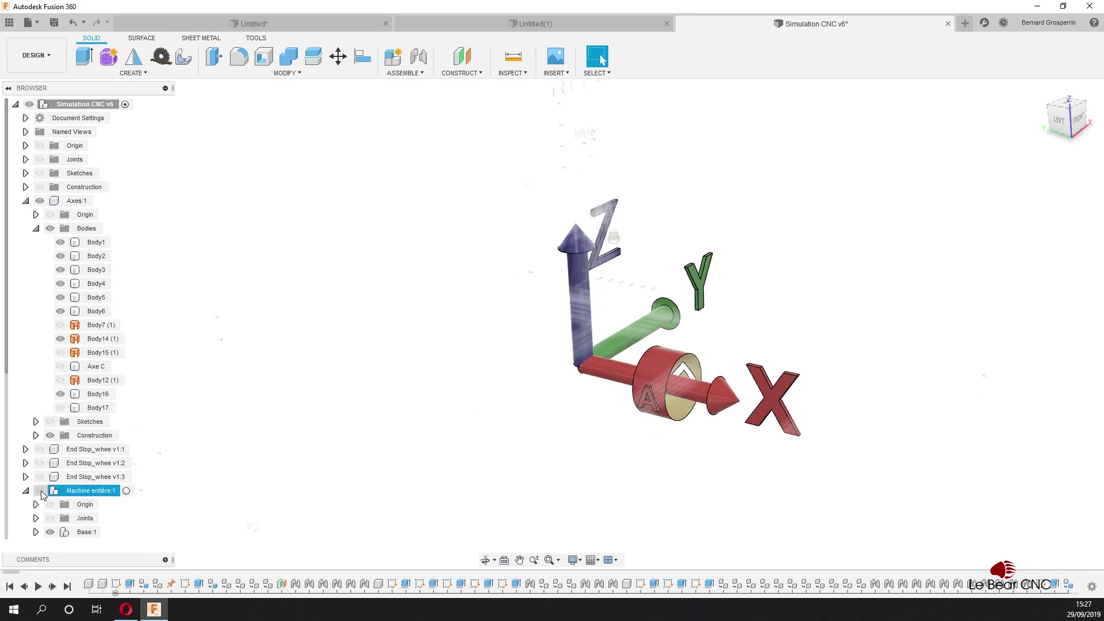
pyautogui.click(39, 490)
pyautogui.click(165, 462)
pyautogui.press('F6')
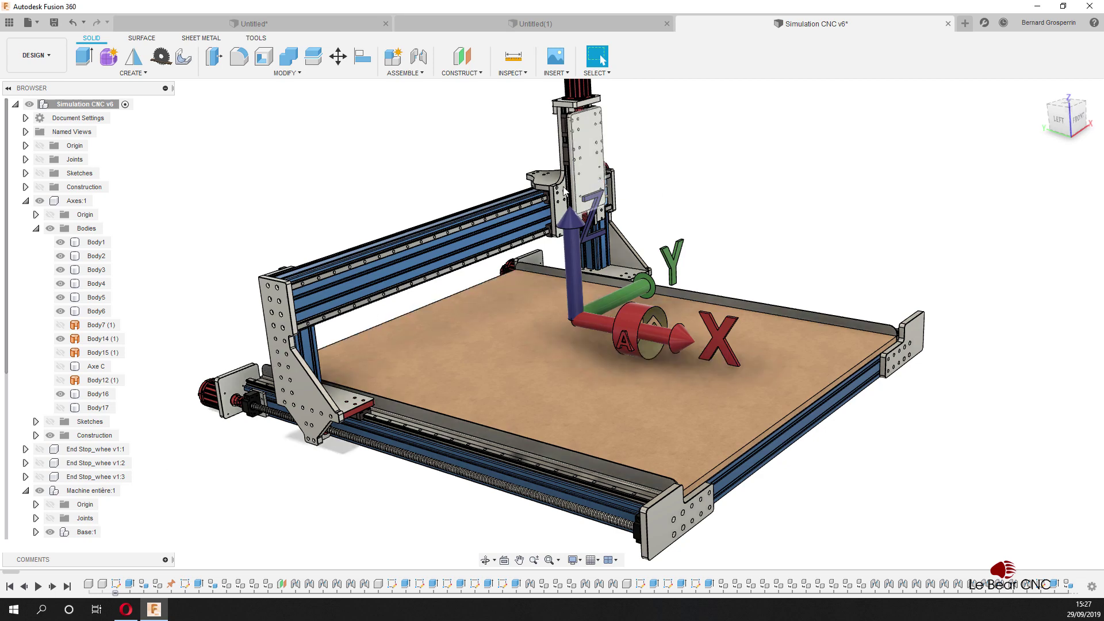
# Step: Try to move the CNC machine assembly away from the axis arrows and undo the move
pyautogui.moveTo(544, 201); pyautogui.dragTo(464, 244)
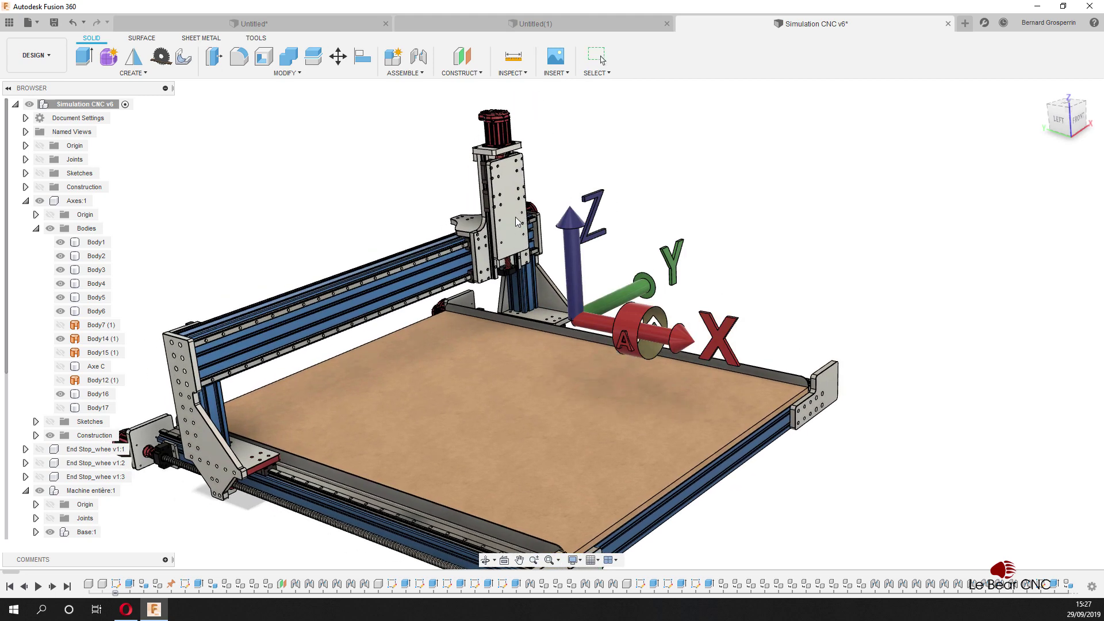
pyautogui.click(78, 26)
pyautogui.click(78, 26)
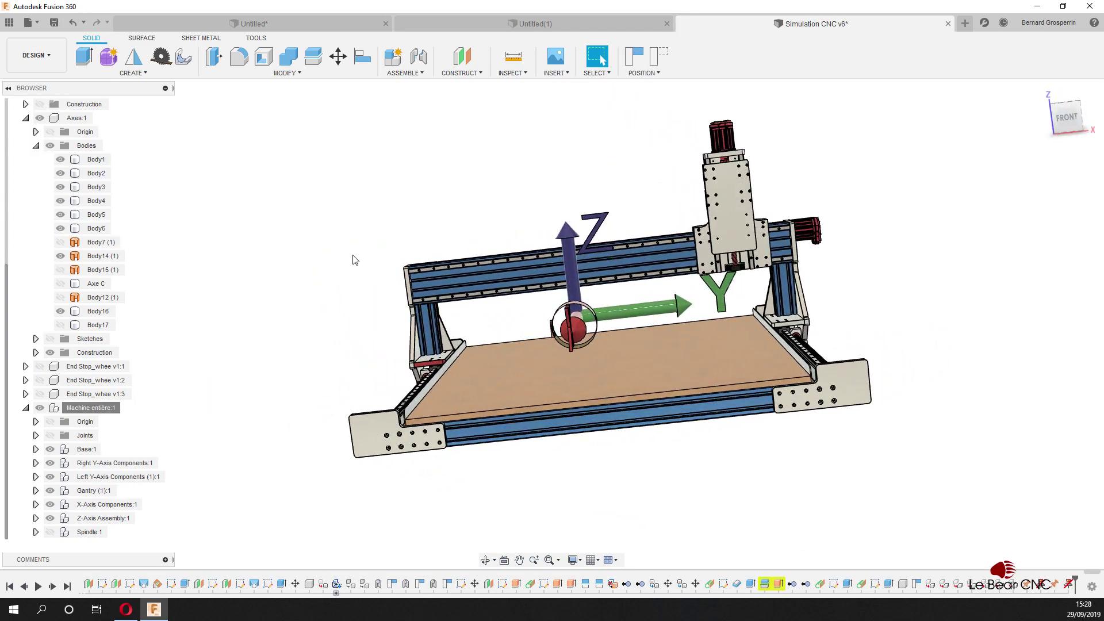
# Step: Show the spindle and examine the CNC machine's gantry and travel directions against the X, Y, Z and A arrows
pyautogui.keyDown('shift'); pyautogui.moveTo(355, 260); pyautogui.dragTo(515, 209, button='middle'); pyautogui.keyUp('shift')
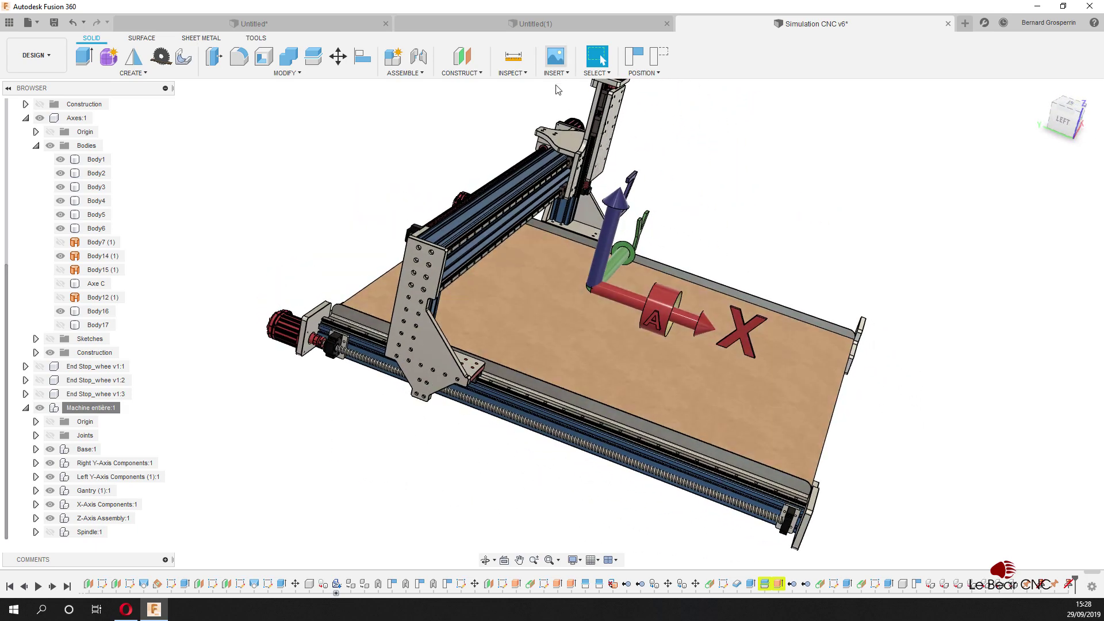
pyautogui.keyDown('shift'); pyautogui.moveTo(557, 92); pyautogui.dragTo(592, 185, button='middle'); pyautogui.keyUp('shift')
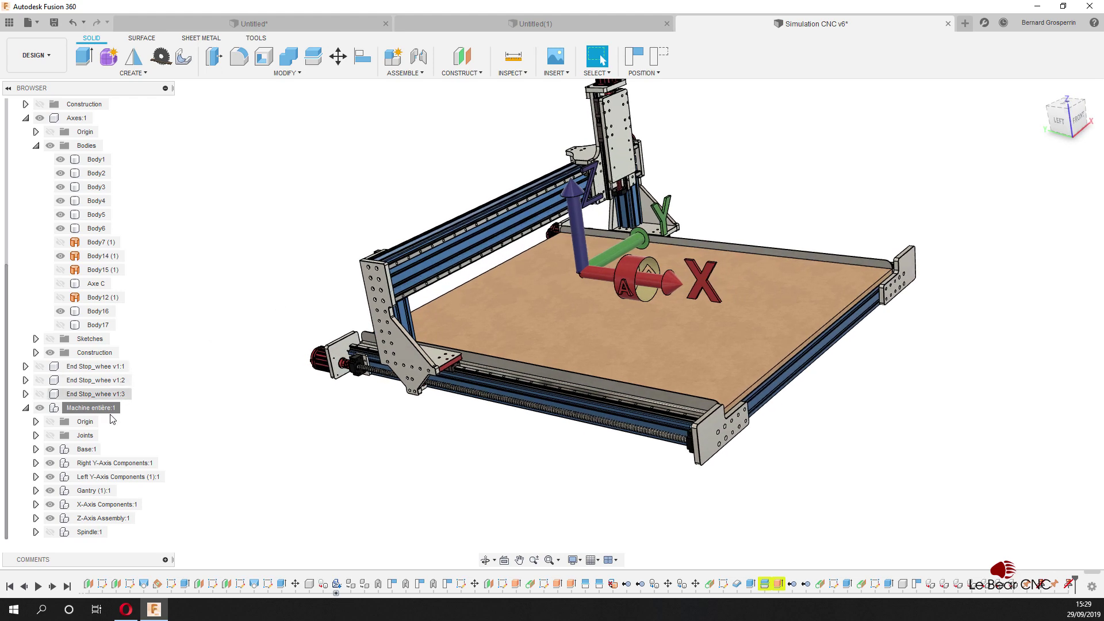
pyautogui.click(668, 247)
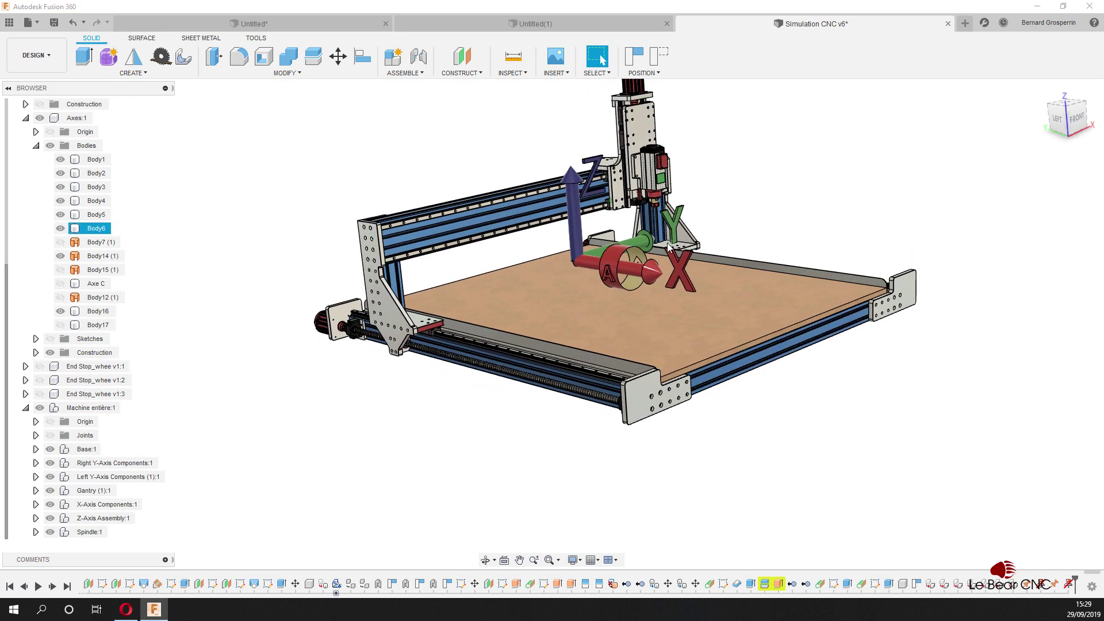
pyautogui.click(630, 284)
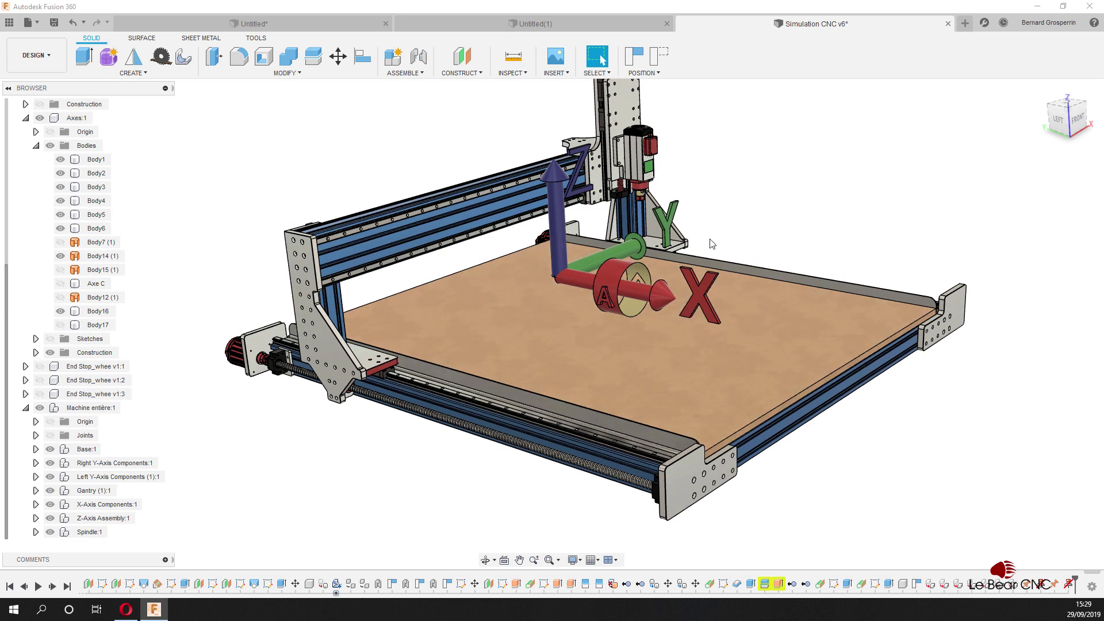
pyautogui.click(625, 249)
pyautogui.press('Escape')
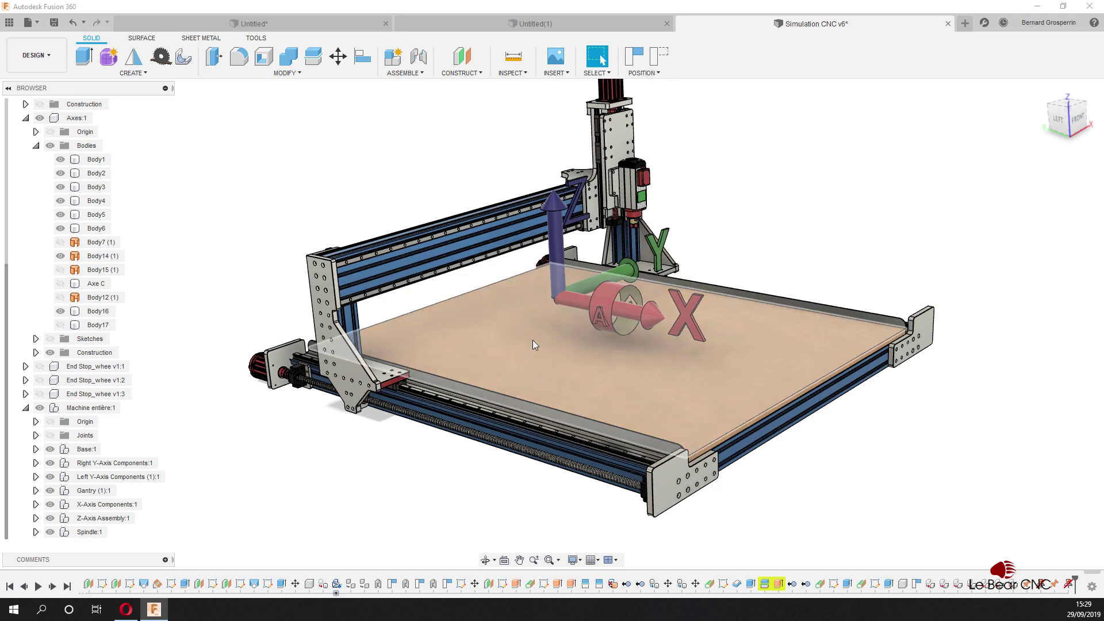
pyautogui.keyDown('shift'); pyautogui.moveTo(578, 323); pyautogui.dragTo(574, 322, button='middle'); pyautogui.keyUp('shift')
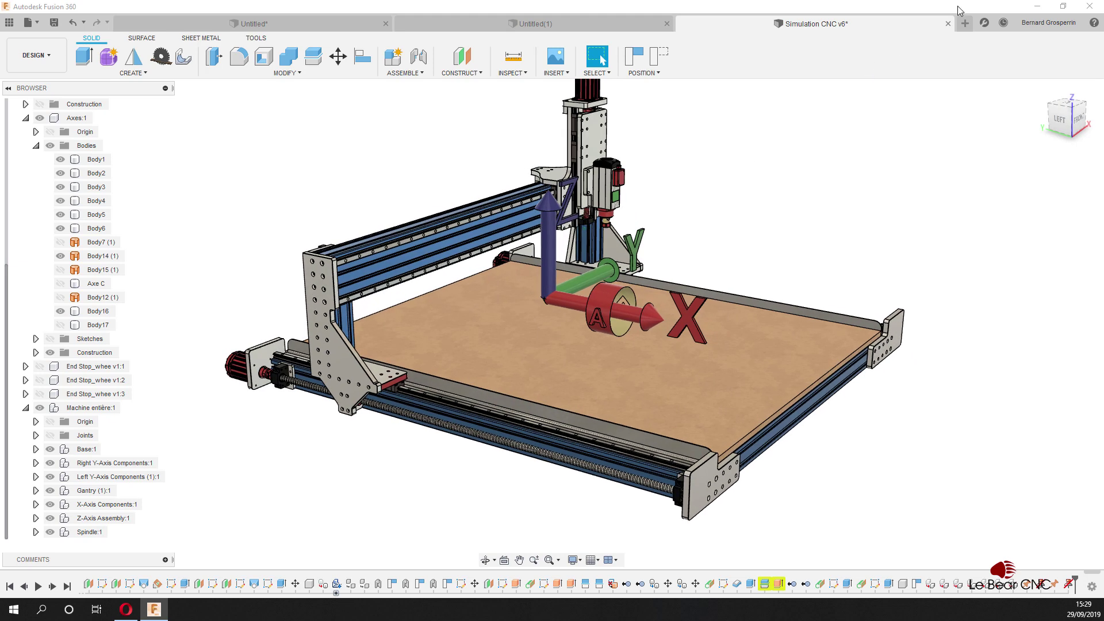
# Step: Switch to the empty Untitled(1) design and close the Simulation CNC v6 document
pyautogui.click(520, 24)
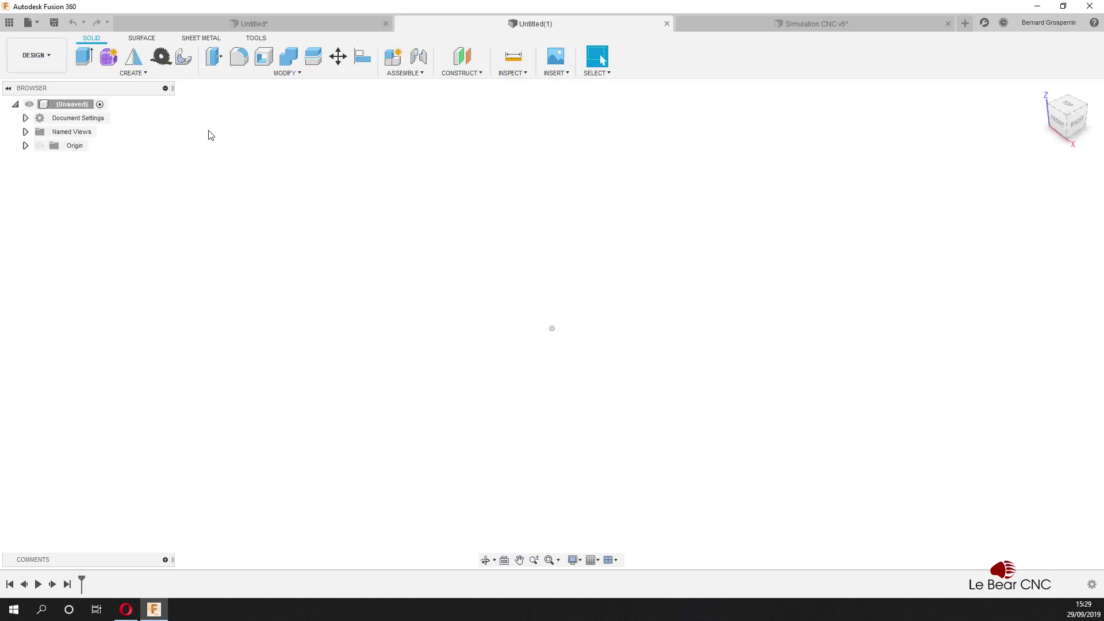
pyautogui.click(140, 72)
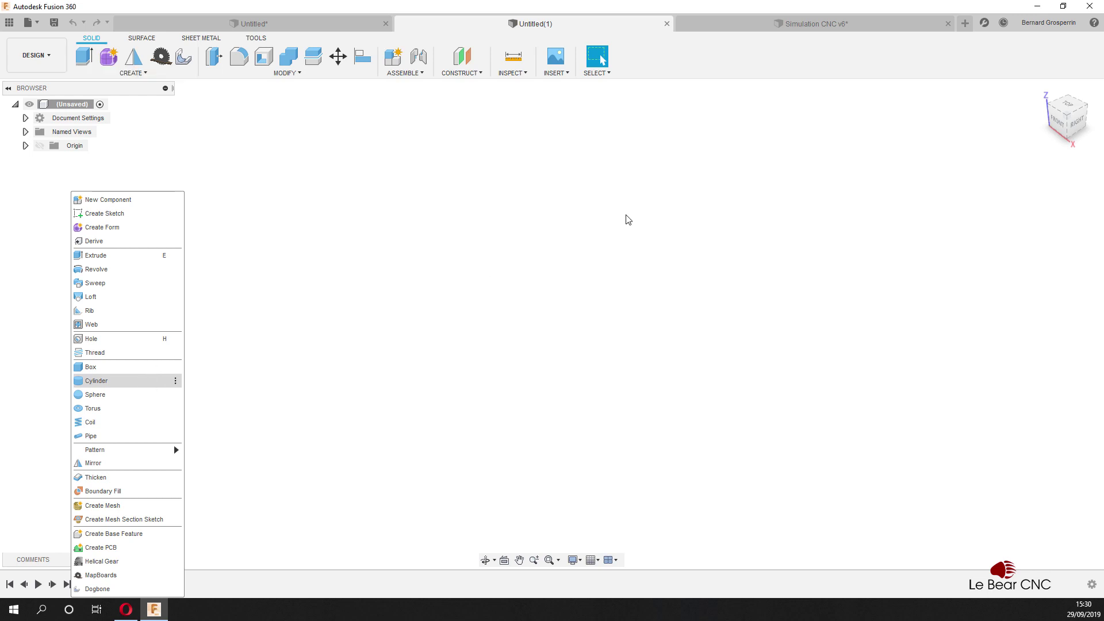
pyautogui.click(949, 23)
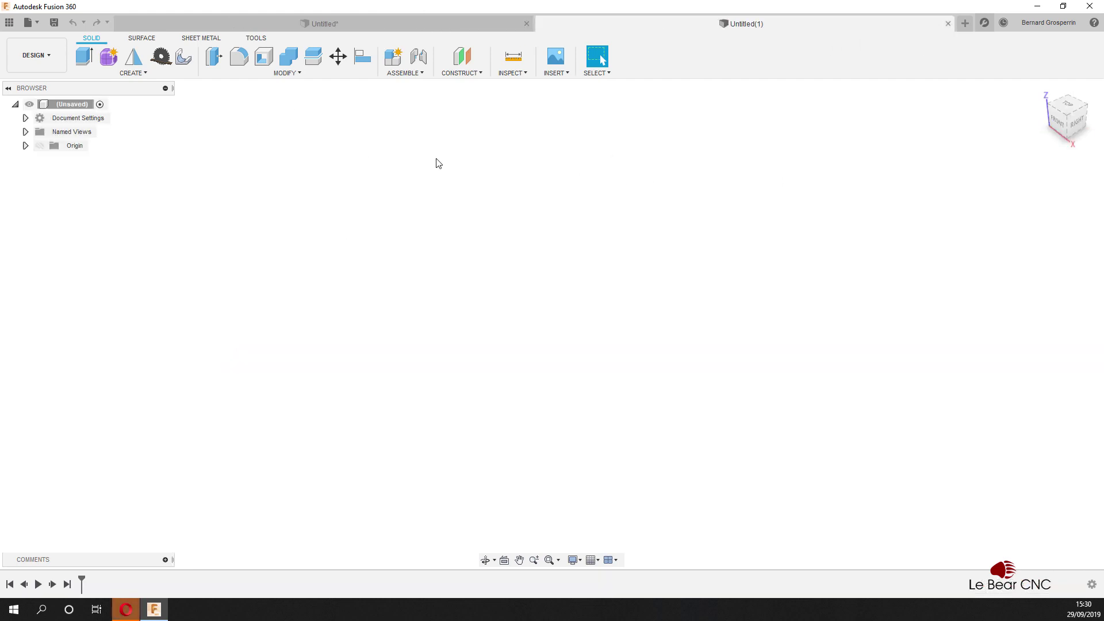
# Step: Start a Cylinder on the vertical YZ plane with a 50 mm diameter circle centred on the origin
pyautogui.click(130, 74)
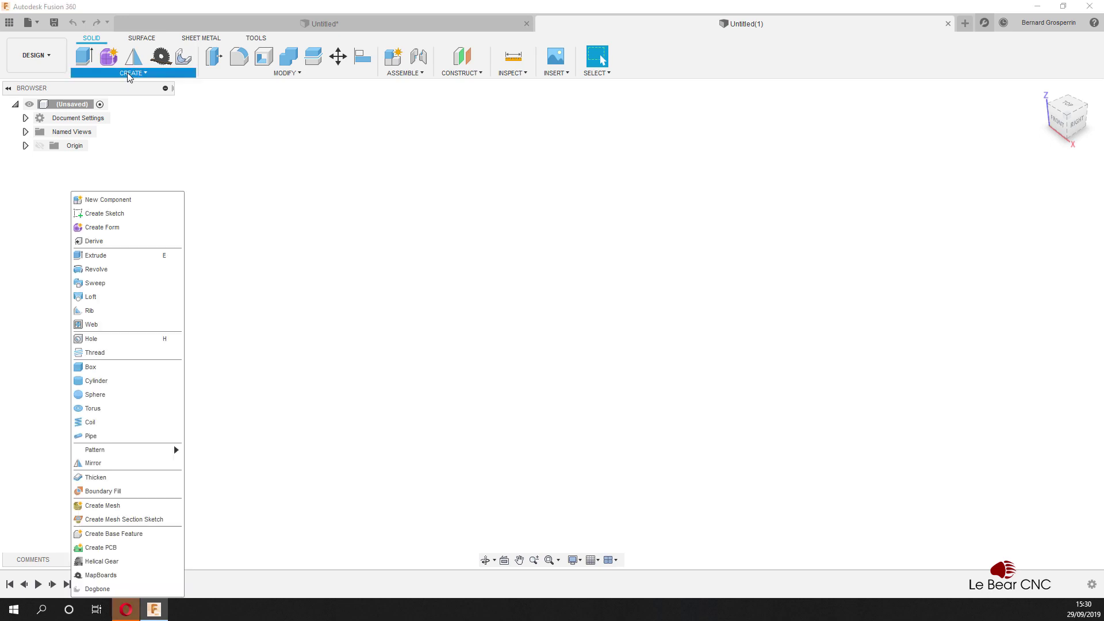
pyautogui.click(95, 381)
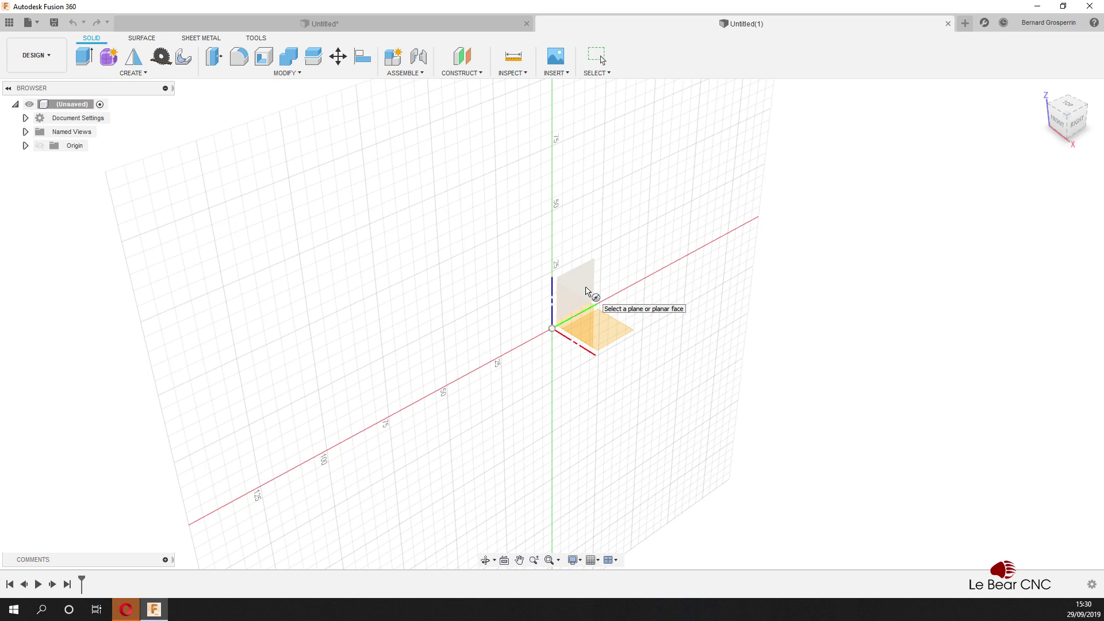
pyautogui.click(586, 291)
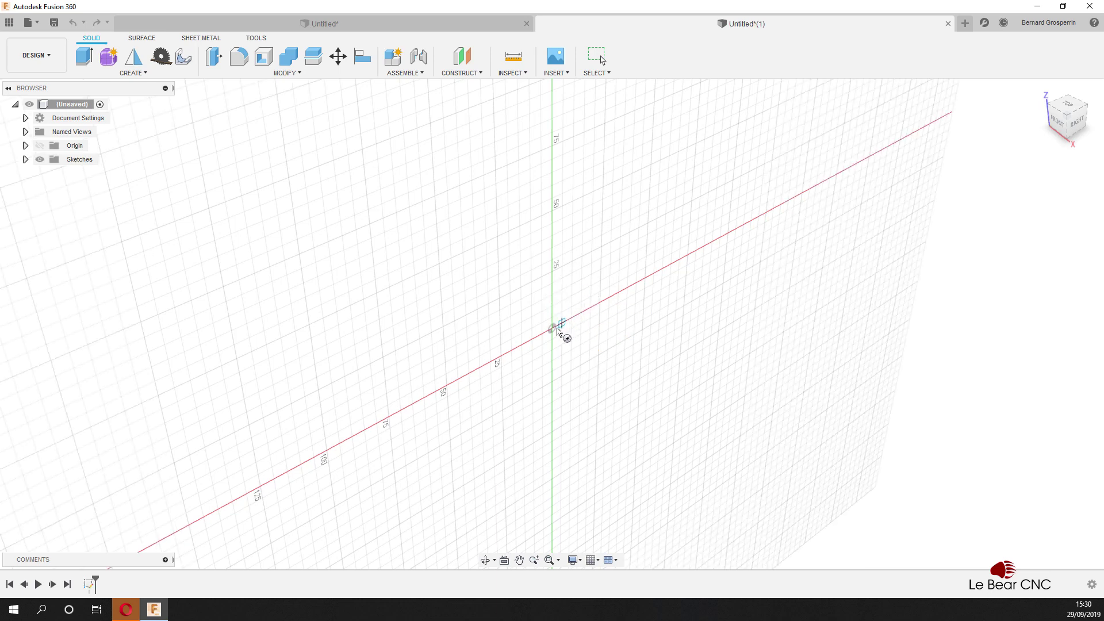
pyautogui.click(556, 329)
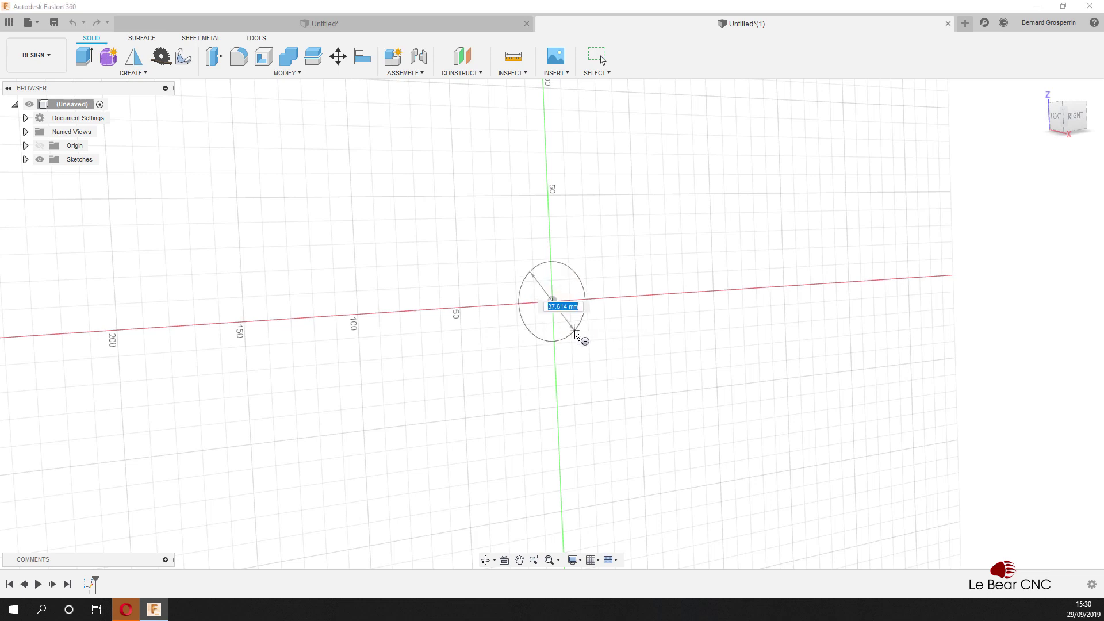
pyautogui.write('50')
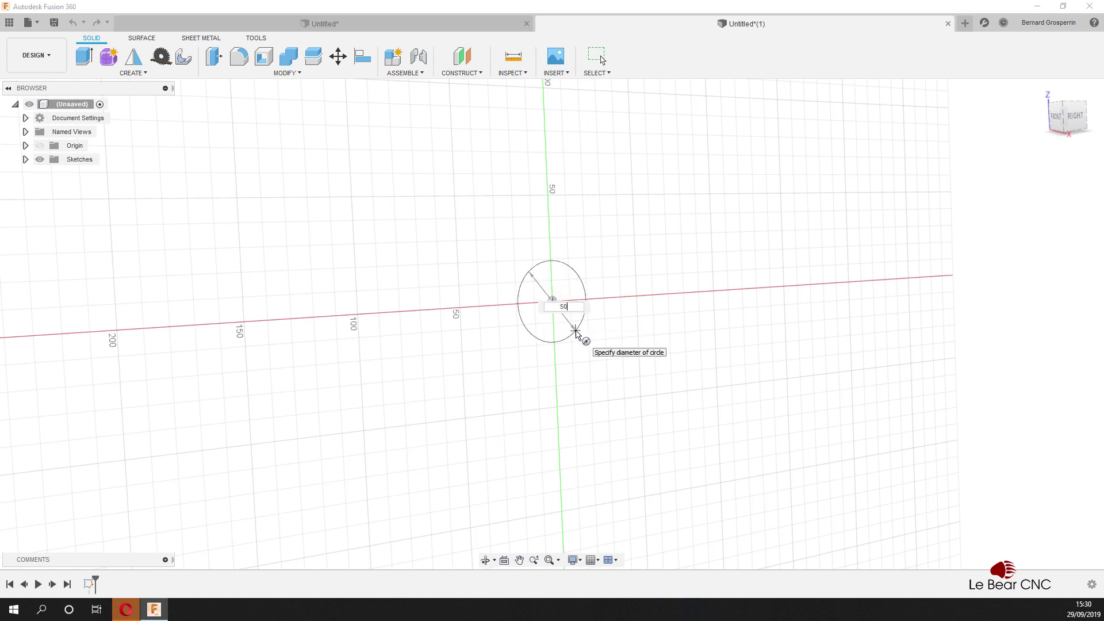
pyautogui.press('Tab')
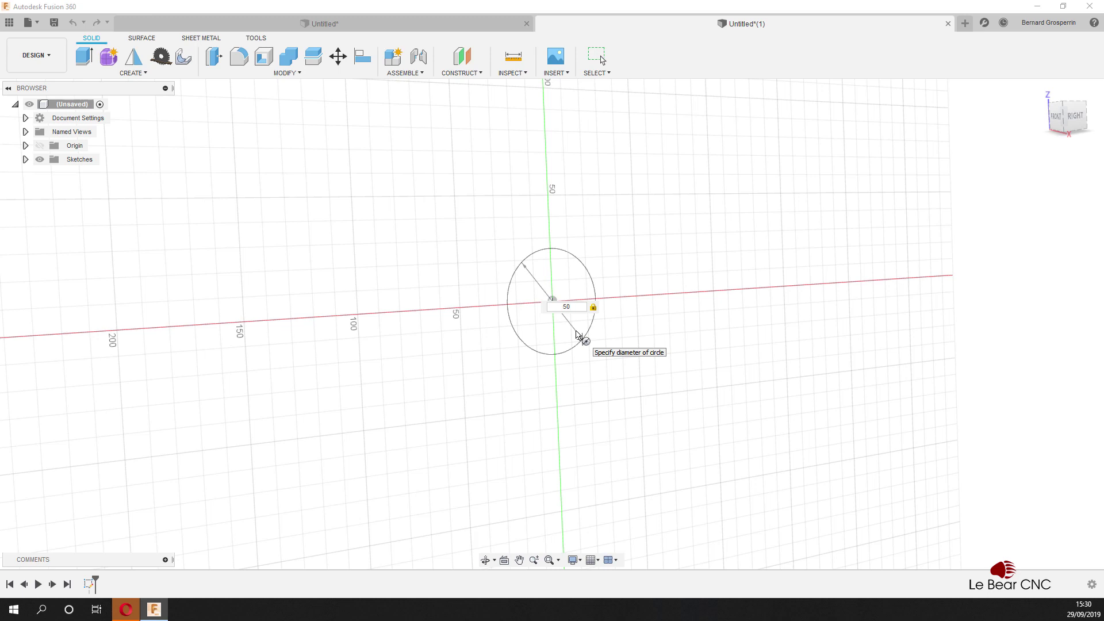
pyautogui.press('Return')
# Step: Set the cylinder's height to 70 mm and create the body
pyautogui.press('e')
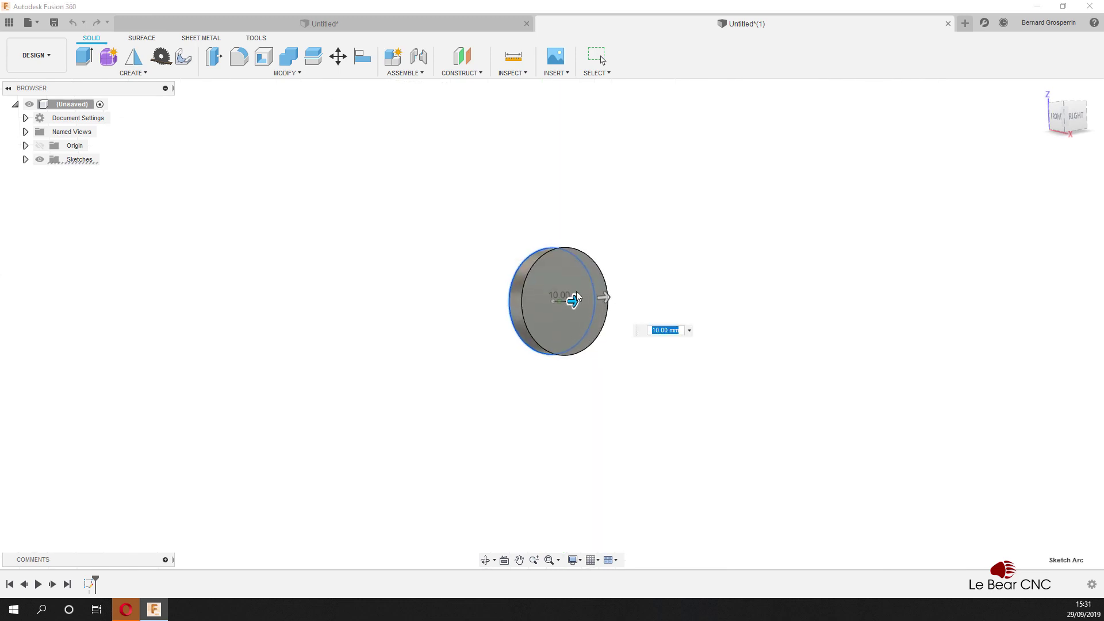
pyautogui.moveTo(575, 297); pyautogui.dragTo(616, 303)
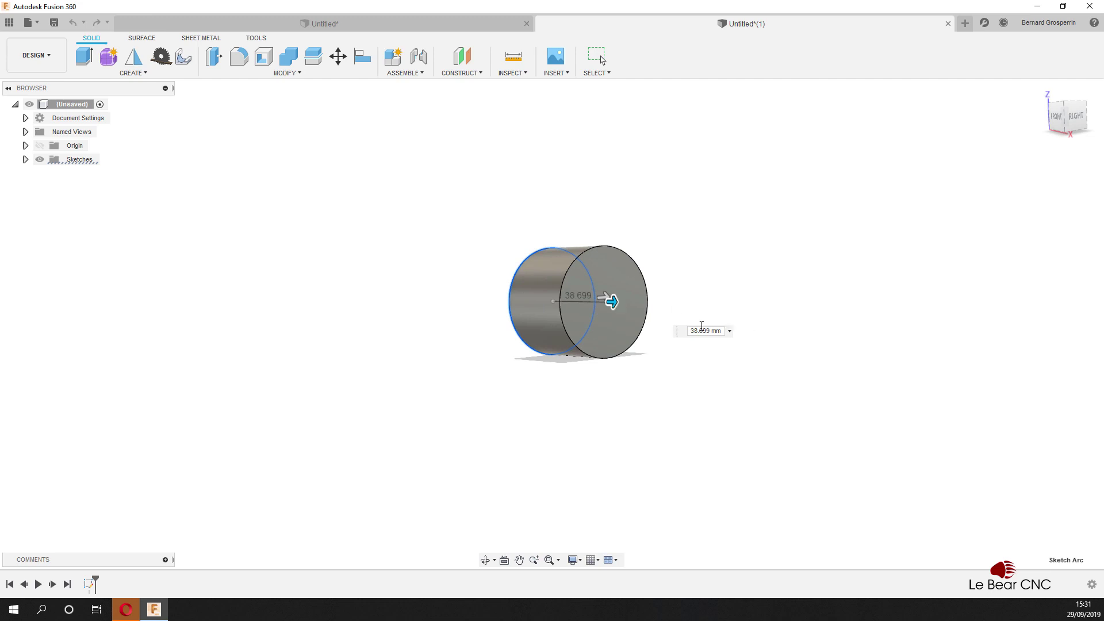
pyautogui.doubleClick(693, 330)
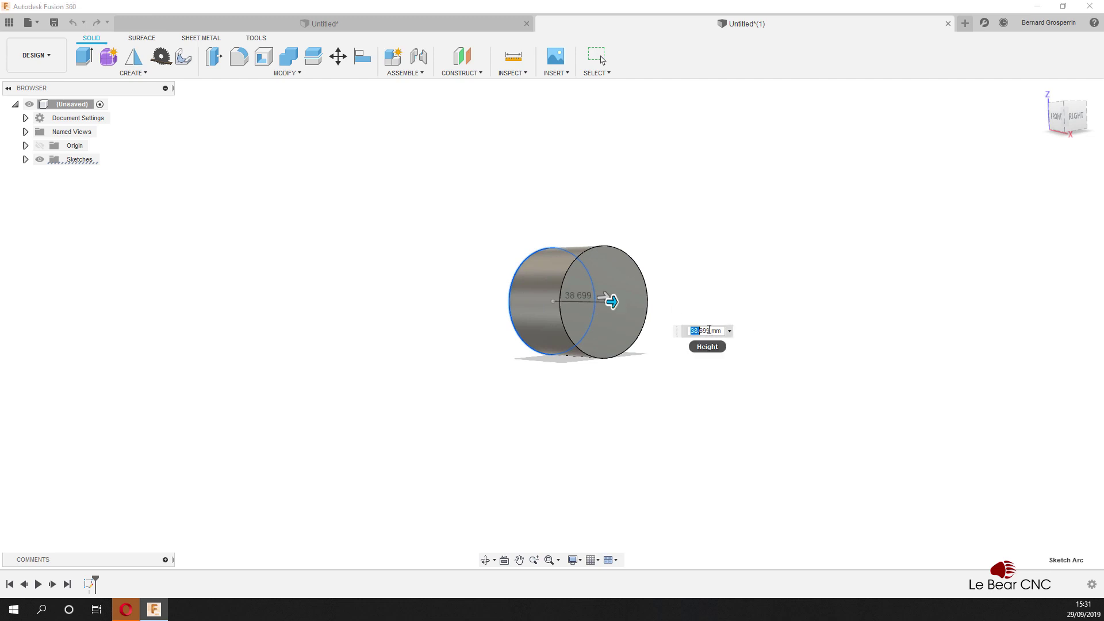
pyautogui.write('70')
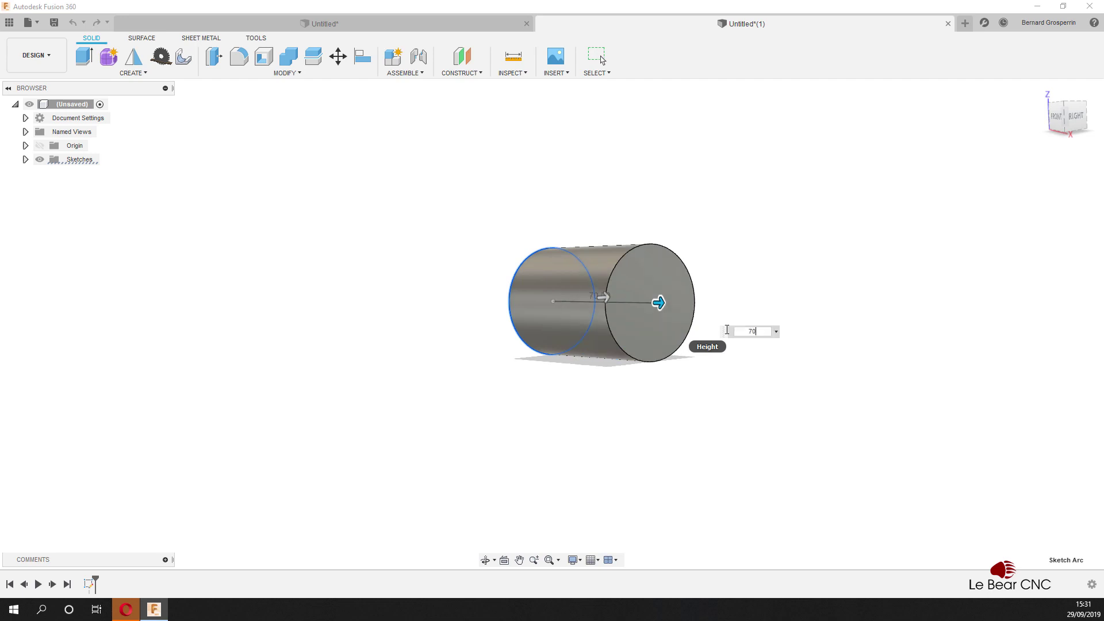
pyautogui.press('Return')
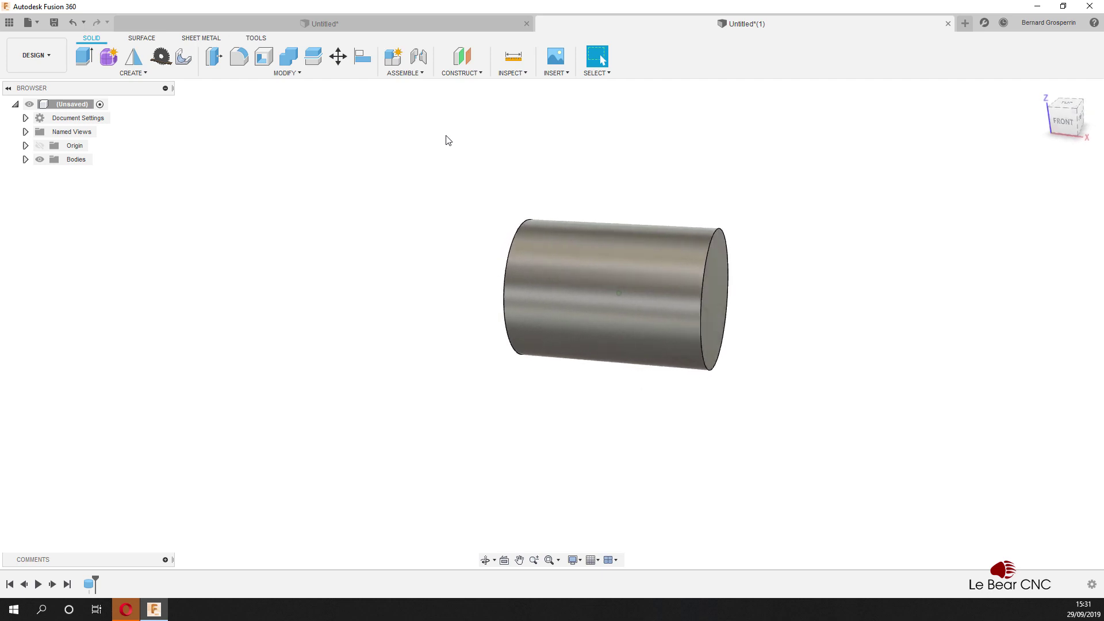
# Step: Shell the cylinder through both flat end faces with an inside thickness of 6 mm
pyautogui.click(263, 58)
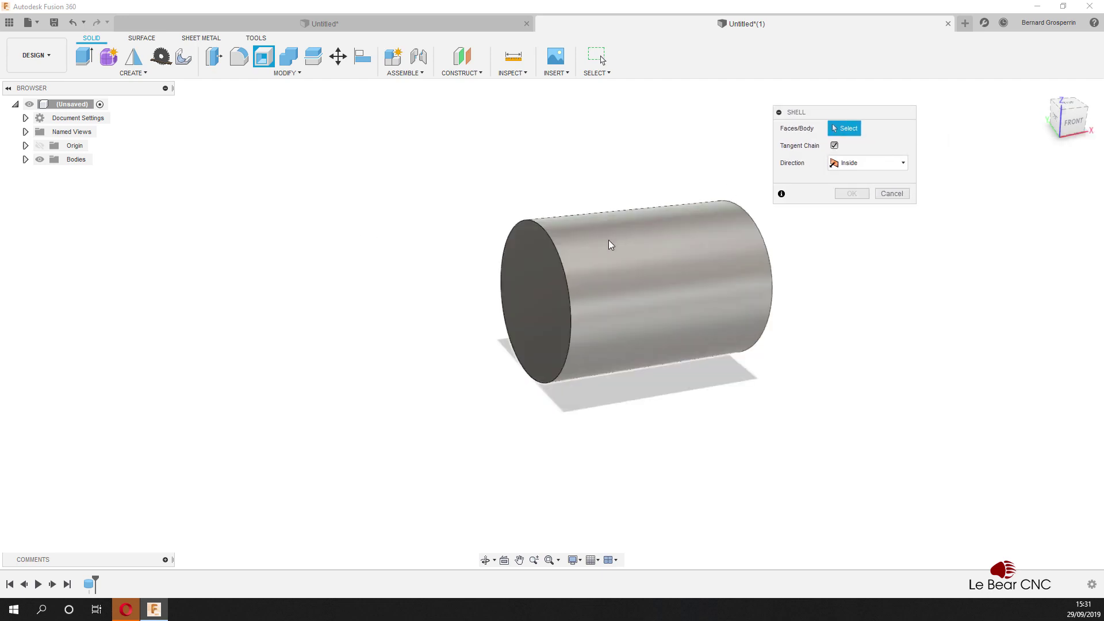
pyautogui.click(537, 308)
pyautogui.keyDown('shift'); pyautogui.moveTo(537, 308); pyautogui.dragTo(713, 296, button='middle'); pyautogui.keyUp('shift')
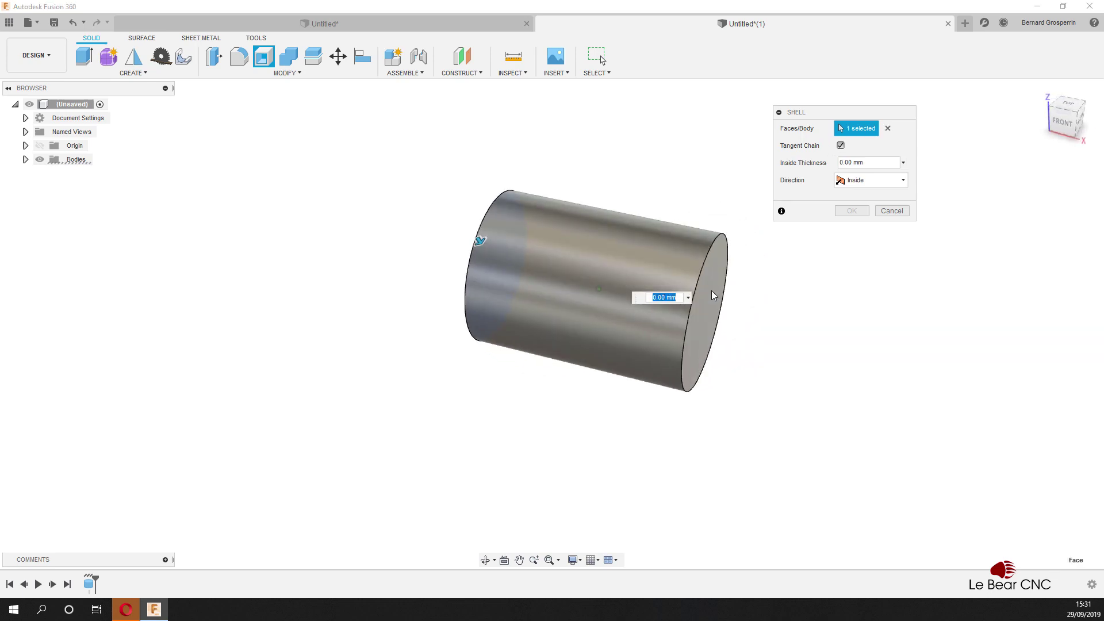
pyautogui.click(712, 294)
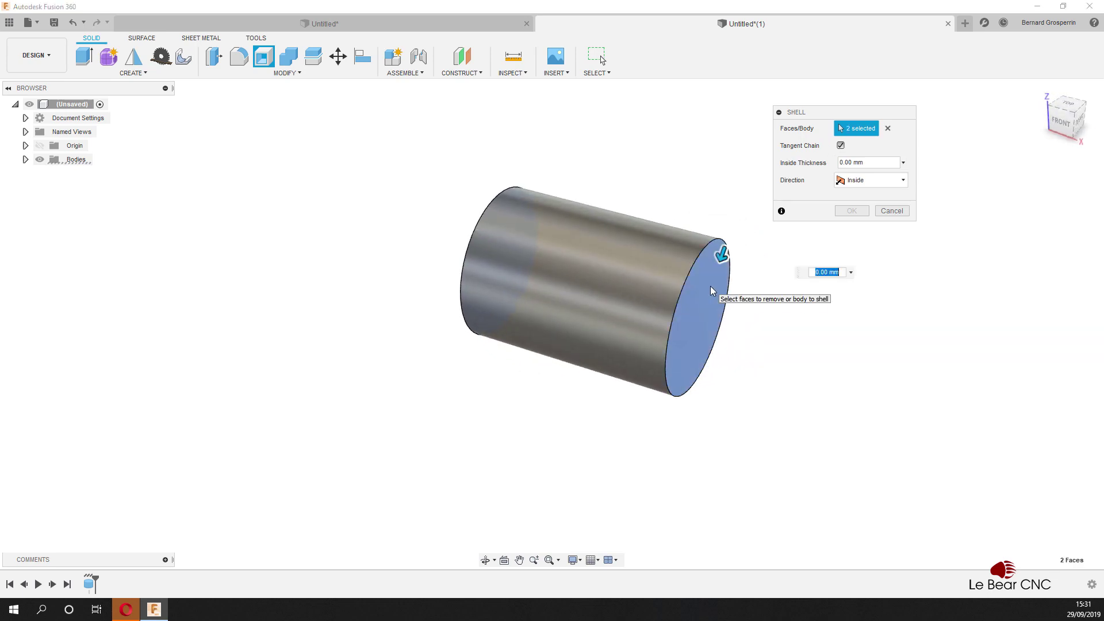
pyautogui.write('6')
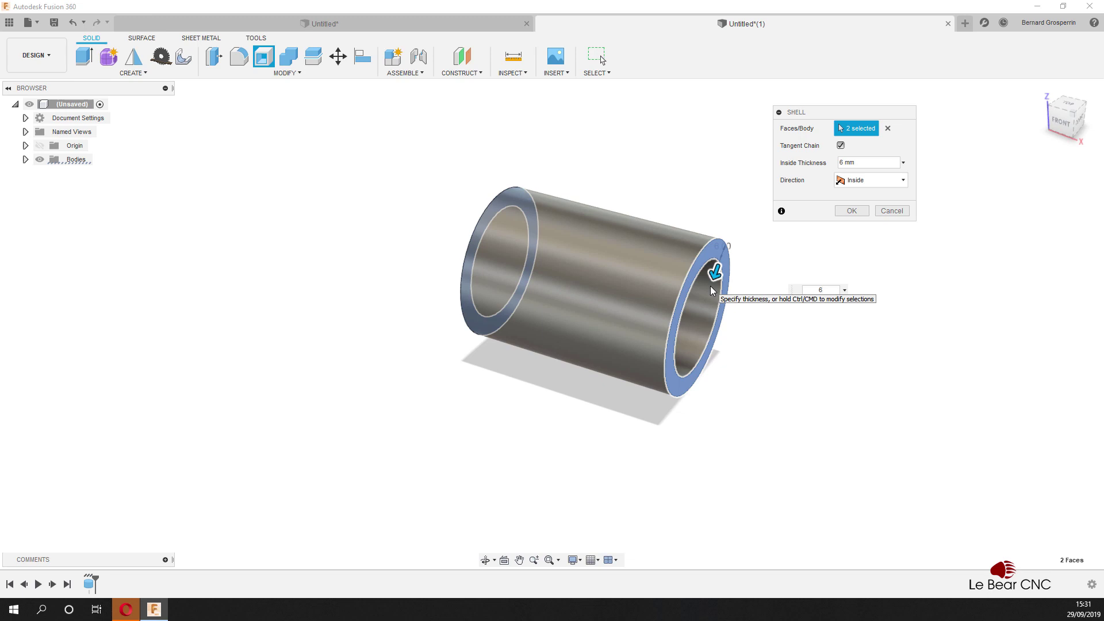
pyautogui.press('Return')
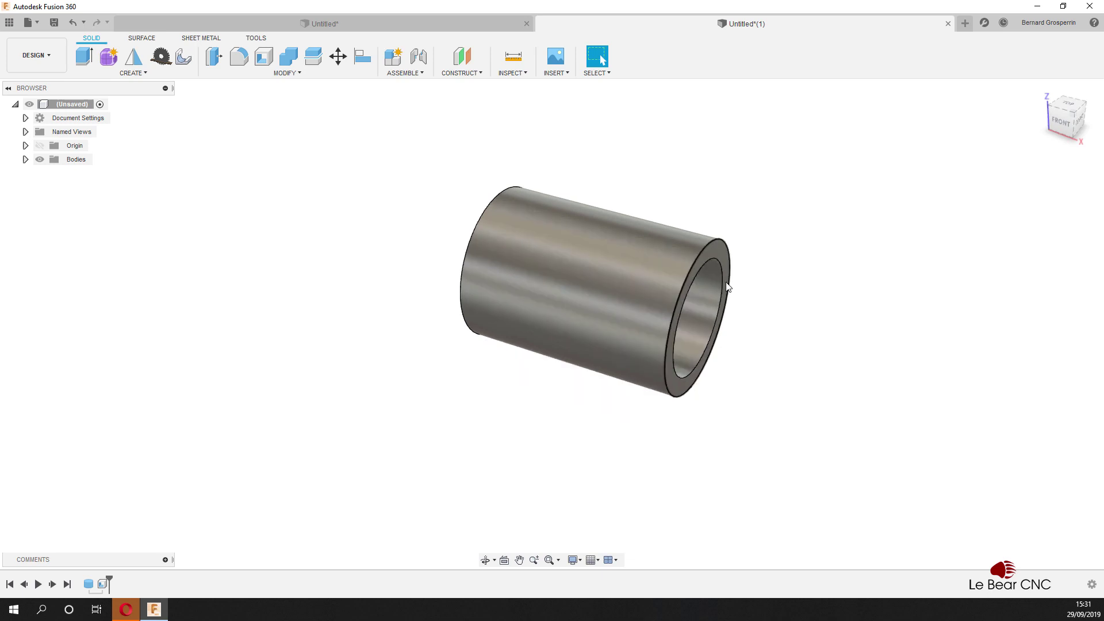
pyautogui.click(722, 281)
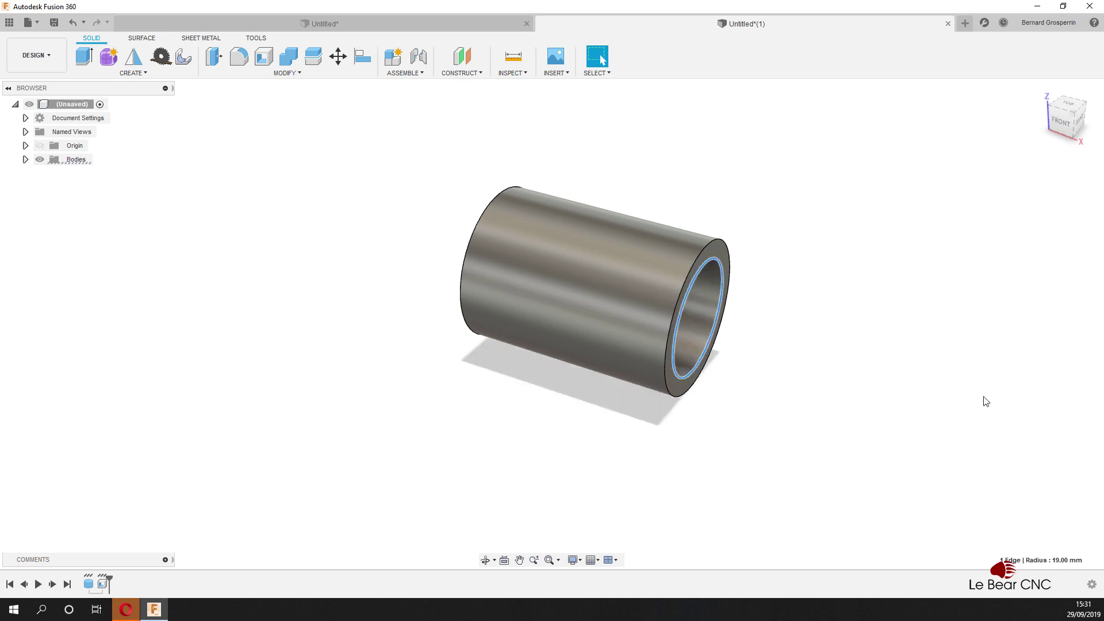
# Step: Create a construction plane tangent to the front of the cylinder's outer face at 0 degrees
pyautogui.keyDown('shift'); pyautogui.moveTo(412, 443); pyautogui.dragTo(571, 94, button='middle'); pyautogui.keyUp('shift')
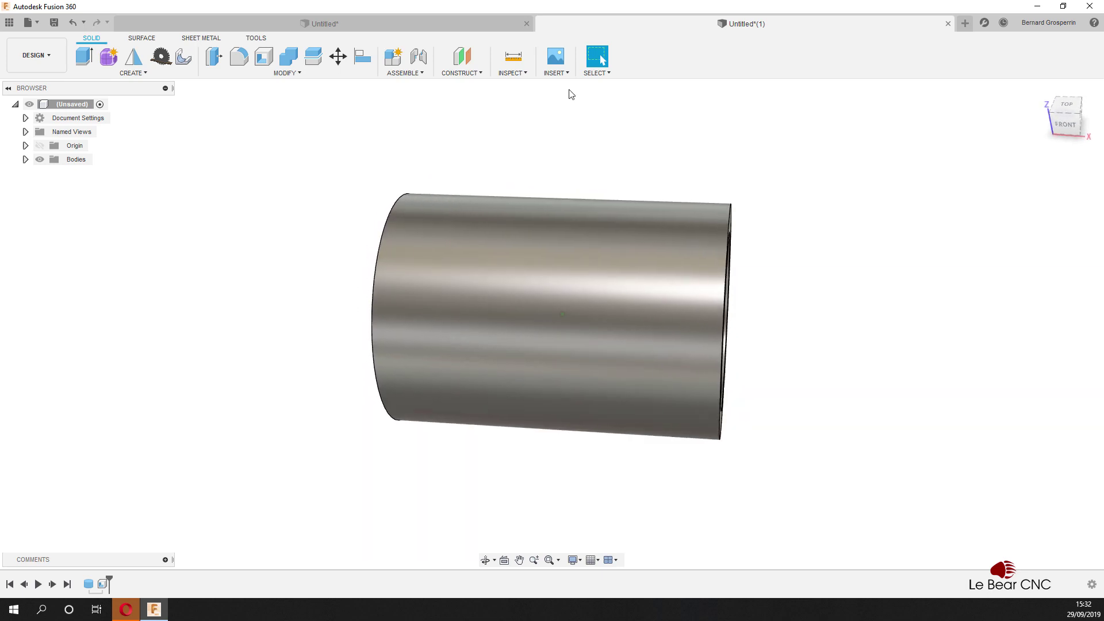
pyautogui.click(479, 73)
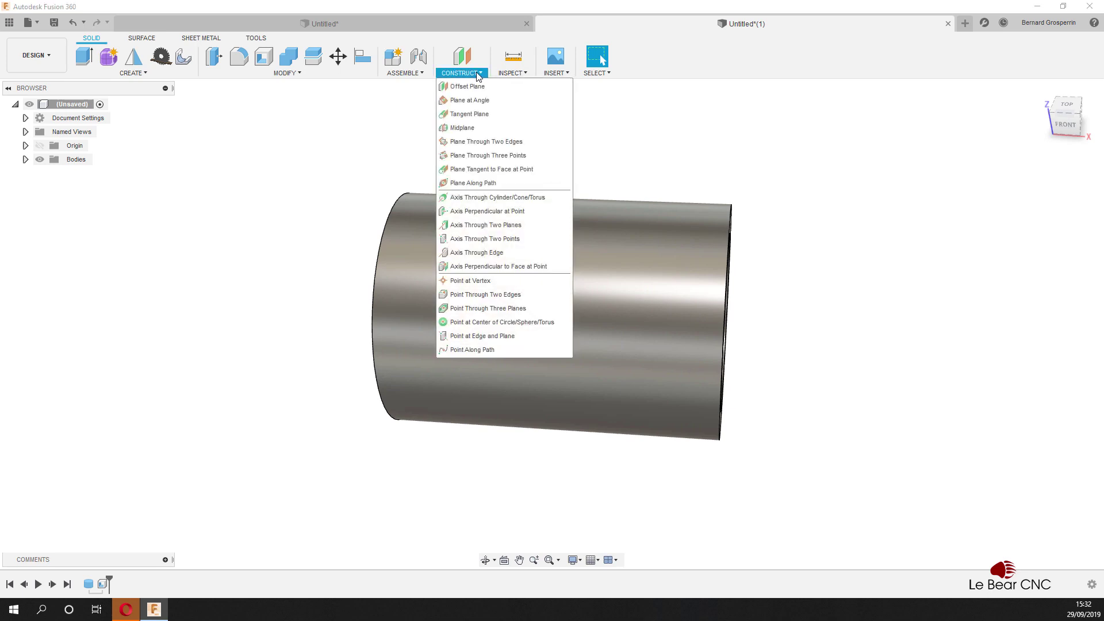
pyautogui.click(470, 114)
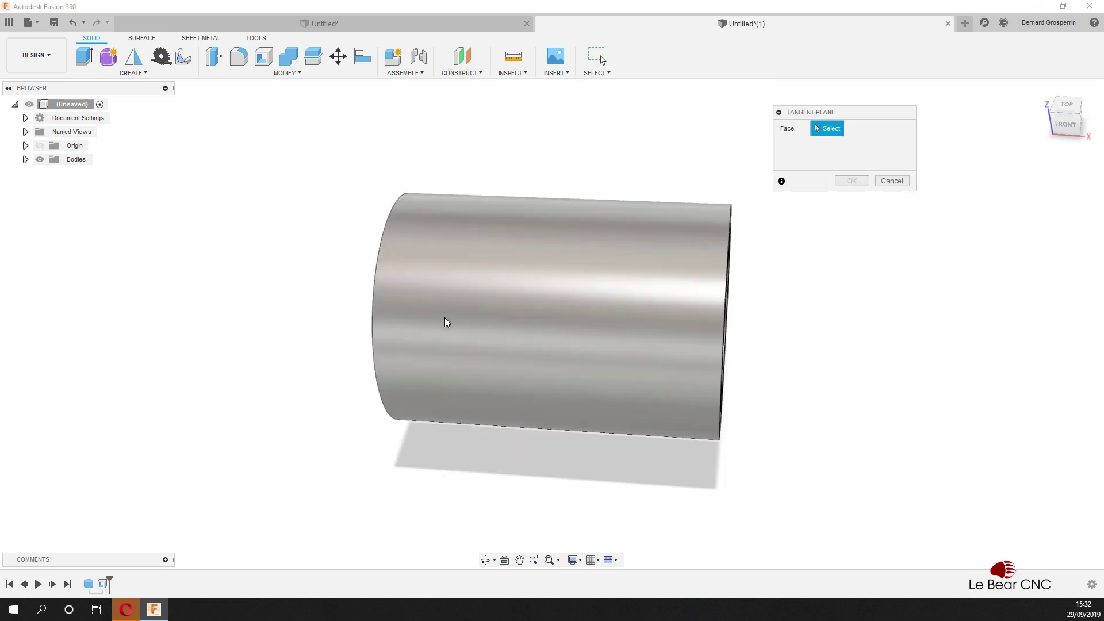
pyautogui.click(444, 322)
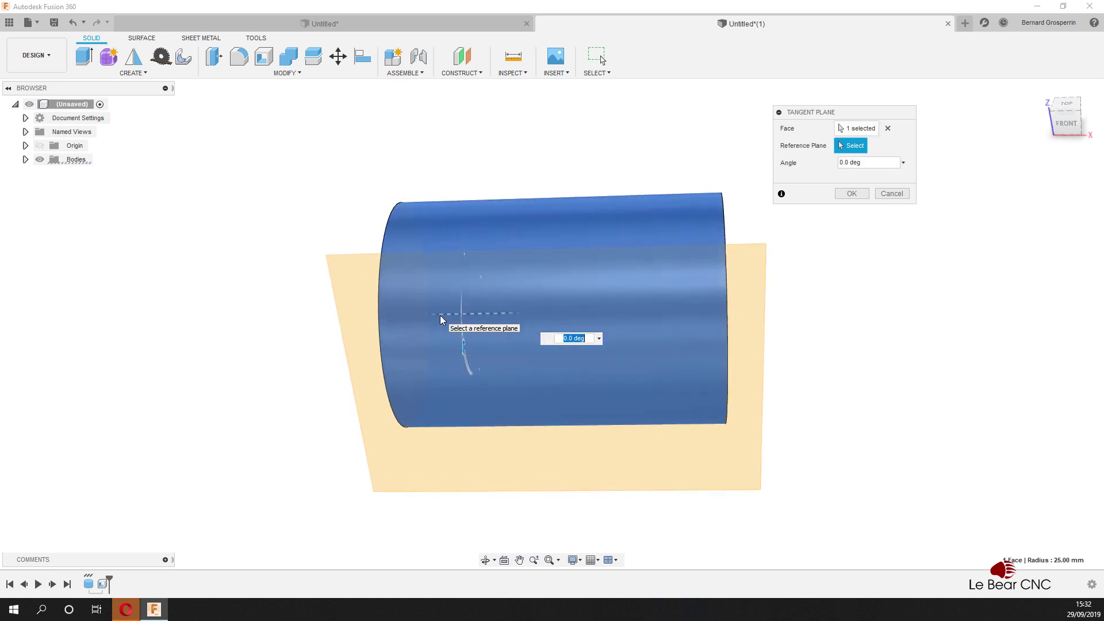
pyautogui.keyDown('shift'); pyautogui.moveTo(442, 321); pyautogui.dragTo(717, 239, button='middle'); pyautogui.keyUp('shift')
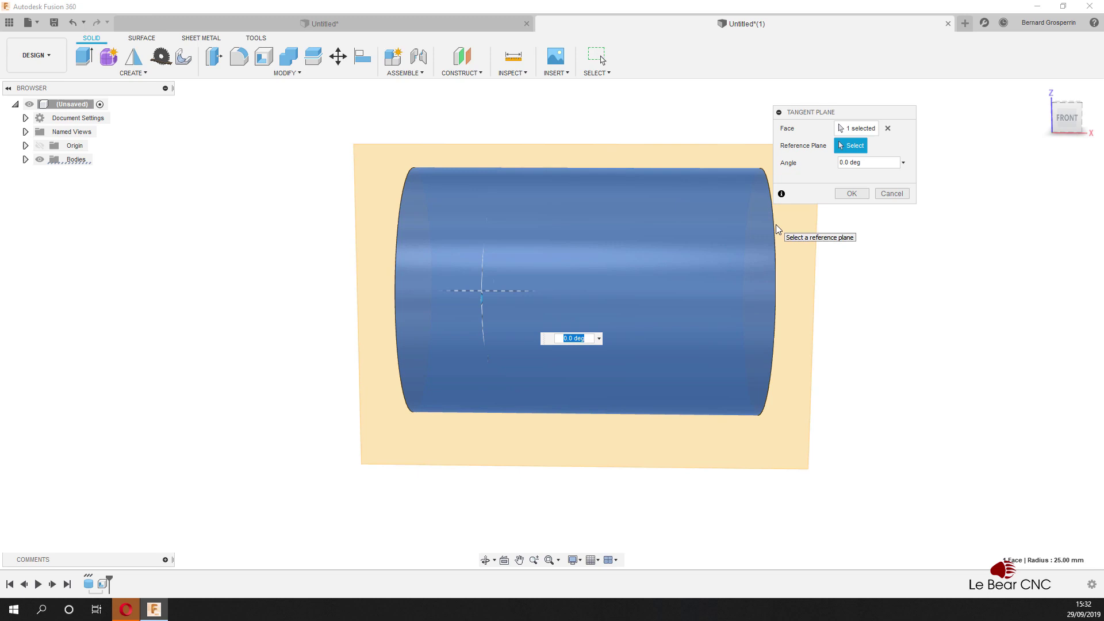
pyautogui.click(89, 65)
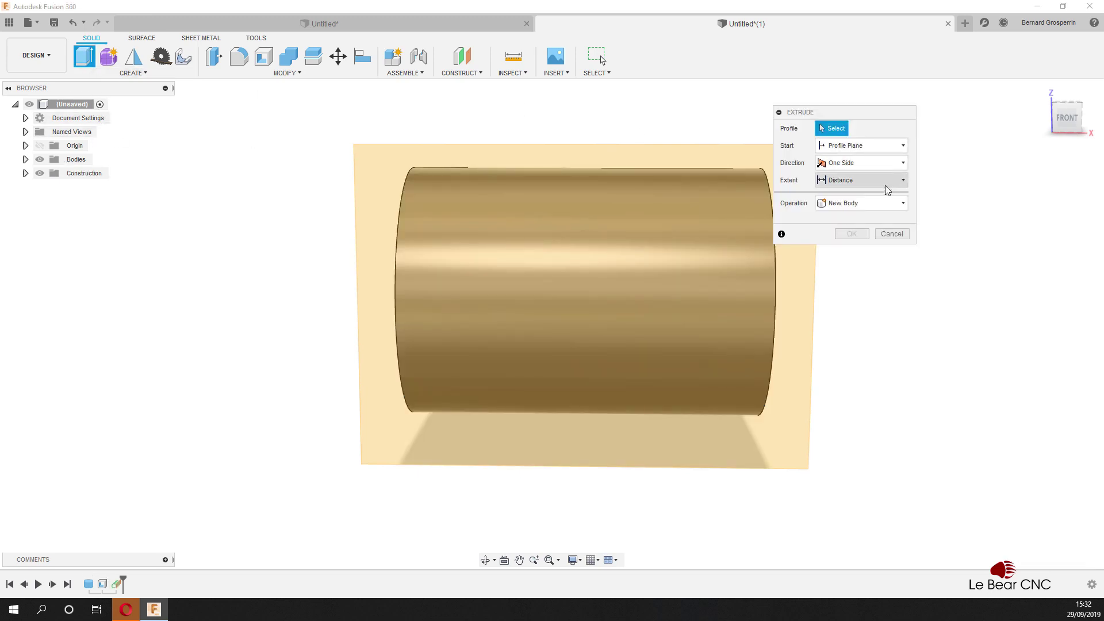
pyautogui.click(893, 234)
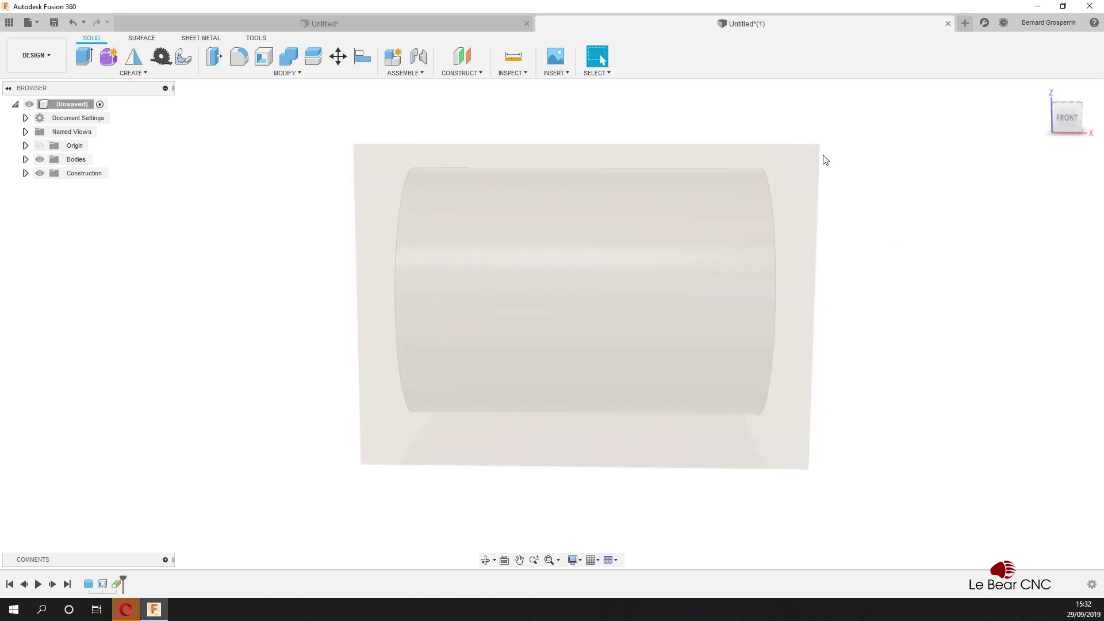
# Step: Start a sketch on the tangent plane and draw a horizontal construction line about 114 mm long, extending past both cylinder ends
pyautogui.click(152, 77)
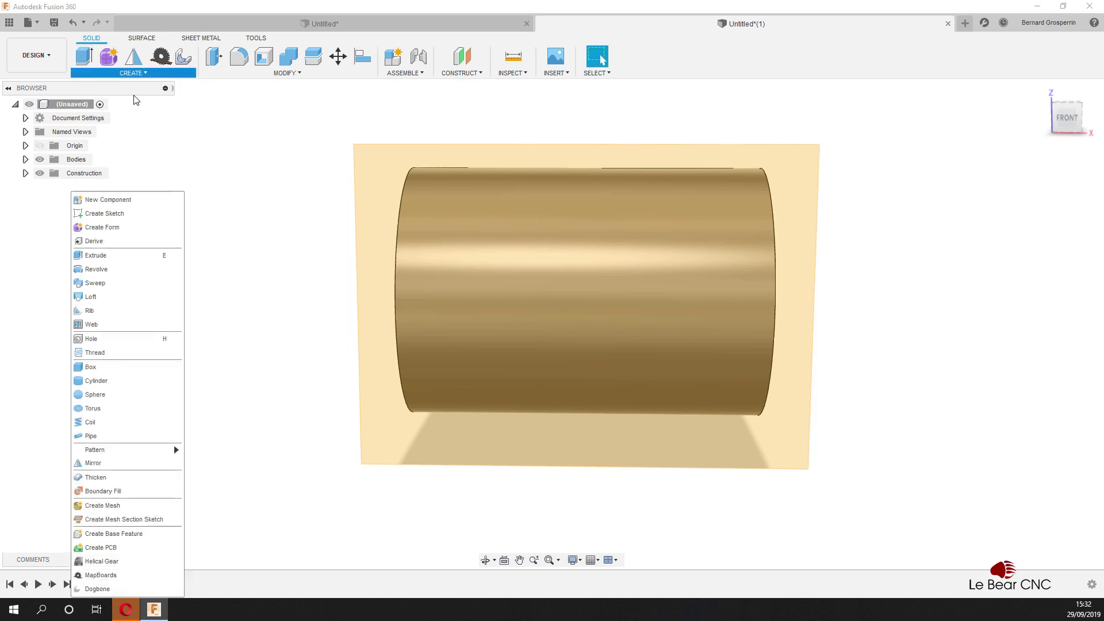
pyautogui.click(99, 214)
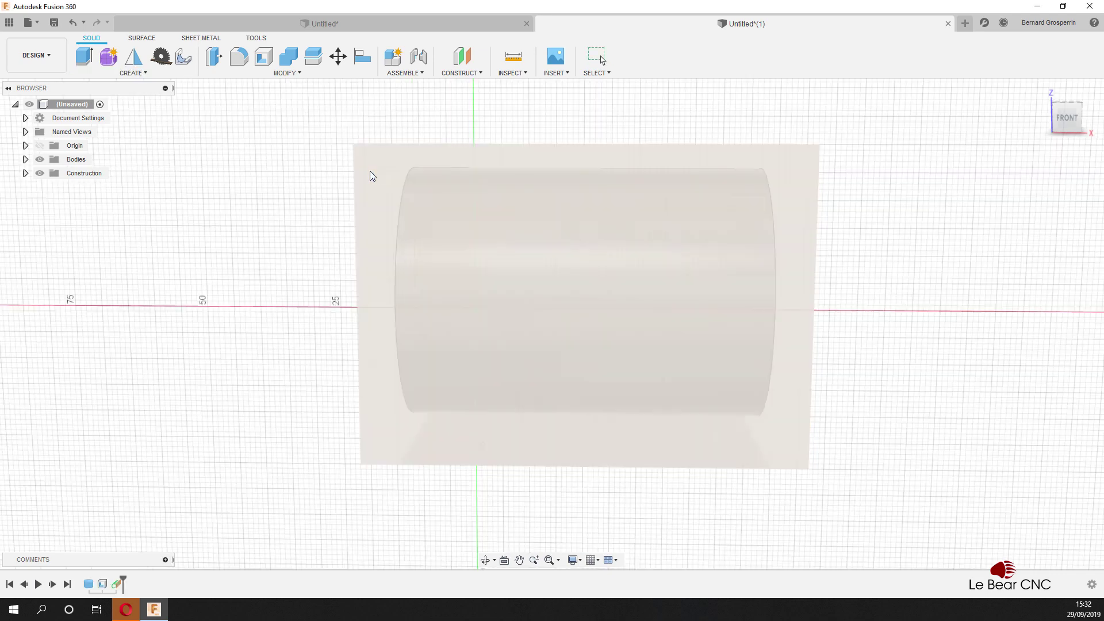
pyautogui.click(375, 173)
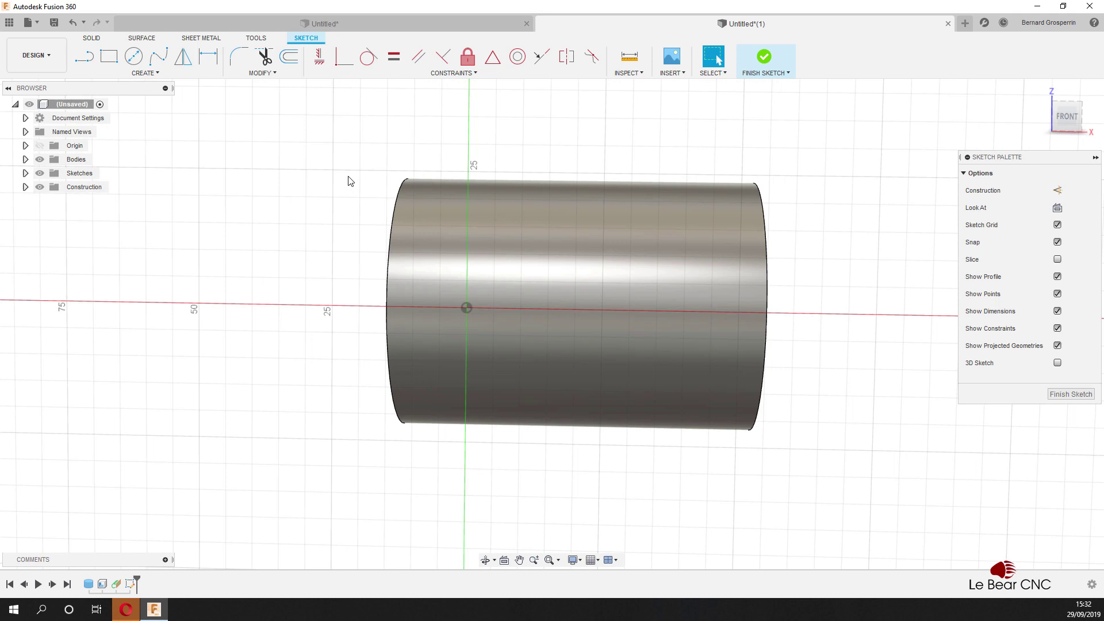
pyautogui.press('l')
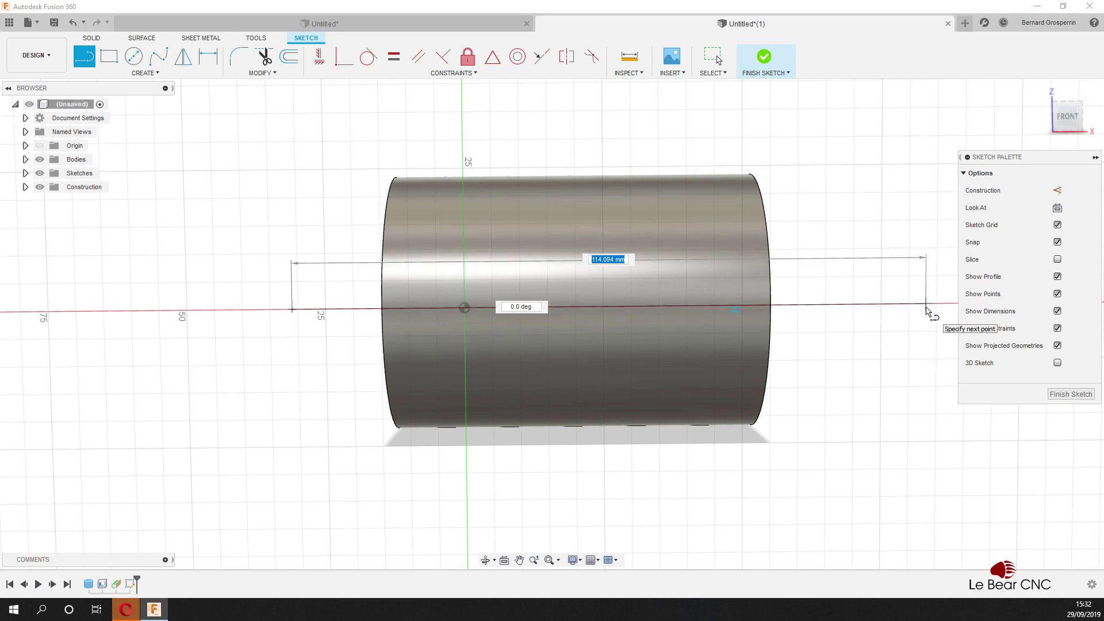
pyautogui.click(926, 308)
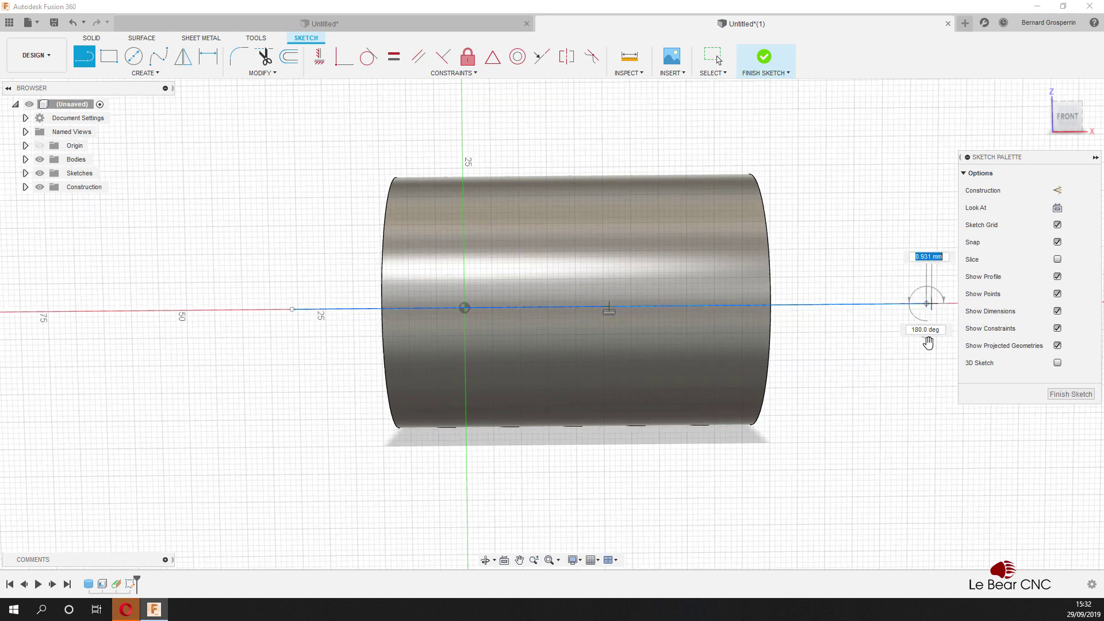
pyautogui.press('Escape')
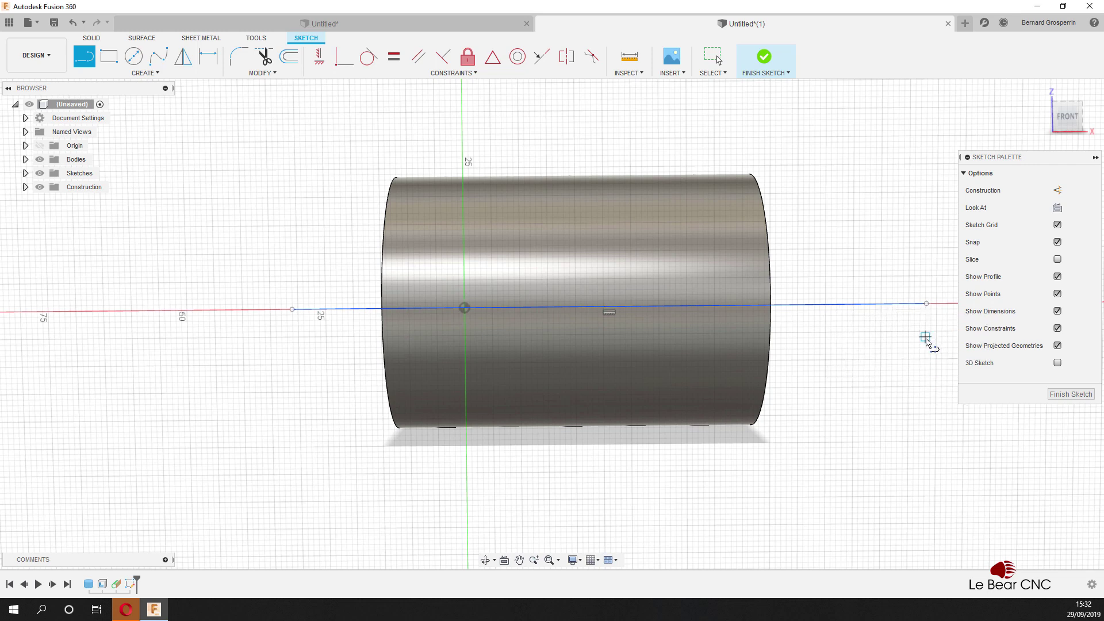
pyautogui.press('Escape')
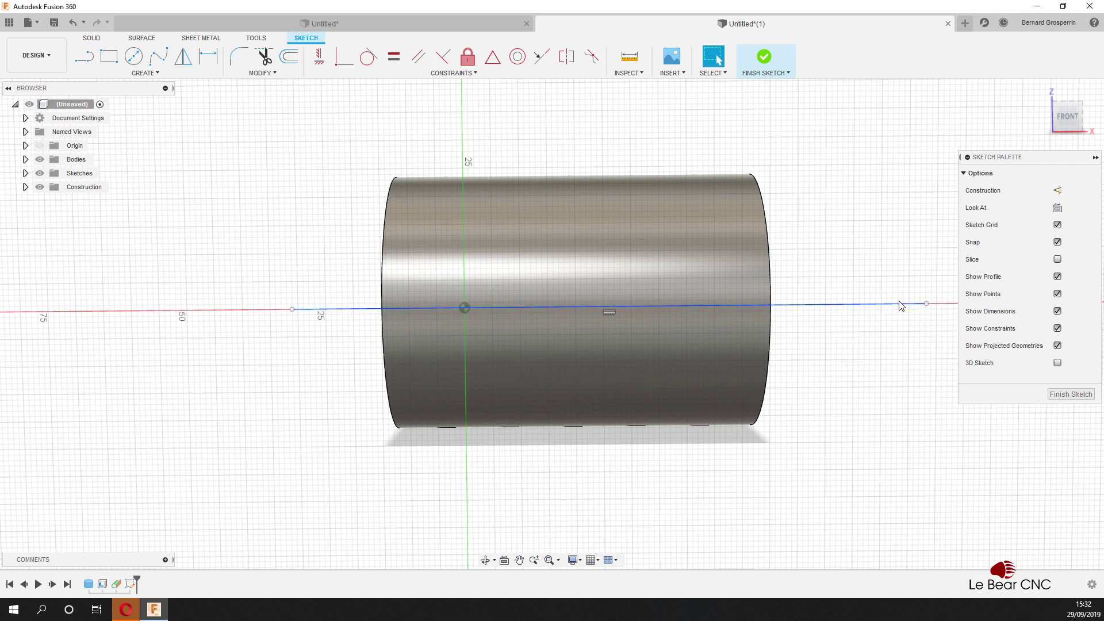
pyautogui.click(884, 304)
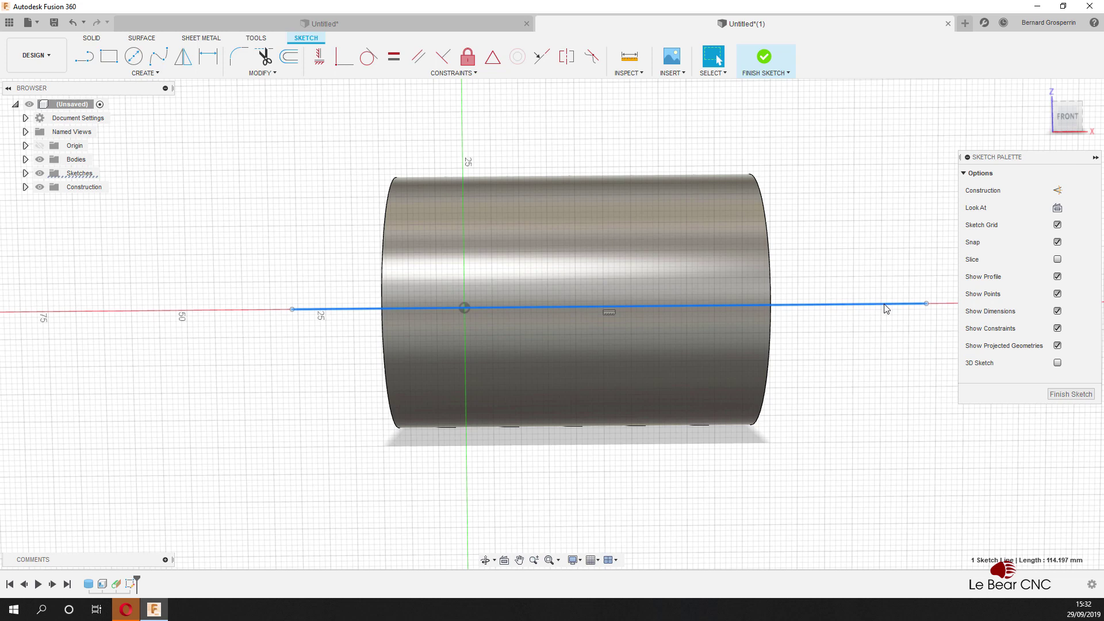
pyautogui.press('x')
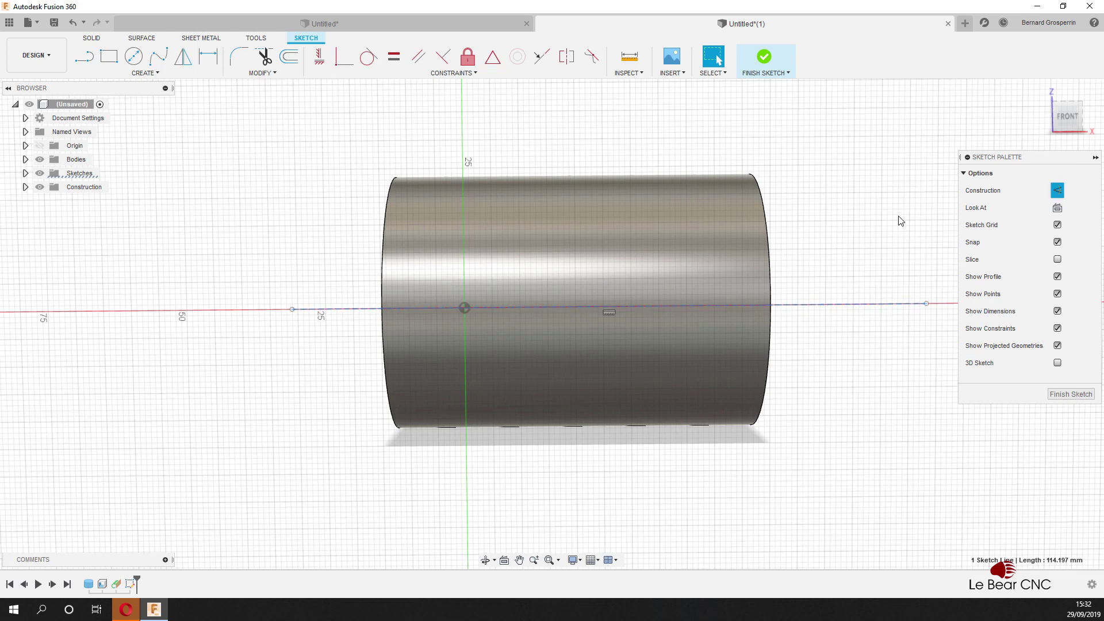
# Step: Apply a Coincident constraint between the construction line and the sketch origin
pyautogui.keyDown('shift'); pyautogui.moveTo(901, 221); pyautogui.dragTo(853, 197, button='middle'); pyautogui.keyUp('shift')
pyautogui.scroll(2, 853, 197)
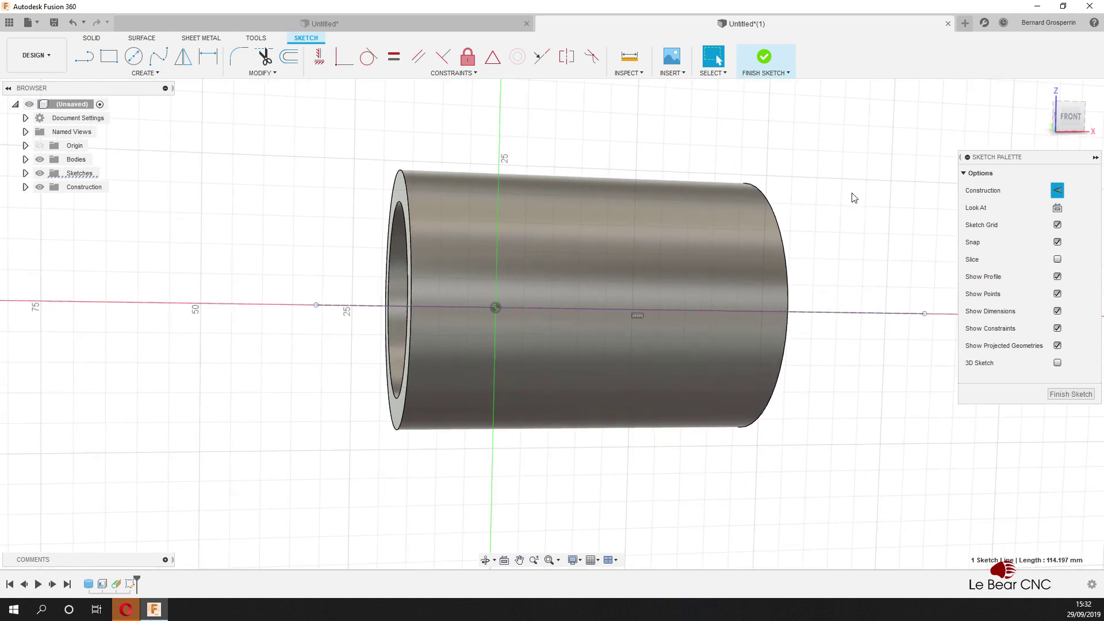
pyautogui.keyDown('shift'); pyautogui.moveTo(852, 198); pyautogui.dragTo(758, 182, button='middle'); pyautogui.keyUp('shift')
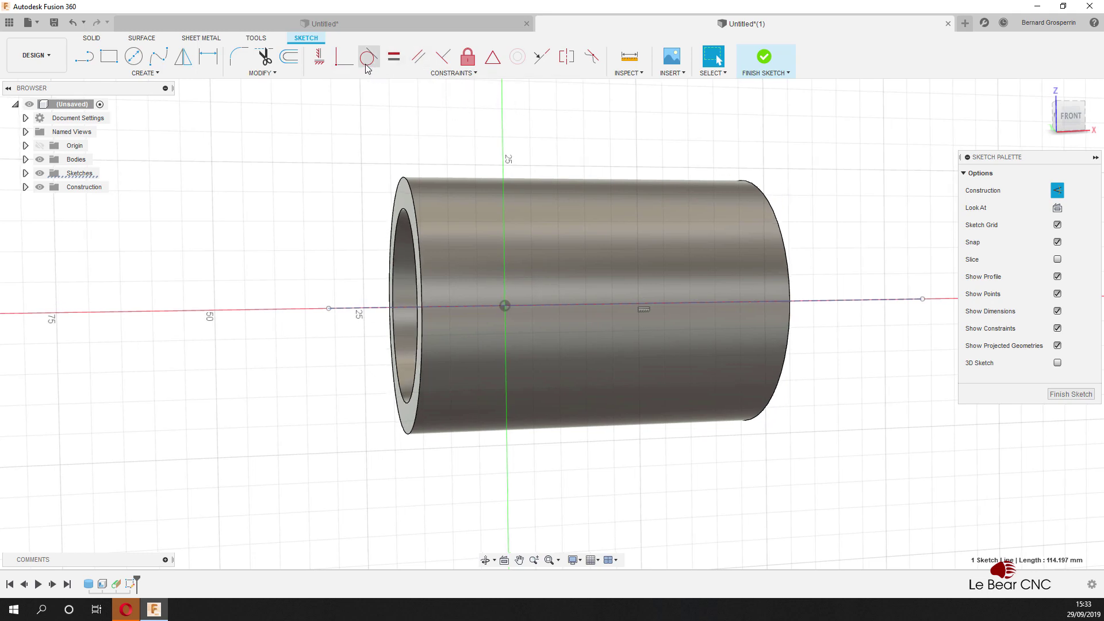
pyautogui.click(340, 60)
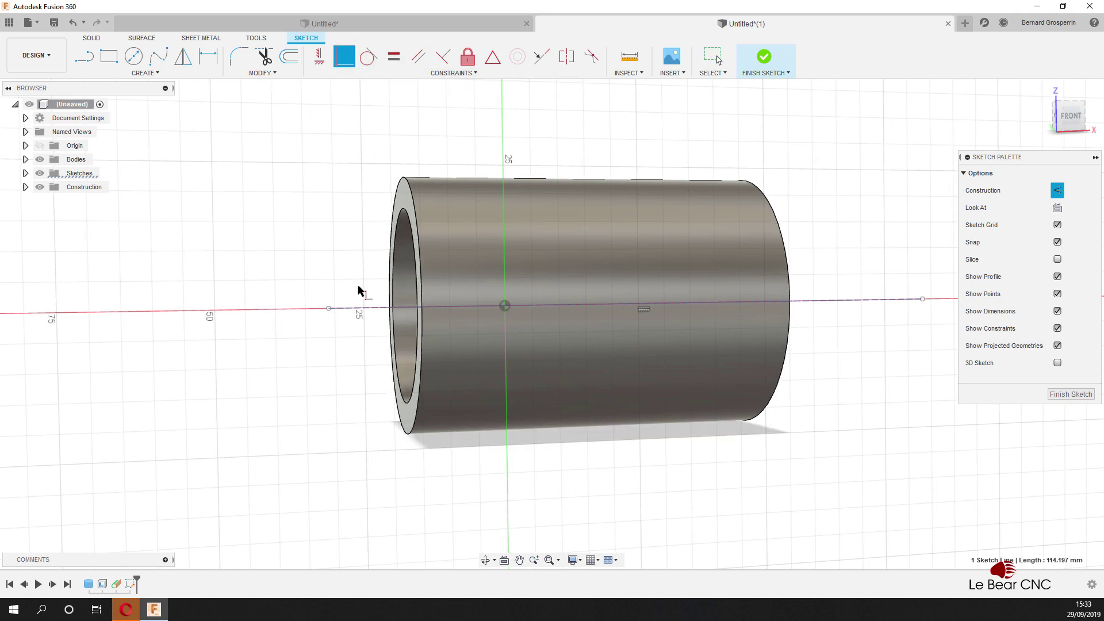
pyautogui.click(356, 309)
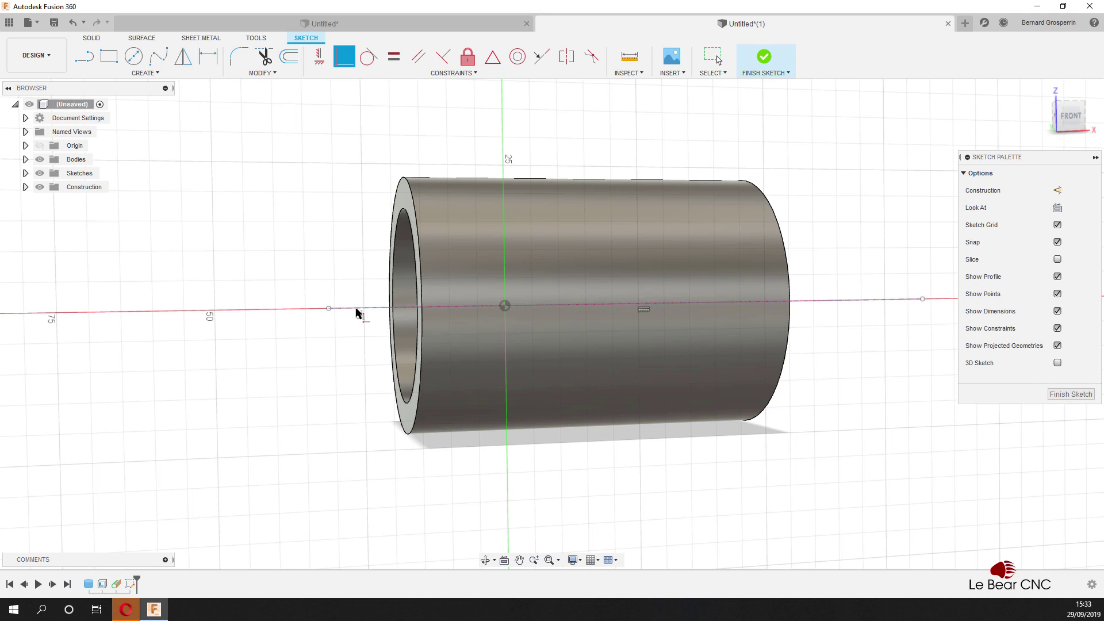
pyautogui.click(505, 306)
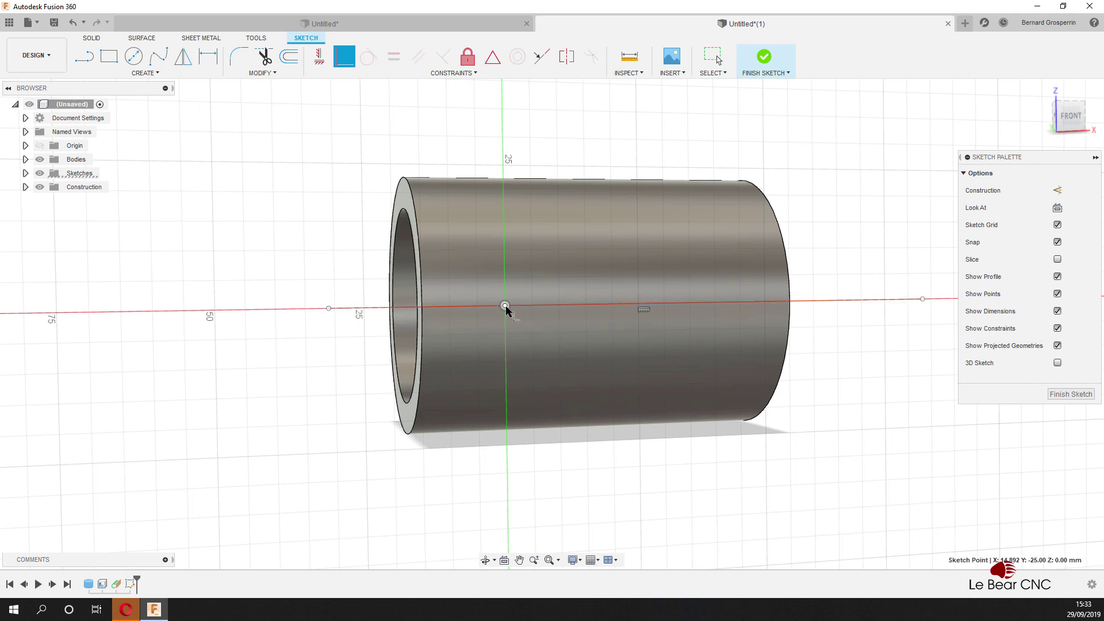
pyautogui.click(401, 310)
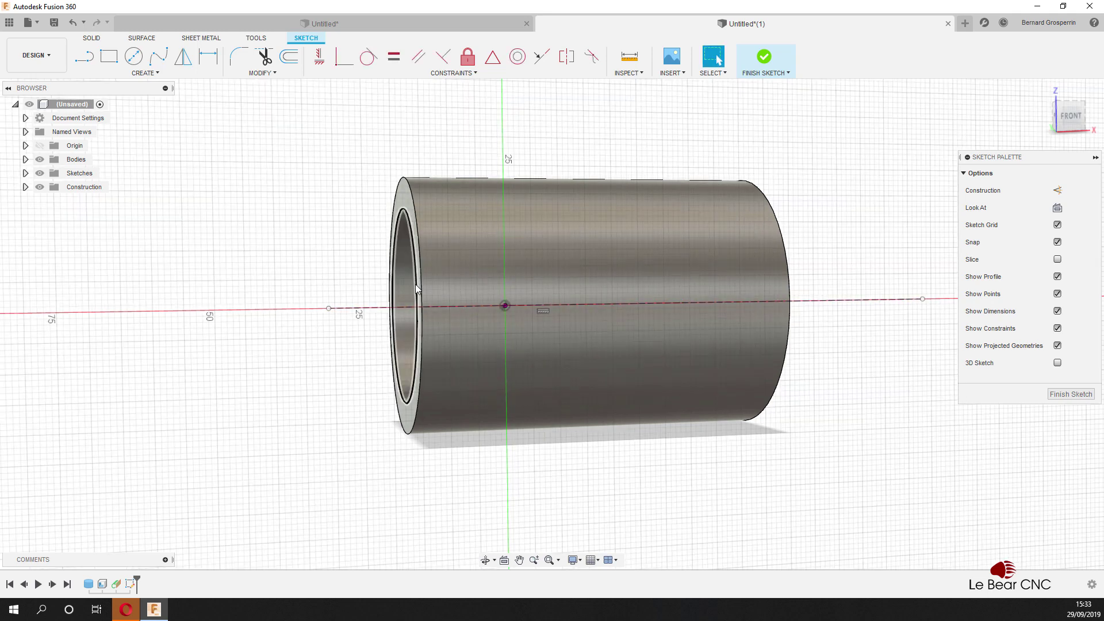
# Step: Draw a two-point rectangle 35 mm wide and 18 mm high across the construction line on the cylinder
pyautogui.moveTo(395, 308)
pyautogui.keyDown('shift'); pyautogui.mouseDown(button='middle')
pyautogui.moveTo(845, 316)
pyautogui.moveTo(884, 334)
pyautogui.moveTo(883, 320)
pyautogui.moveTo(813, 320)
pyautogui.moveTo(882, 320)
pyautogui.moveTo(742, 214)
pyautogui.mouseUp(button='middle'); pyautogui.keyUp('shift')
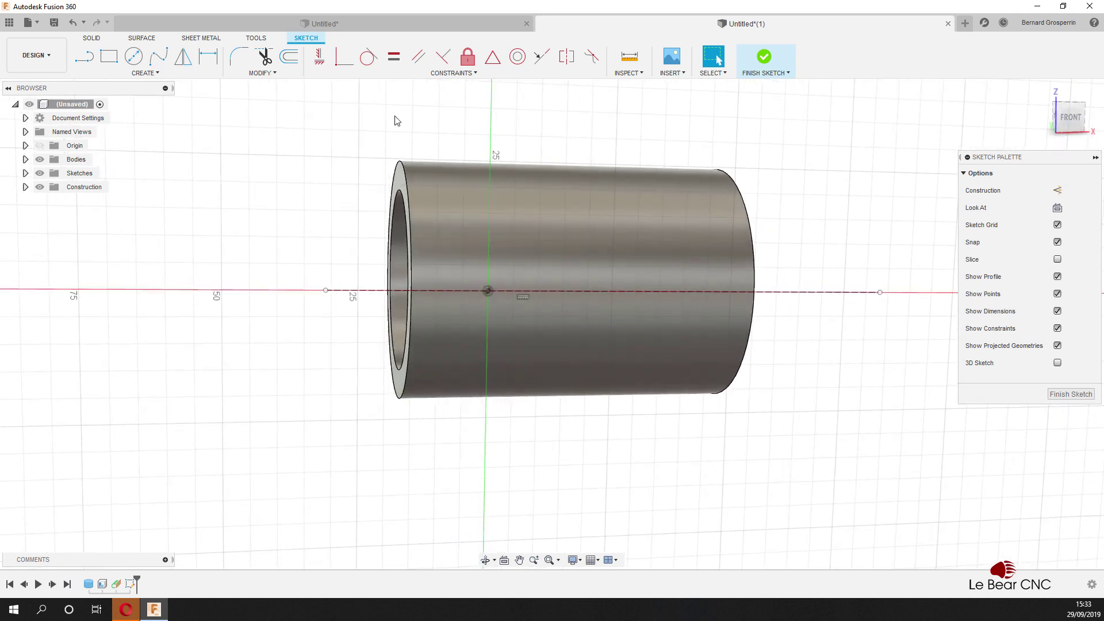
pyautogui.click(115, 59)
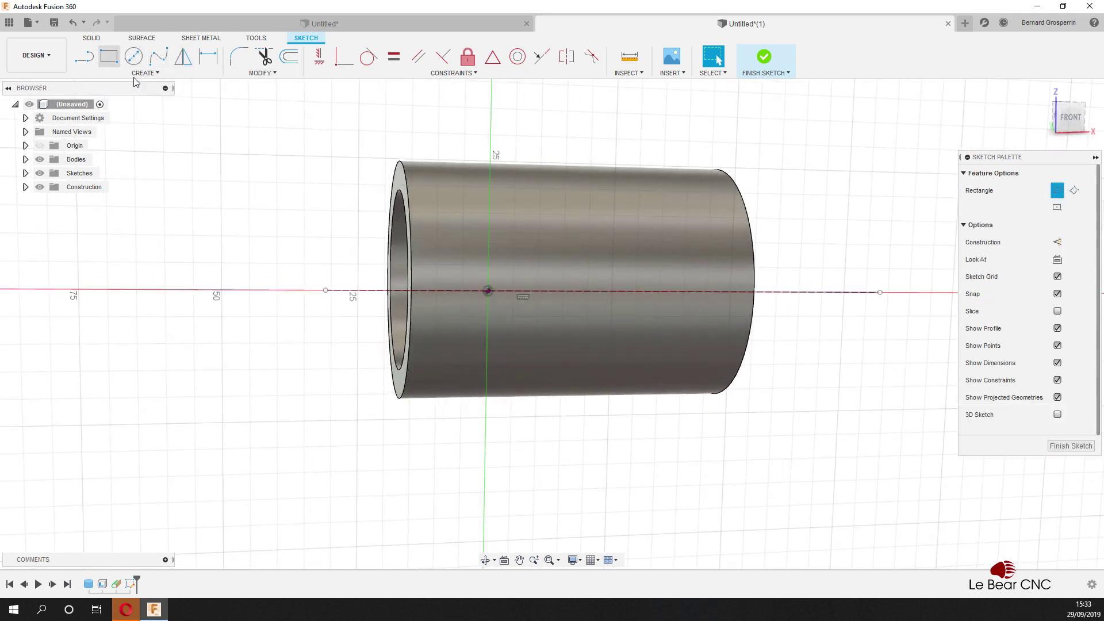
pyautogui.click(458, 258)
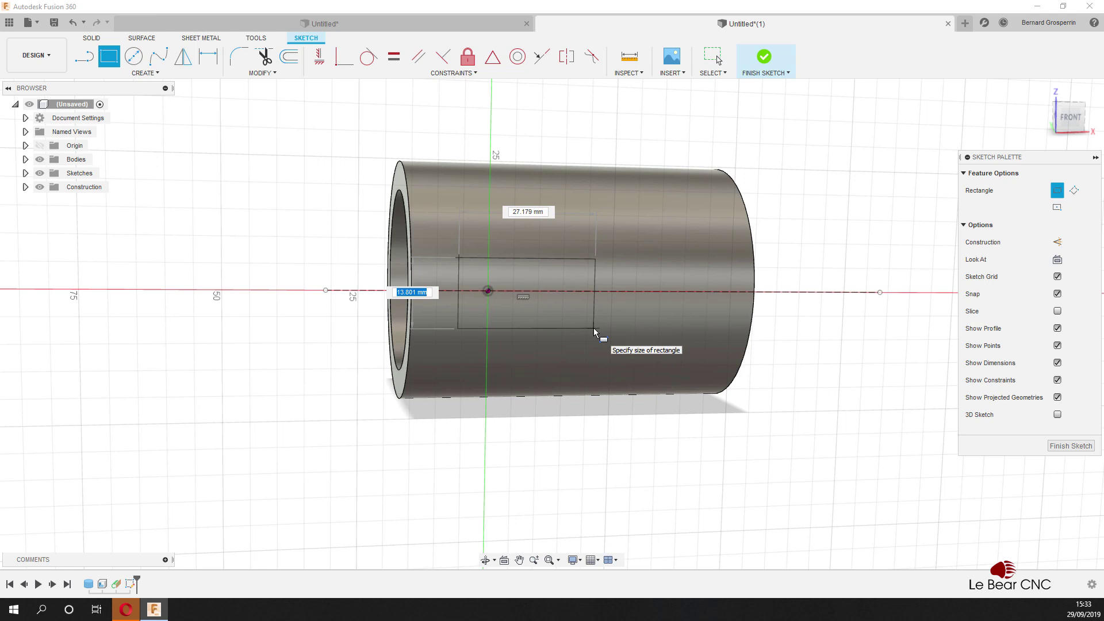
pyautogui.write('18')
pyautogui.press('Tab')
pyautogui.press('Tab')
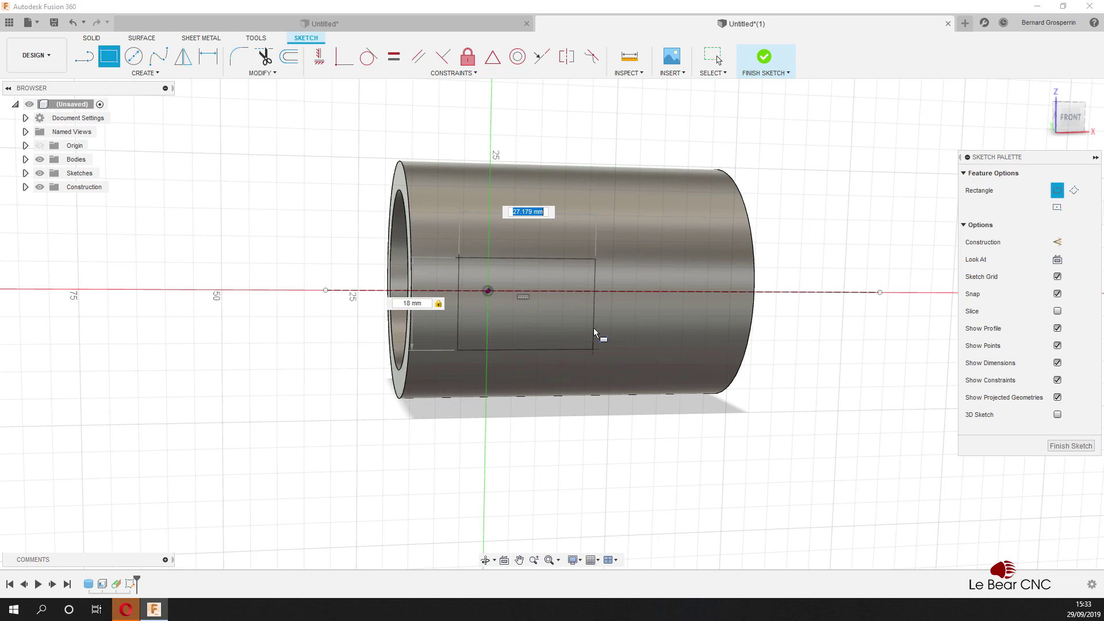
pyautogui.write('35')
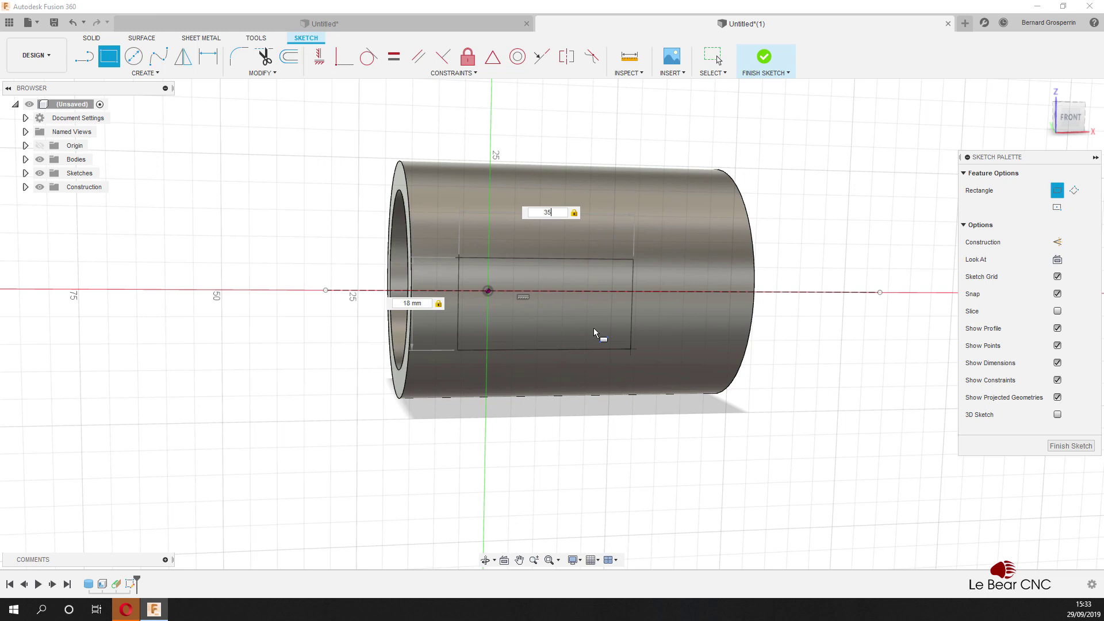
pyautogui.press('Return')
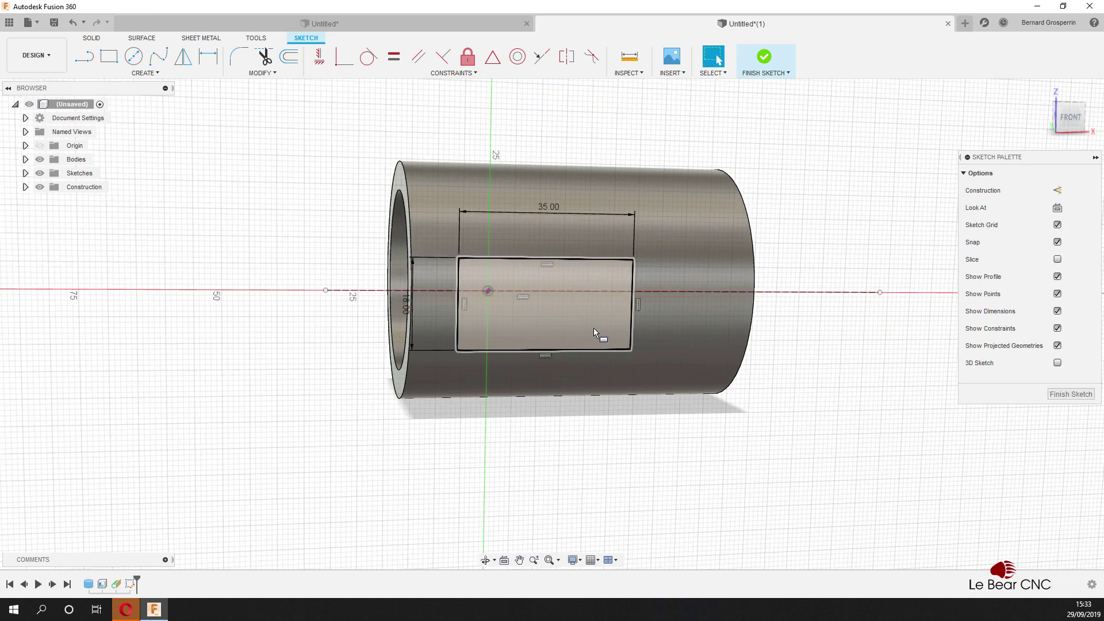
pyautogui.press('Escape')
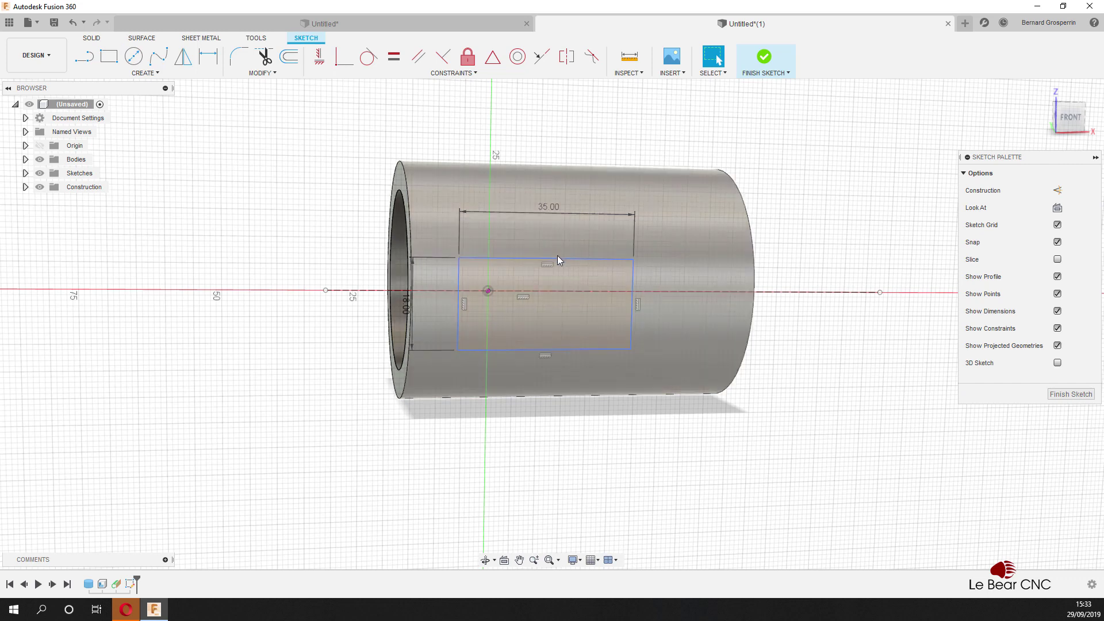
# Step: Constrain the rectangle's two long edges symmetrically about the horizontal construction line
pyautogui.moveTo(557, 257)
pyautogui.mouseDown()
pyautogui.moveTo(557, 221)
pyautogui.moveTo(562, 267)
pyautogui.moveTo(556, 226)
pyautogui.moveTo(546, 258)
pyautogui.mouseUp()
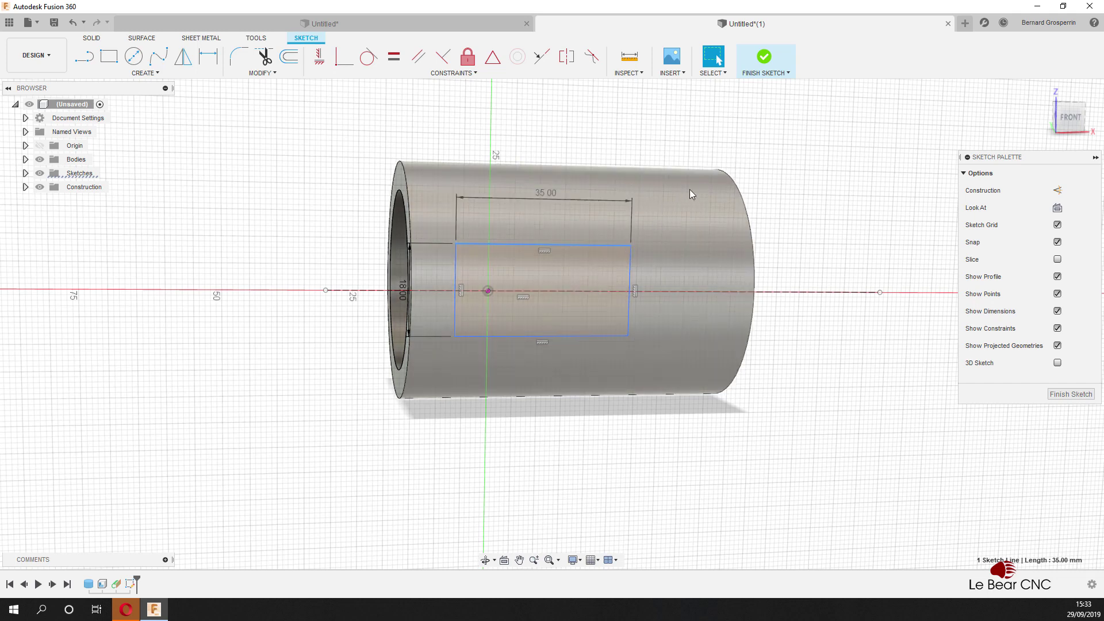
pyautogui.click(569, 60)
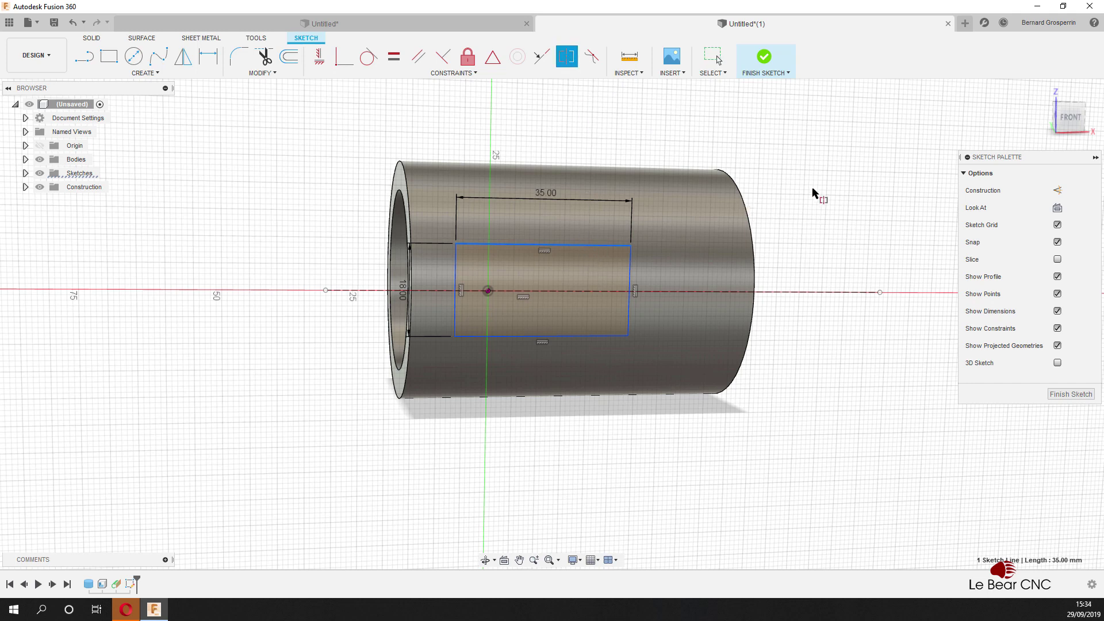
pyautogui.press('Escape')
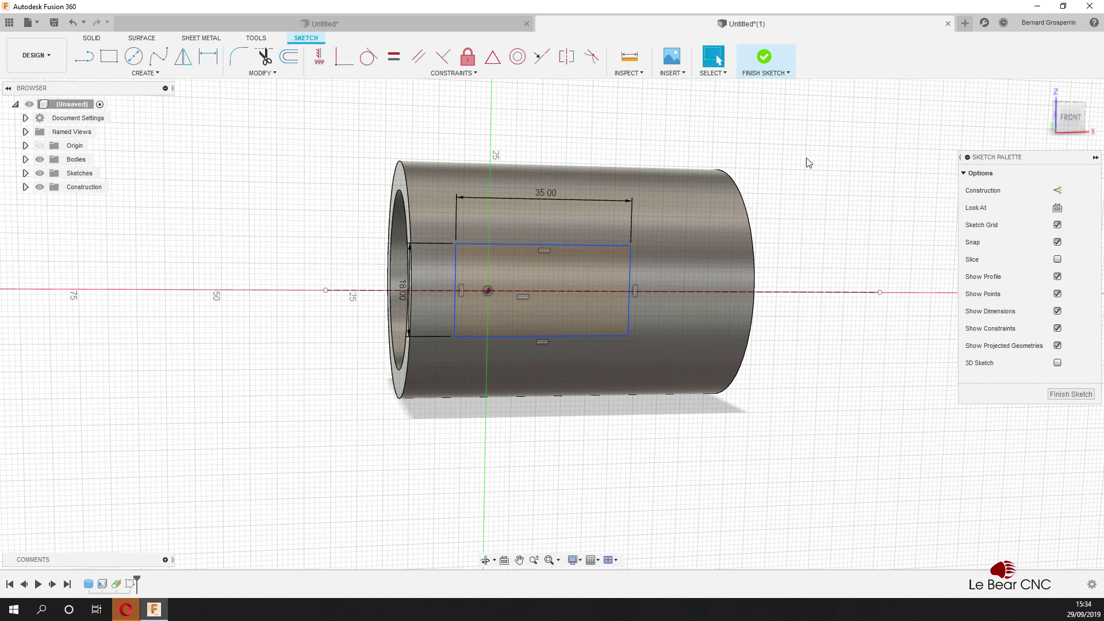
pyautogui.click(569, 57)
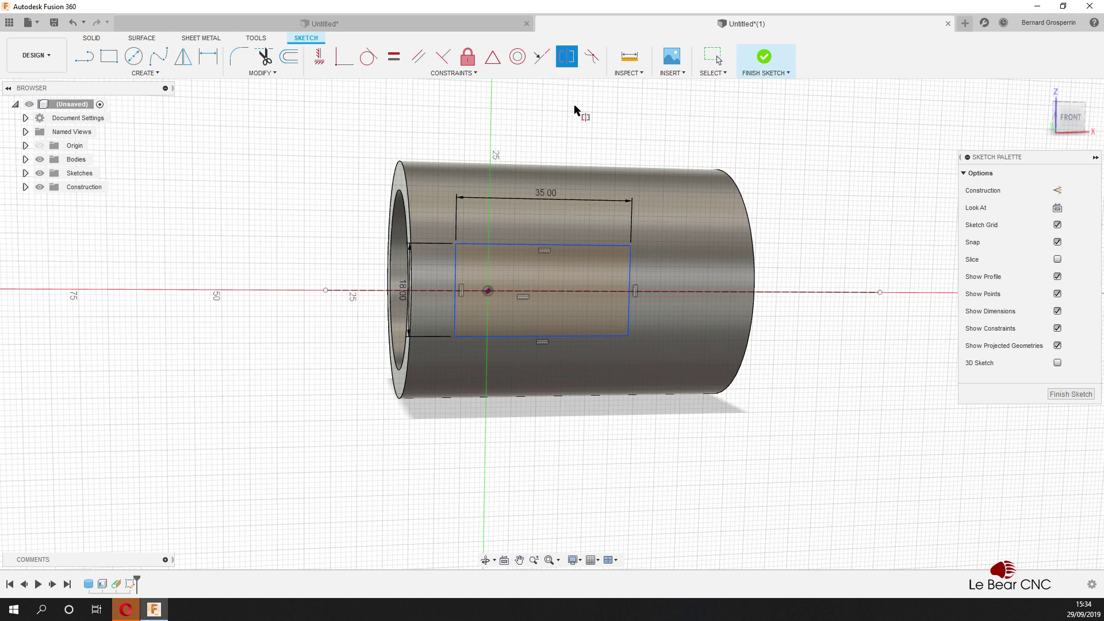
pyautogui.click(583, 248)
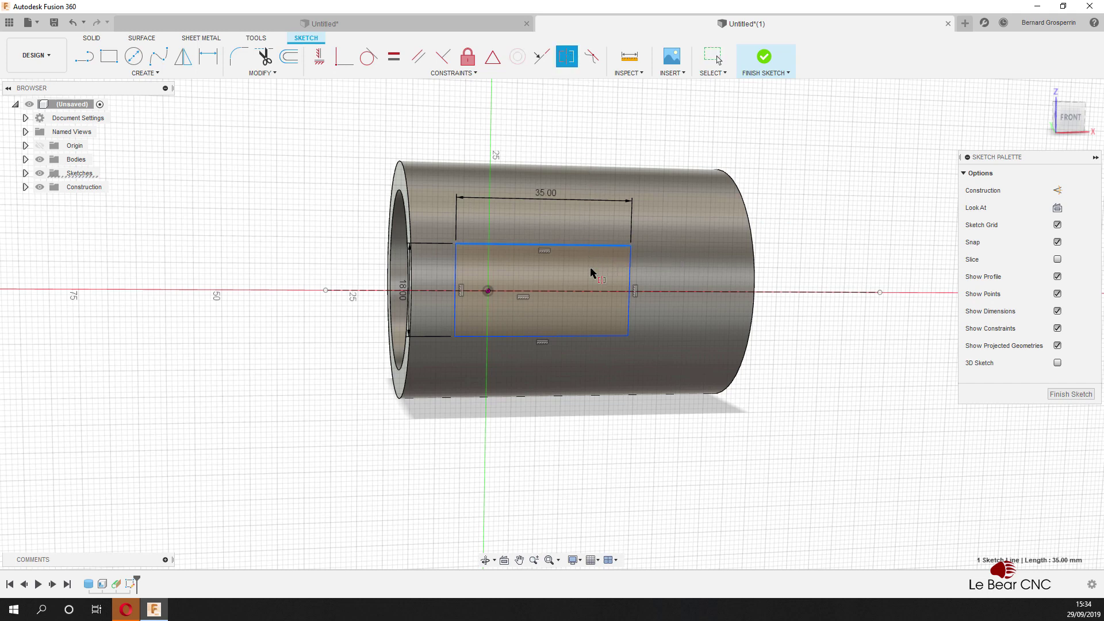
pyautogui.keyDown('shift'); pyautogui.click(583, 336); pyautogui.keyUp('shift')
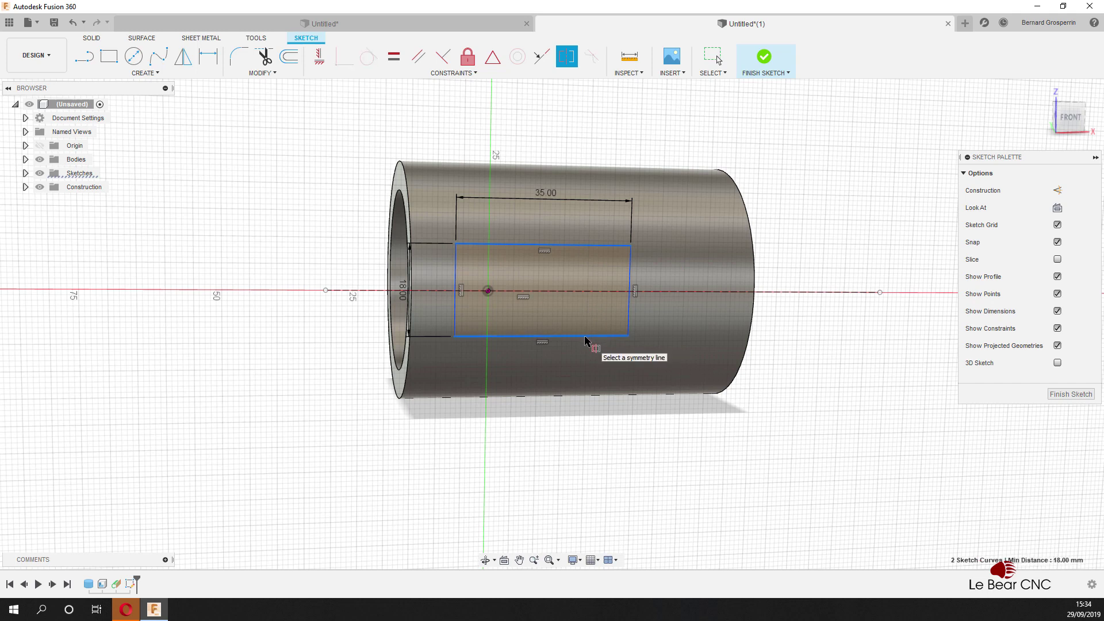
pyautogui.click(587, 295)
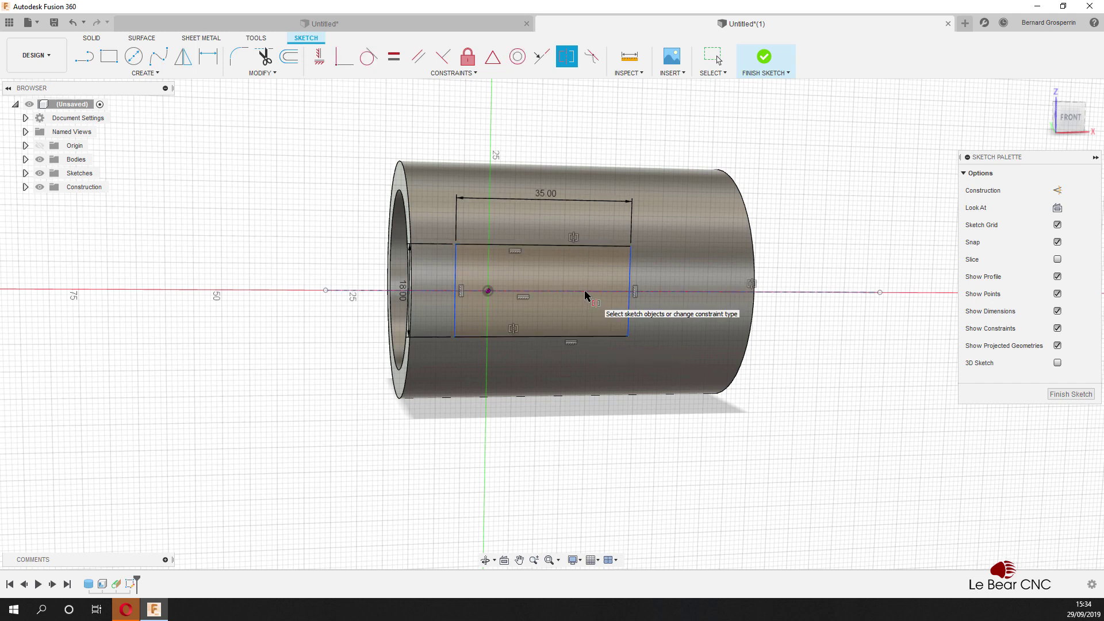
pyautogui.press('Escape')
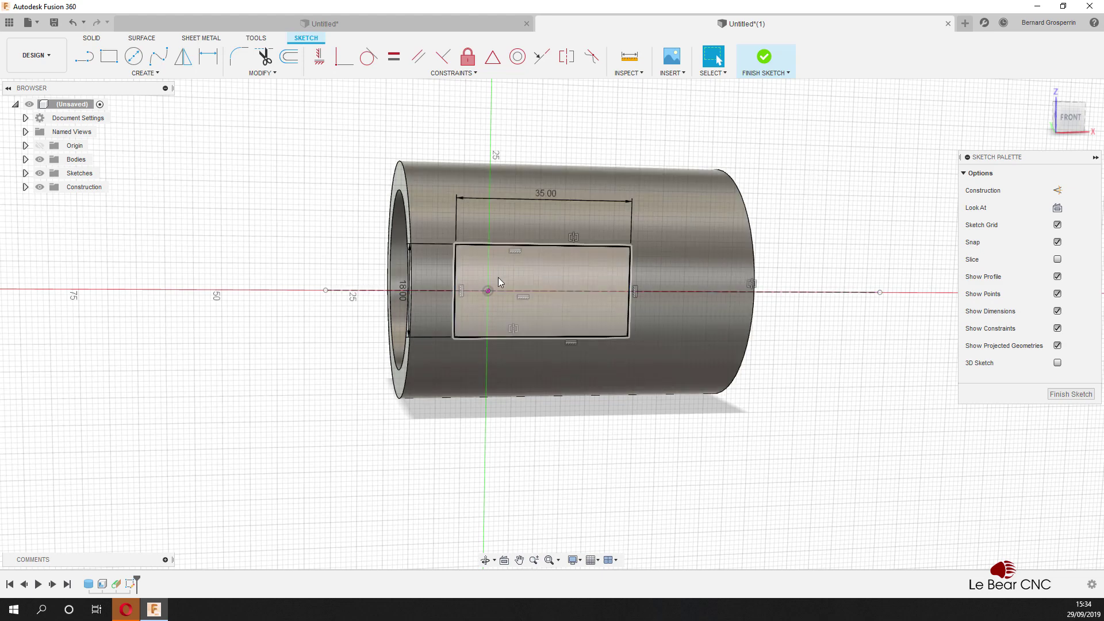
# Step: Project the cylinder's outer face into the sketch with the projection link kept on
pyautogui.moveTo(498, 277)
pyautogui.keyDown('shift'); pyautogui.mouseDown(button='middle')
pyautogui.moveTo(745, 128)
pyautogui.moveTo(744, 116)
pyautogui.mouseUp(button='middle'); pyautogui.keyUp('shift')
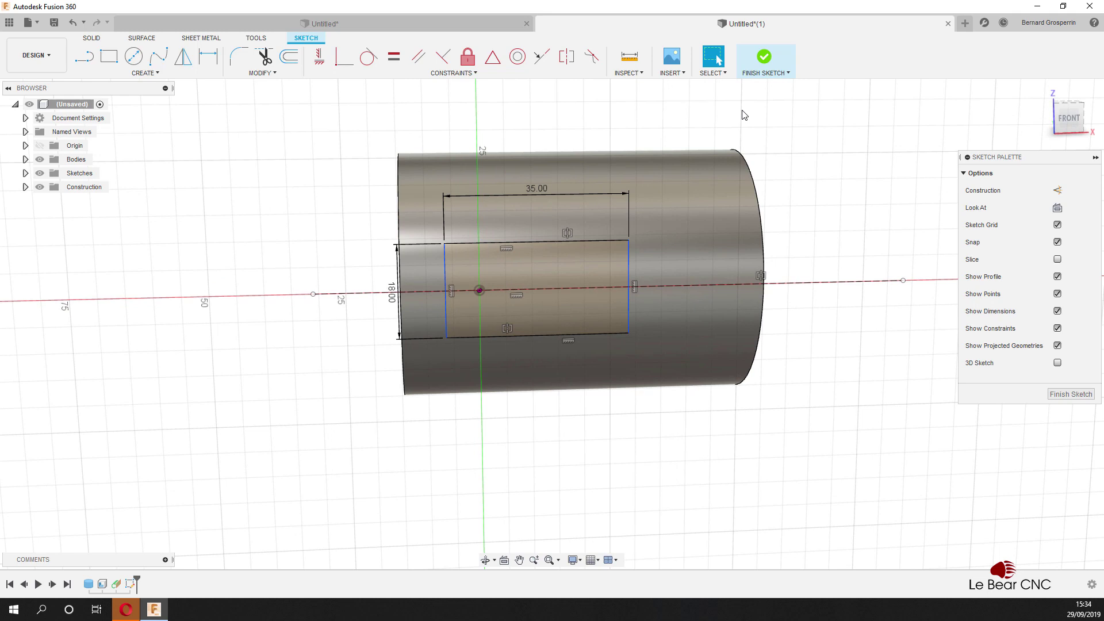
pyautogui.press('p')
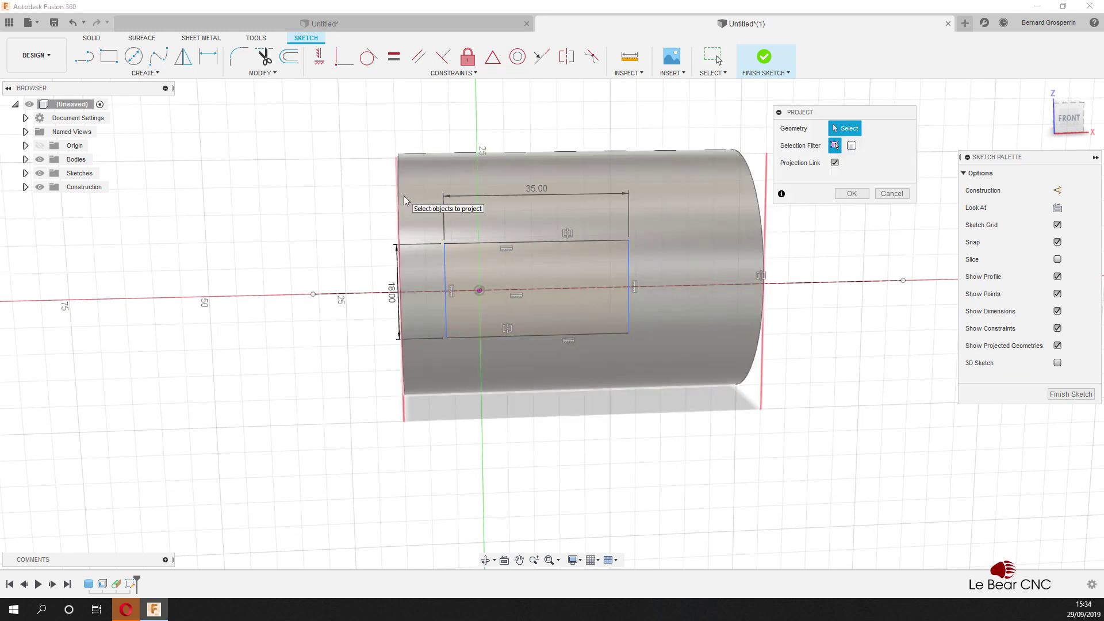
pyautogui.click(404, 196)
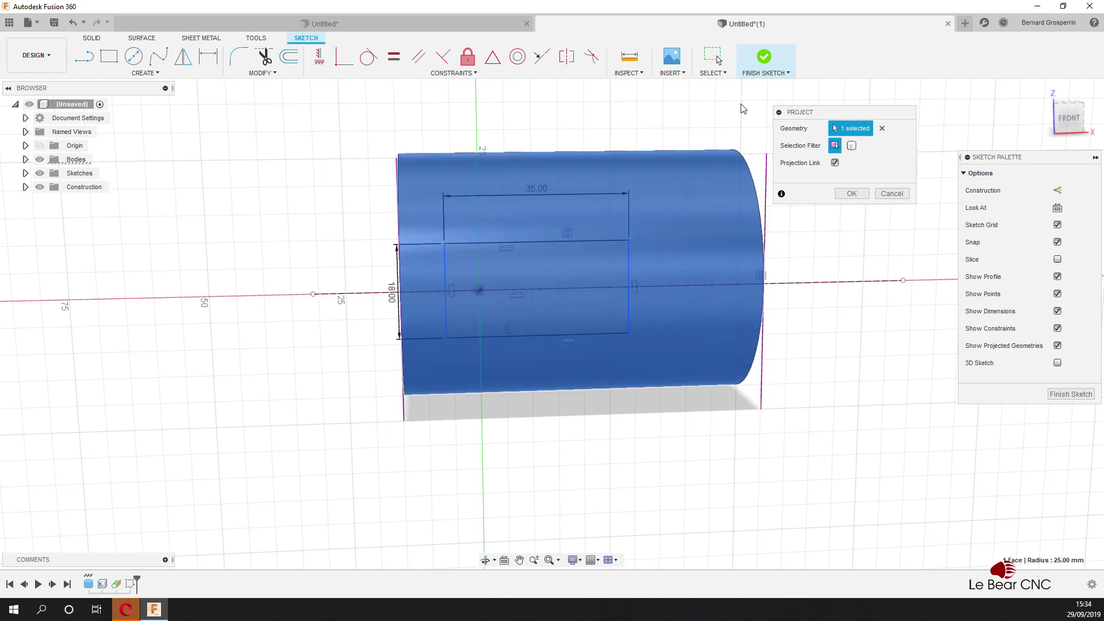
pyautogui.click(846, 194)
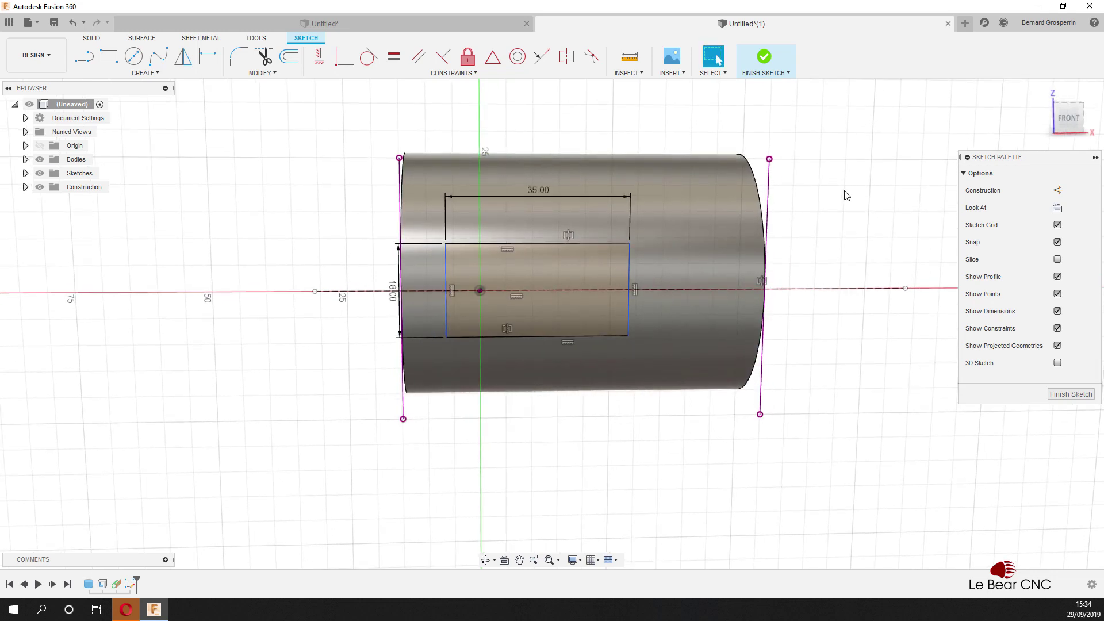
# Step: Dimension the rectangle's left edge 6 mm from the projected line at the nearer cylinder end
pyautogui.press('d')
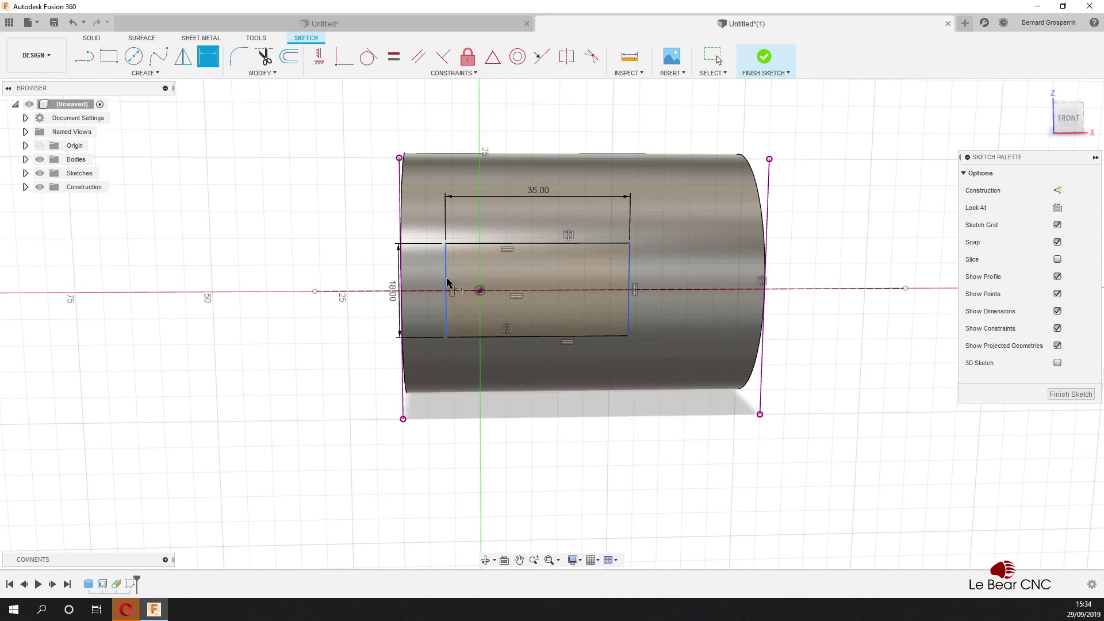
pyautogui.click(446, 286)
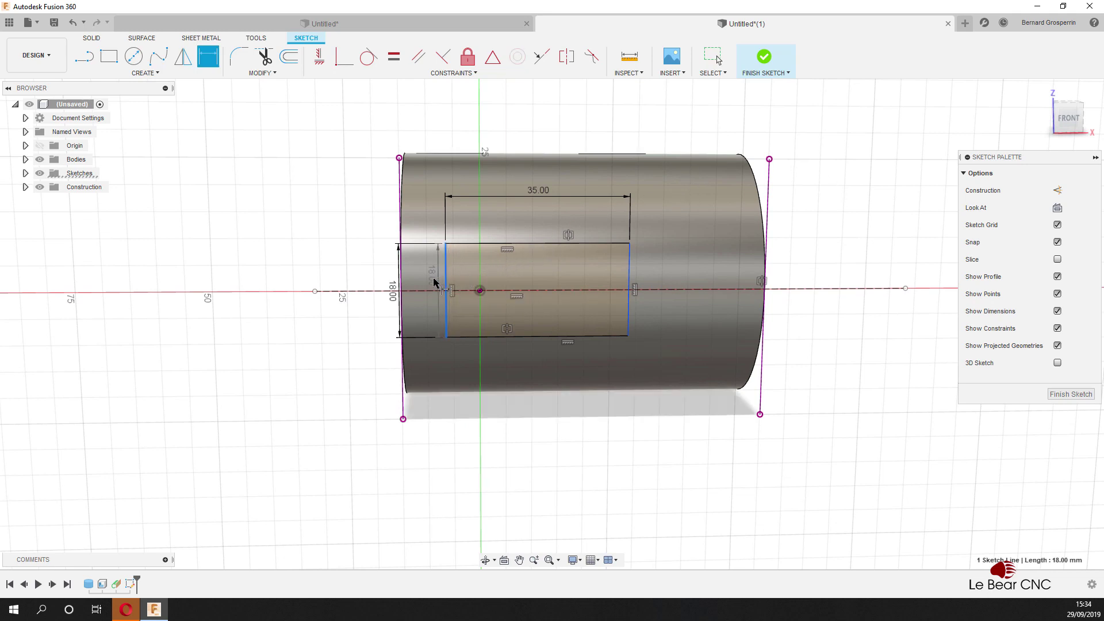
pyautogui.click(402, 286)
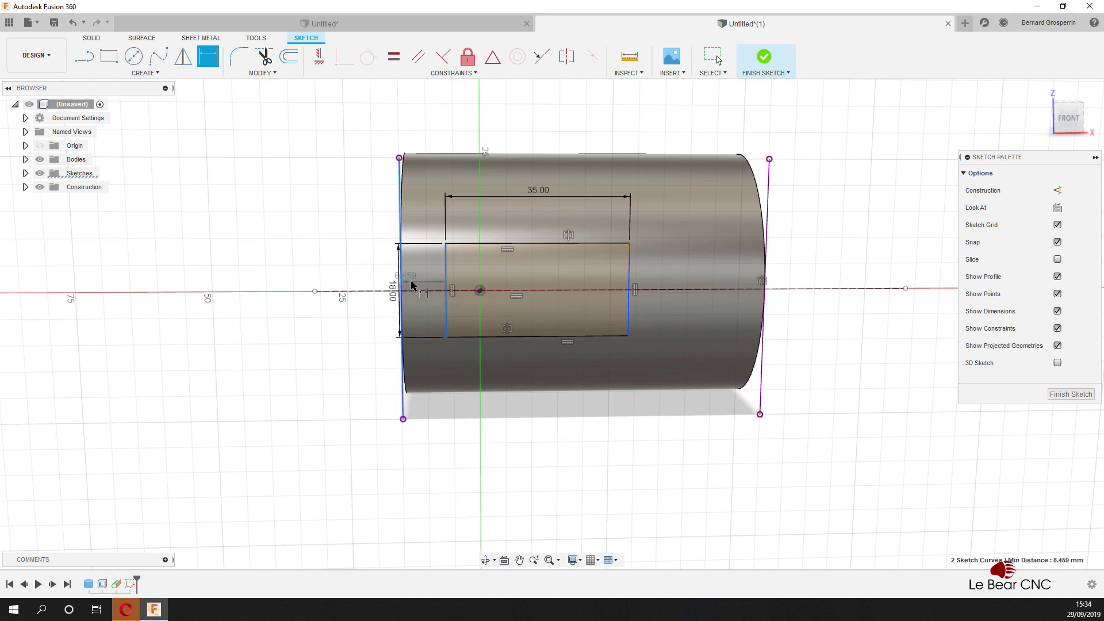
pyautogui.click(418, 226)
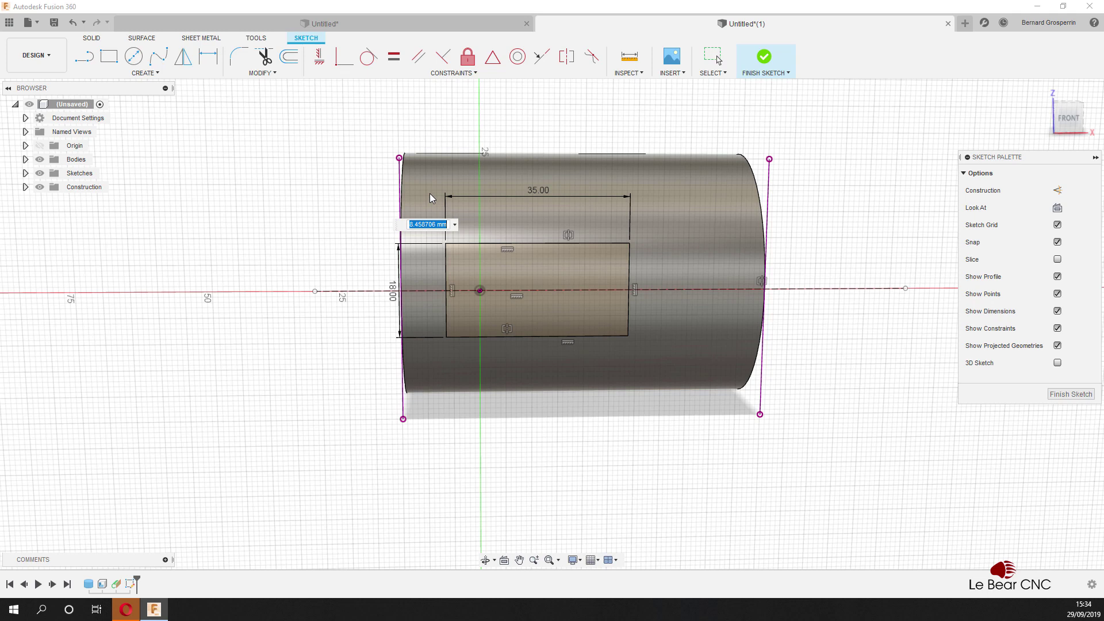
pyautogui.write('6')
pyautogui.press('Return')
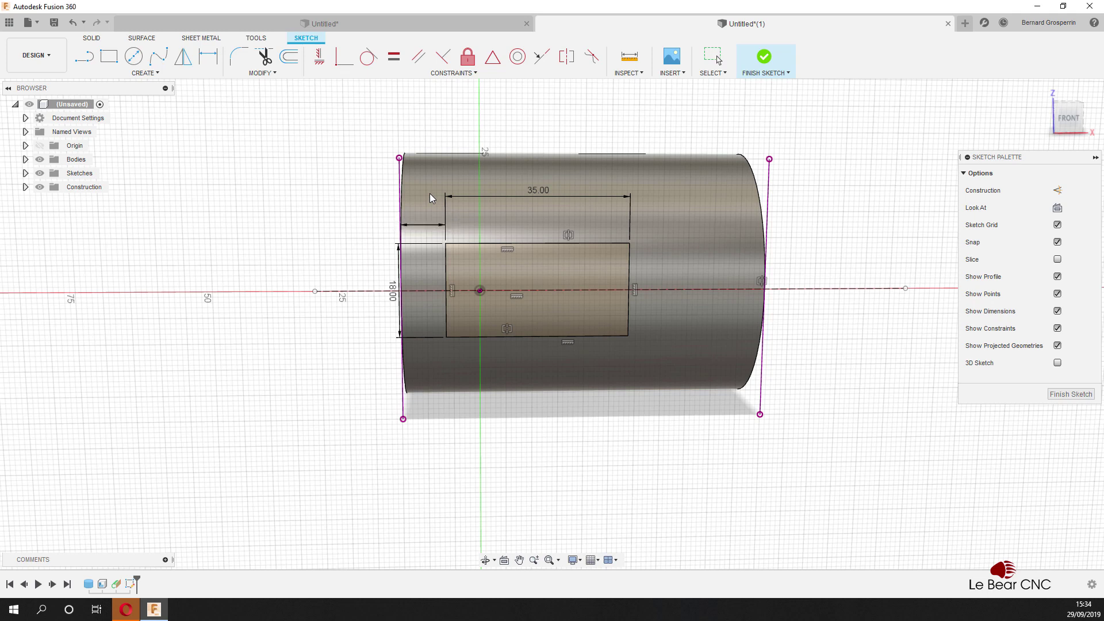
pyautogui.scroll(1, 684, 166)
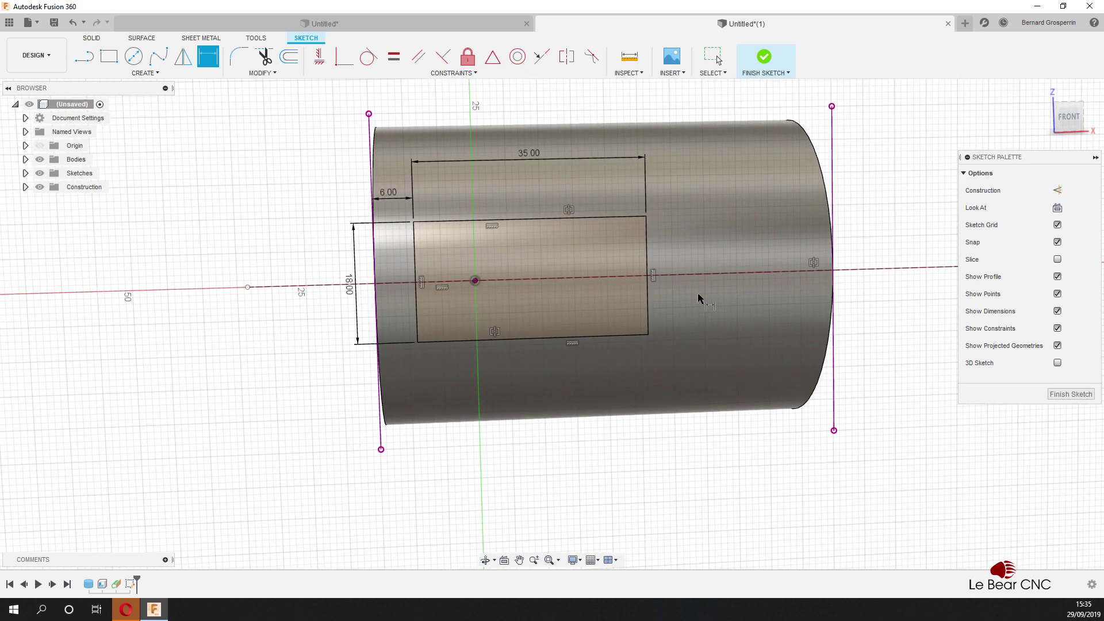
pyautogui.press('Escape')
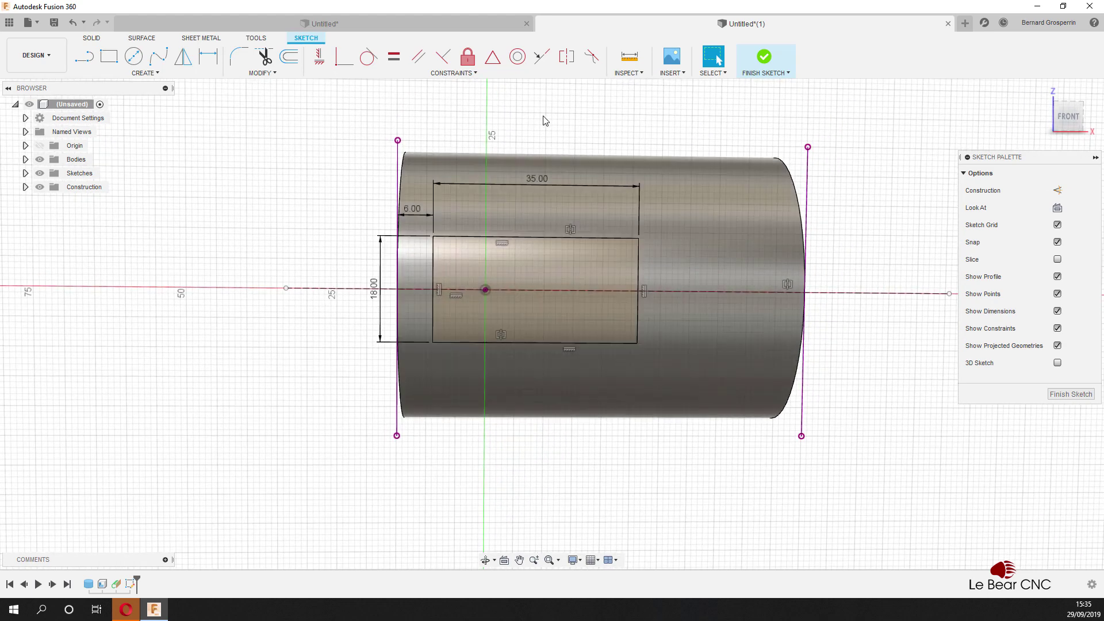
# Step: Fillet all four corners of the 35 by 18 mm rectangle with a 4 mm radius
pyautogui.click(238, 56)
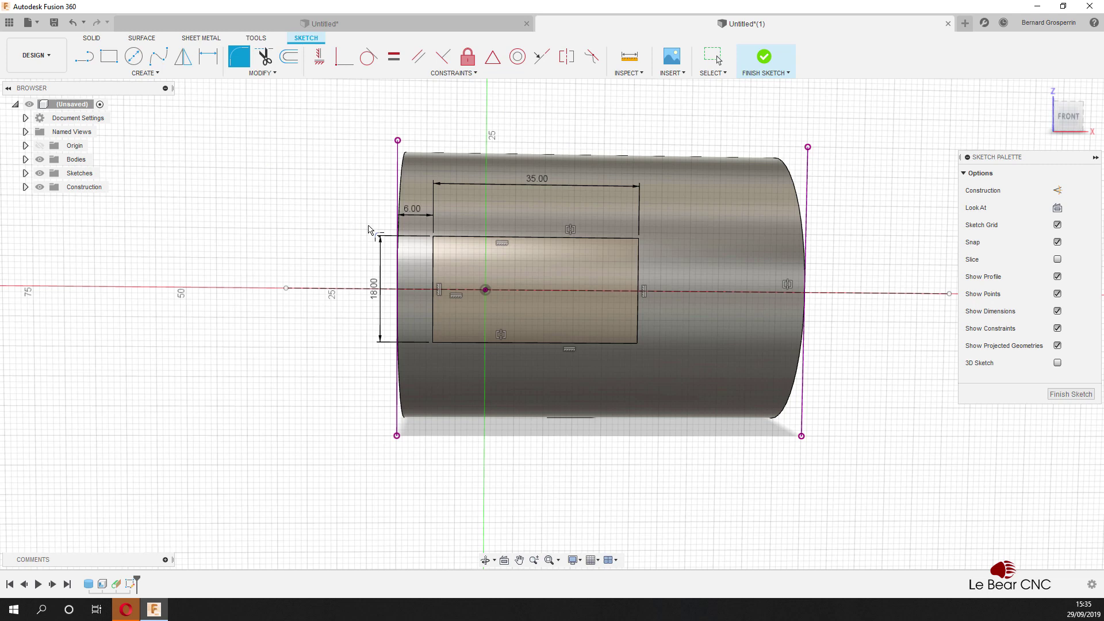
pyautogui.click(449, 253)
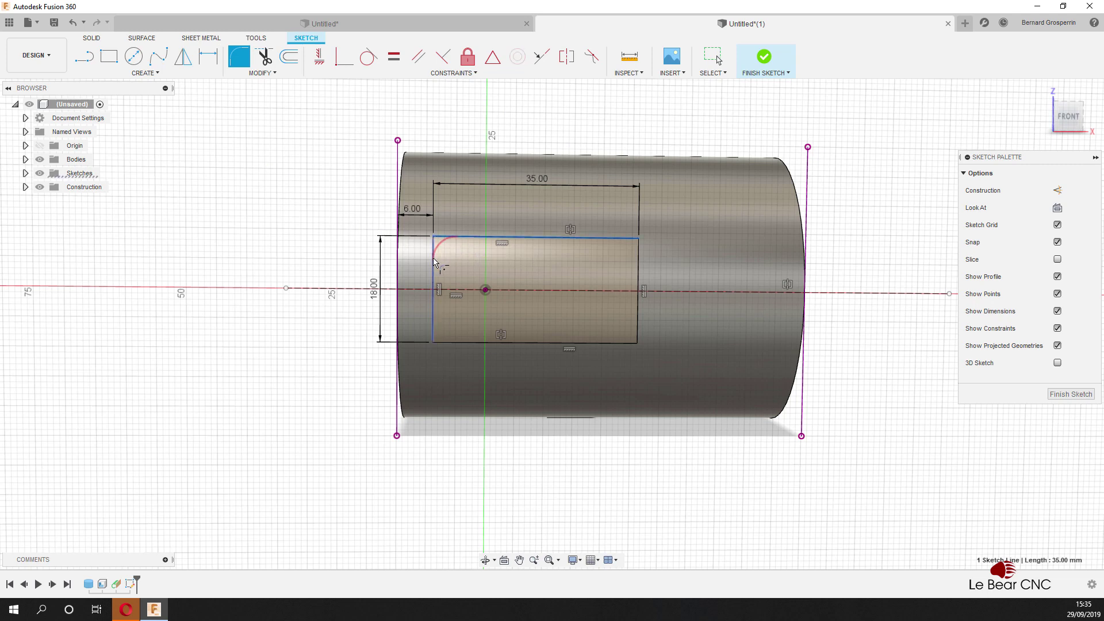
pyautogui.click(434, 262)
pyautogui.click(436, 335)
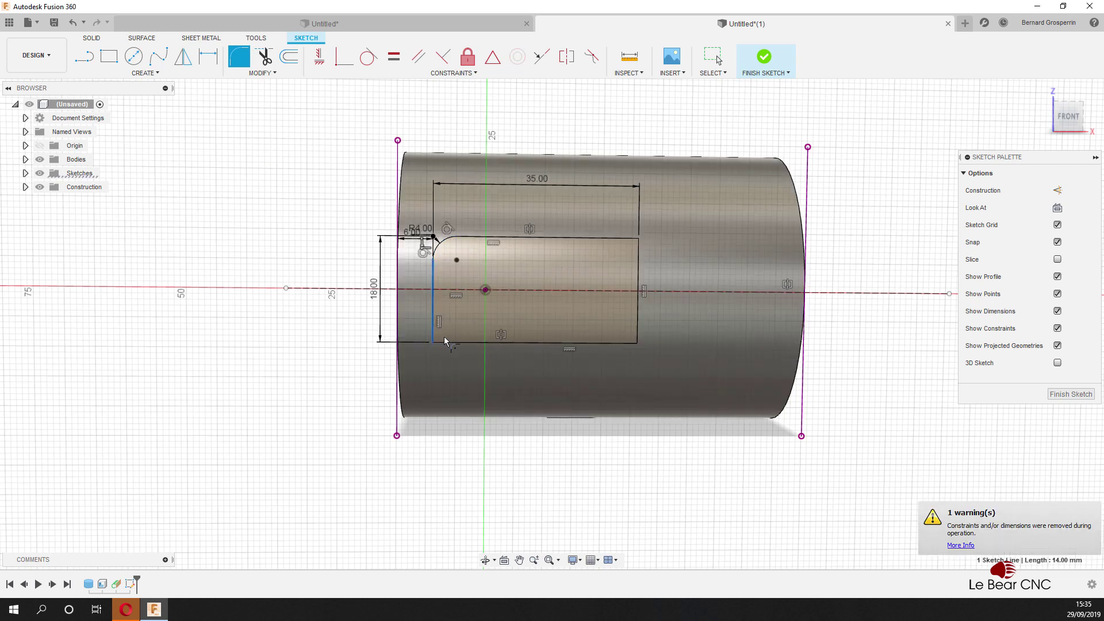
pyautogui.click(452, 342)
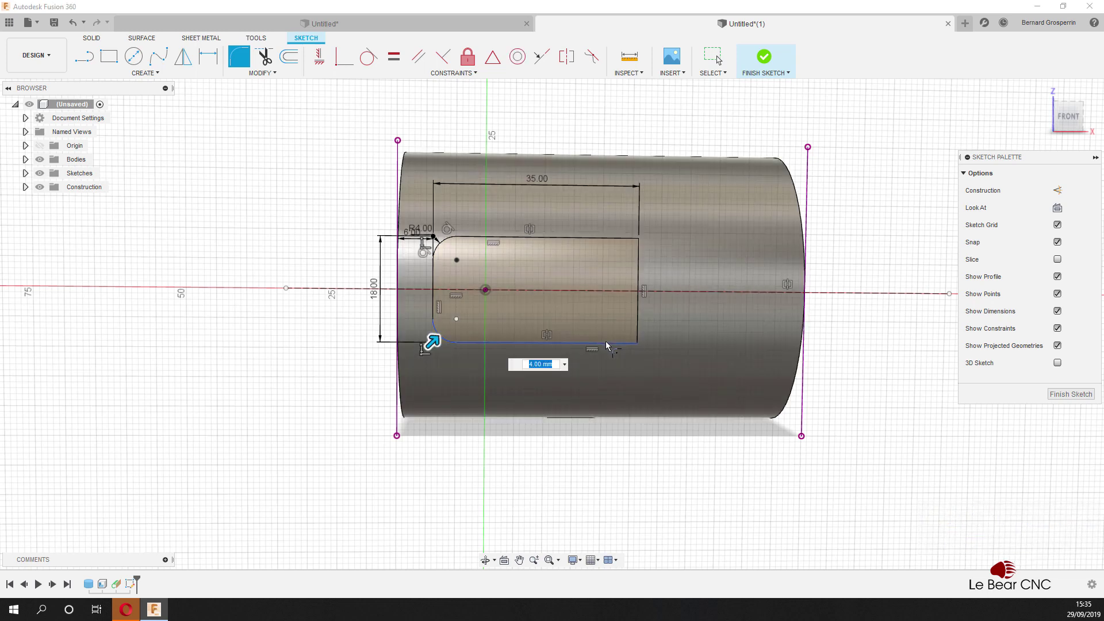
pyautogui.click(609, 342)
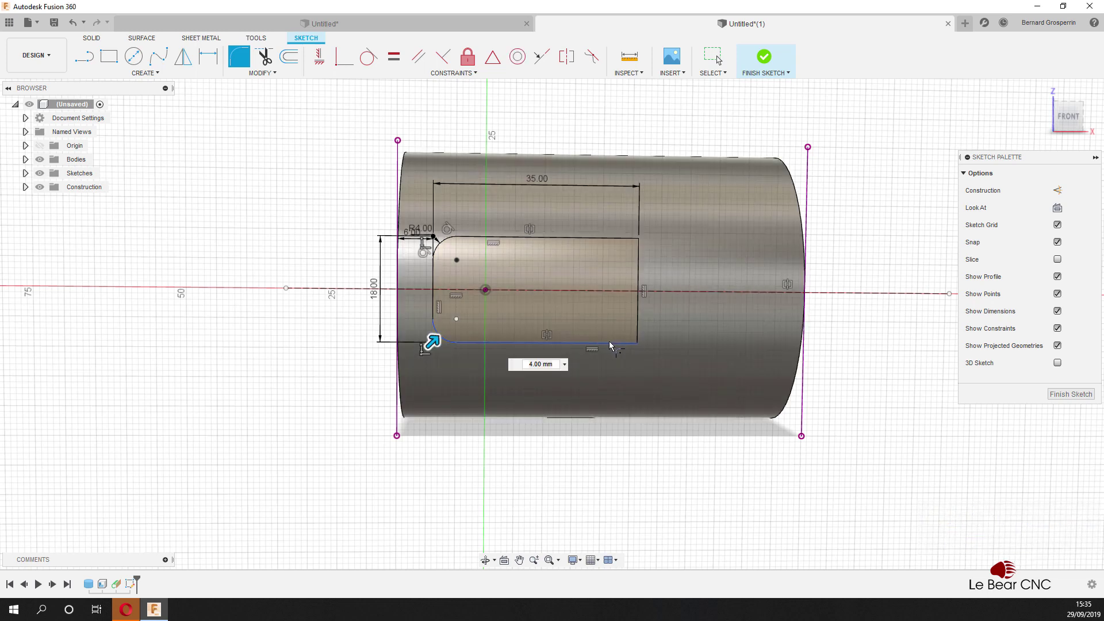
pyautogui.click(639, 314)
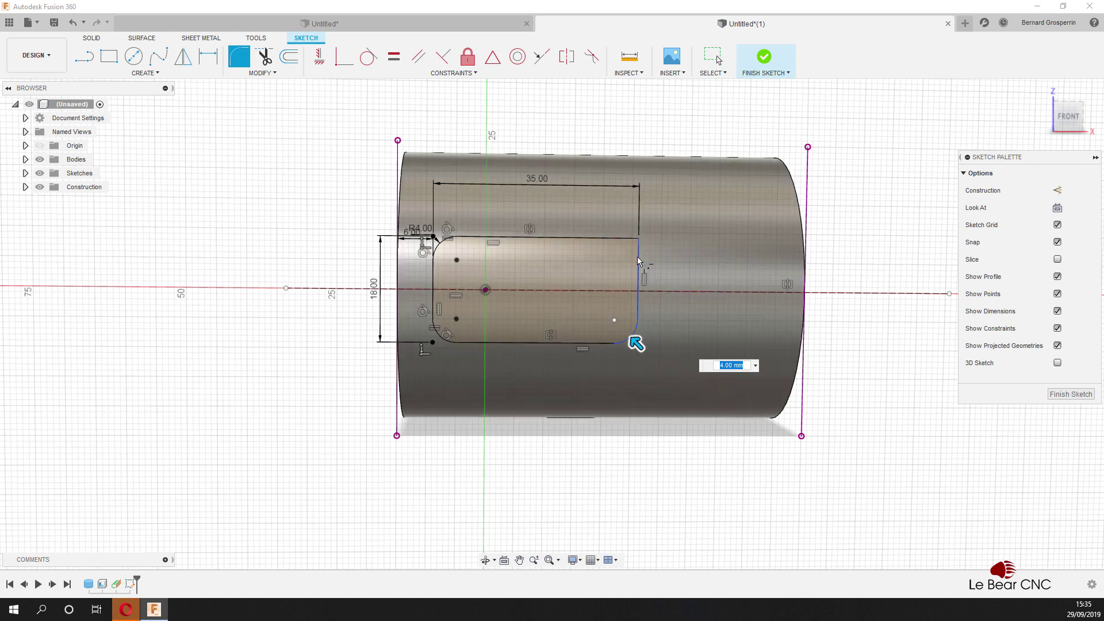
pyautogui.click(637, 259)
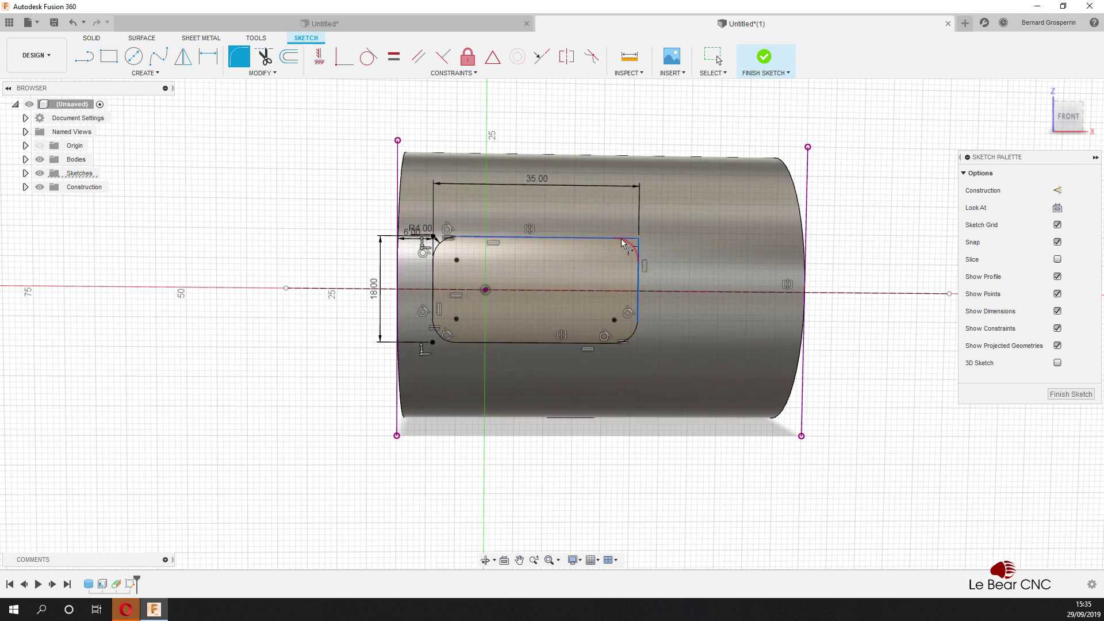
pyautogui.click(620, 239)
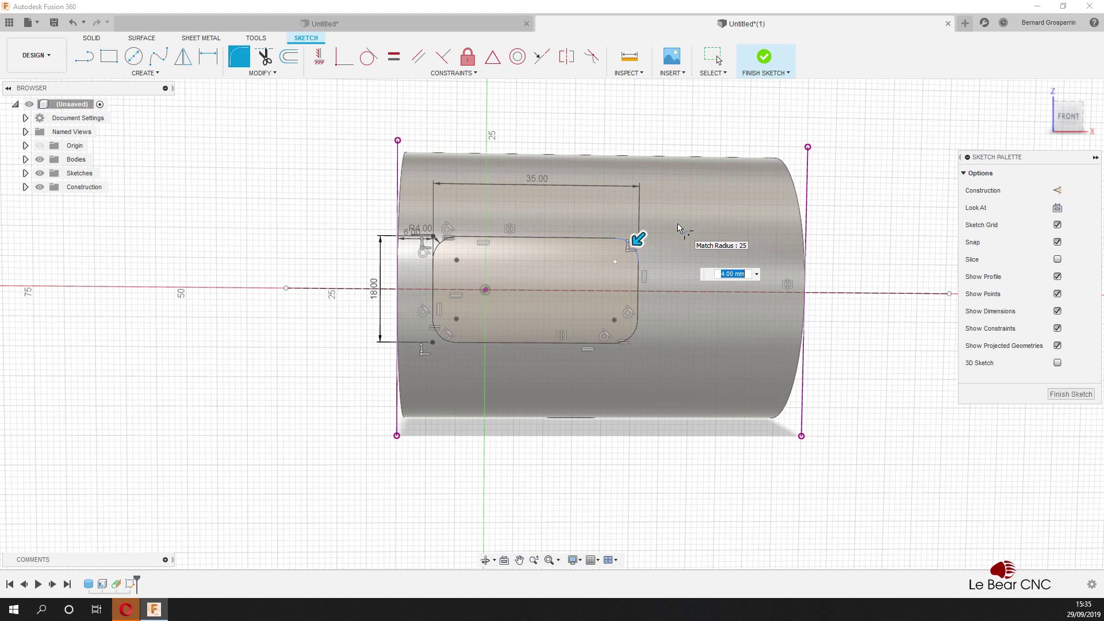
pyautogui.press('Return')
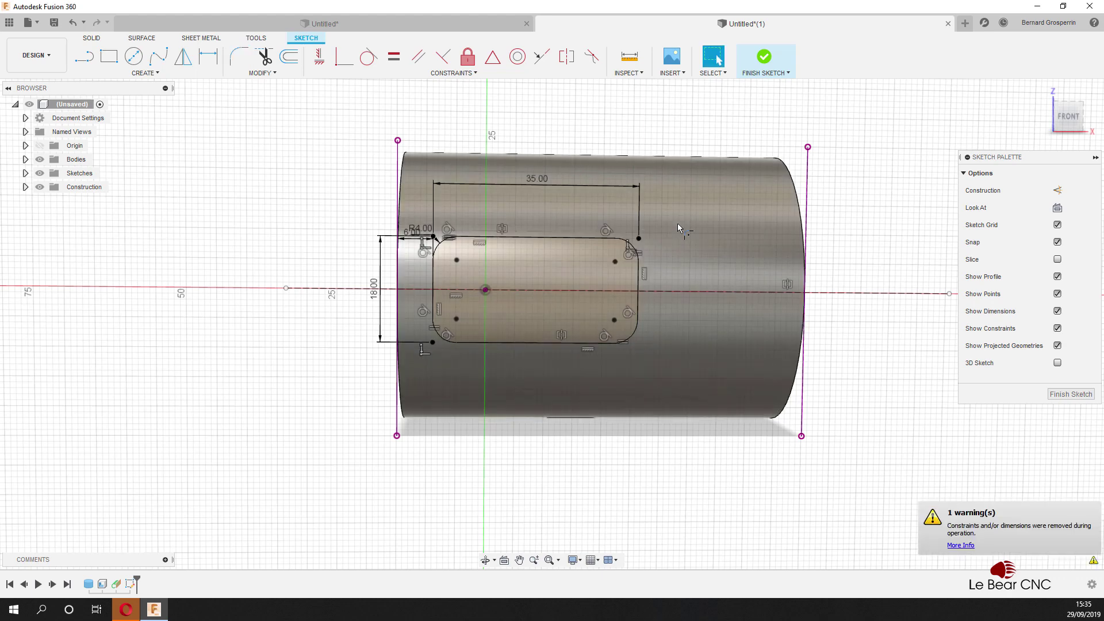
# Step: Draw a second two-point rectangle across the construction line, extending past the cylinder's right end
pyautogui.scroll(2, 759, 192)
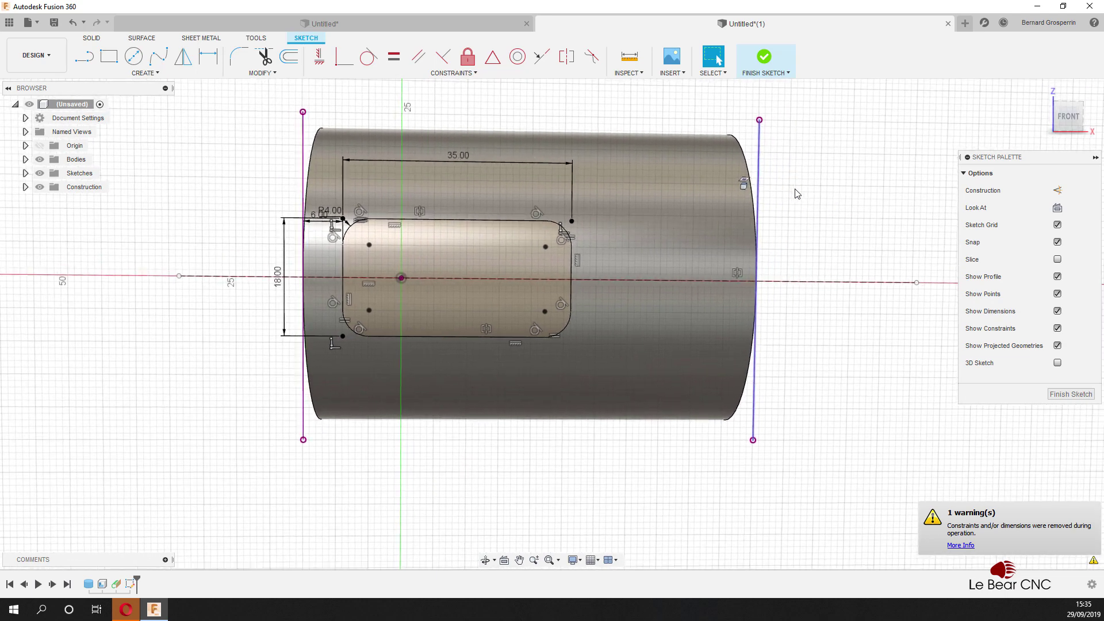
pyautogui.scroll(1, 797, 193)
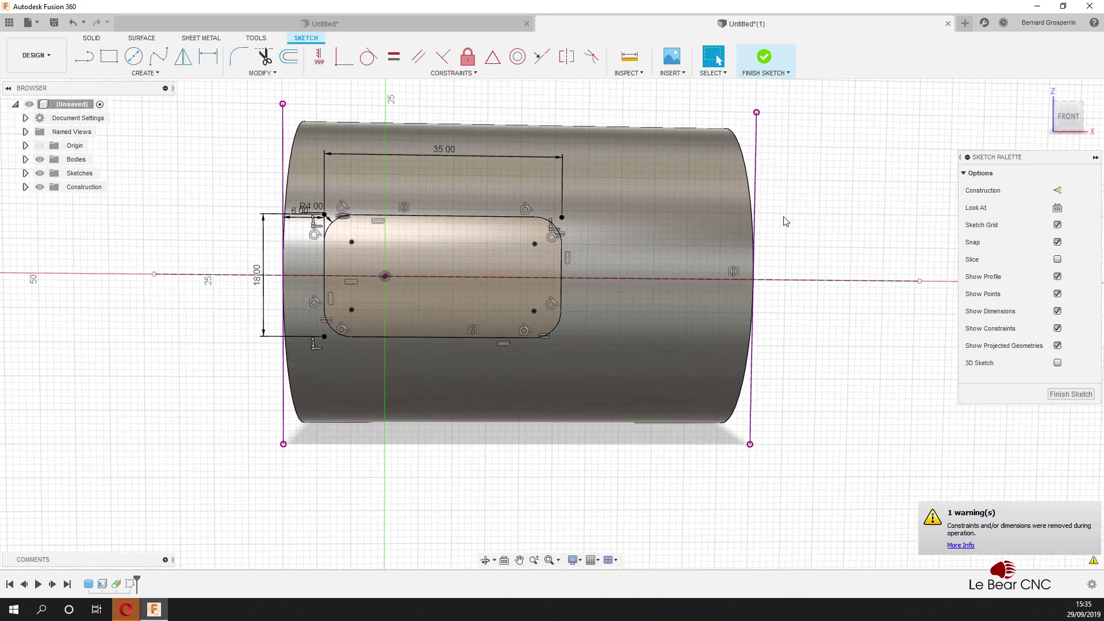
pyautogui.click(109, 56)
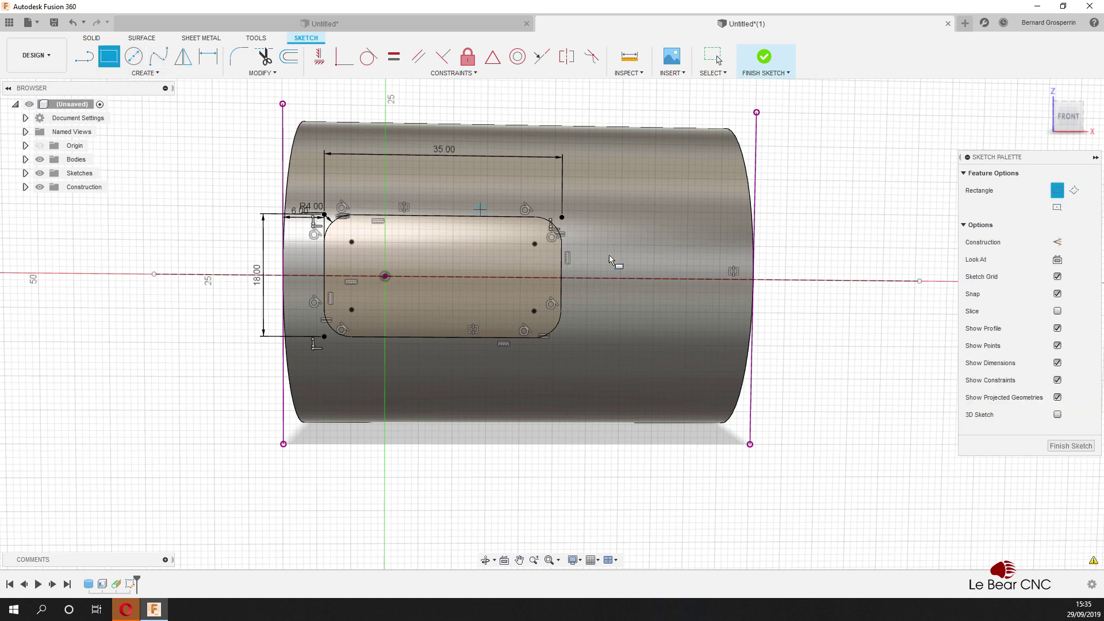
pyautogui.click(772, 313)
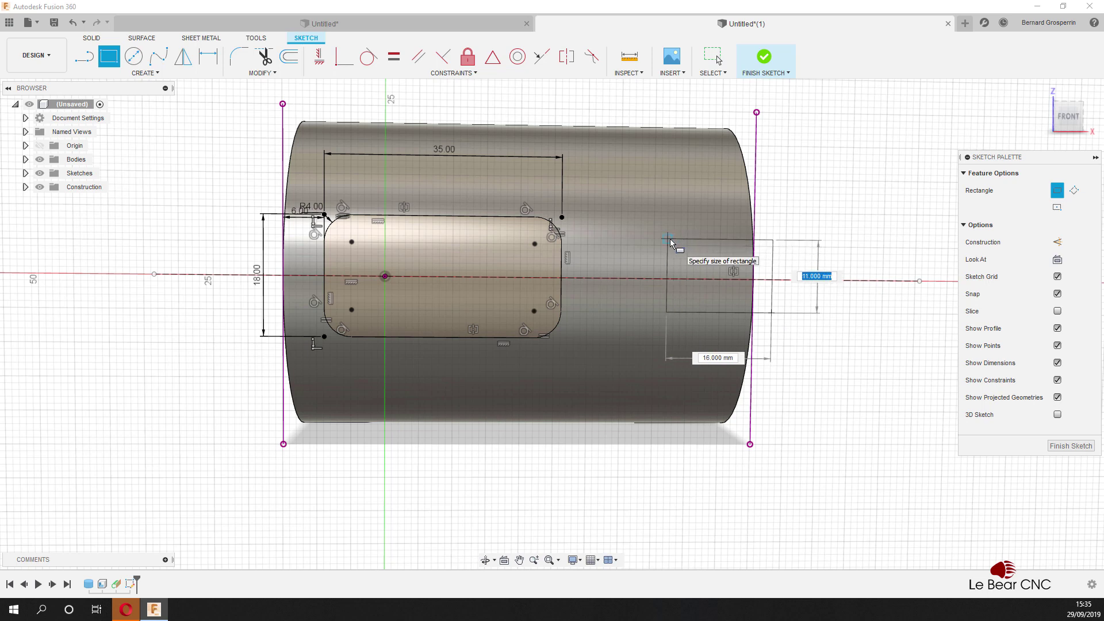
pyautogui.press('Tab')
pyautogui.press('Tab')
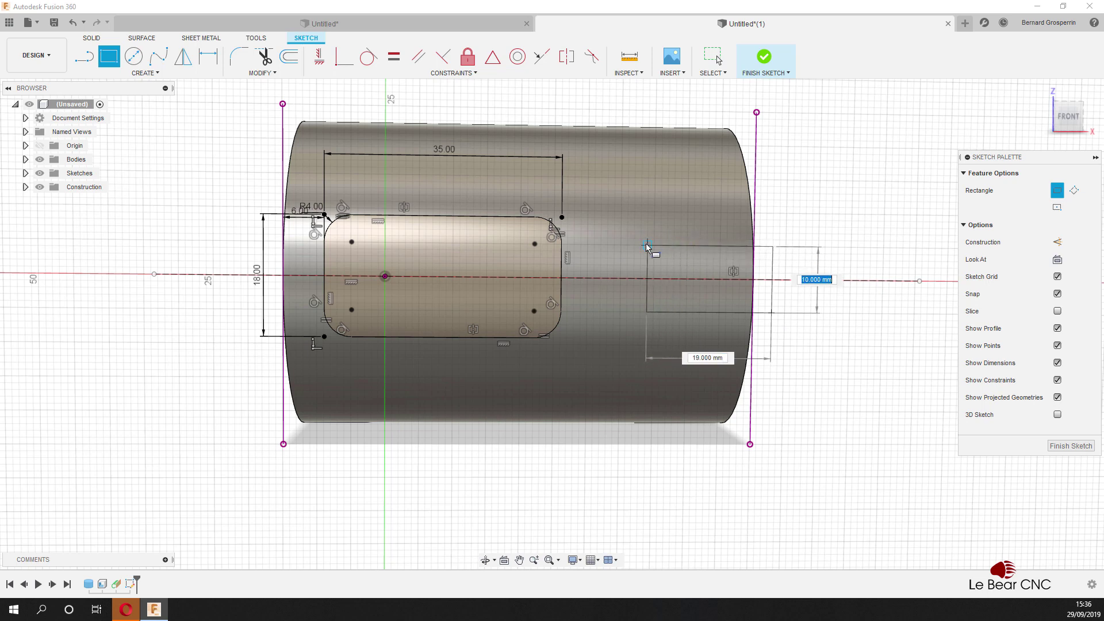
pyautogui.click(606, 250)
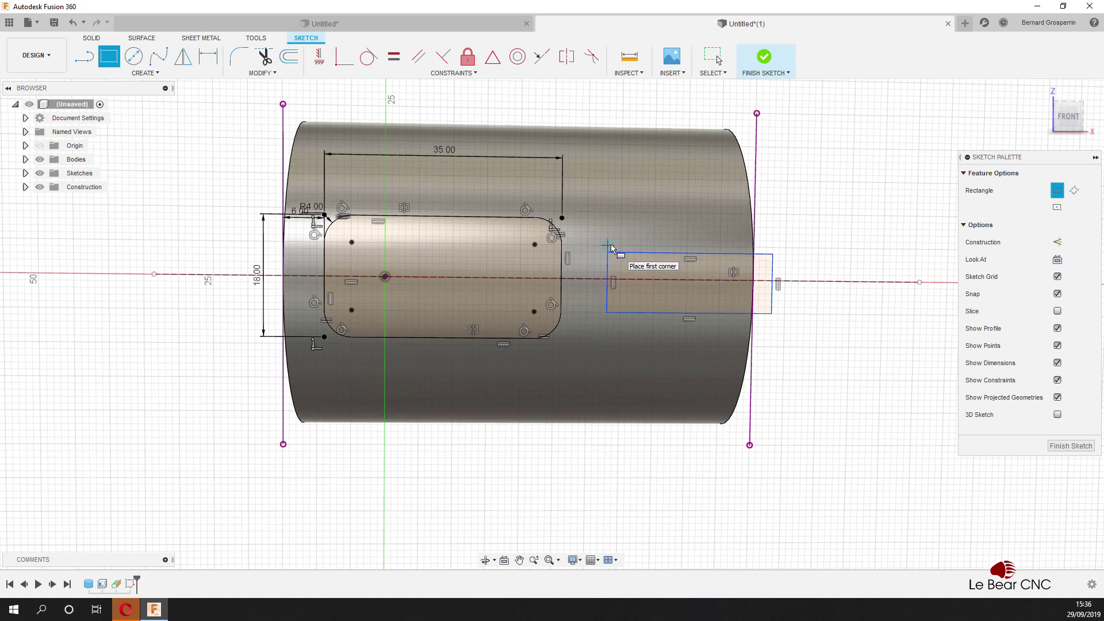
pyautogui.press('Escape')
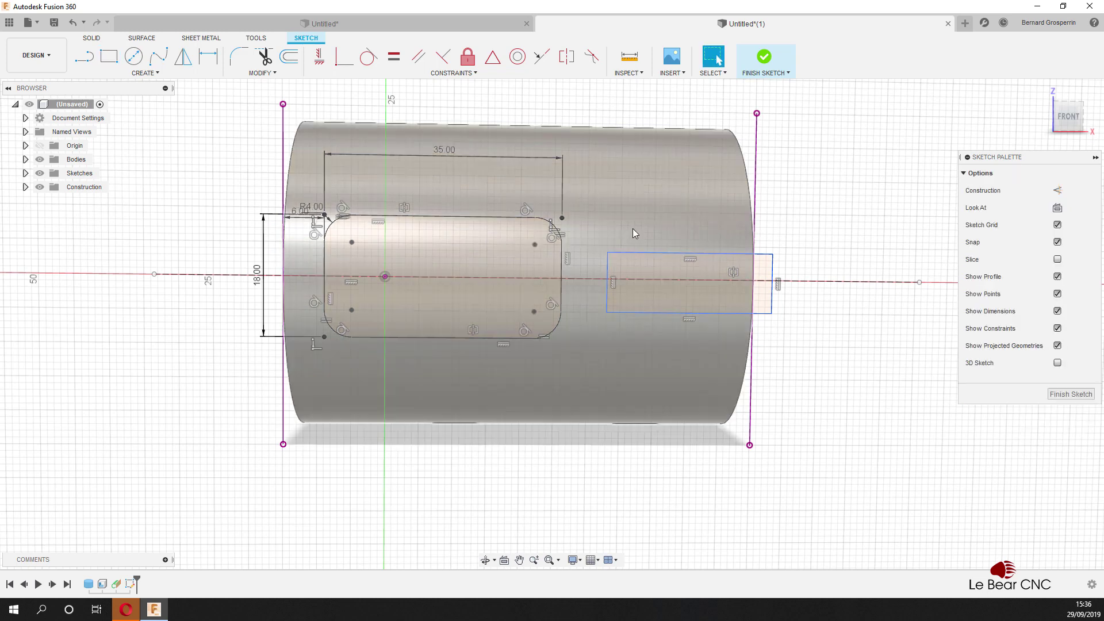
# Step: Dimension the slot rectangle at the tube's end to 25 mm long and 9 mm wide
pyautogui.press('d')
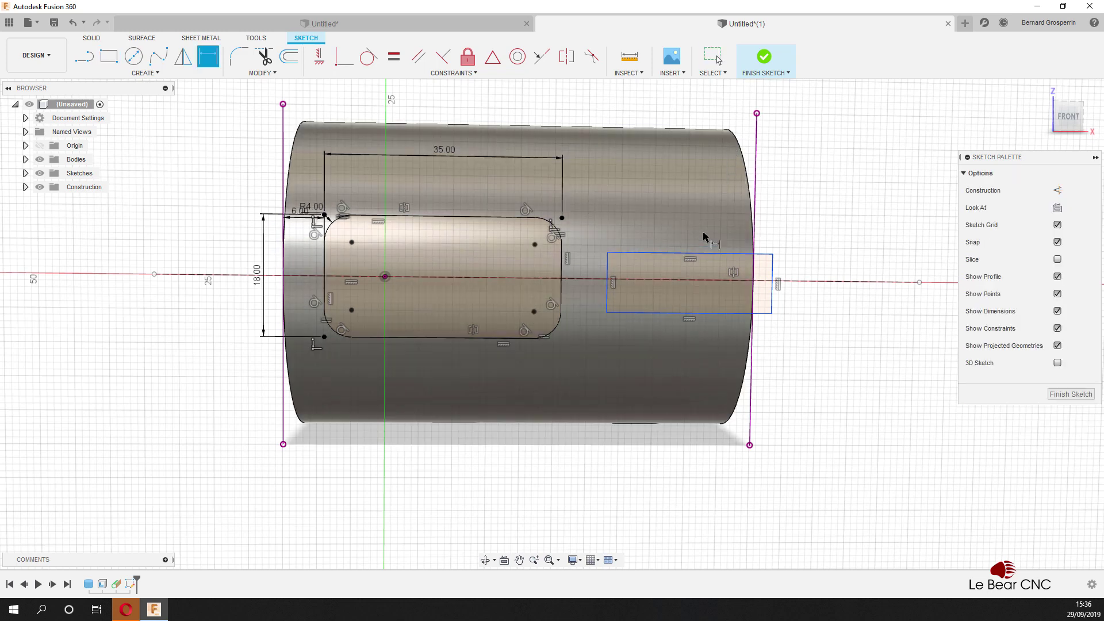
pyautogui.click(684, 254)
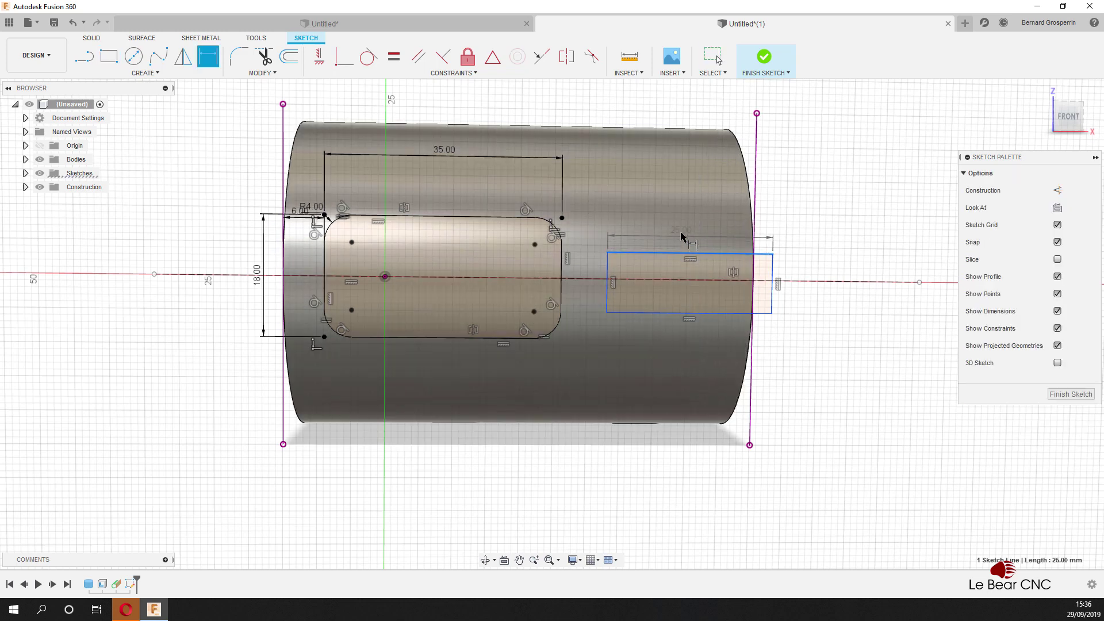
pyautogui.click(686, 231)
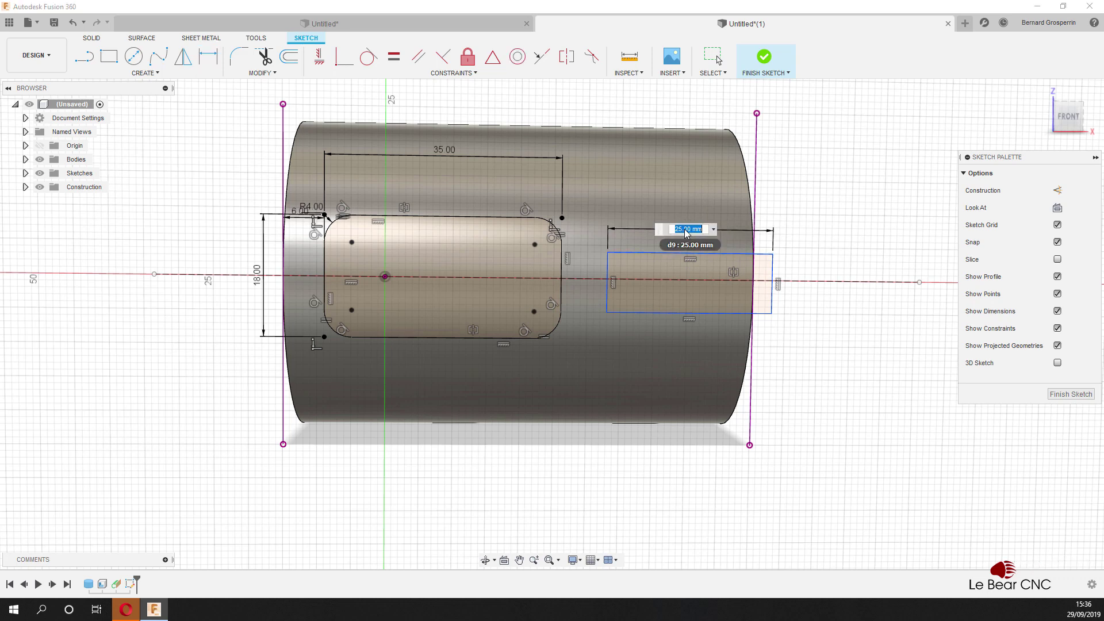
pyautogui.press('Return')
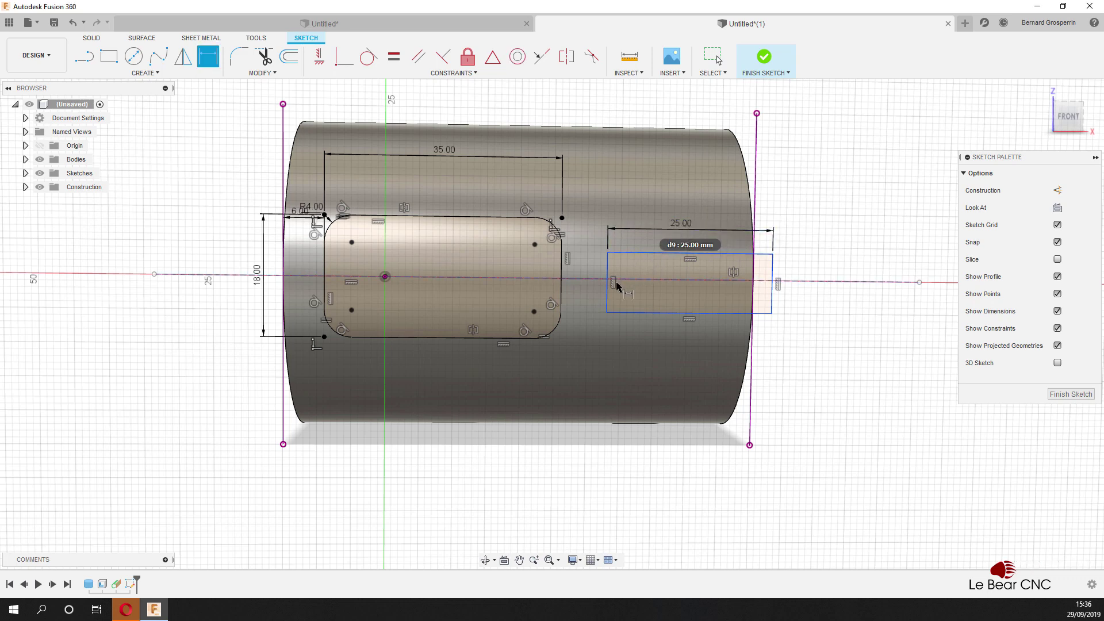
pyautogui.click(773, 302)
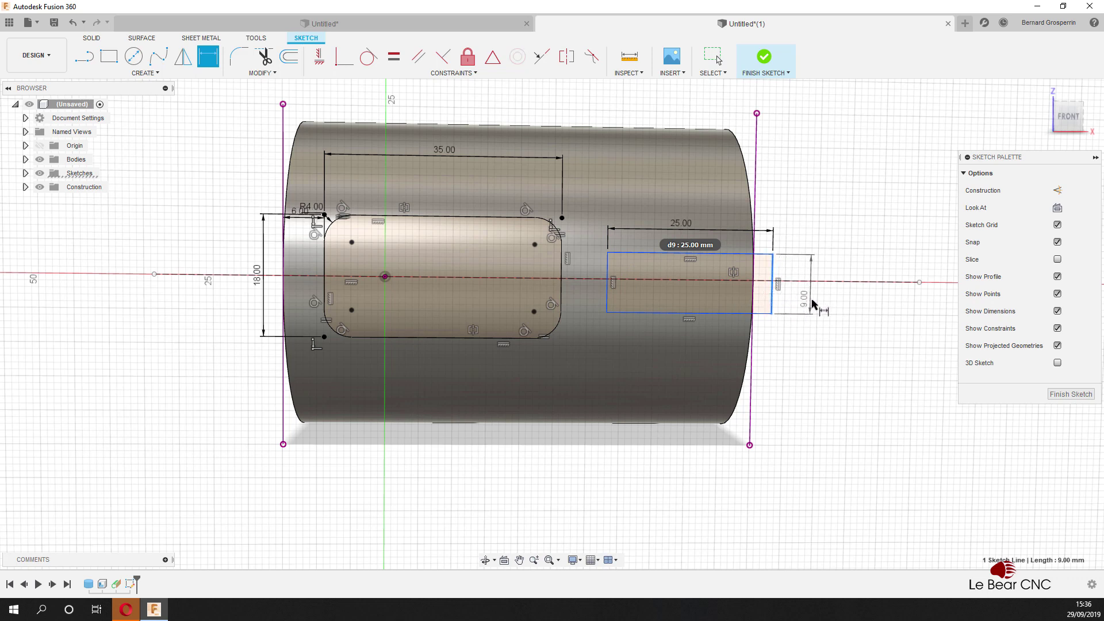
pyautogui.click(812, 303)
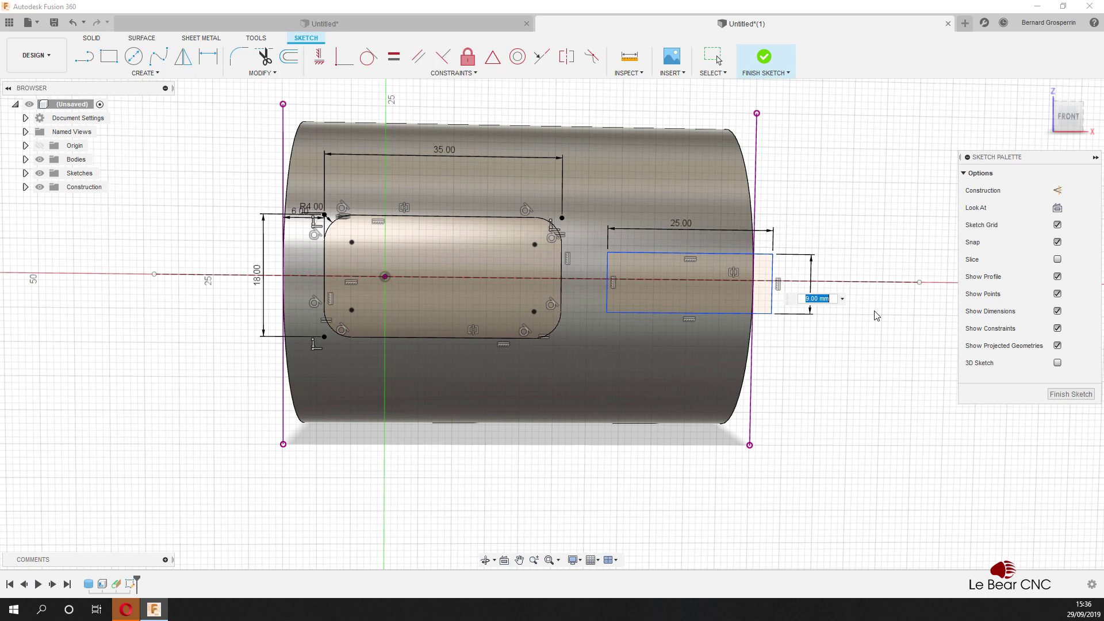
pyautogui.press('Return')
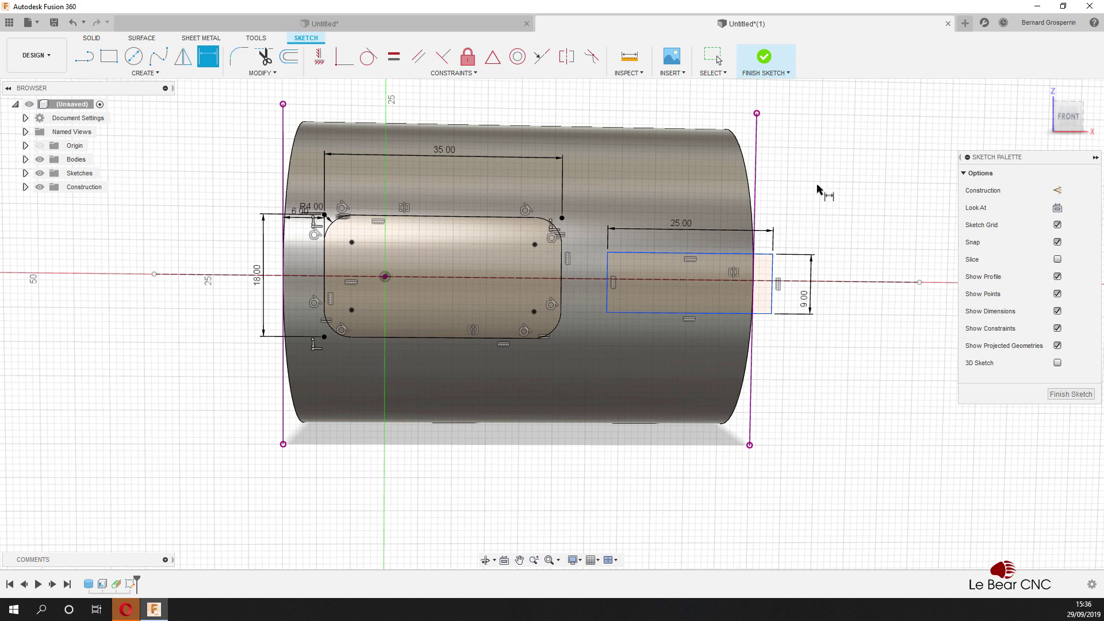
pyautogui.press('Escape')
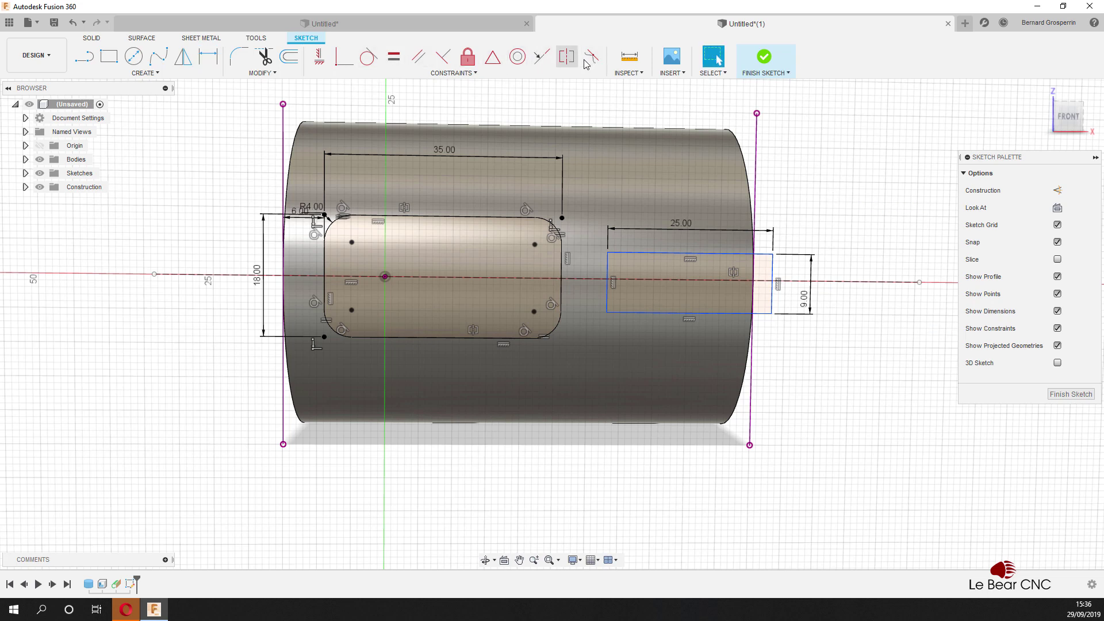
# Step: Make the slot rectangle's two long edges symmetric about the horizontal construction line
pyautogui.click(567, 58)
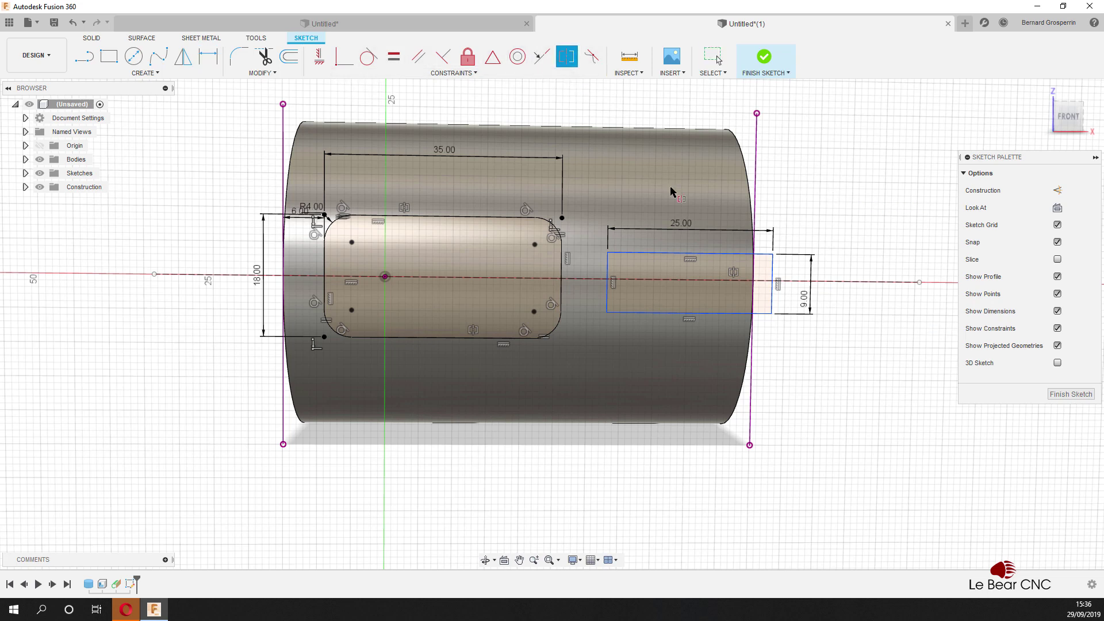
pyautogui.click(729, 254)
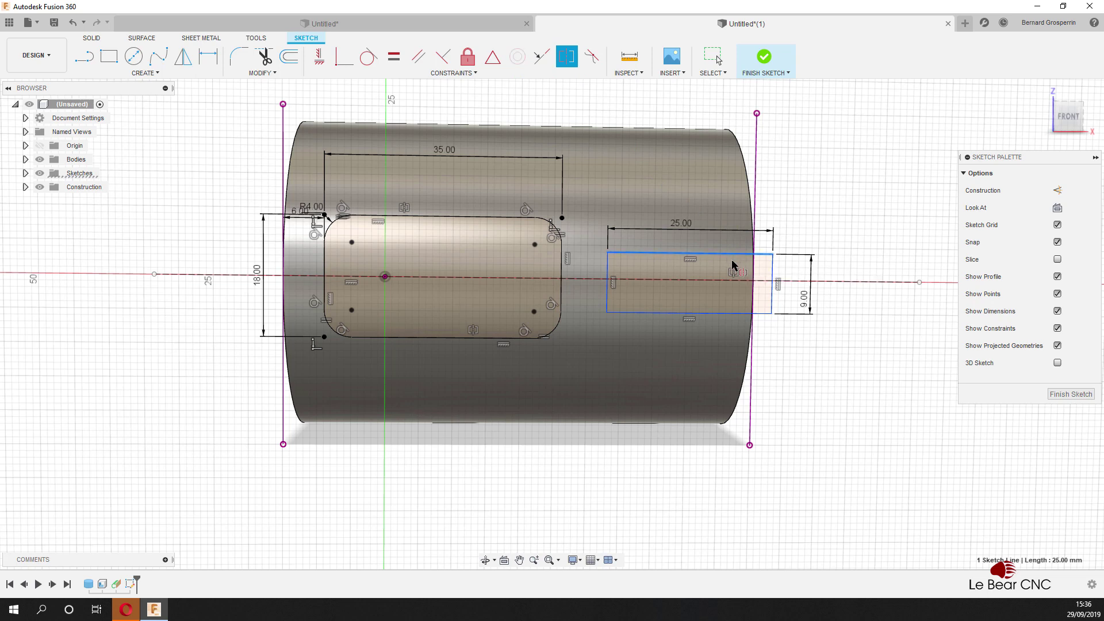
pyautogui.click(716, 313)
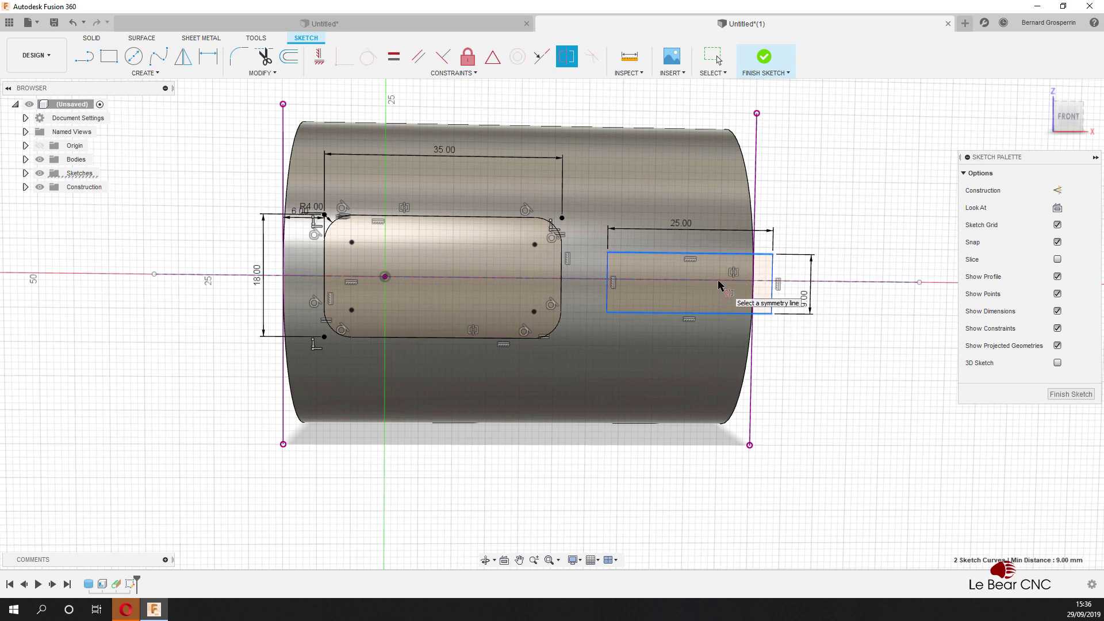
pyautogui.click(718, 284)
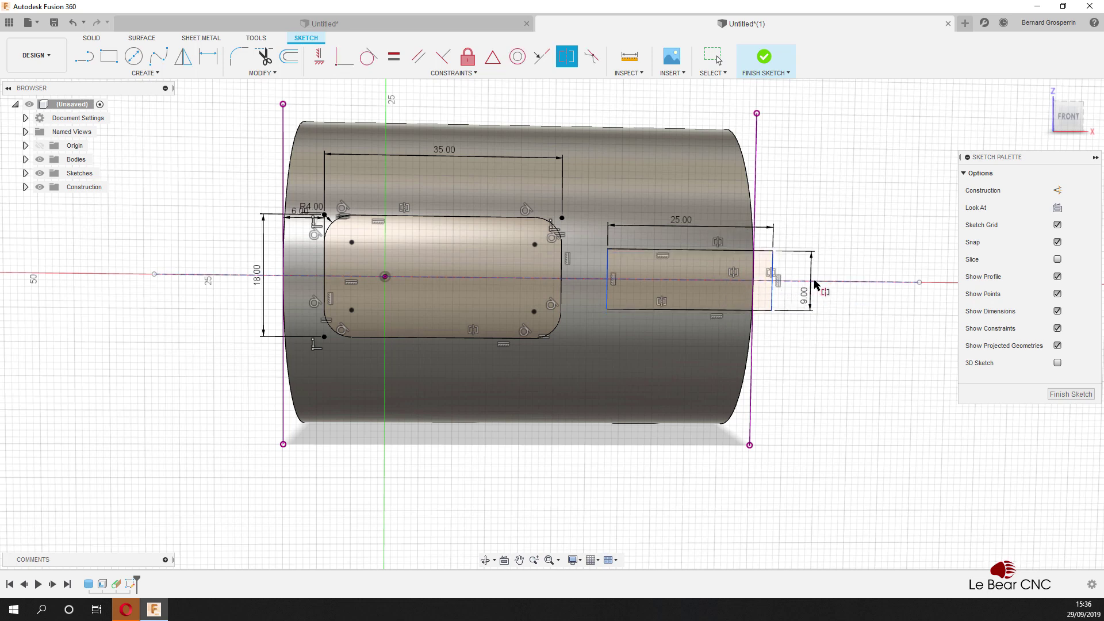
pyautogui.click(833, 283)
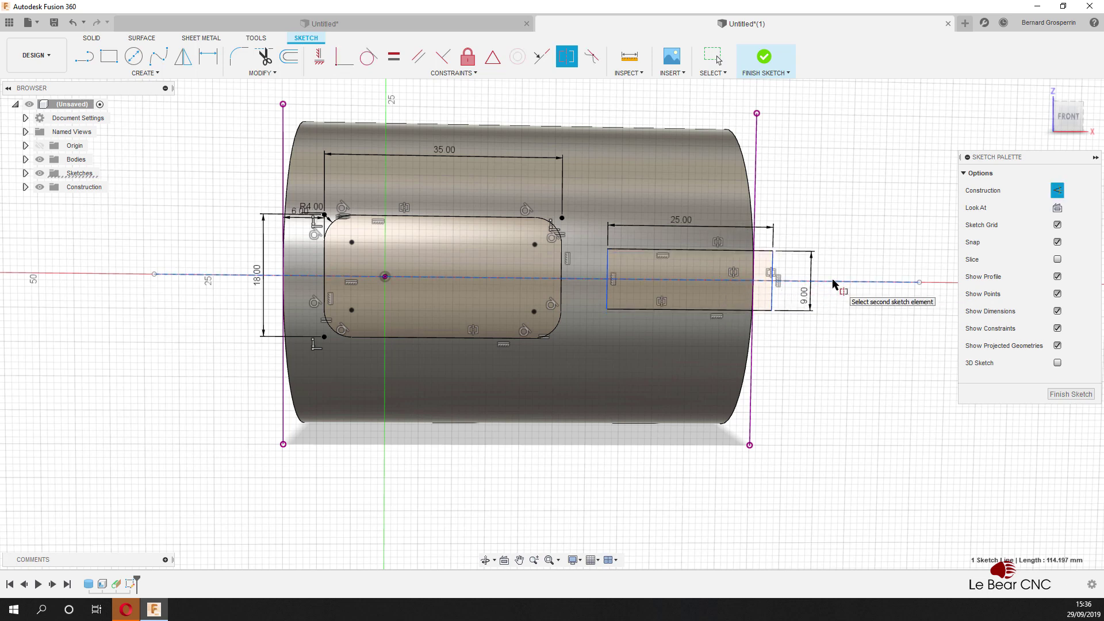
pyautogui.click(735, 311)
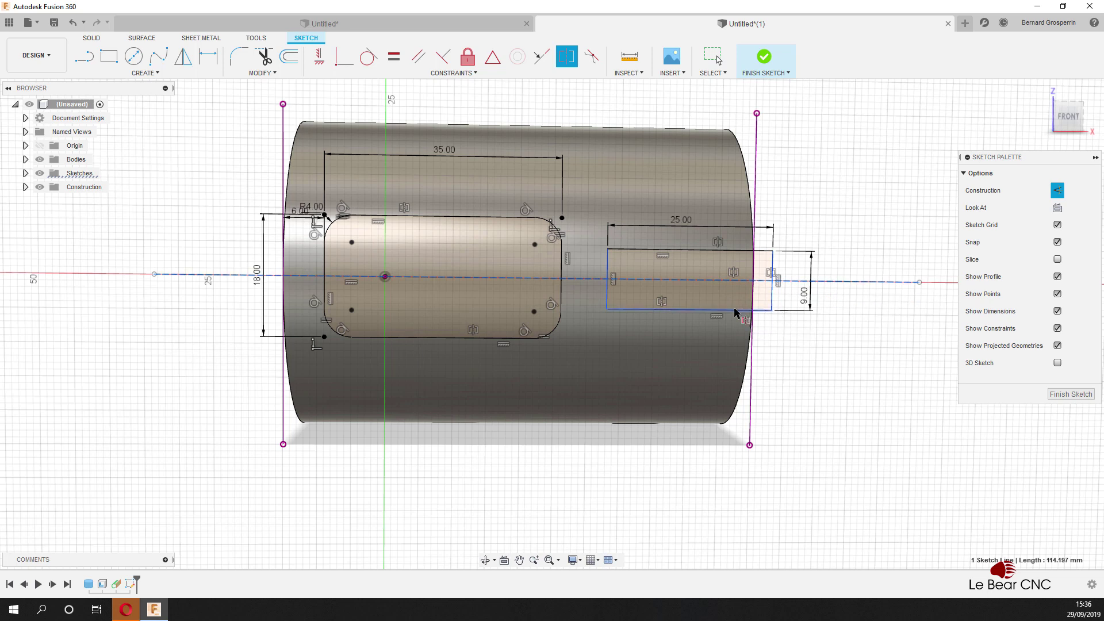
pyautogui.click(849, 285)
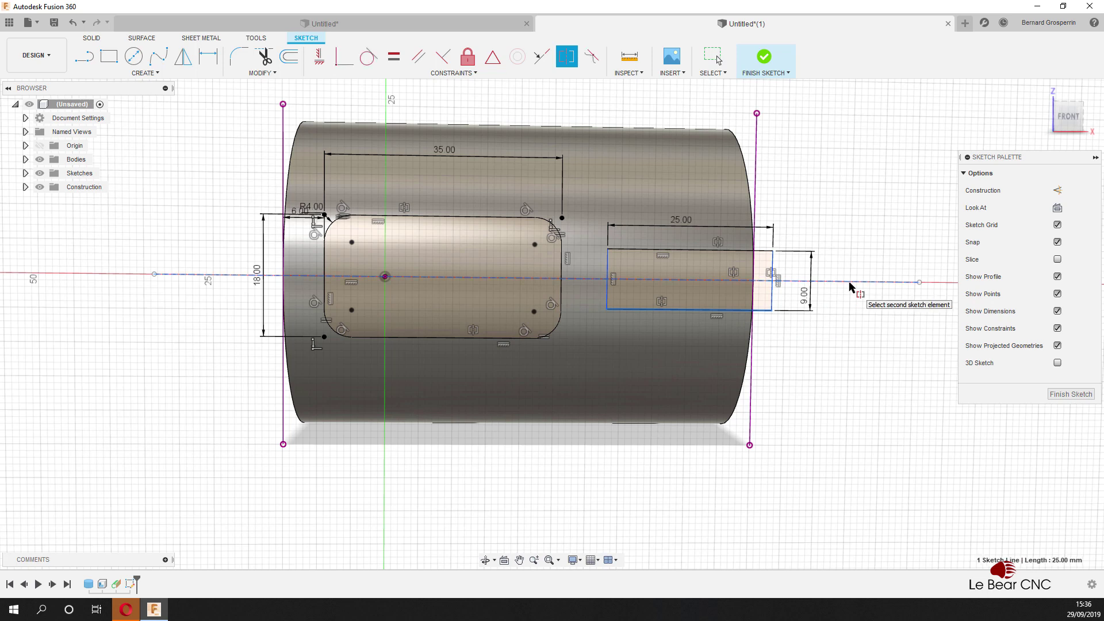
pyautogui.press('Escape')
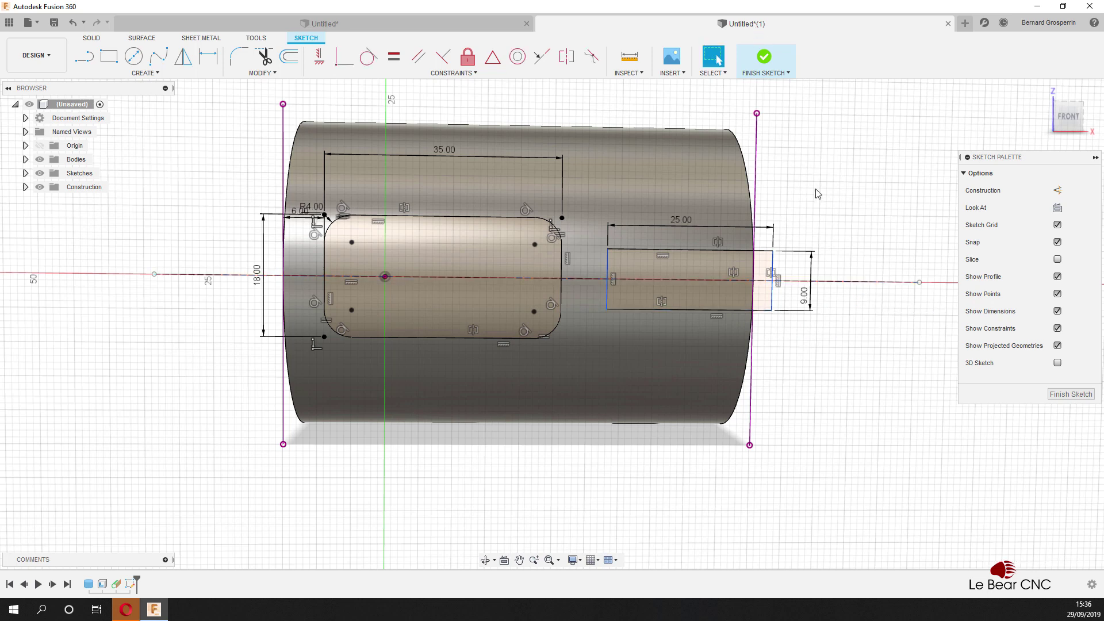
# Step: Dimension the slot rectangle's outer short edge 5 mm beyond the projected line at the nearer cylinder end
pyautogui.moveTo(608, 285)
pyautogui.mouseDown()
pyautogui.moveTo(640, 288)
pyautogui.moveTo(613, 289)
pyautogui.mouseUp()
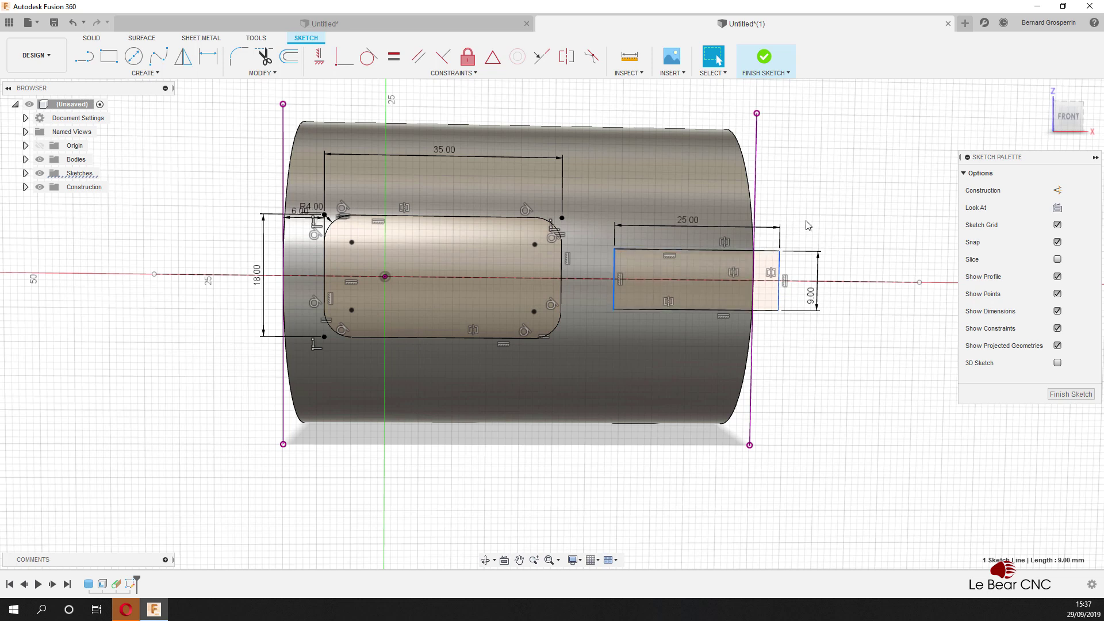
pyautogui.press('d')
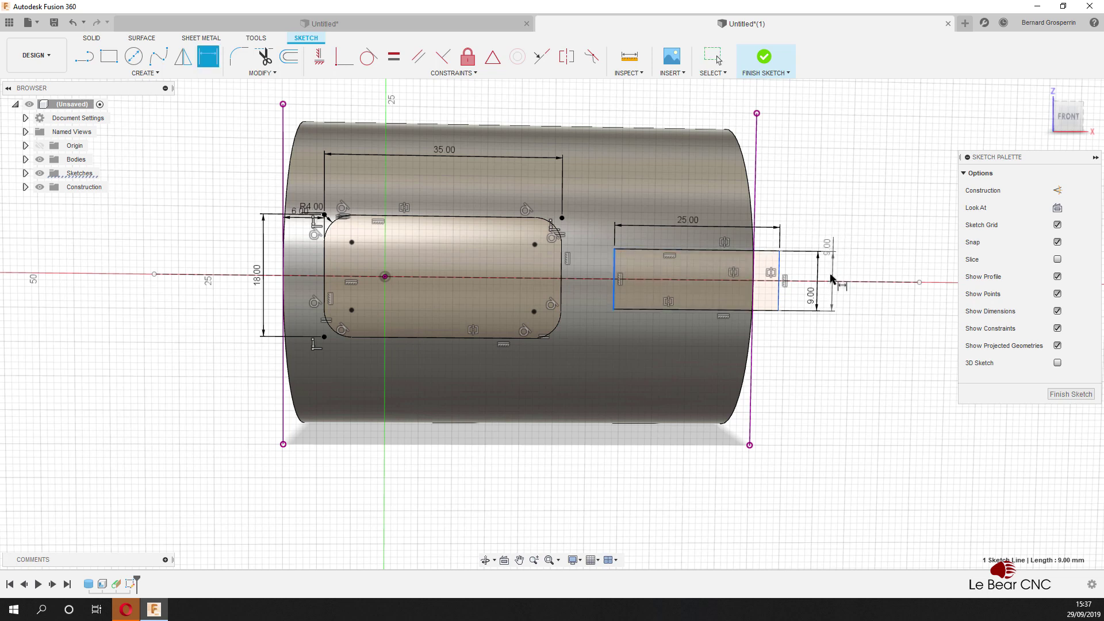
pyautogui.click(779, 292)
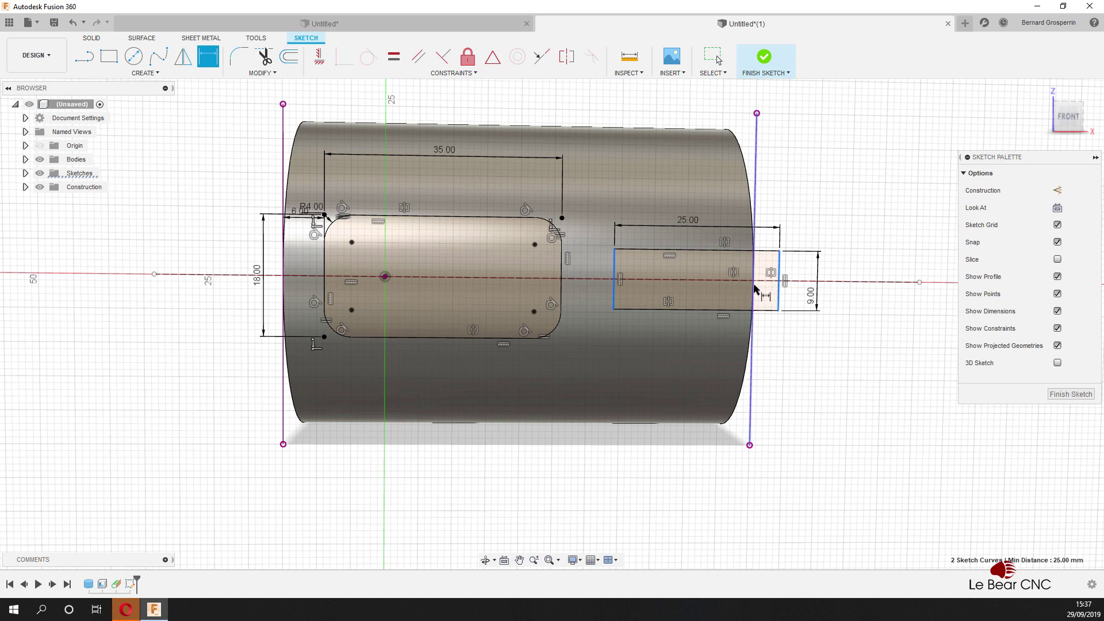
pyautogui.click(754, 291)
pyautogui.click(779, 346)
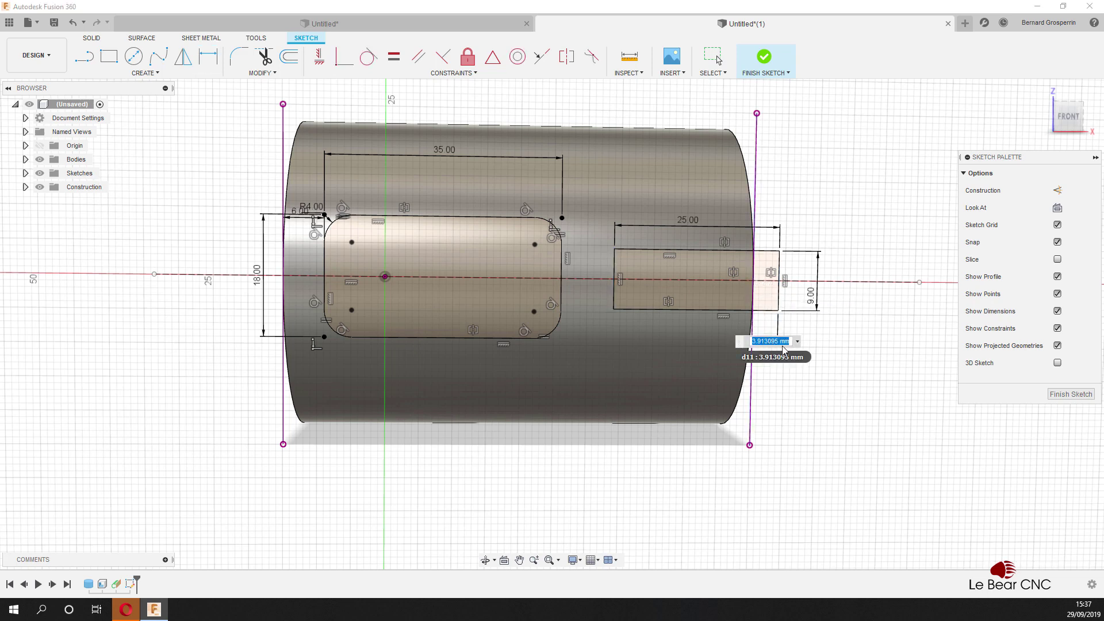
pyautogui.write('5')
pyautogui.press('Return')
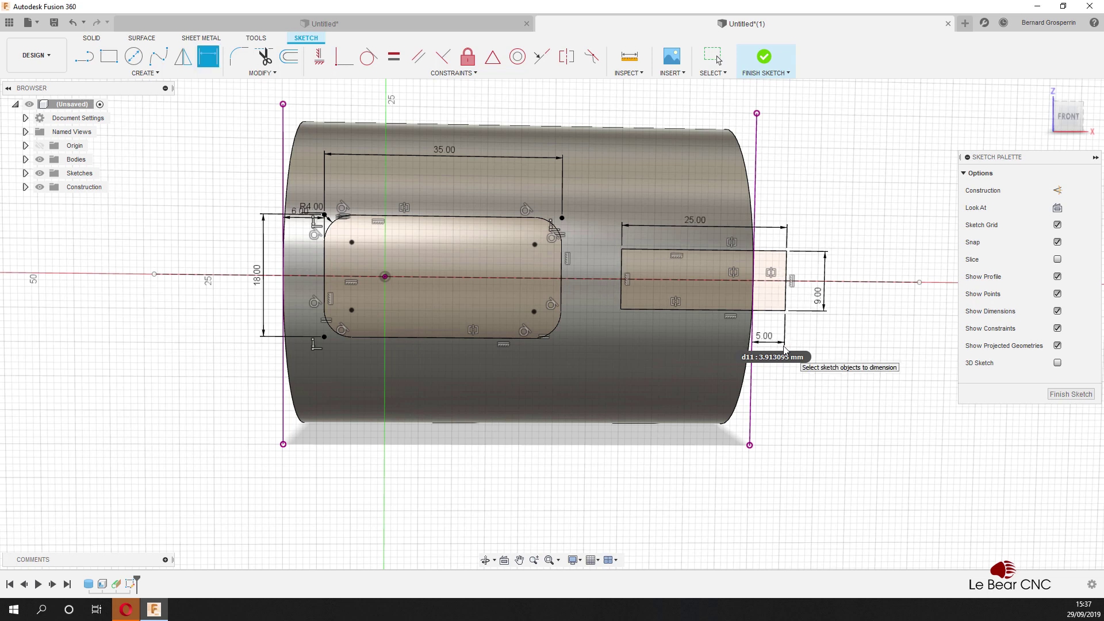
pyautogui.press('Escape')
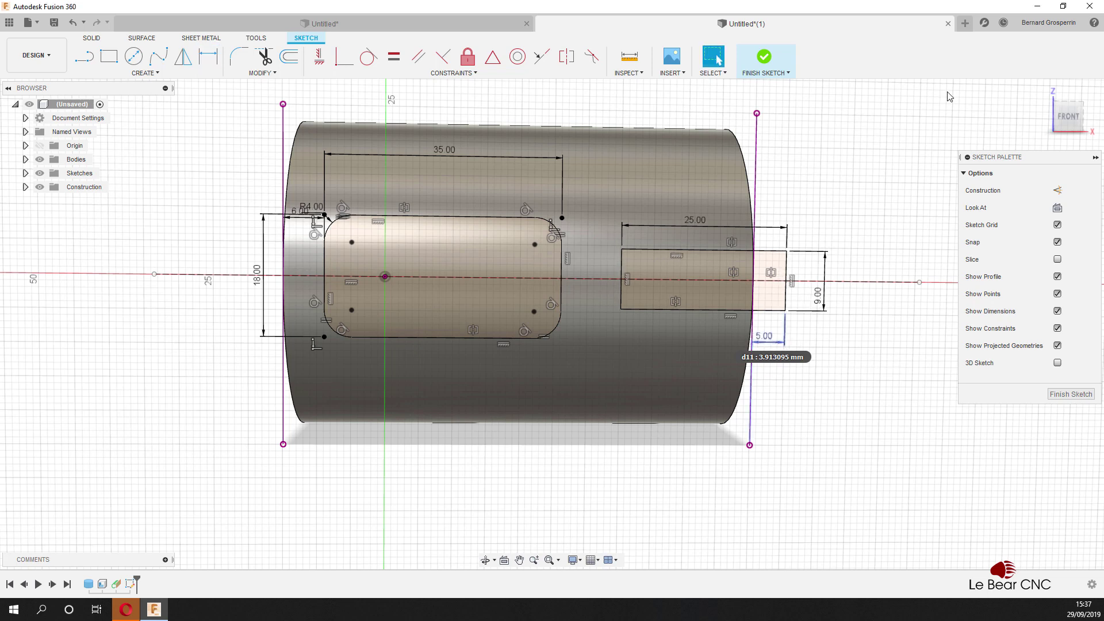
# Step: Fillet the two corners at the slot rectangle's inner end with a 4 mm radius
pyautogui.keyDown('shift'); pyautogui.moveTo(785, 348); pyautogui.dragTo(491, 75, button='middle'); pyautogui.keyUp('shift')
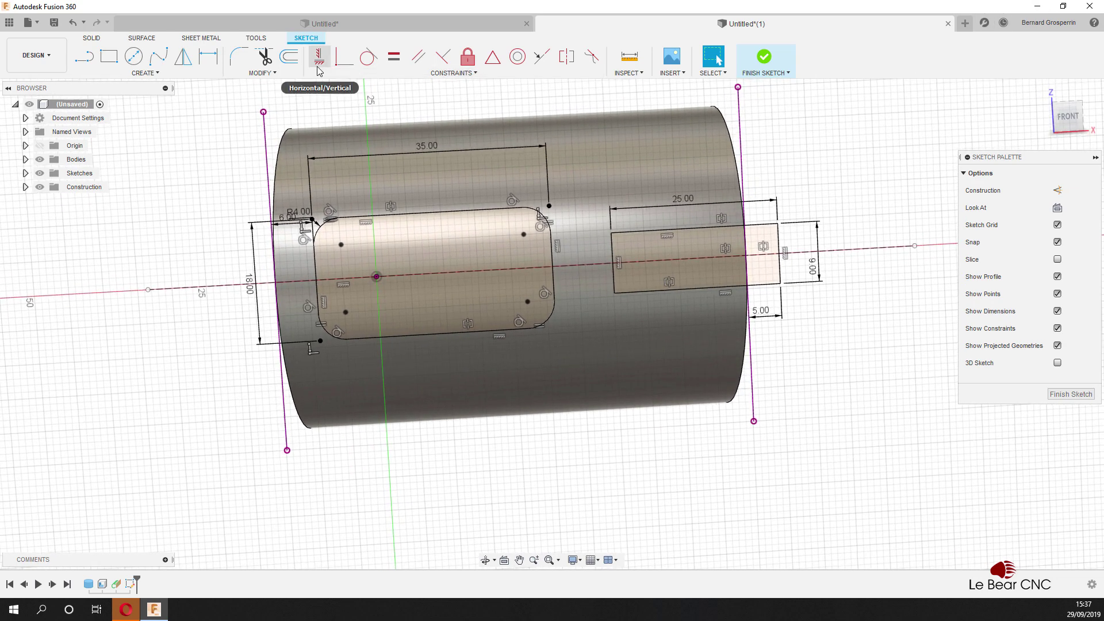
pyautogui.click(239, 55)
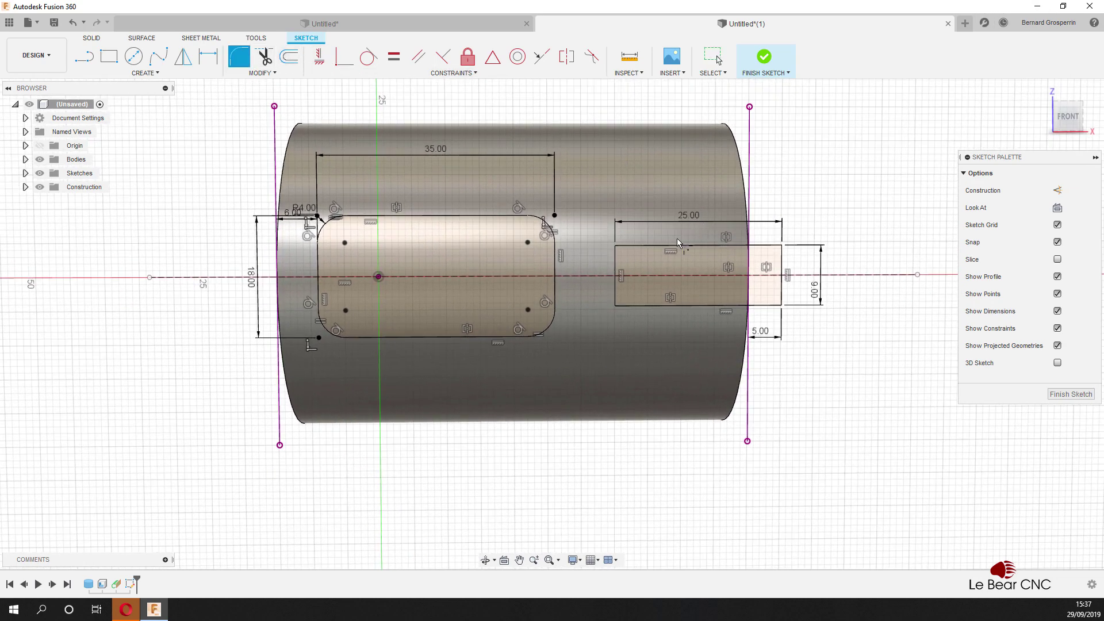
pyautogui.click(647, 245)
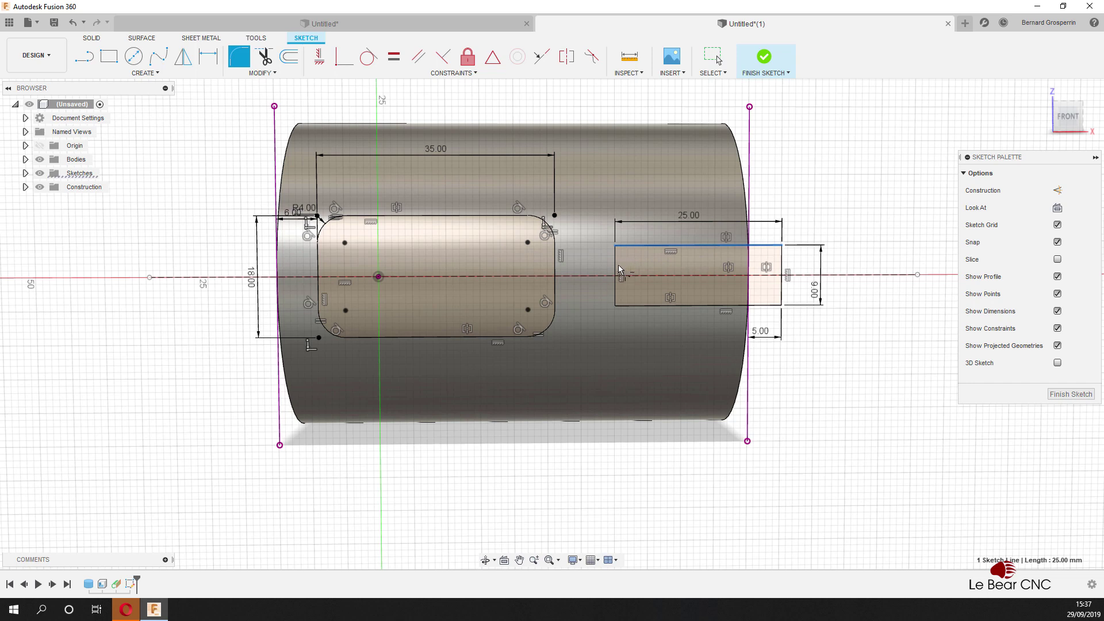
pyautogui.click(616, 270)
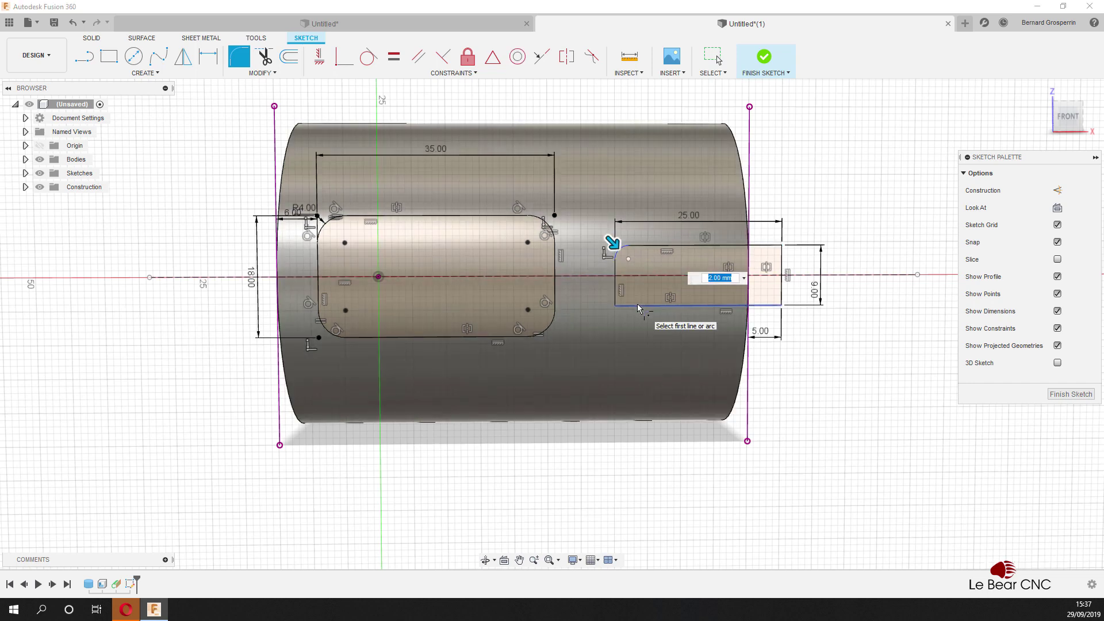
pyautogui.click(637, 303)
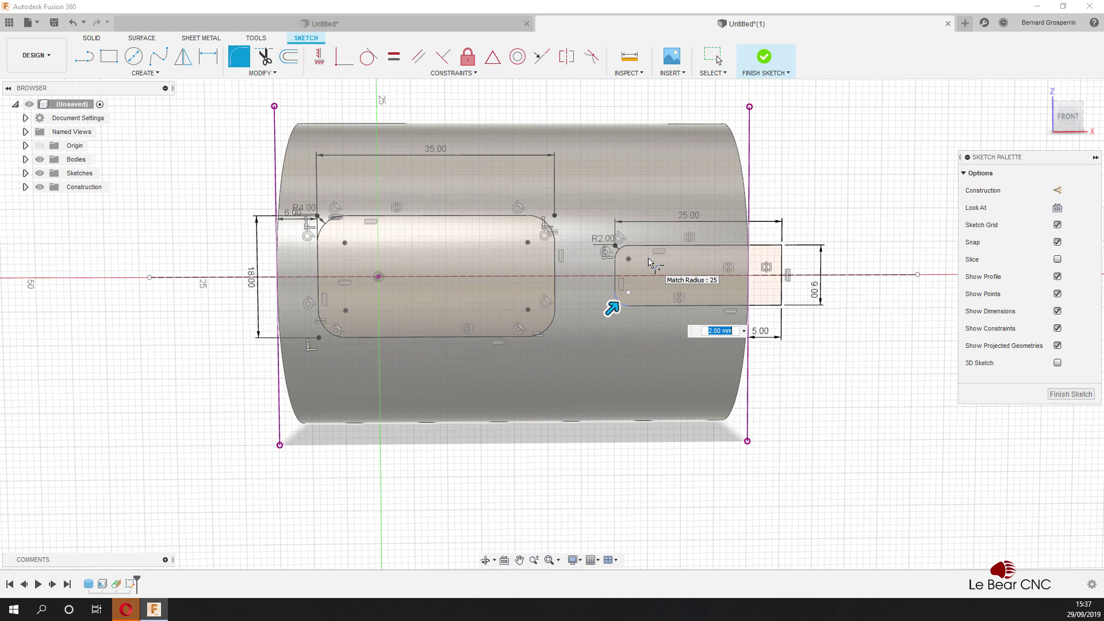
pyautogui.write('5')
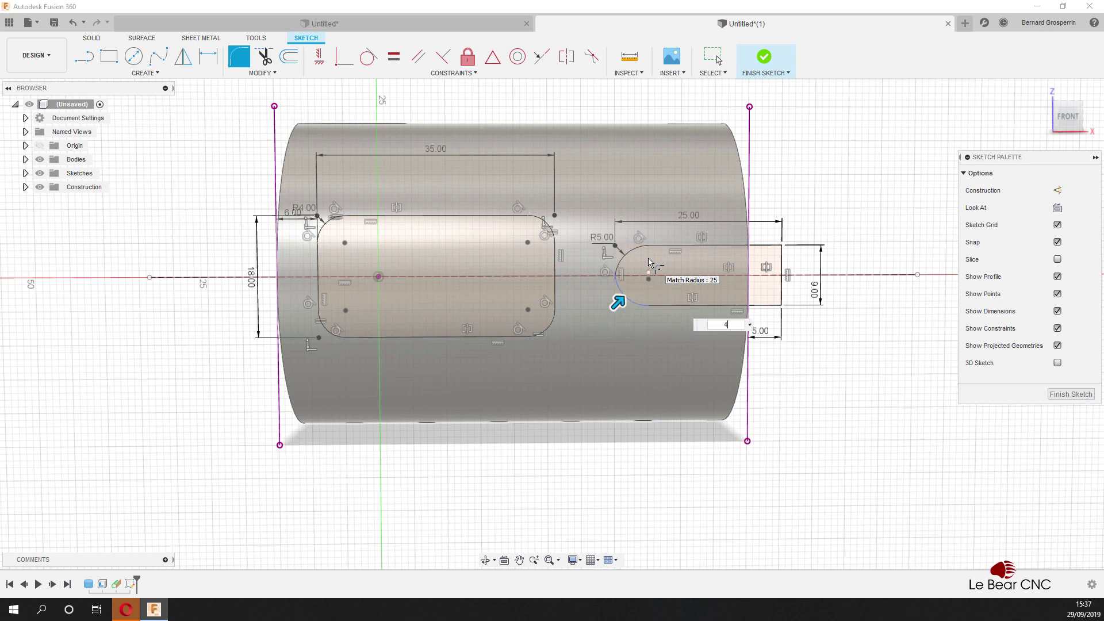
pyautogui.press('Return')
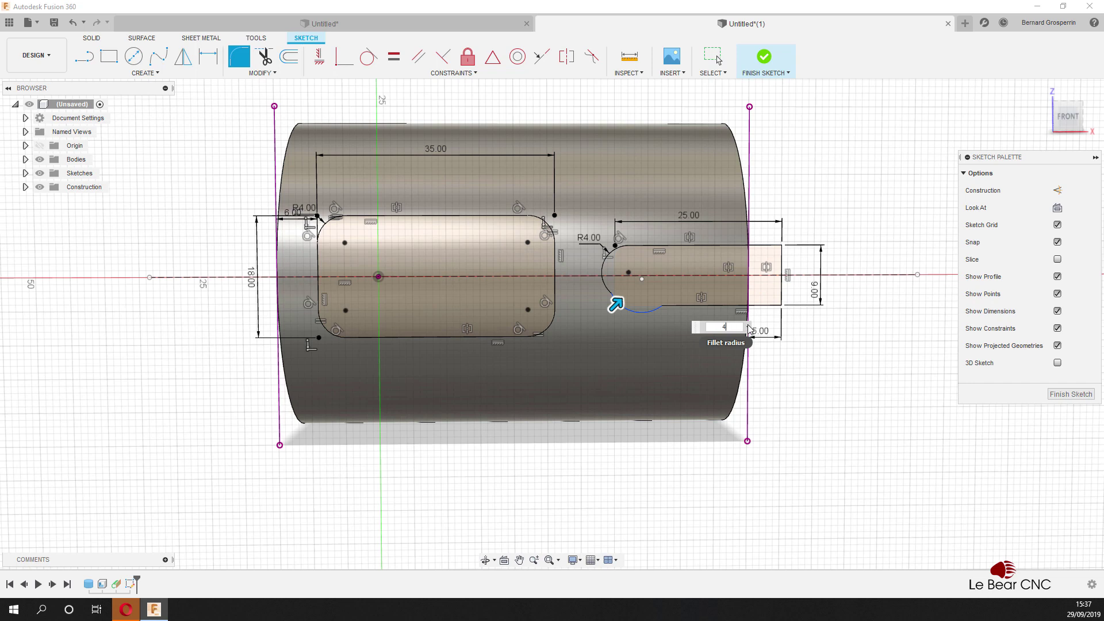
pyautogui.press('Return')
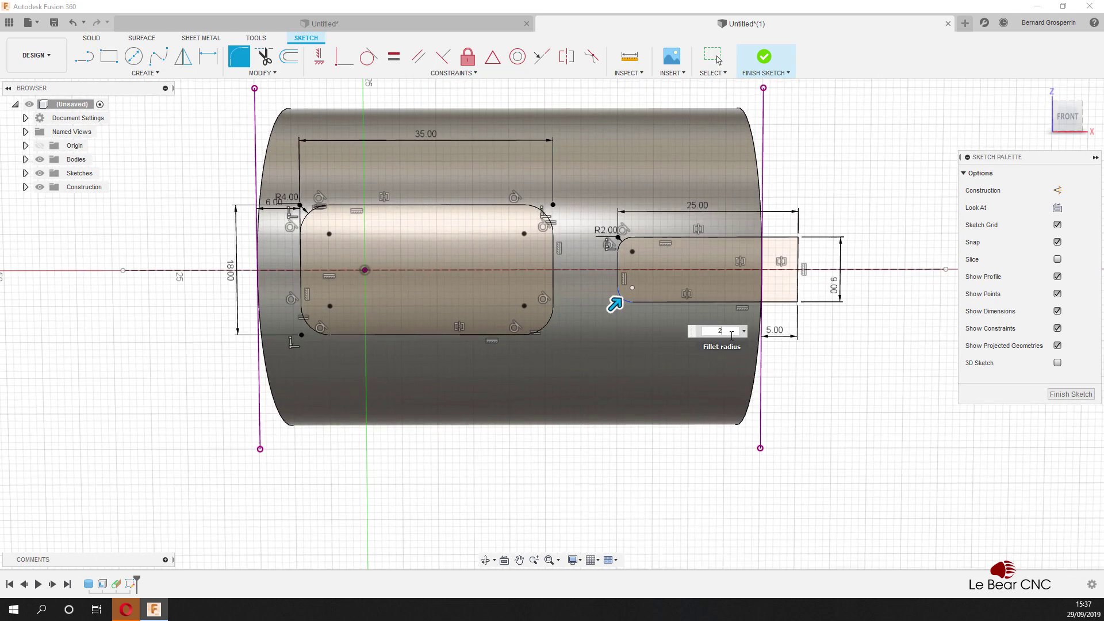
pyautogui.write('3')
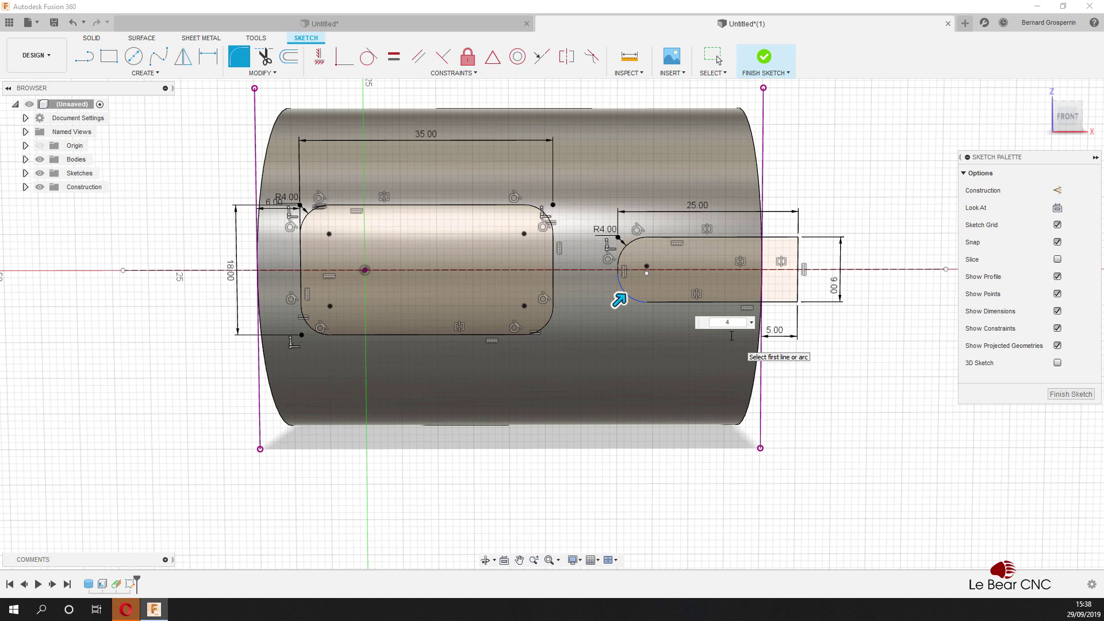
pyautogui.press('Return')
pyautogui.press('Escape')
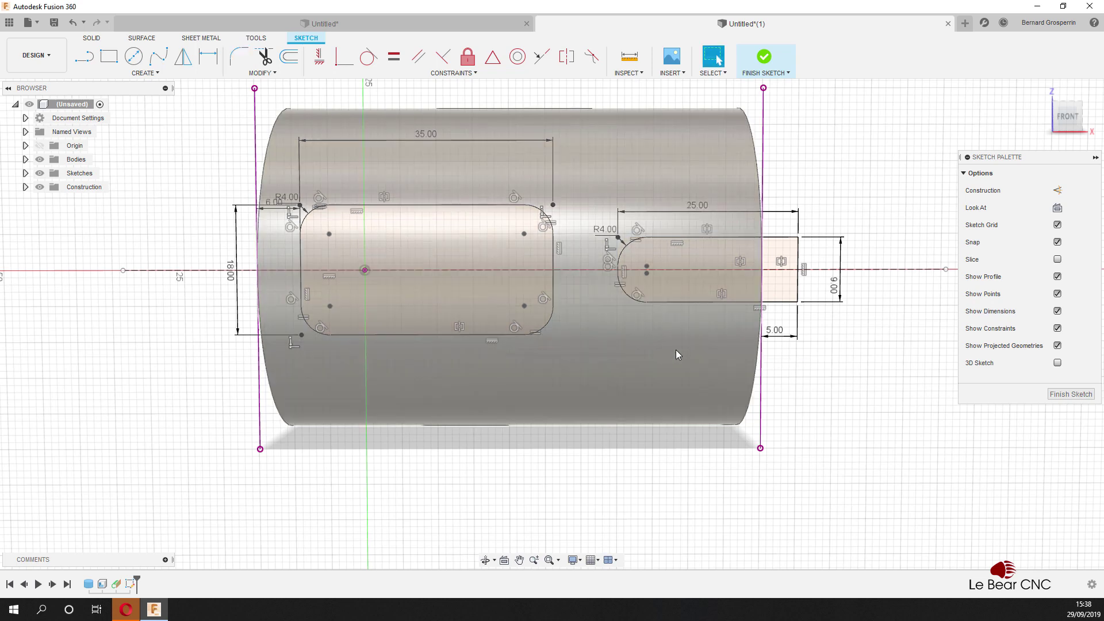
# Step: Finish the sketch containing the pocket and slot profiles
pyautogui.moveTo(800, 379)
pyautogui.keyDown('shift'); pyautogui.mouseDown(button='middle')
pyautogui.moveTo(825, 382)
pyautogui.moveTo(859, 339)
pyautogui.mouseUp(button='middle'); pyautogui.keyUp('shift')
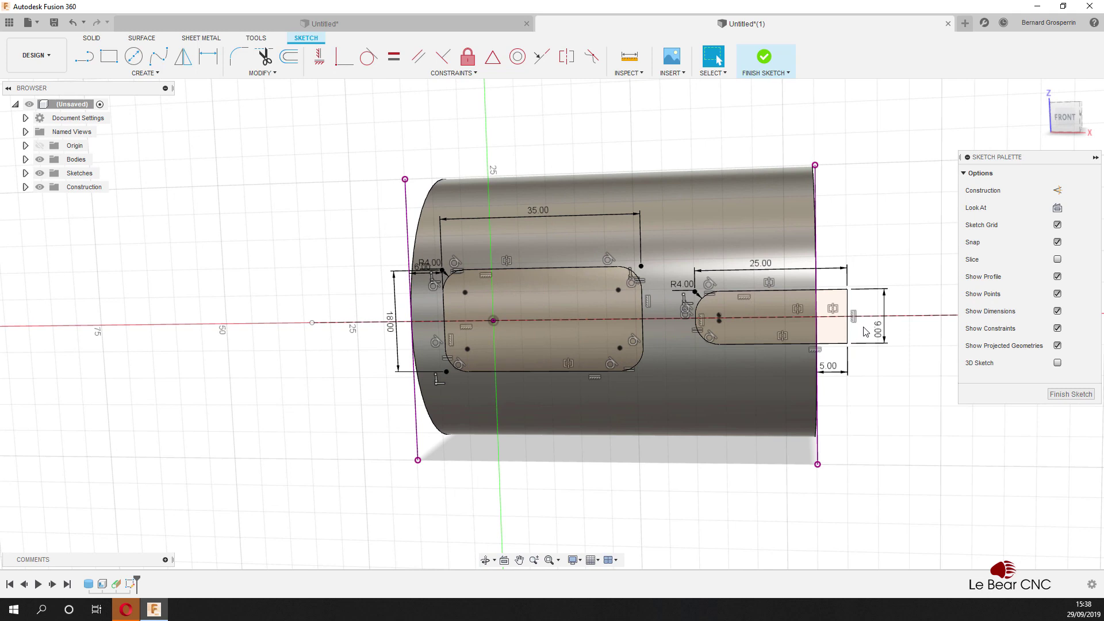
pyautogui.click(1059, 395)
pyautogui.moveTo(937, 209)
pyautogui.keyDown('shift'); pyautogui.mouseDown(button='middle')
pyautogui.moveTo(716, 172)
pyautogui.moveTo(547, 222)
pyautogui.mouseUp(button='middle'); pyautogui.keyUp('shift')
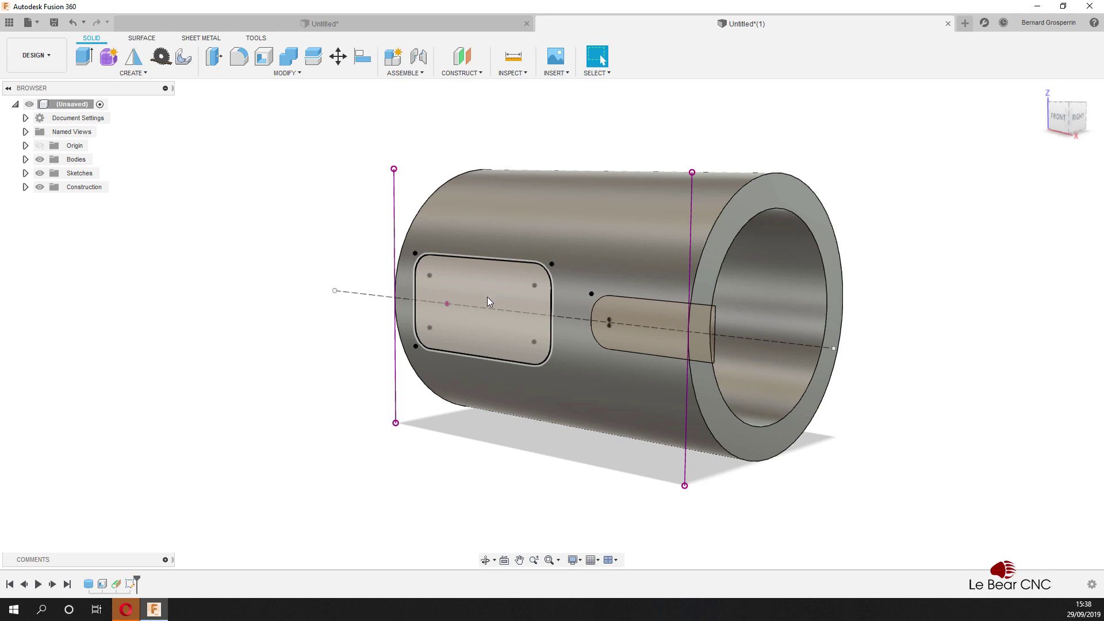
# Step: Split the tube's outer cylindrical face with the rounded rectangular pocket profile, using the Closest Point split type
pyautogui.click(488, 297)
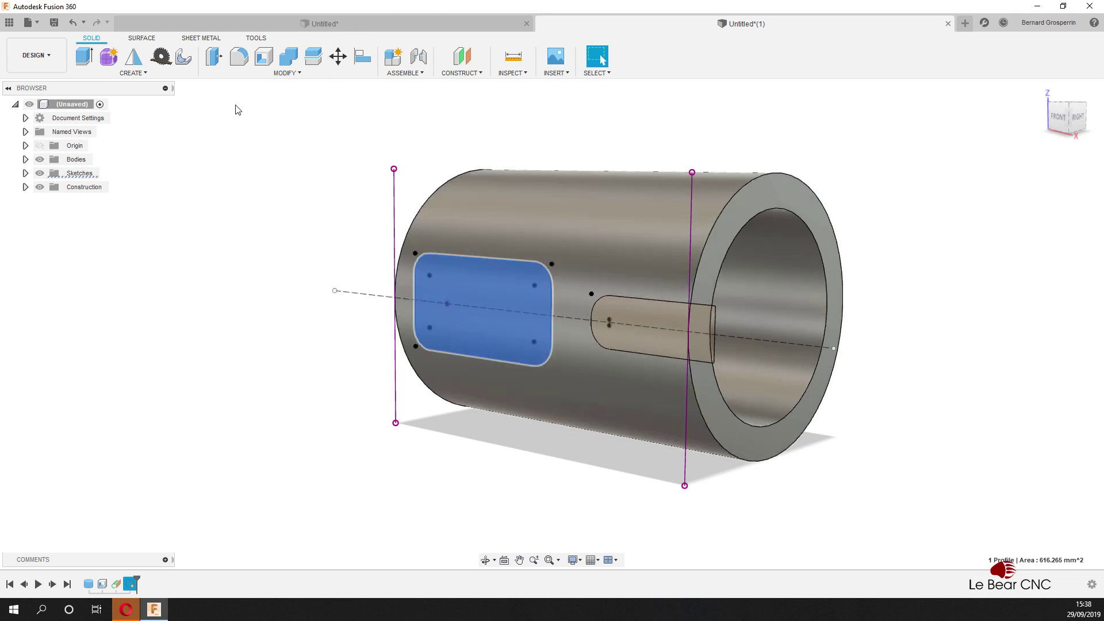
pyautogui.click(285, 78)
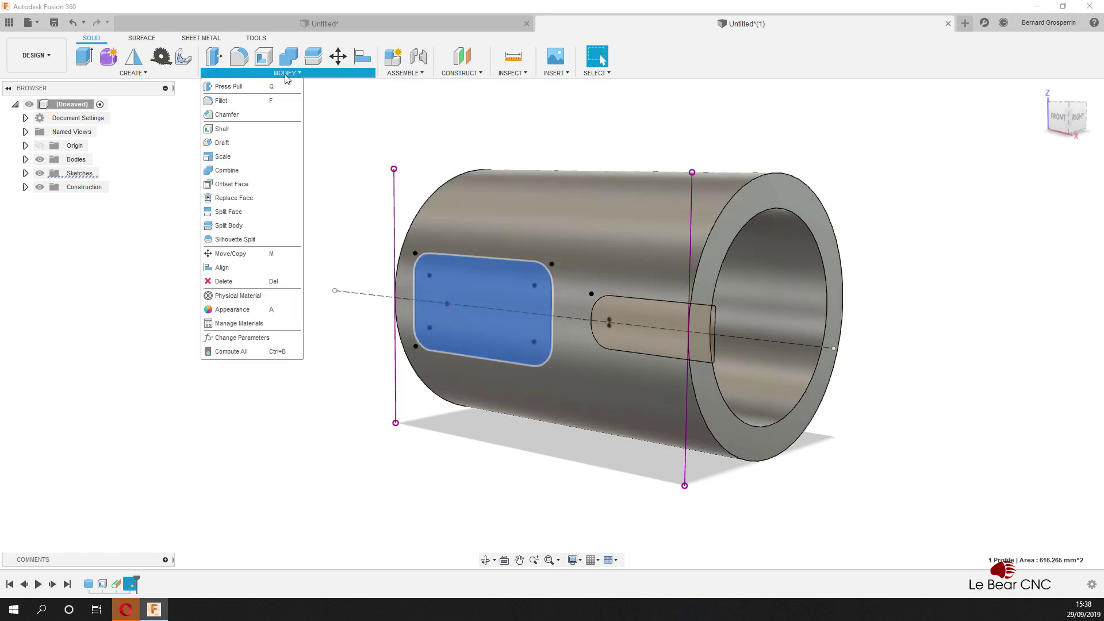
pyautogui.click(235, 215)
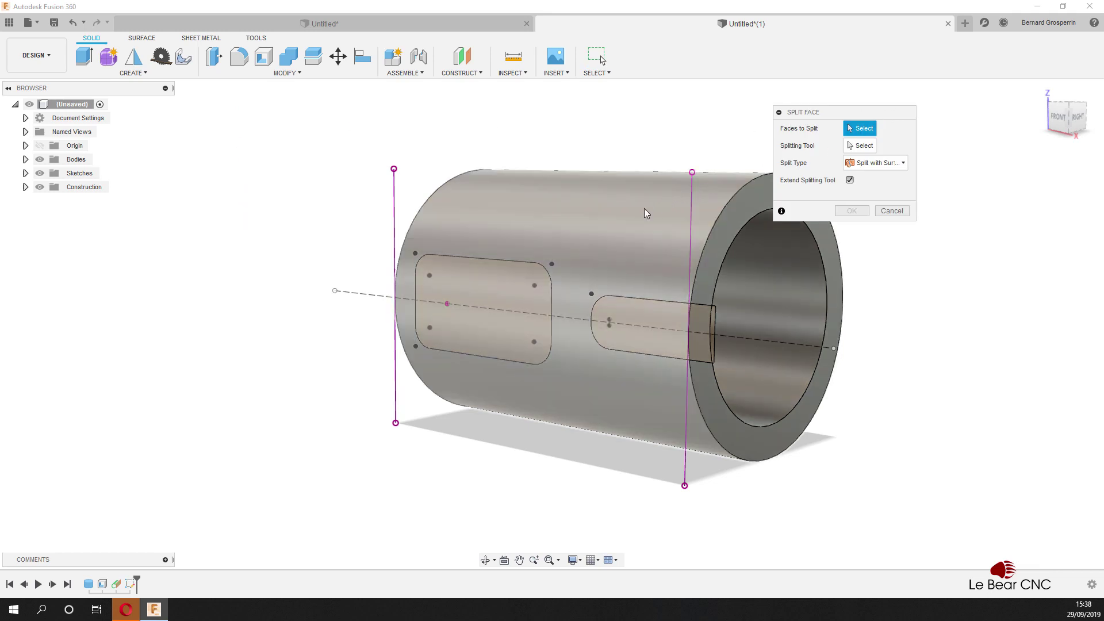
pyautogui.click(614, 233)
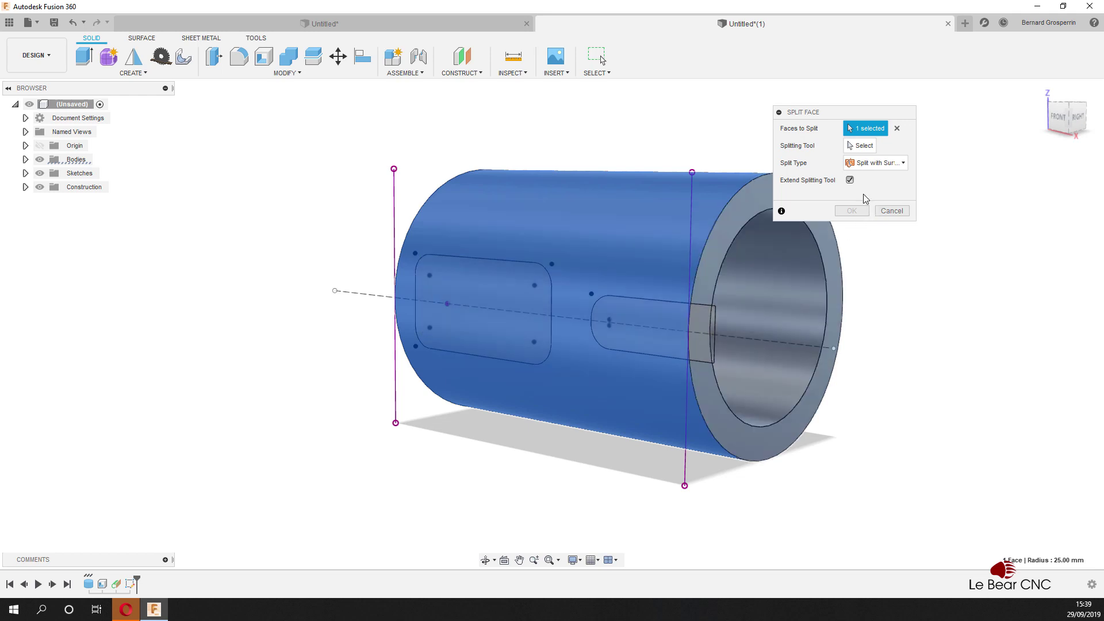
pyautogui.click(862, 146)
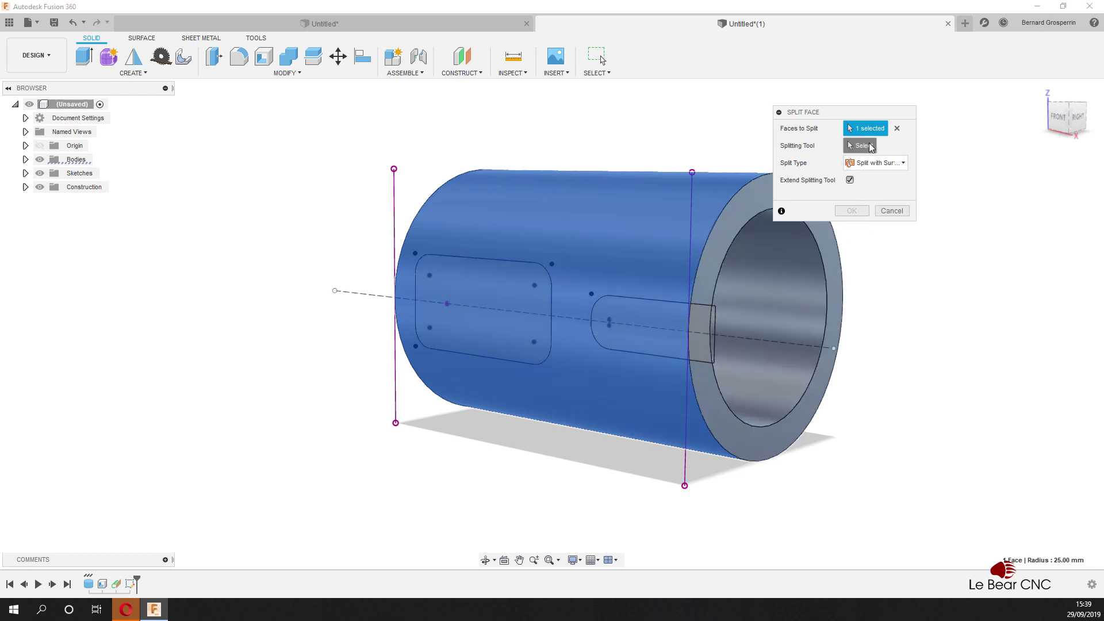
pyautogui.click(516, 263)
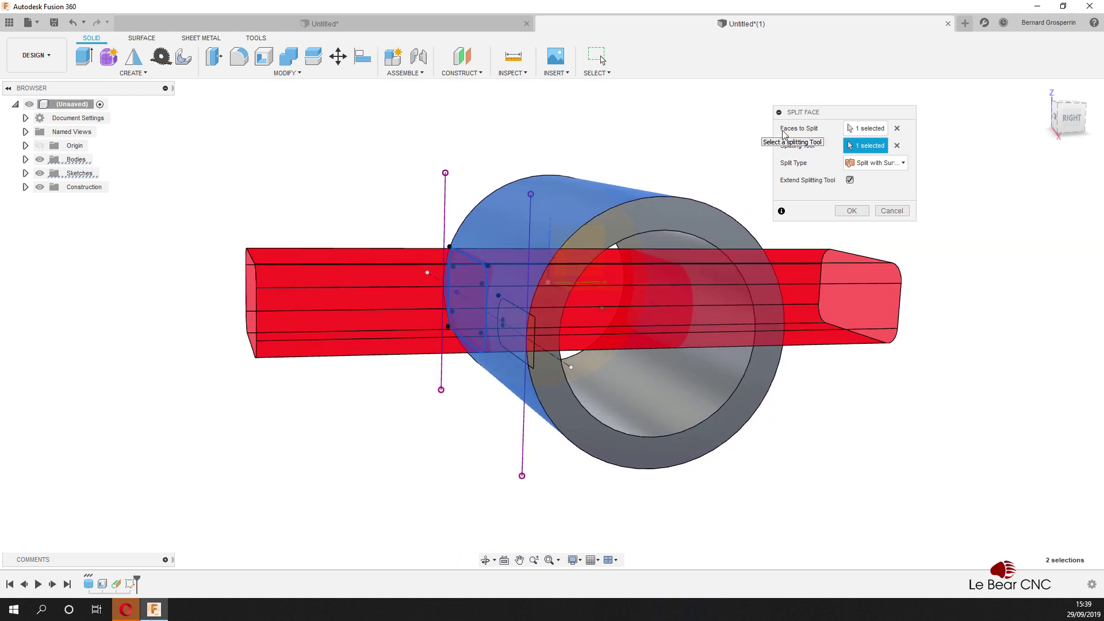
pyautogui.click(904, 164)
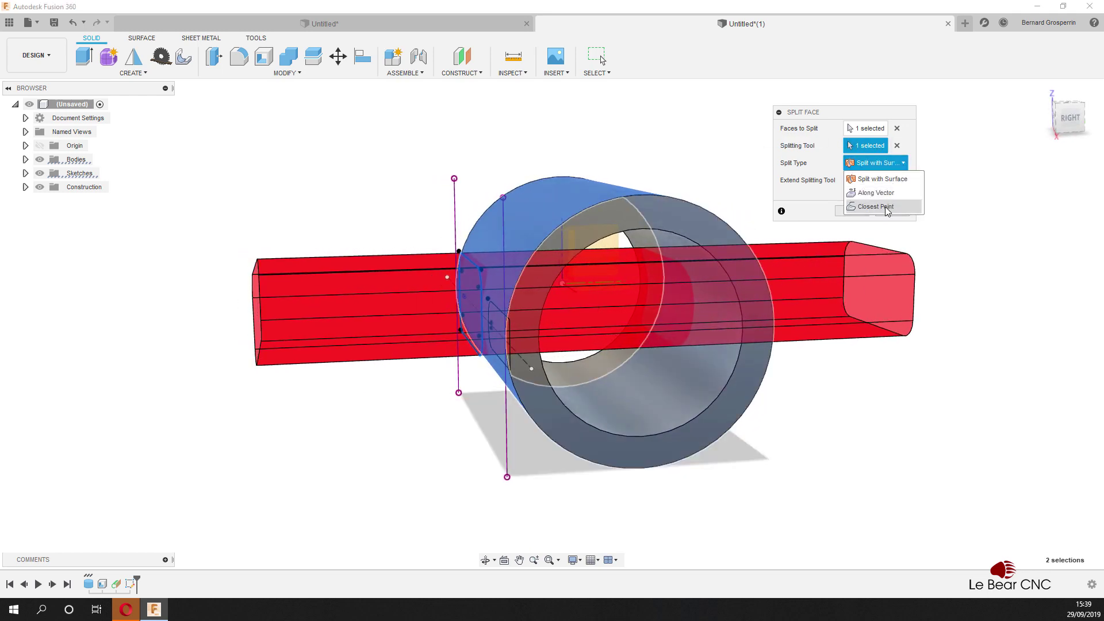
pyautogui.click(875, 207)
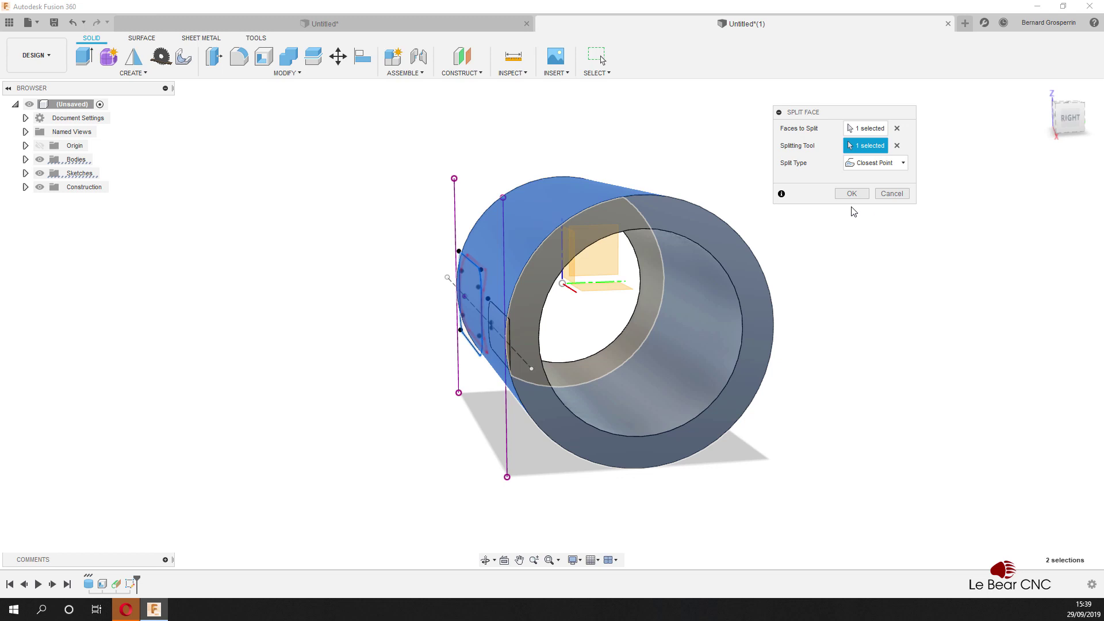
pyautogui.moveTo(852, 210)
pyautogui.keyDown('shift'); pyautogui.mouseDown(button='middle')
pyautogui.moveTo(818, 222)
pyautogui.moveTo(702, 209)
pyautogui.moveTo(684, 183)
pyautogui.moveTo(609, 186)
pyautogui.moveTo(547, 143)
pyautogui.moveTo(532, 92)
pyautogui.mouseUp(button='middle'); pyautogui.keyUp('shift')
pyautogui.scroll(5, 704, 201)
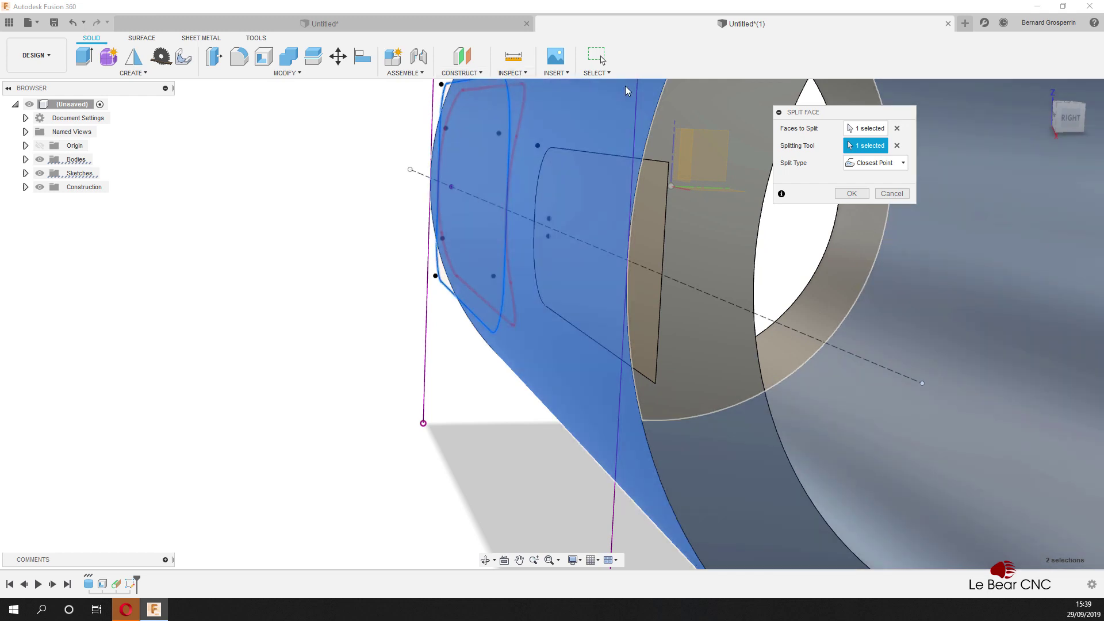
pyautogui.click(852, 195)
# Step: Hide the sketches so the split pocket face on the tube is unobstructed
pyautogui.keyDown('shift'); pyautogui.moveTo(853, 192); pyautogui.dragTo(820, 186, button='middle'); pyautogui.keyUp('shift')
pyautogui.press('F6')
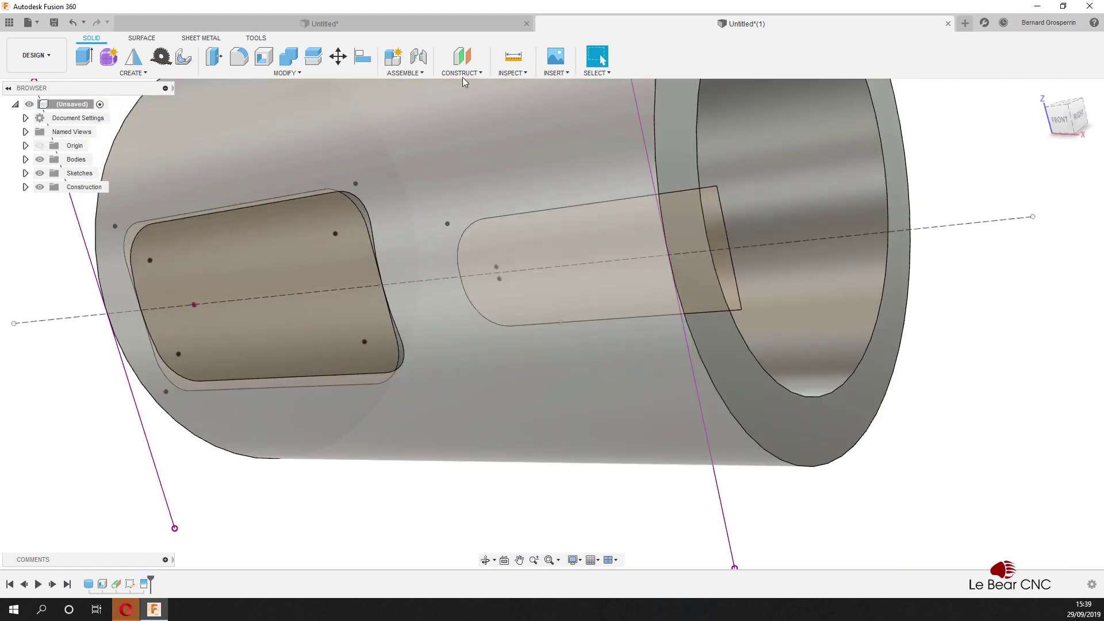
pyautogui.click(40, 174)
# Step: Offset the split rounded rectangular face by -4 mm with Press Pull to sink the pocket into the tube wall
pyautogui.click(367, 322)
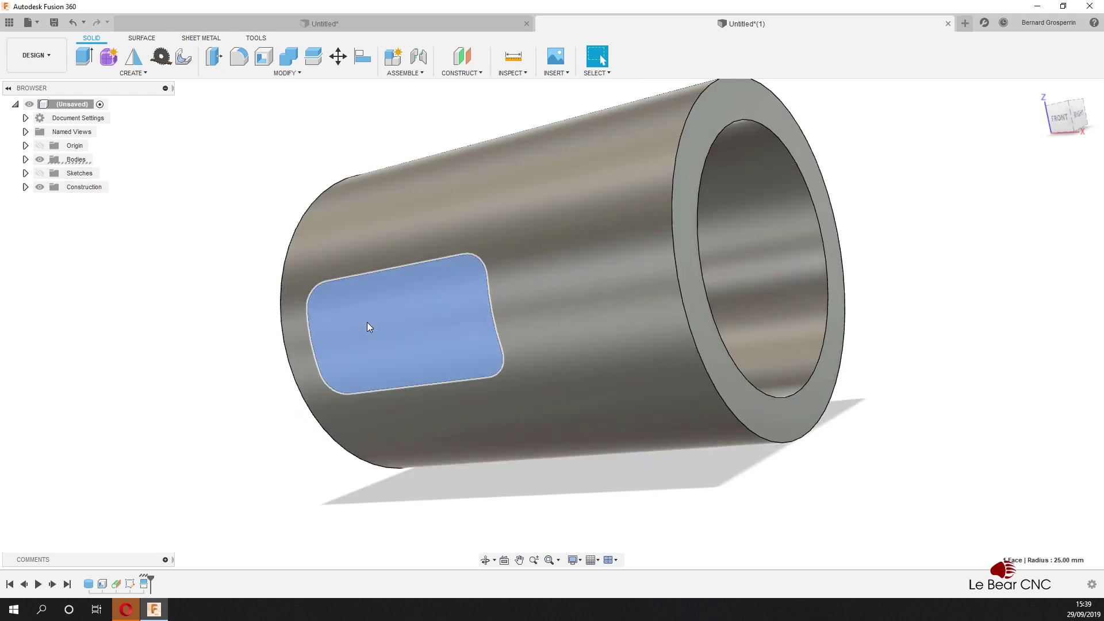
pyautogui.keyDown('shift'); pyautogui.moveTo(367, 322); pyautogui.dragTo(405, 309, button='middle'); pyautogui.keyUp('shift')
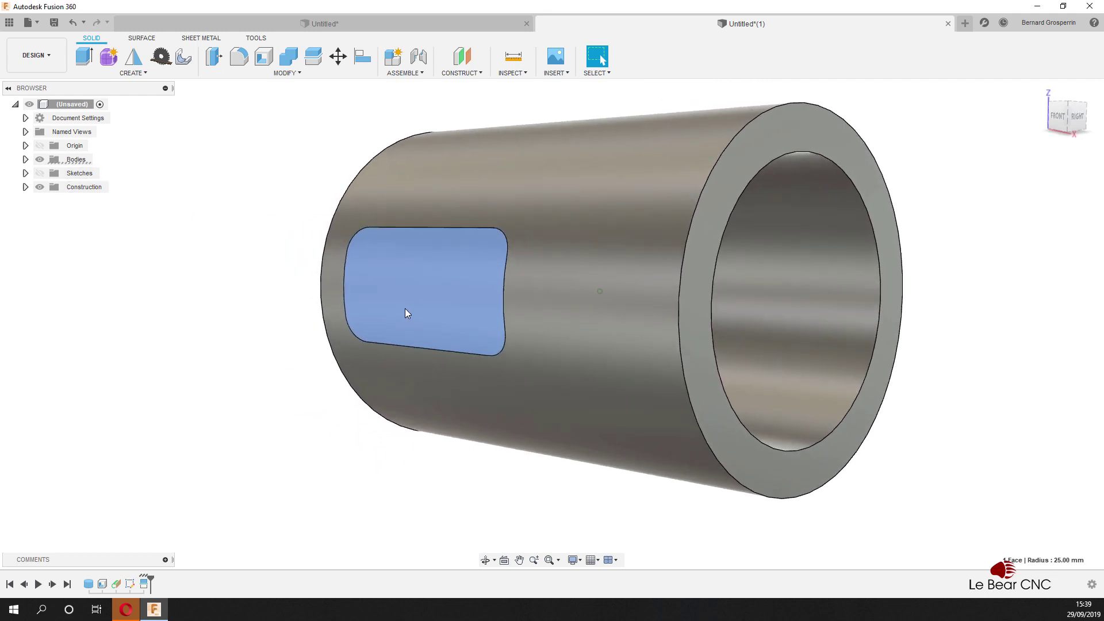
pyautogui.rightClick(406, 310)
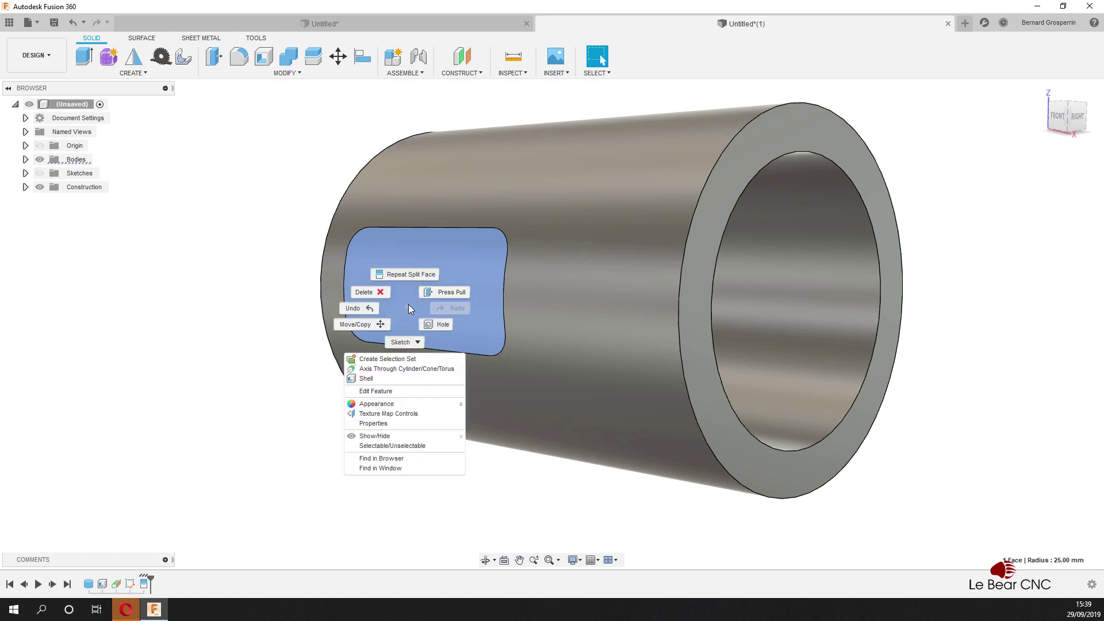
pyautogui.click(456, 292)
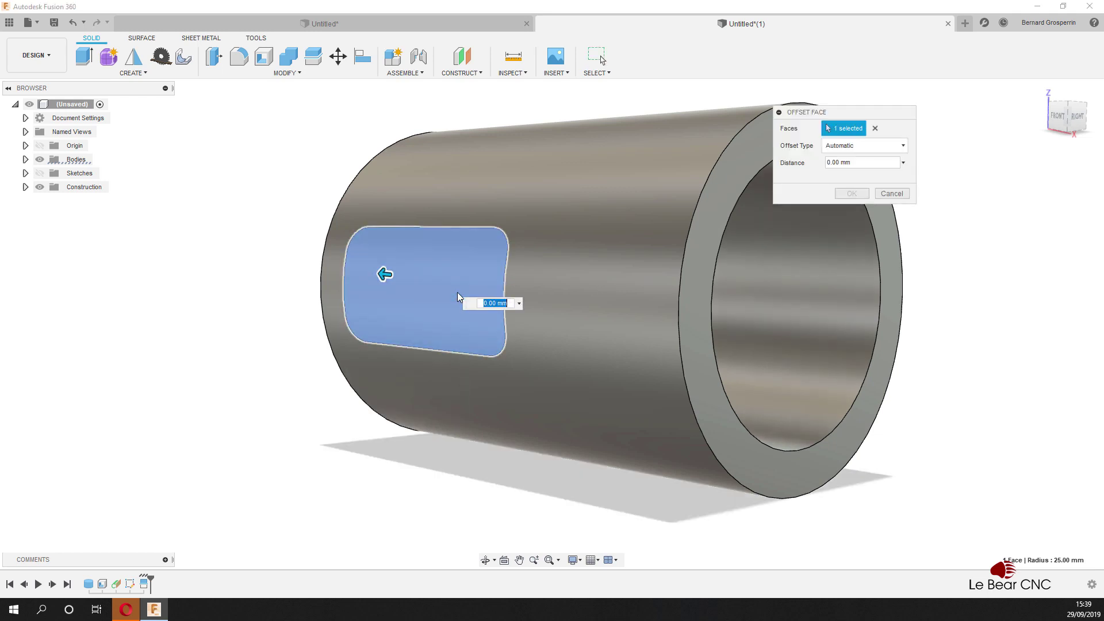
pyautogui.moveTo(384, 272); pyautogui.dragTo(390, 274)
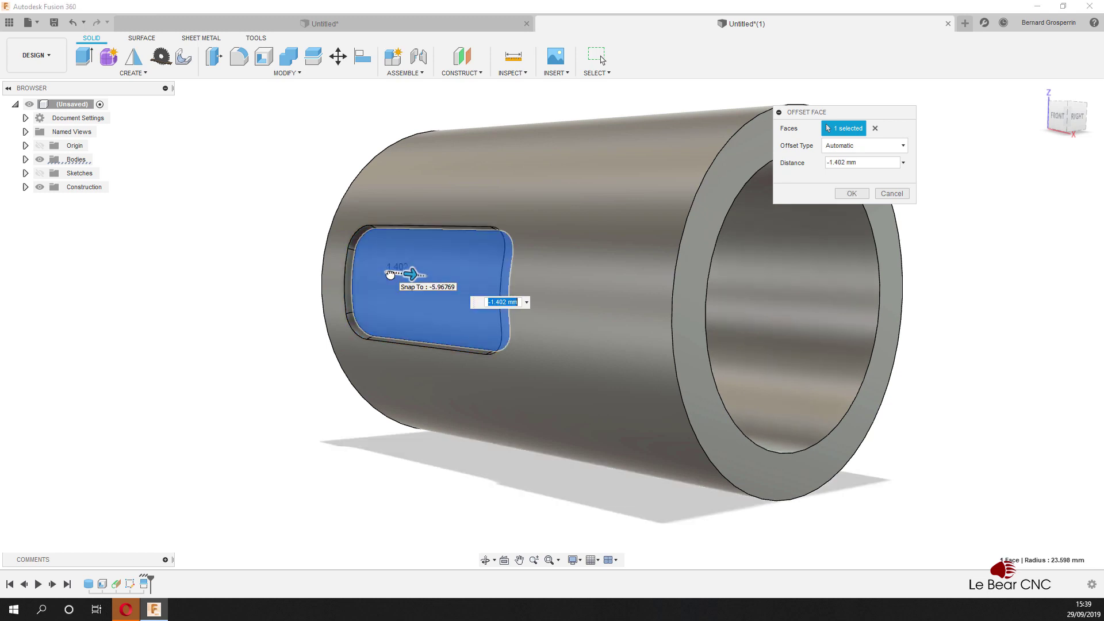
pyautogui.write('-4')
pyautogui.press('Return')
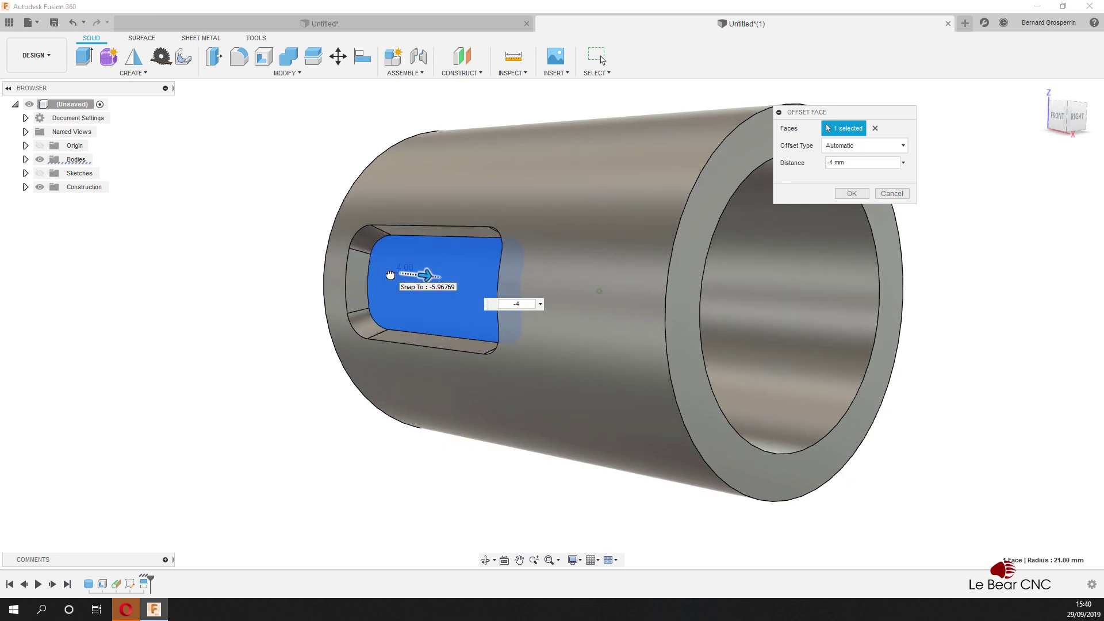
pyautogui.scroll(6, 397, 265)
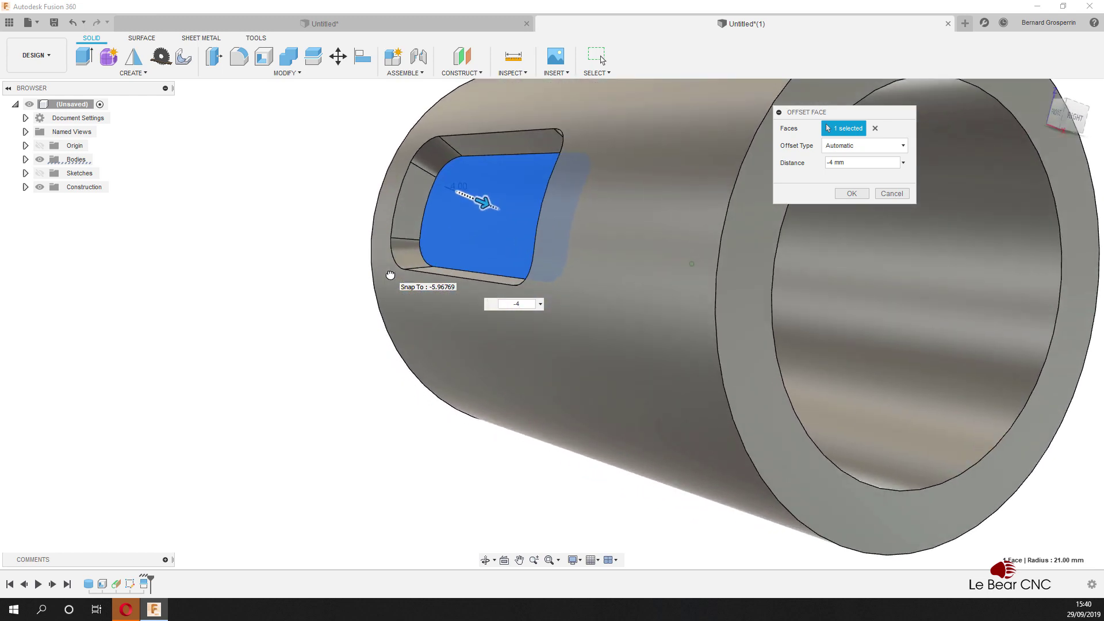
pyautogui.scroll(3, 423, 208)
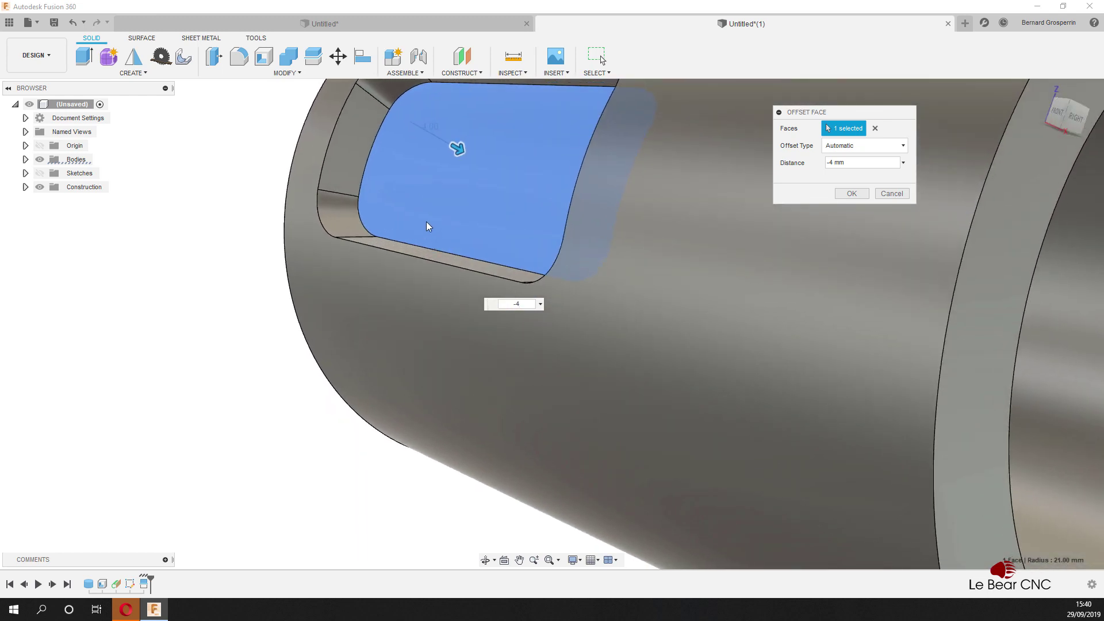
pyautogui.scroll(-5, 394, 239)
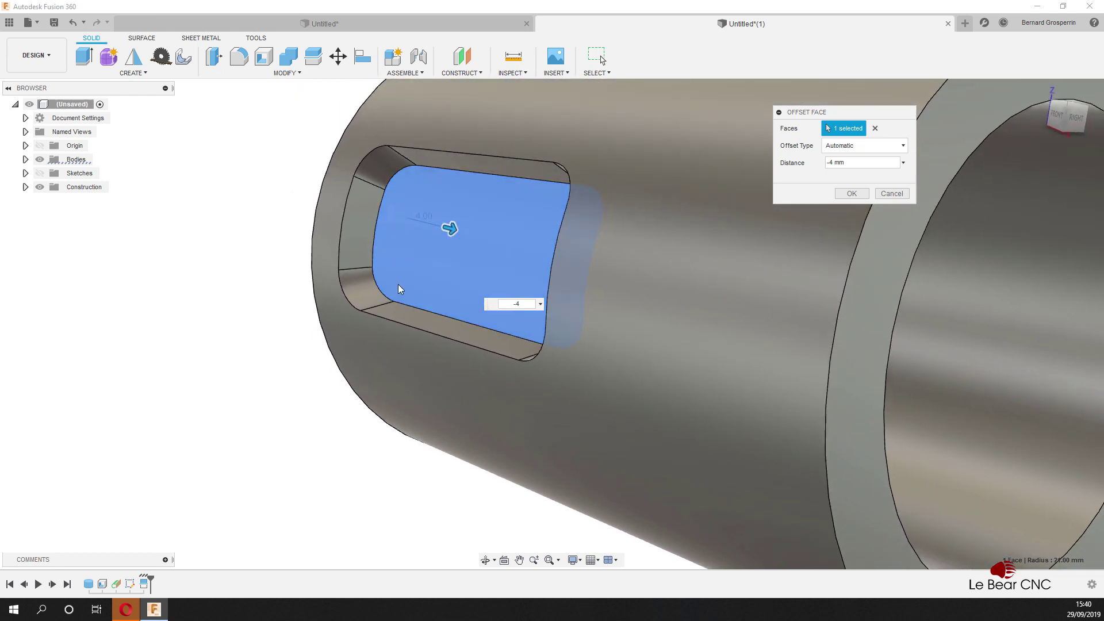
pyautogui.scroll(2, 397, 255)
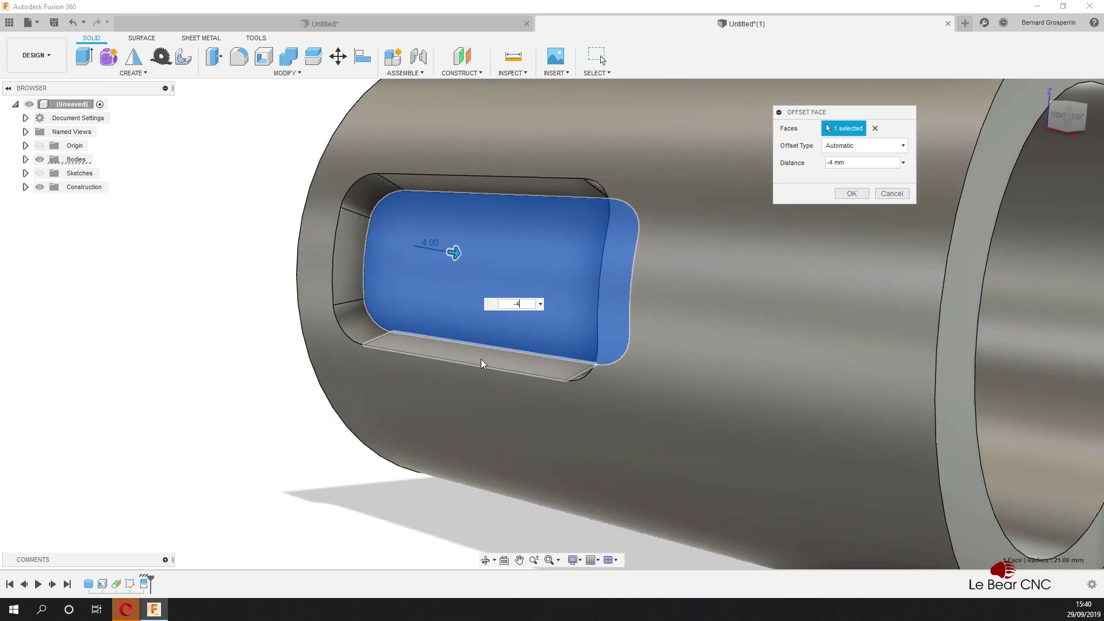
pyautogui.keyDown('shift'); pyautogui.moveTo(481, 363); pyautogui.dragTo(518, 247, button='middle'); pyautogui.keyUp('shift')
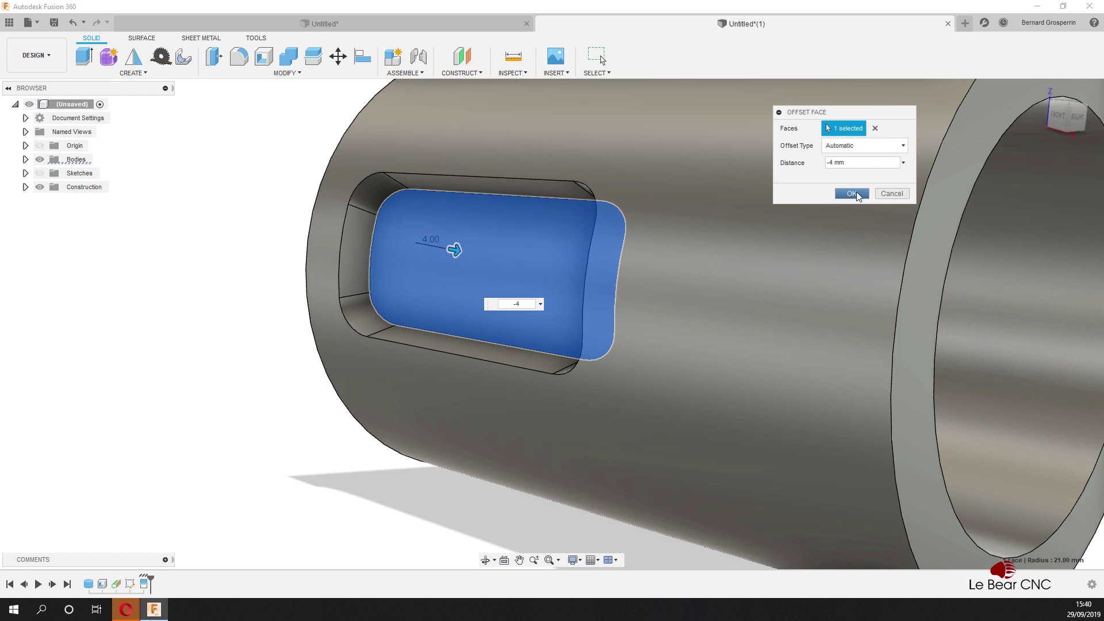
pyautogui.click(851, 193)
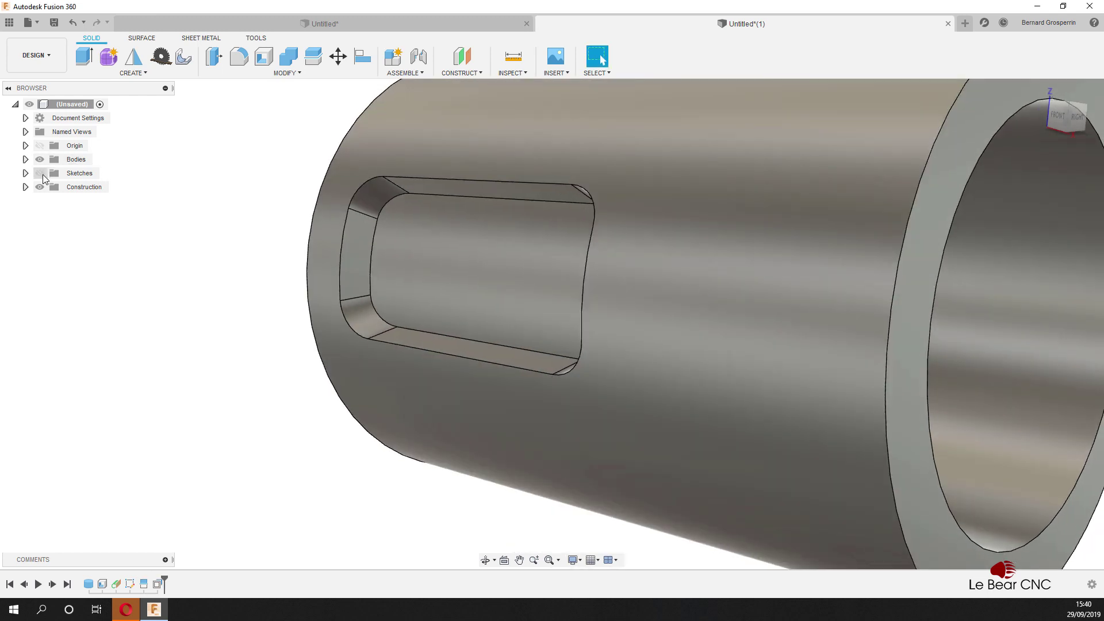
# Step: Show the sketches again and extrude the round-cornered end slot profile -3.5 mm as a cut into the tube
pyautogui.click(43, 174)
pyautogui.scroll(-2, 693, 353)
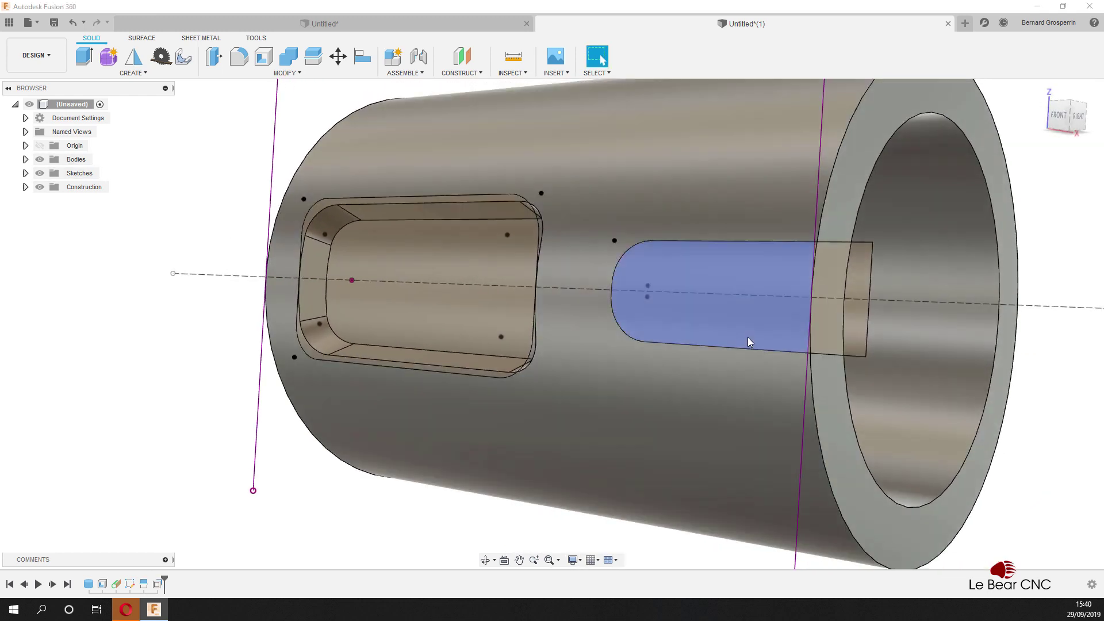
pyautogui.scroll(-1, 747, 335)
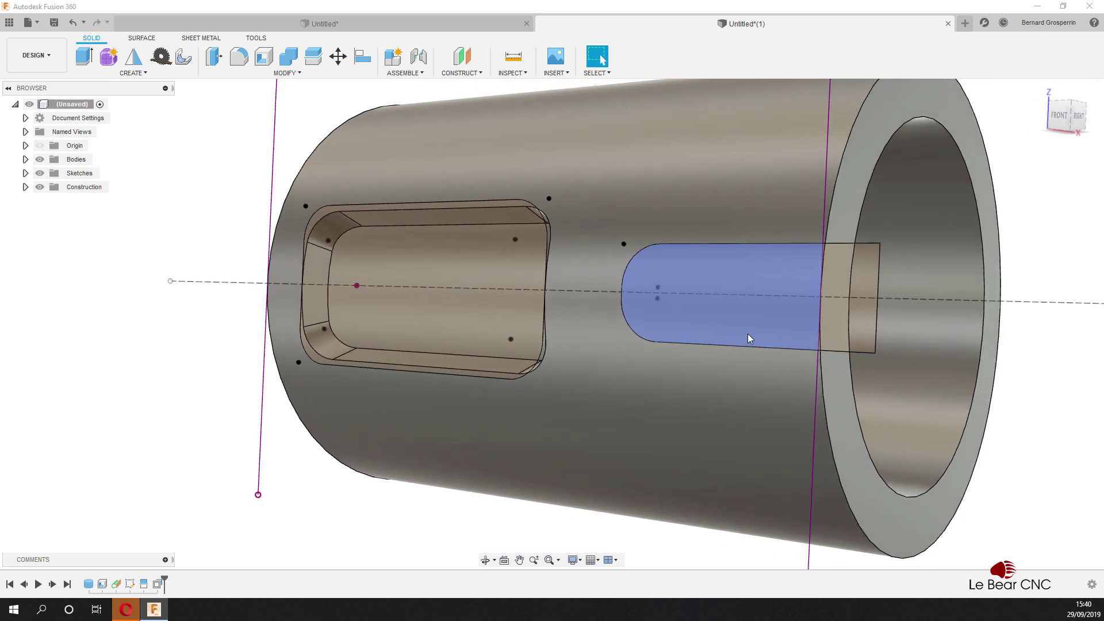
pyautogui.rightClick(747, 332)
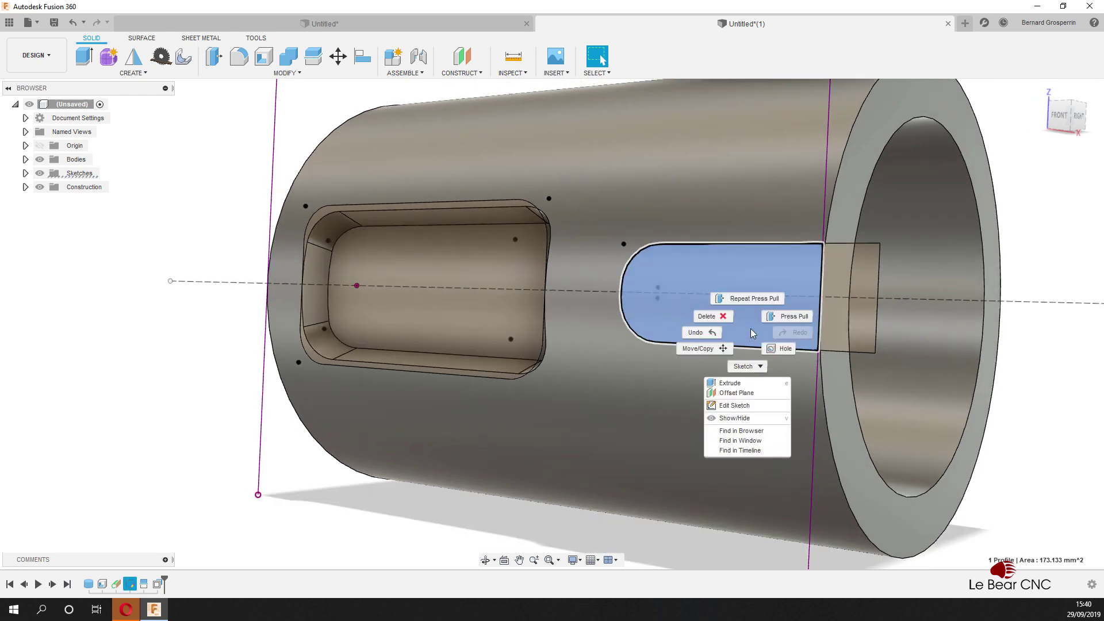
pyautogui.click(797, 322)
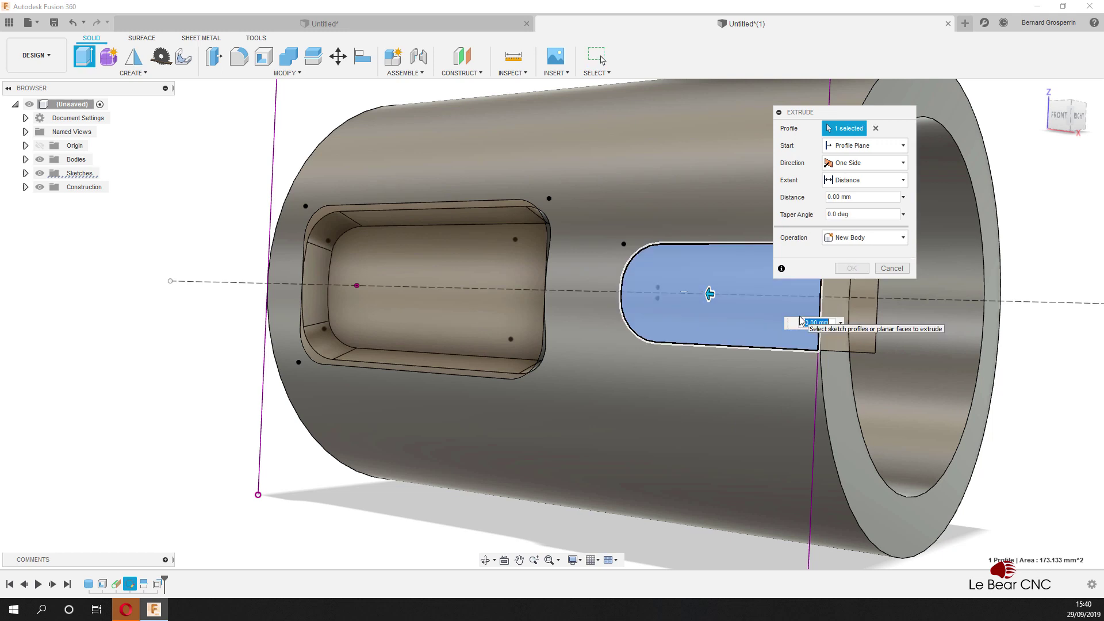
pyautogui.keyDown('shift'); pyautogui.moveTo(802, 320); pyautogui.dragTo(674, 376, button='middle'); pyautogui.keyUp('shift')
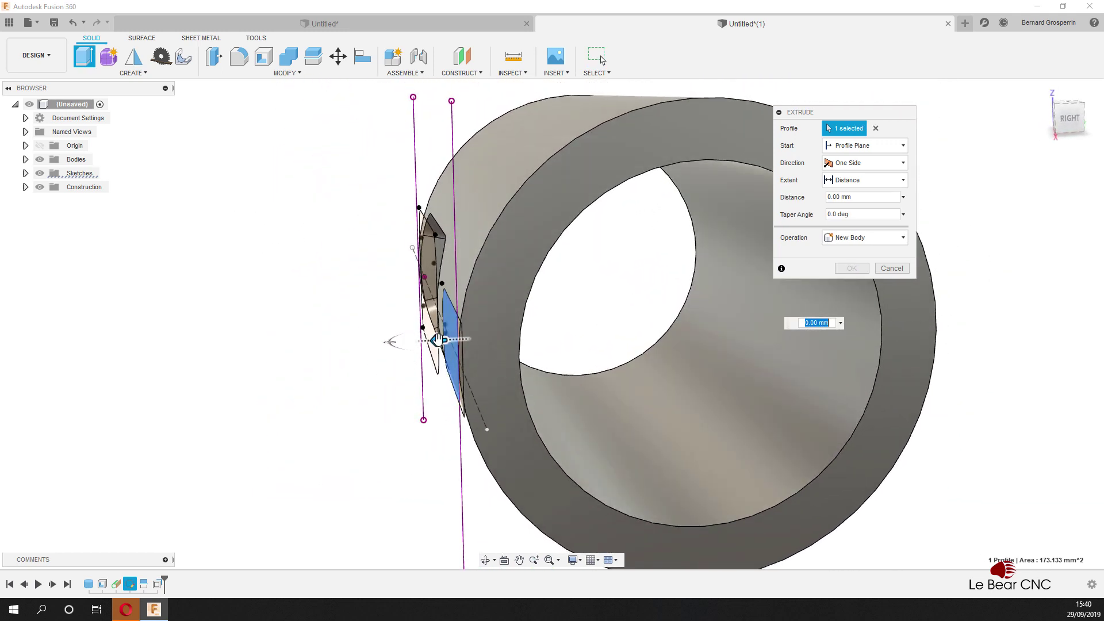
pyautogui.moveTo(442, 344); pyautogui.dragTo(464, 346)
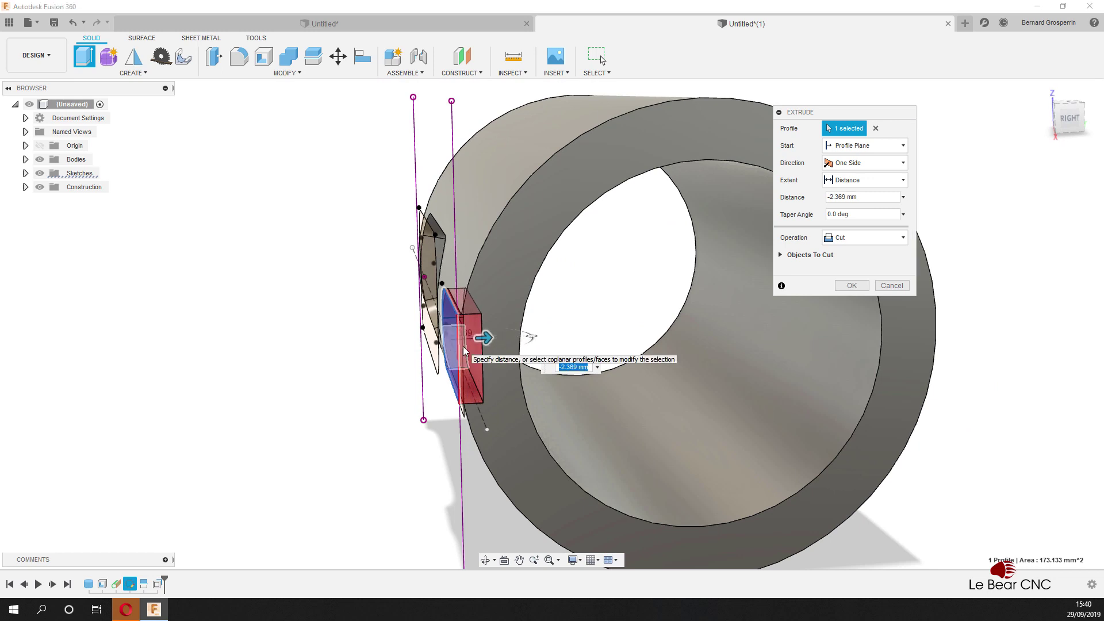
pyautogui.write('-3.5')
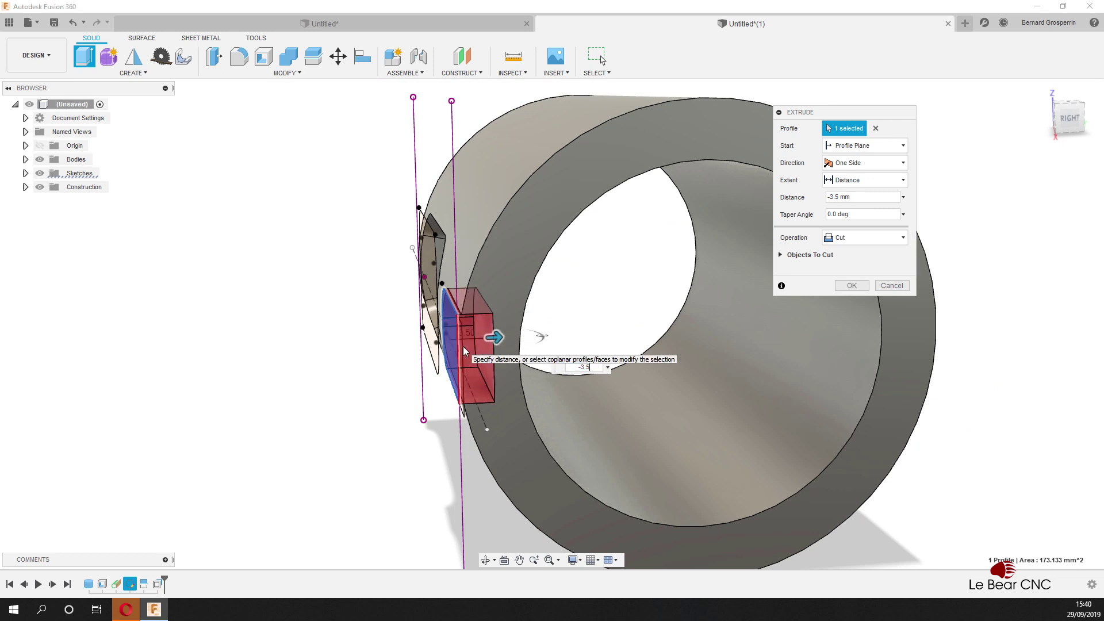
pyautogui.press('Return')
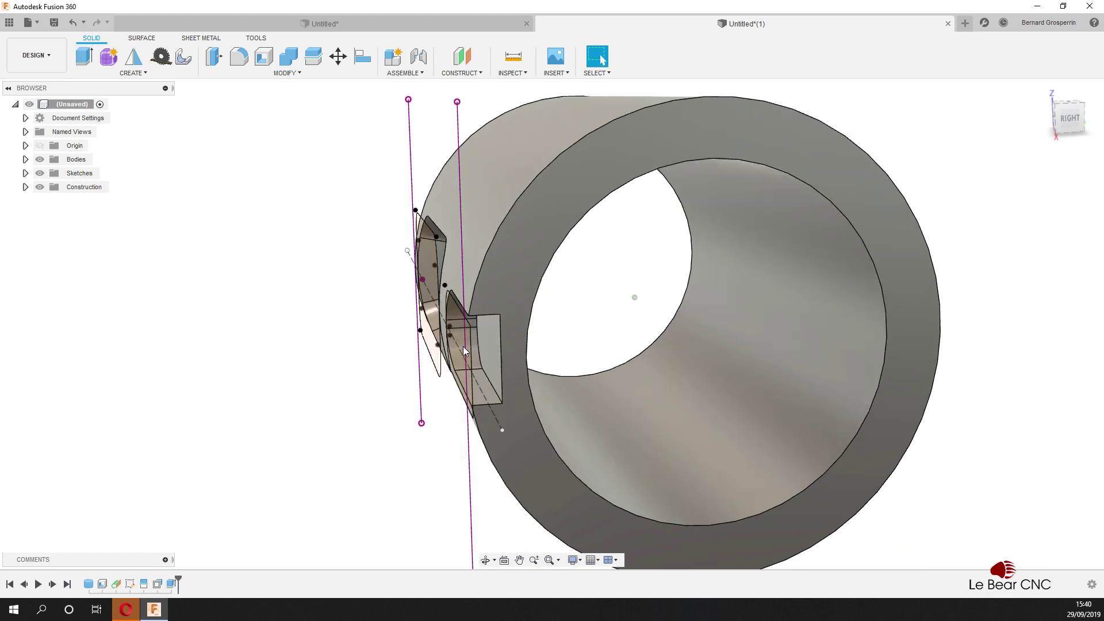
# Step: Hide Sketch2, which holds the pocket and slot profiles, through its own visibility setting
pyautogui.keyDown('shift'); pyautogui.moveTo(463, 347); pyautogui.dragTo(577, 253, button='middle'); pyautogui.keyUp('shift')
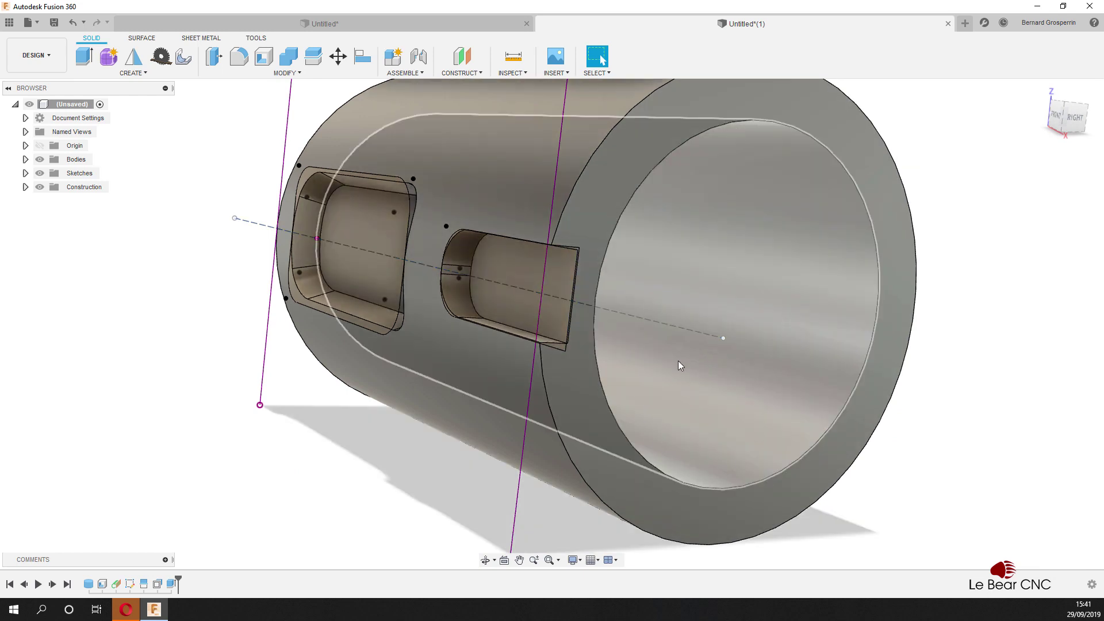
pyautogui.moveTo(627, 341)
pyautogui.keyDown('shift'); pyautogui.mouseDown(button='middle')
pyautogui.moveTo(633, 298)
pyautogui.moveTo(687, 260)
pyautogui.moveTo(714, 160)
pyautogui.moveTo(709, 333)
pyautogui.moveTo(690, 360)
pyautogui.moveTo(619, 360)
pyautogui.moveTo(625, 376)
pyautogui.moveTo(618, 344)
pyautogui.moveTo(628, 394)
pyautogui.moveTo(612, 260)
pyautogui.moveTo(614, 308)
pyautogui.moveTo(695, 300)
pyautogui.mouseUp(button='middle'); pyautogui.keyUp('shift')
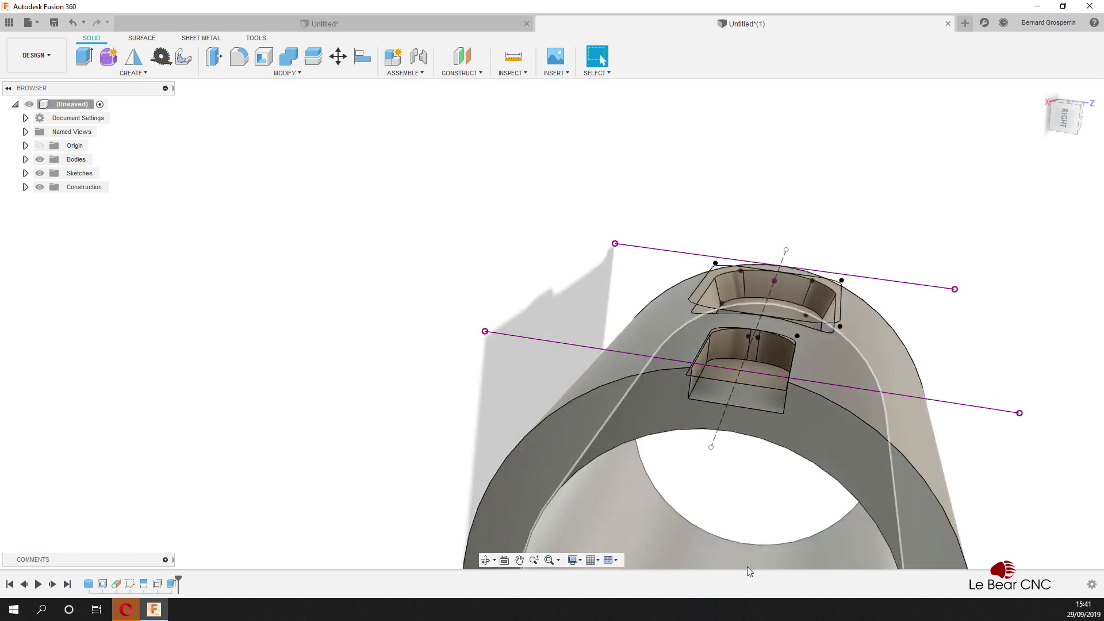
pyautogui.moveTo(747, 567)
pyautogui.keyDown('shift'); pyautogui.mouseDown(button='middle')
pyautogui.moveTo(708, 385)
pyautogui.moveTo(678, 514)
pyautogui.moveTo(684, 553)
pyautogui.moveTo(724, 432)
pyautogui.moveTo(705, 517)
pyautogui.moveTo(719, 529)
pyautogui.moveTo(756, 394)
pyautogui.mouseUp(button='middle'); pyautogui.keyUp('shift')
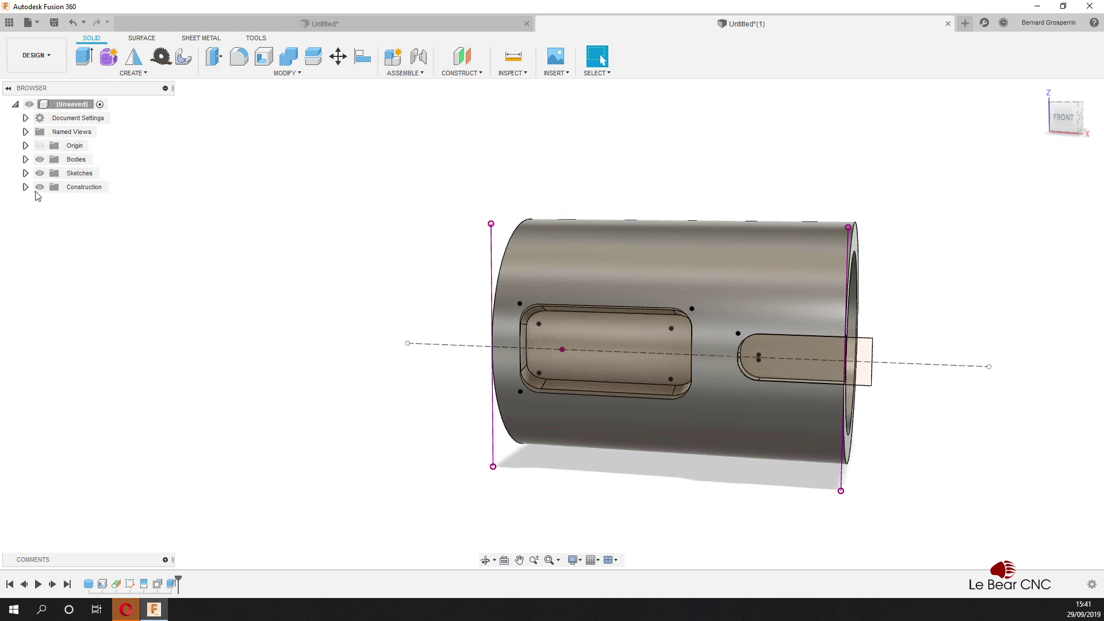
pyautogui.click(25, 173)
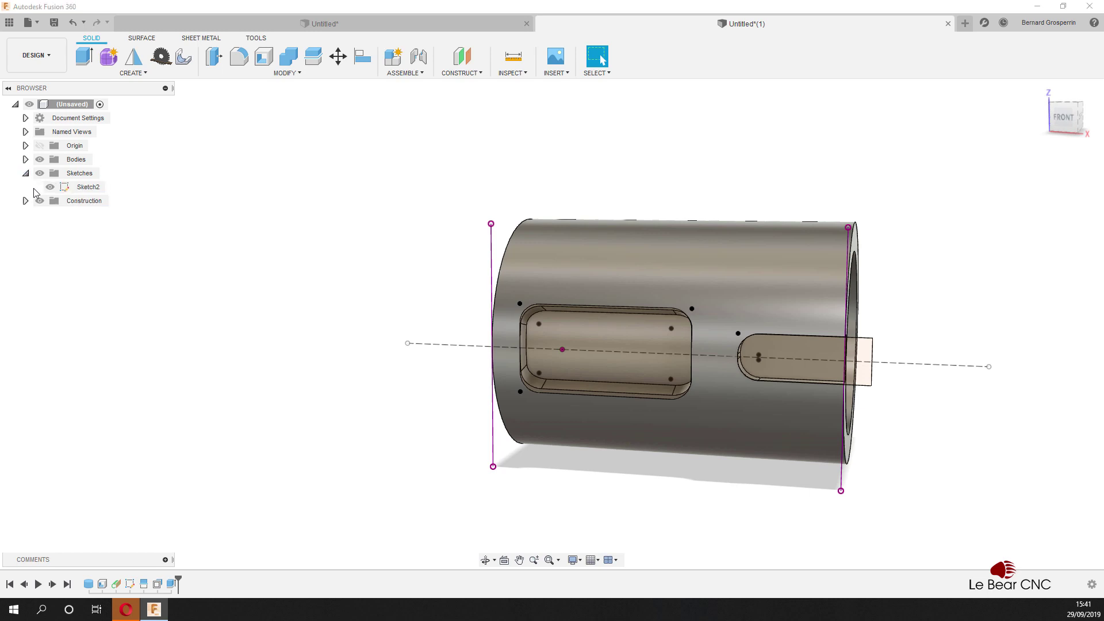
pyautogui.click(49, 188)
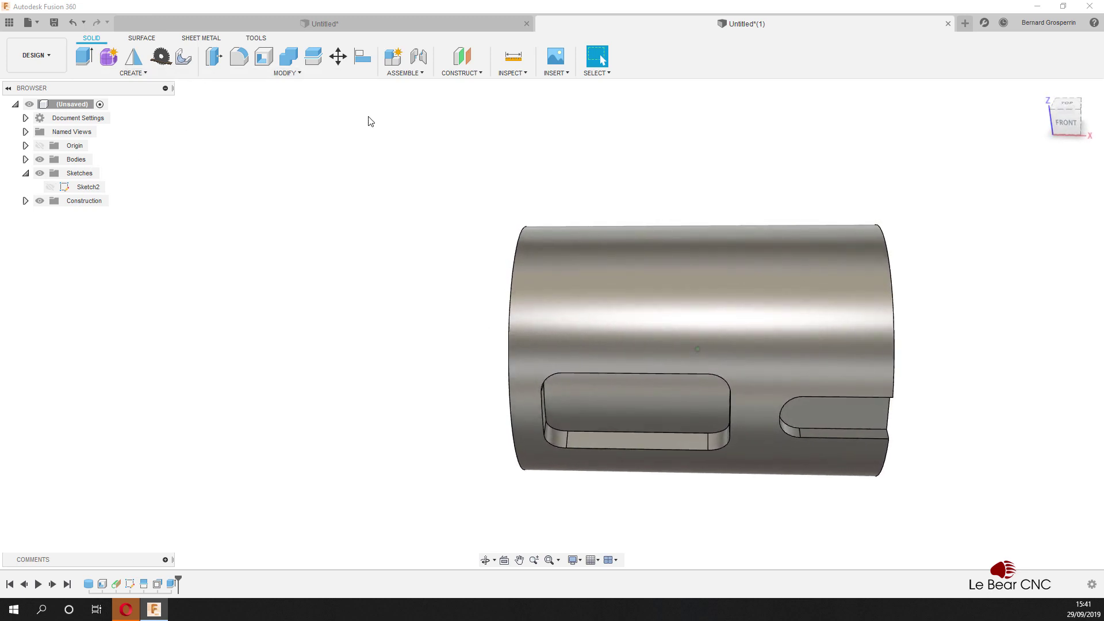
pyautogui.click(465, 75)
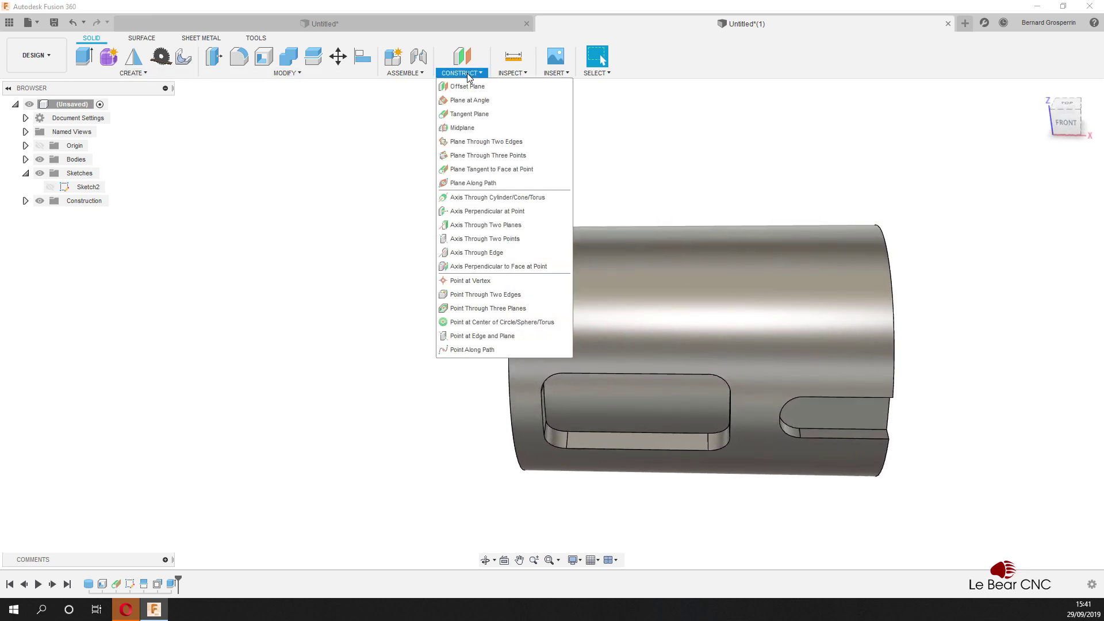
pyautogui.click(463, 118)
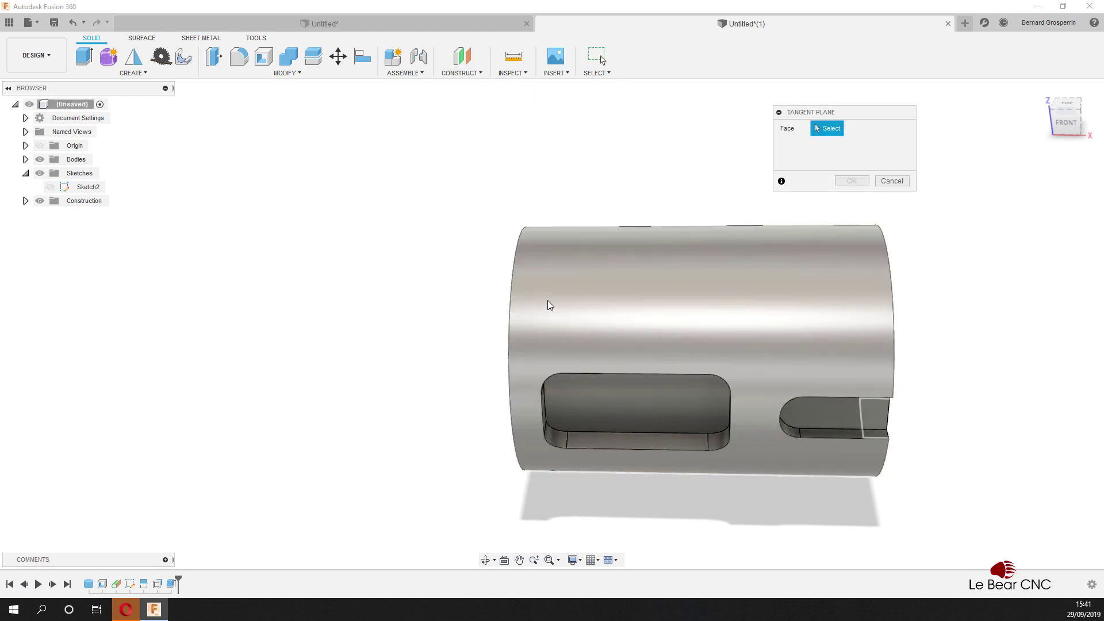
pyautogui.click(597, 362)
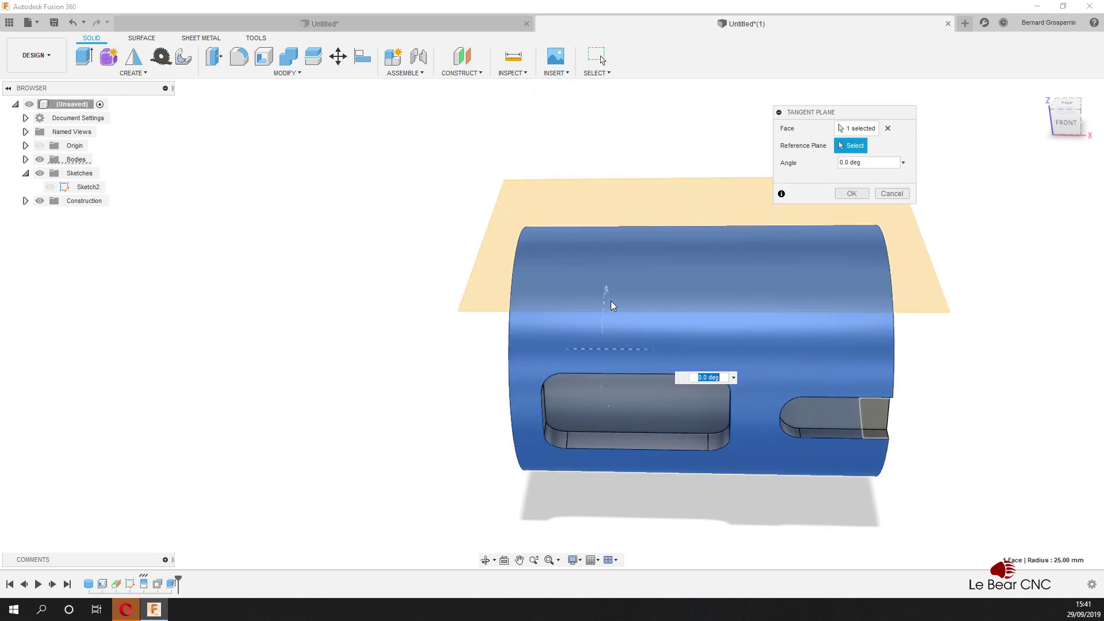
pyautogui.moveTo(611, 305)
pyautogui.keyDown('shift'); pyautogui.mouseDown(button='middle')
pyautogui.moveTo(647, 276)
pyautogui.moveTo(631, 309)
pyautogui.mouseUp(button='middle'); pyautogui.keyUp('shift')
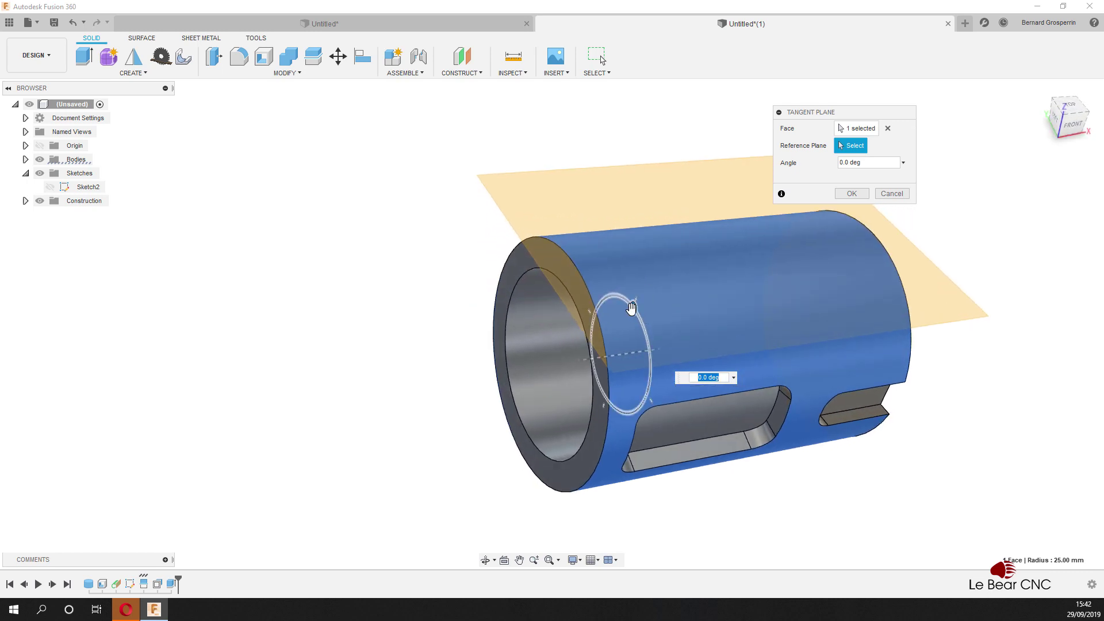
pyautogui.moveTo(631, 308); pyautogui.dragTo(658, 374)
pyautogui.keyDown('shift'); pyautogui.moveTo(658, 373); pyautogui.dragTo(719, 349, button='middle'); pyautogui.keyUp('shift')
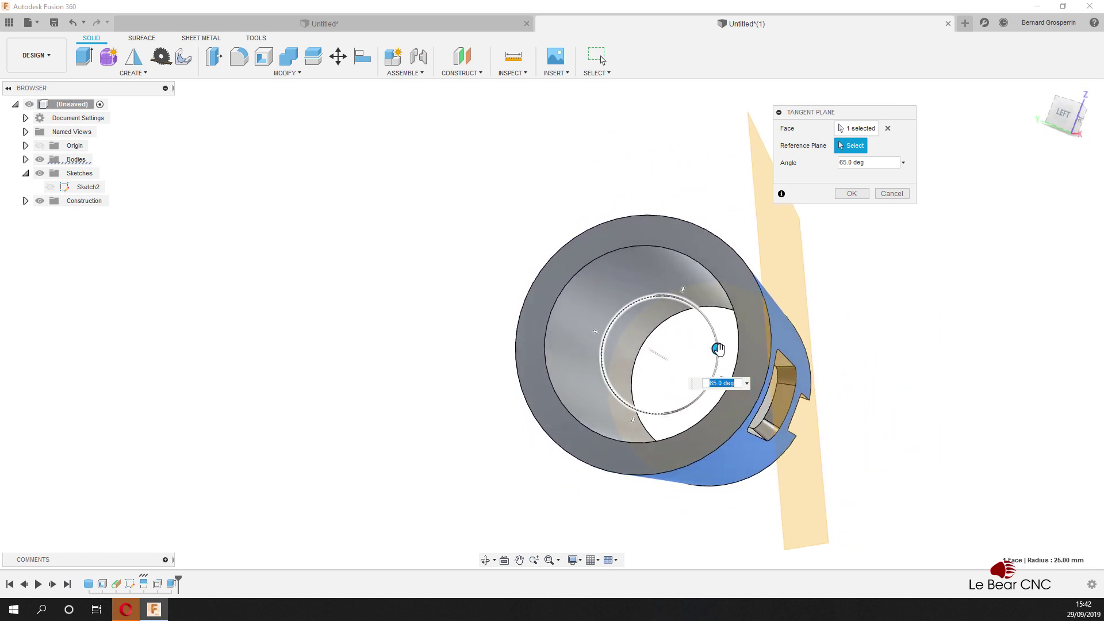
pyautogui.moveTo(719, 349); pyautogui.dragTo(716, 347)
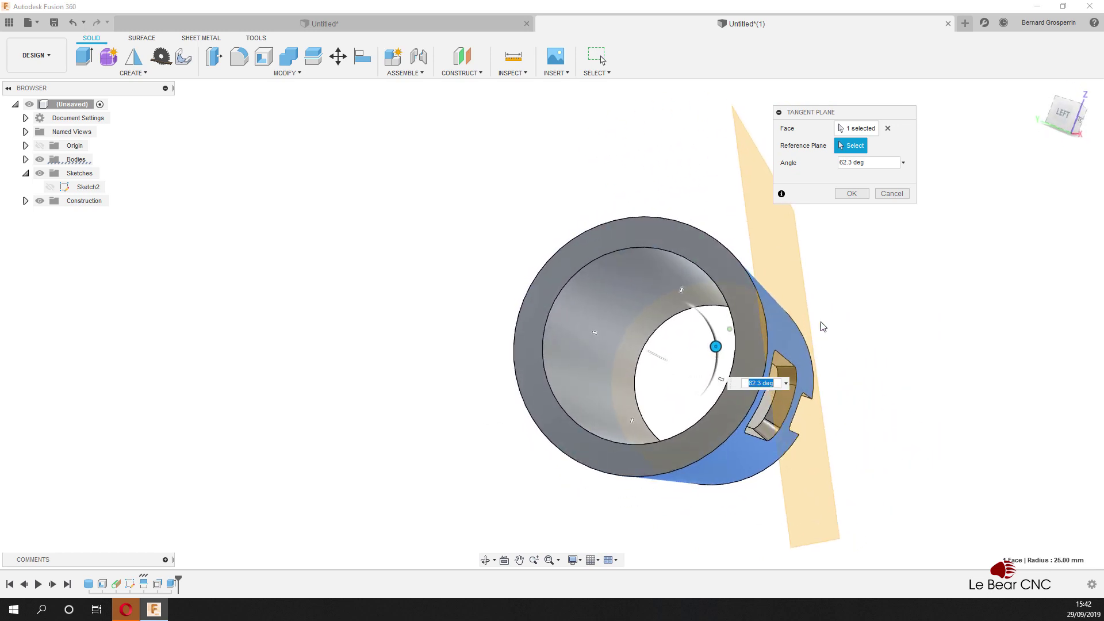
pyautogui.click(891, 194)
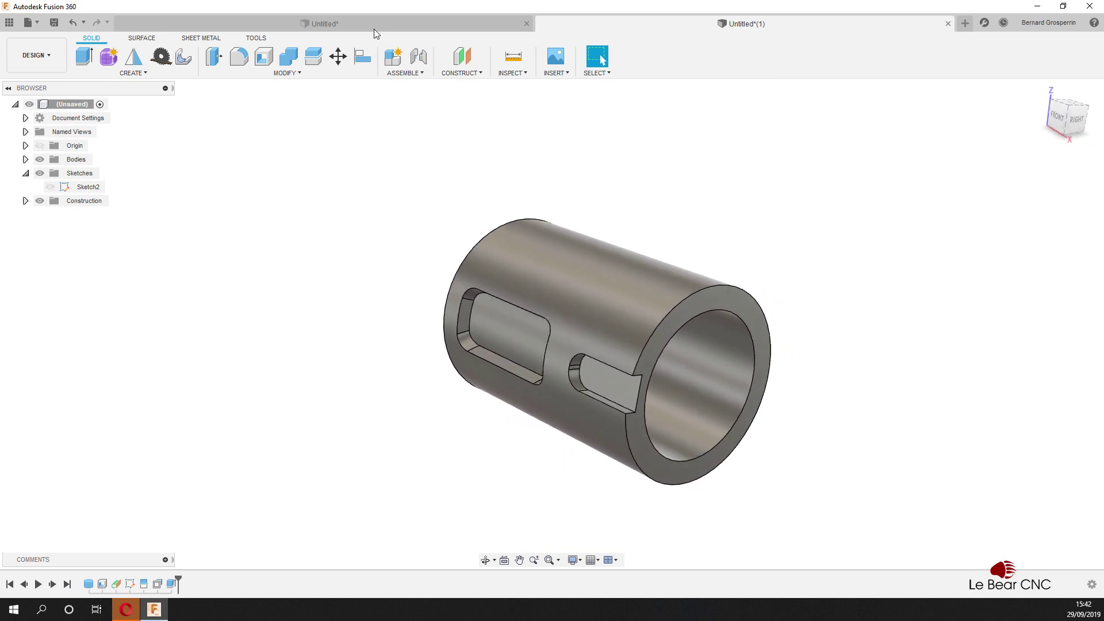
# Step: Start a circular pattern of faces and select the floor, side walls and rounded corners of the rounded rectangular pocket
pyautogui.click(144, 74)
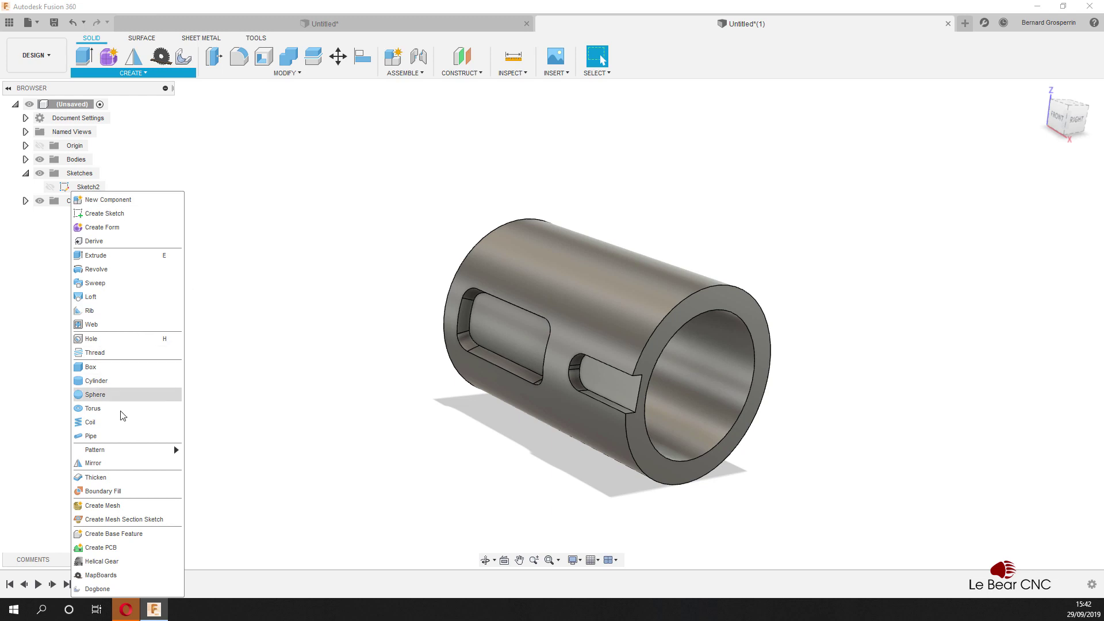
pyautogui.moveTo(121, 452)
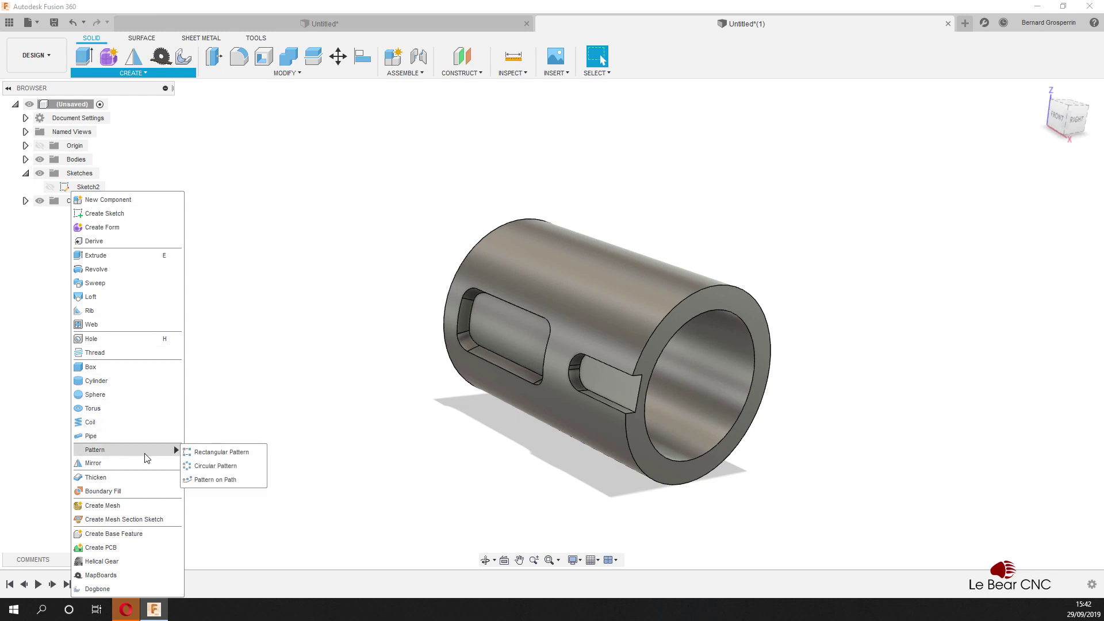
pyautogui.click(210, 464)
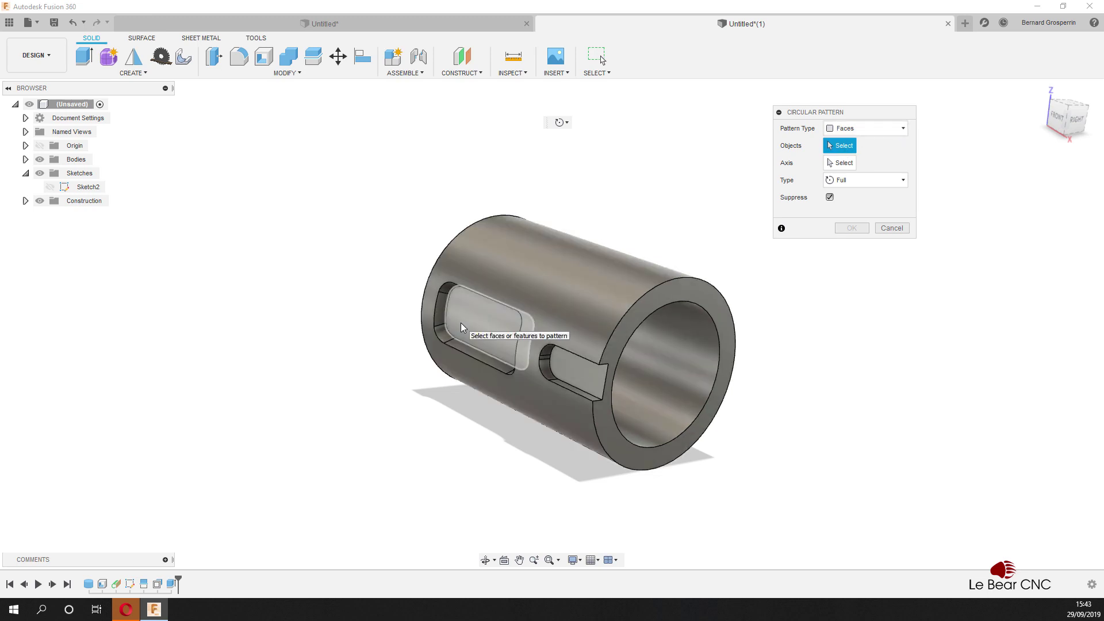
pyautogui.scroll(3, 463, 325)
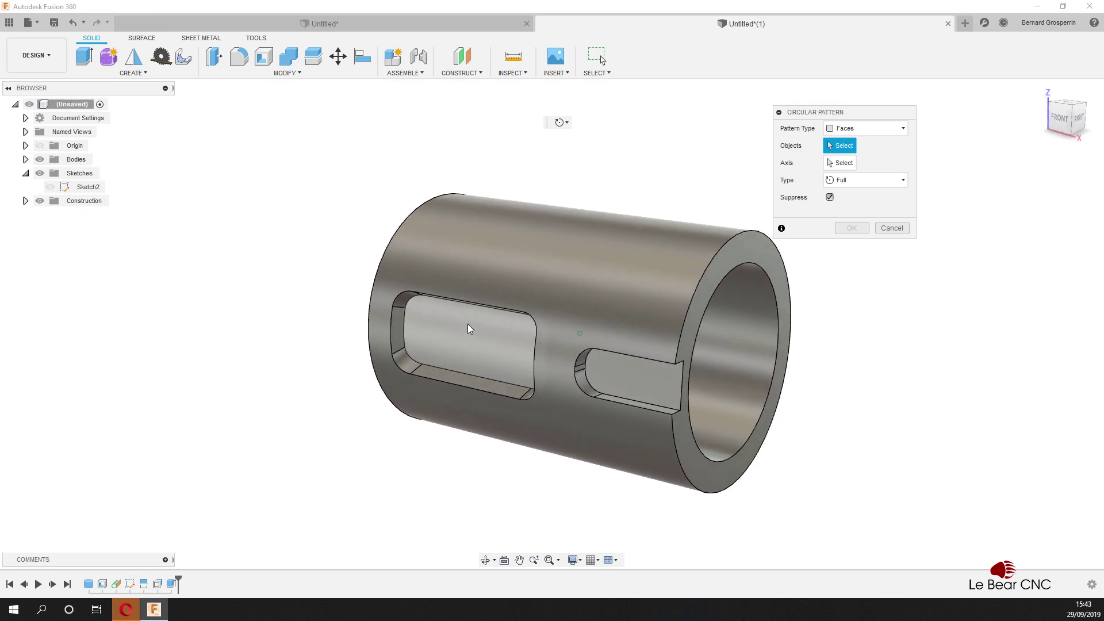
pyautogui.click(465, 321)
pyautogui.keyDown('shift'); pyautogui.moveTo(464, 320); pyautogui.dragTo(482, 269, button='middle'); pyautogui.keyUp('shift')
pyautogui.click(483, 269)
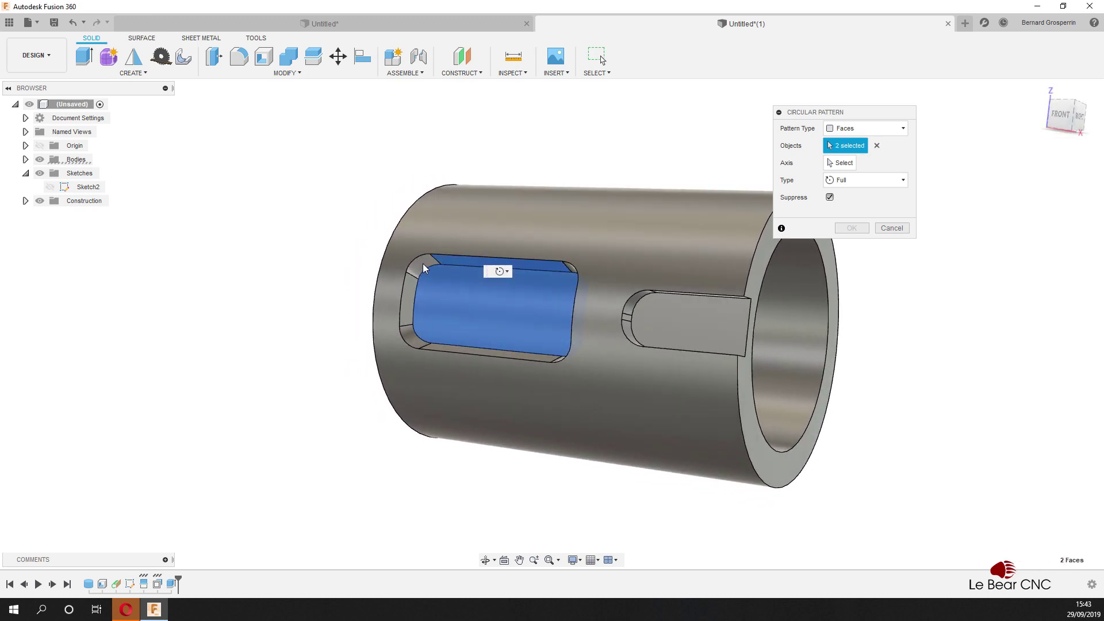
pyautogui.click(406, 297)
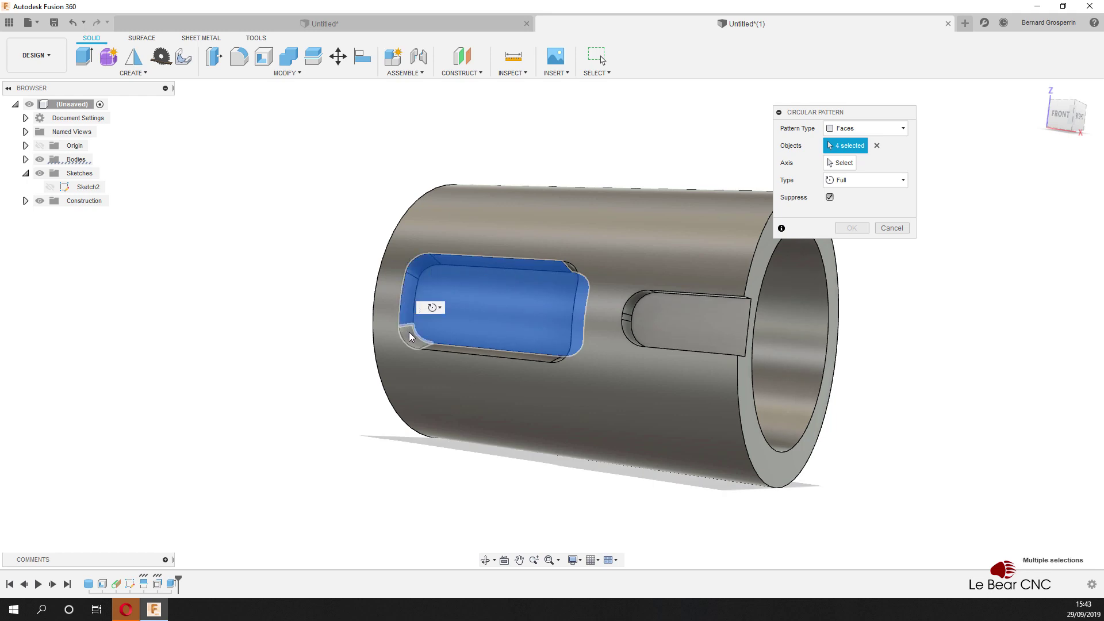
pyautogui.click(417, 347)
pyautogui.keyDown('shift'); pyautogui.moveTo(508, 283); pyautogui.dragTo(522, 362, button='middle'); pyautogui.keyUp('shift')
pyautogui.click(526, 370)
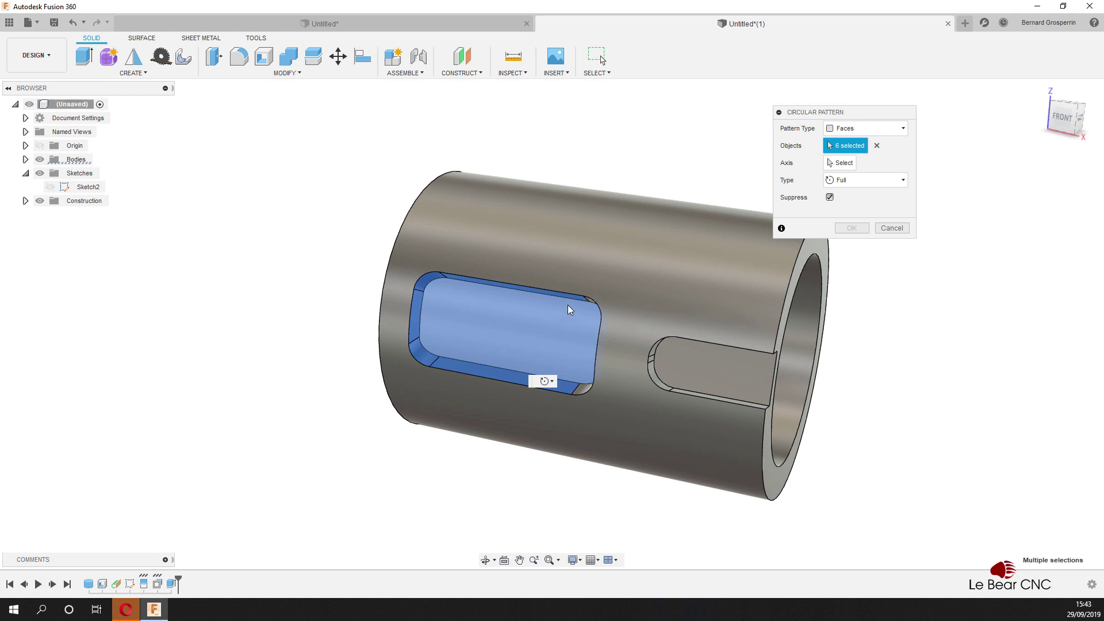
pyautogui.keyDown('shift'); pyautogui.moveTo(568, 309); pyautogui.dragTo(708, 332, button='middle'); pyautogui.keyUp('shift')
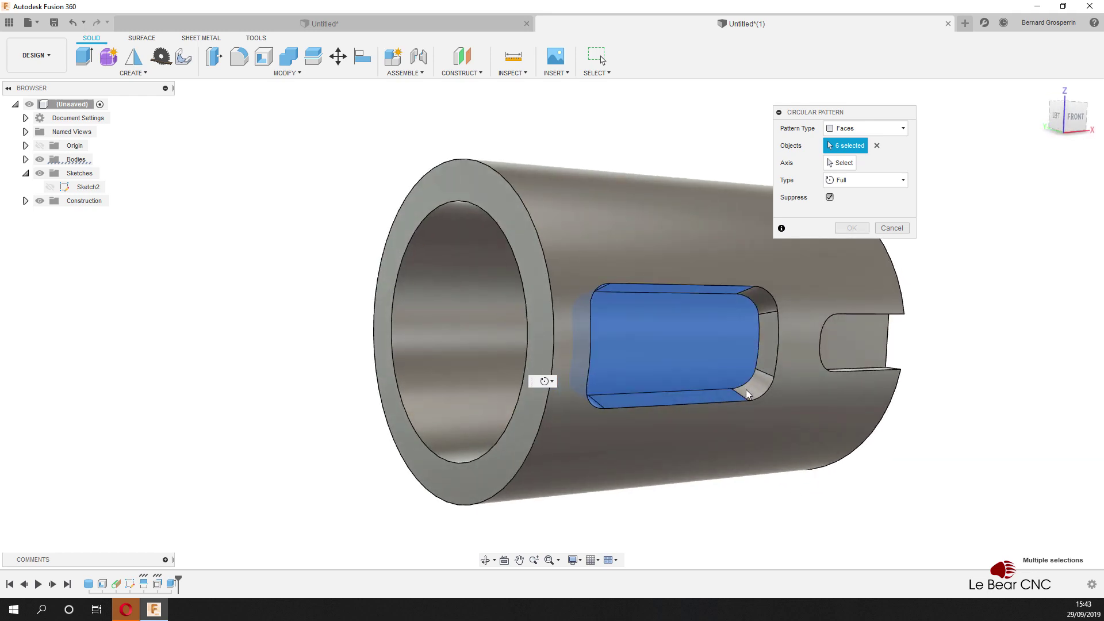
pyautogui.click(766, 315)
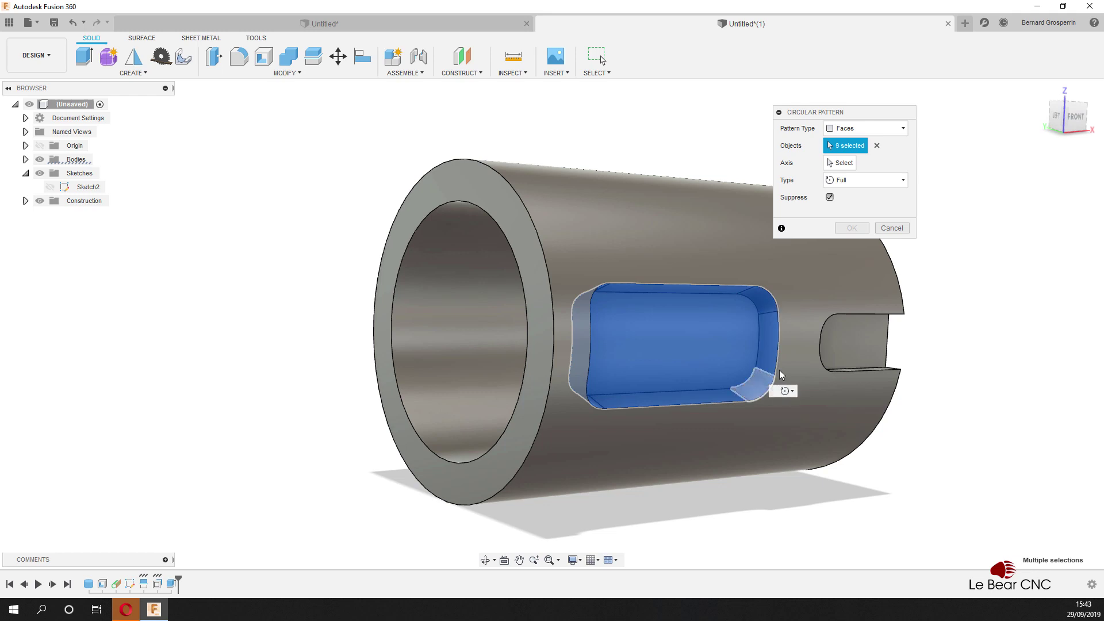
pyautogui.keyDown('shift'); pyautogui.moveTo(778, 177); pyautogui.dragTo(755, 329, button='middle'); pyautogui.keyUp('shift')
# Step: Pattern the selected pocket faces in a full circle around the tube's inner bore with a quantity of 6
pyautogui.click(842, 162)
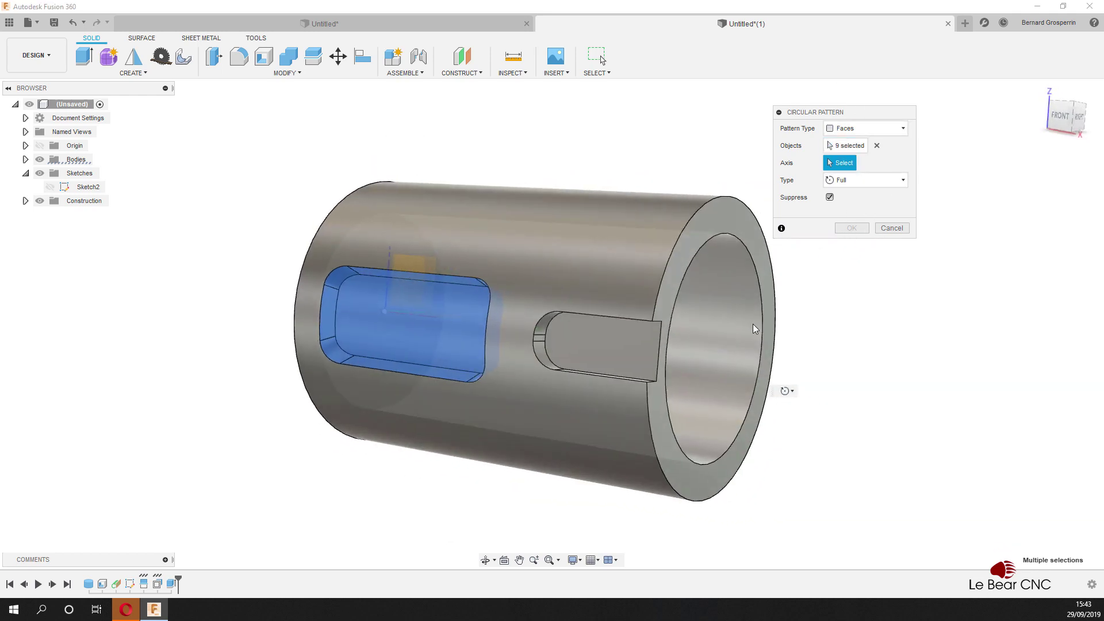
pyautogui.click(754, 329)
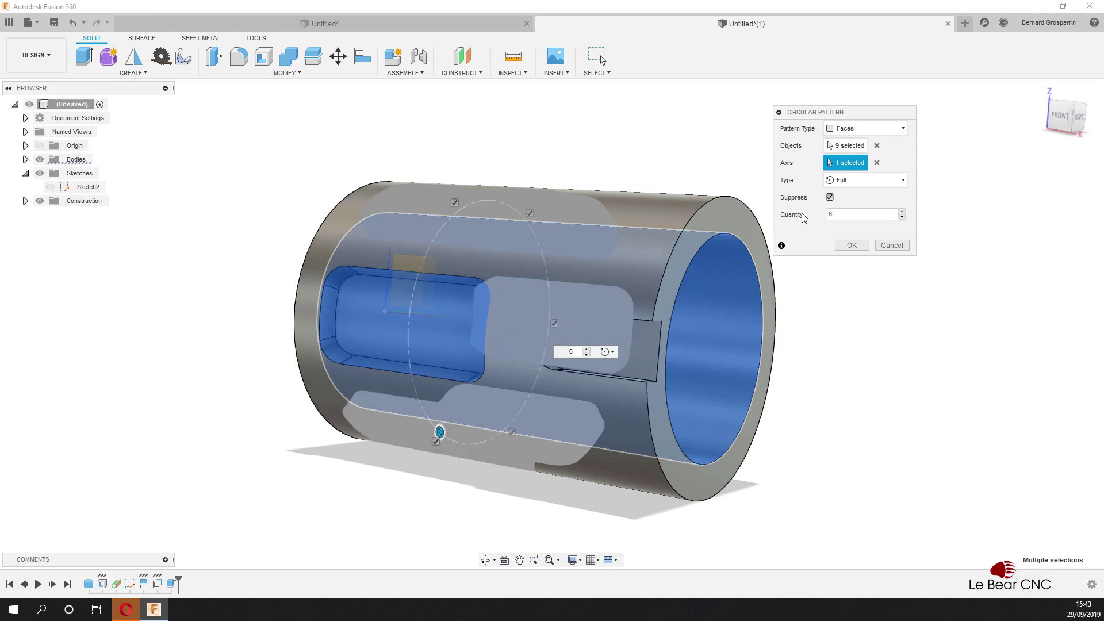
pyautogui.click(852, 245)
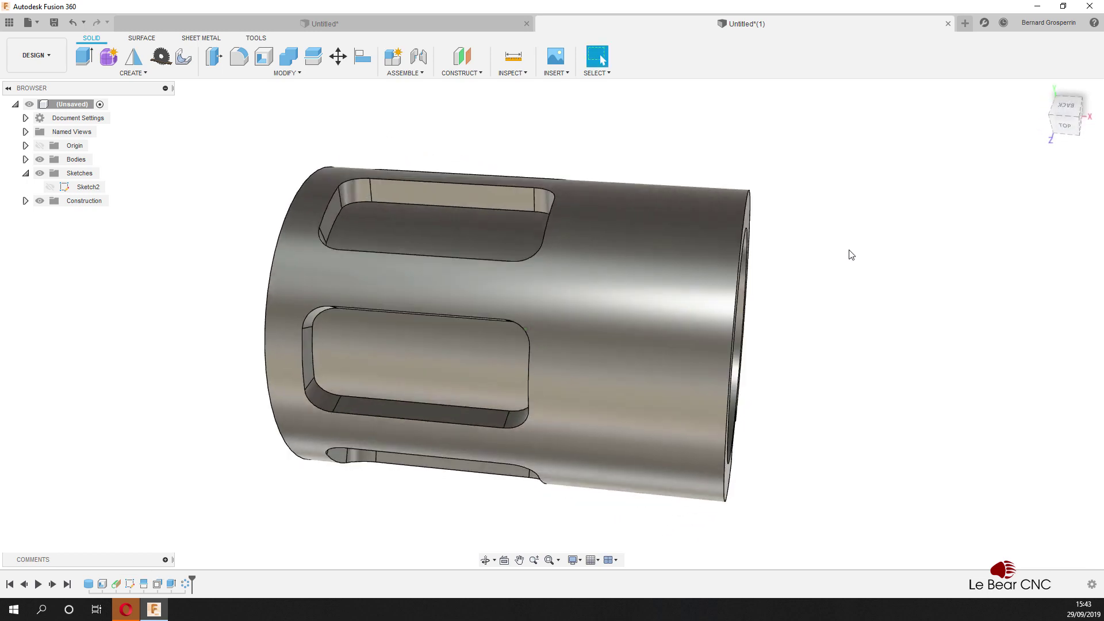
# Step: Start a circular pattern of type Features with the end slot's extruded cut as the object
pyautogui.keyDown('shift'); pyautogui.moveTo(852, 255); pyautogui.dragTo(702, 263, button='middle'); pyautogui.keyUp('shift')
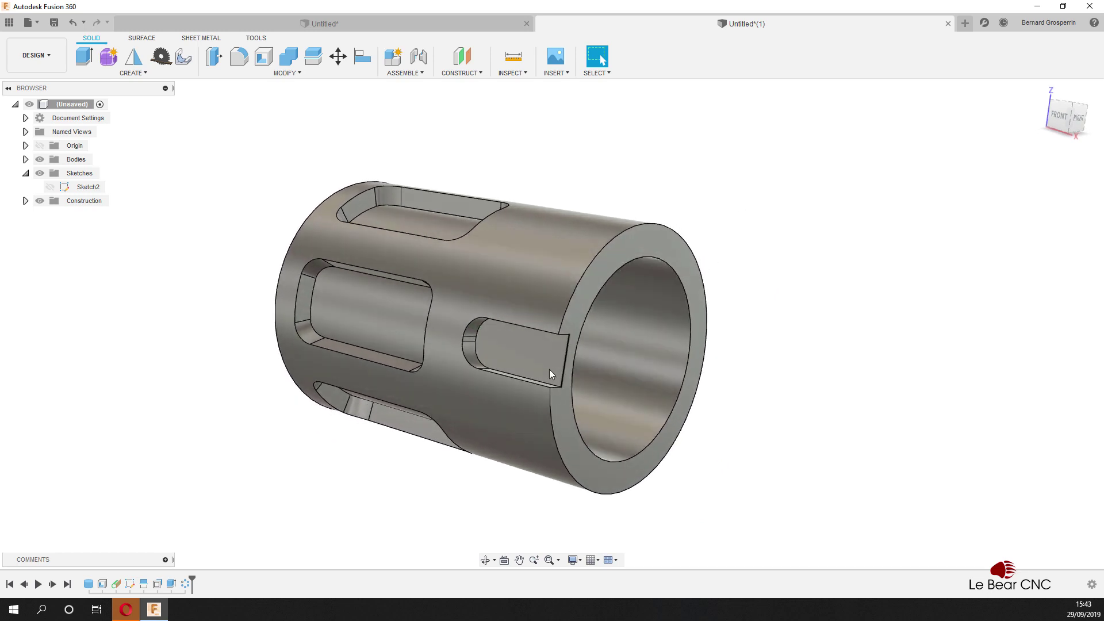
pyautogui.keyDown('shift'); pyautogui.moveTo(495, 360); pyautogui.dragTo(473, 172, button='middle'); pyautogui.keyUp('shift')
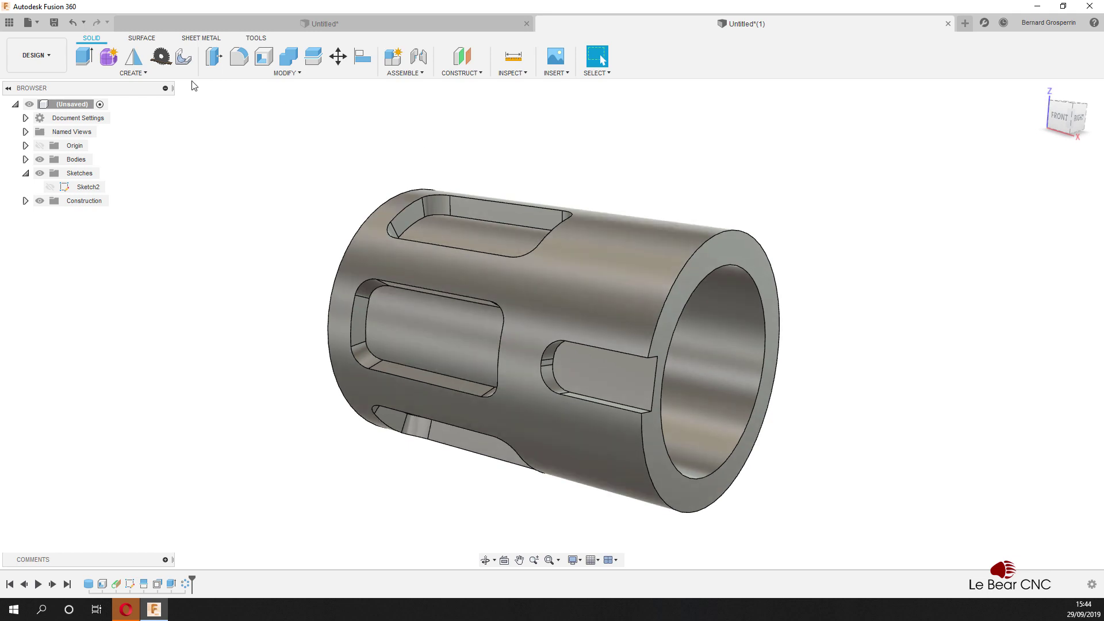
pyautogui.click(146, 73)
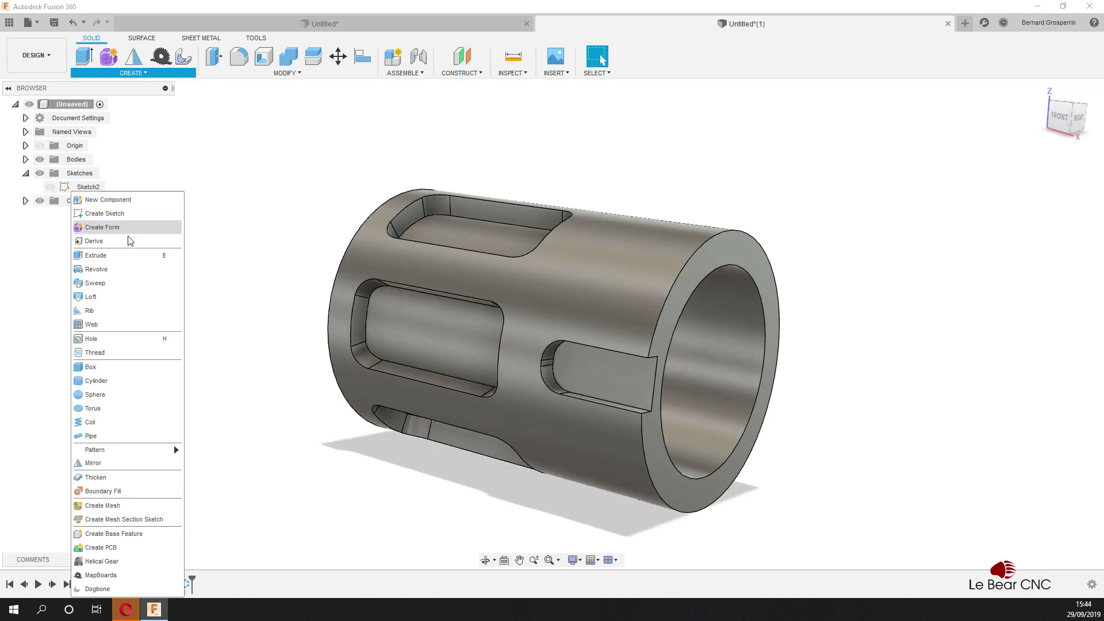
pyautogui.moveTo(115, 449)
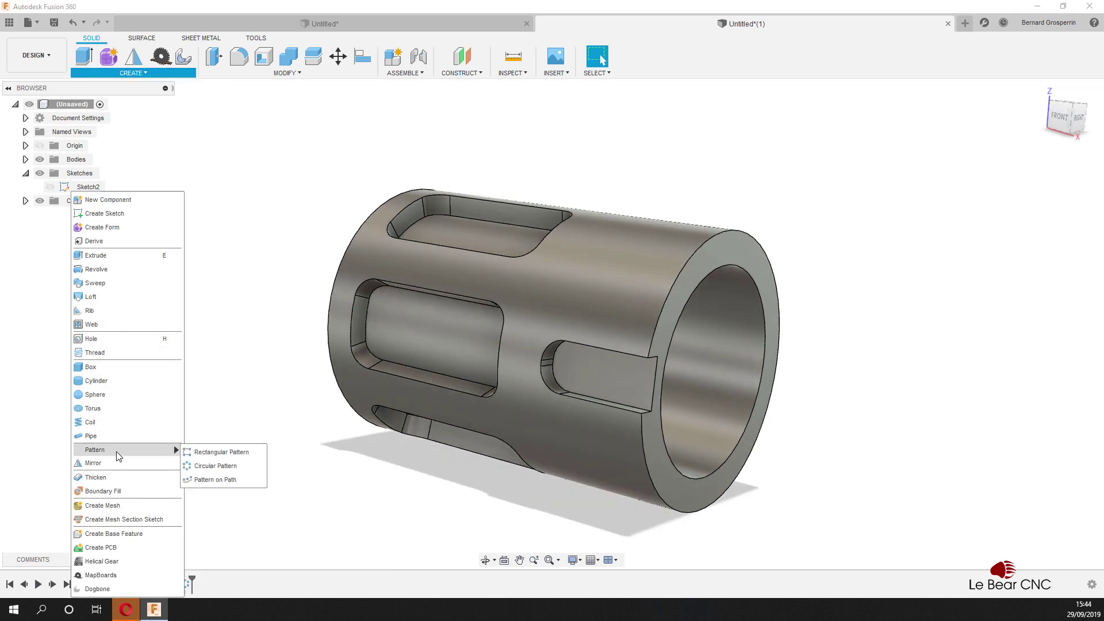
pyautogui.click(206, 466)
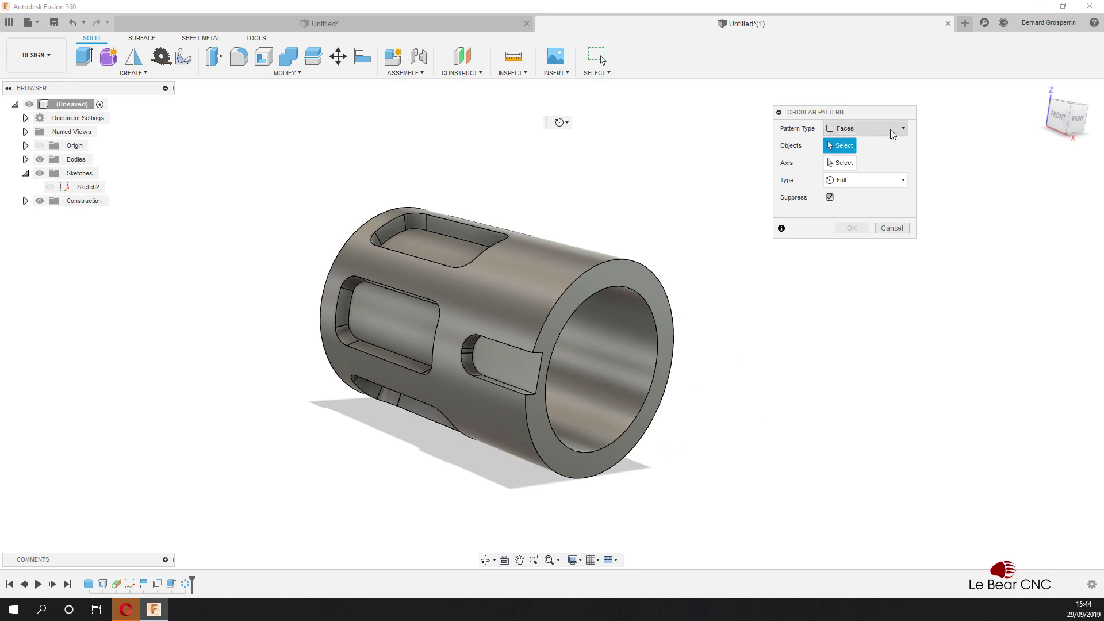
pyautogui.click(904, 130)
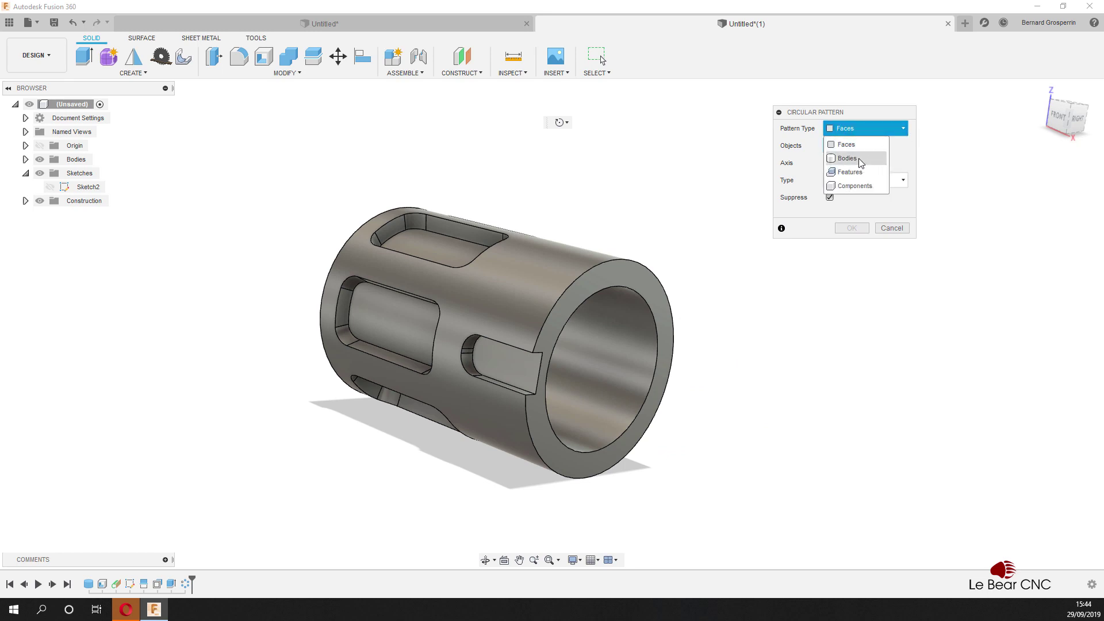
pyautogui.click(855, 180)
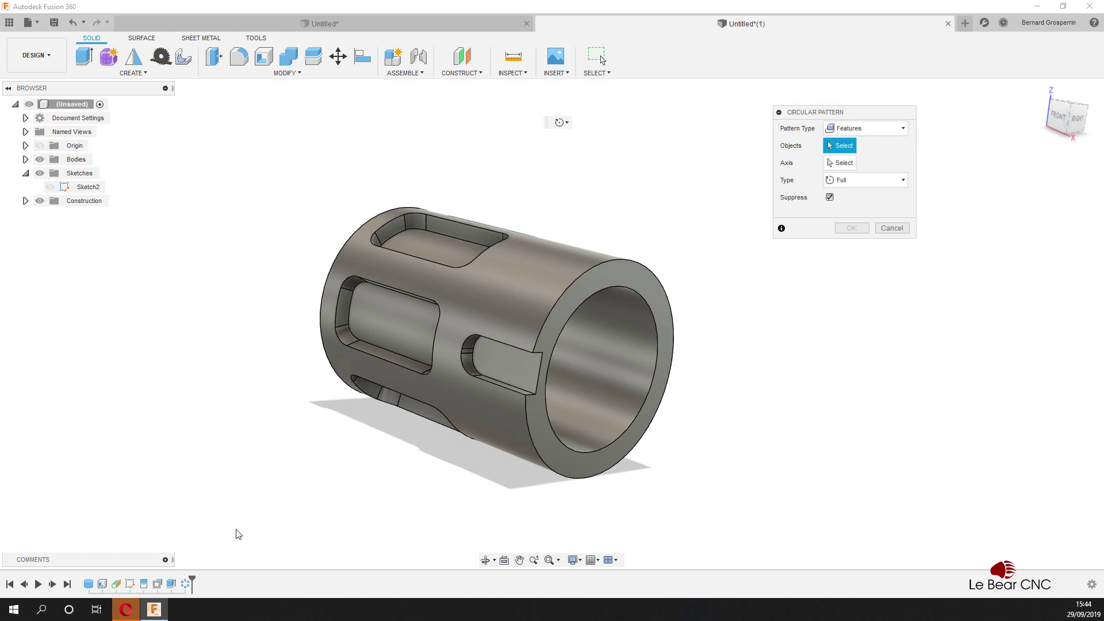
pyautogui.click(173, 585)
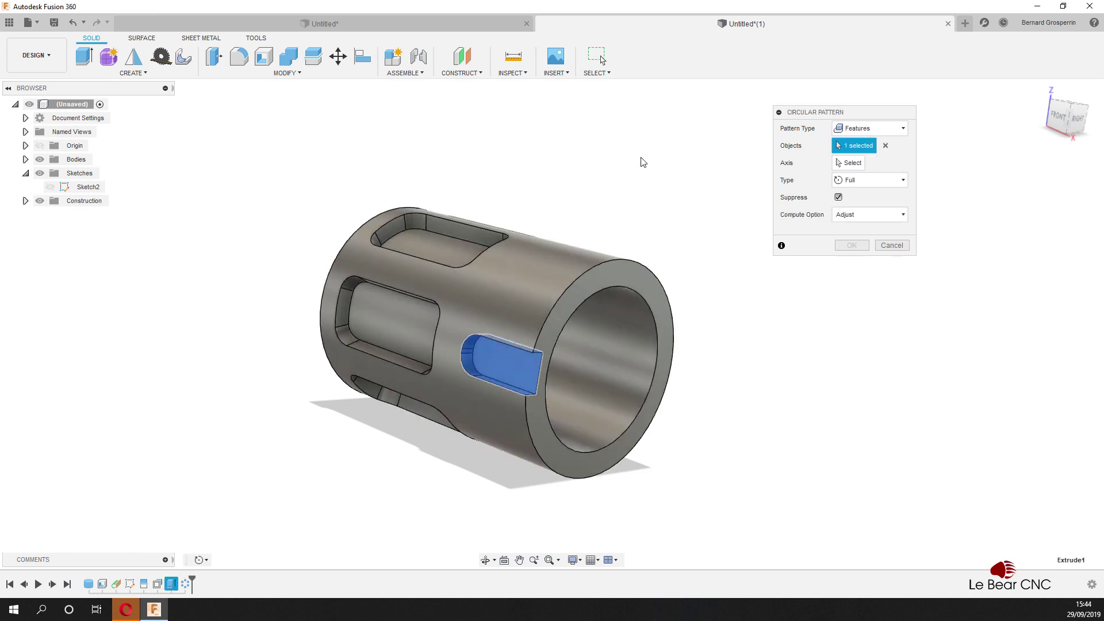
# Step: Pattern the end slot in a full circle around the tube's bore with a quantity of 12 and Suppress off
pyautogui.click(853, 166)
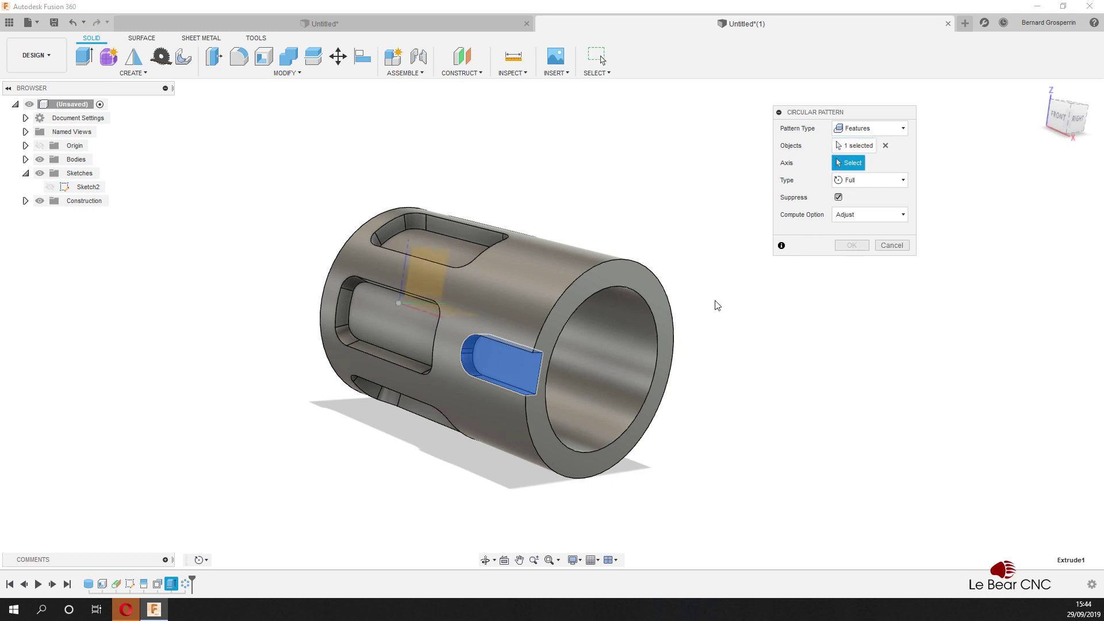
pyautogui.click(651, 327)
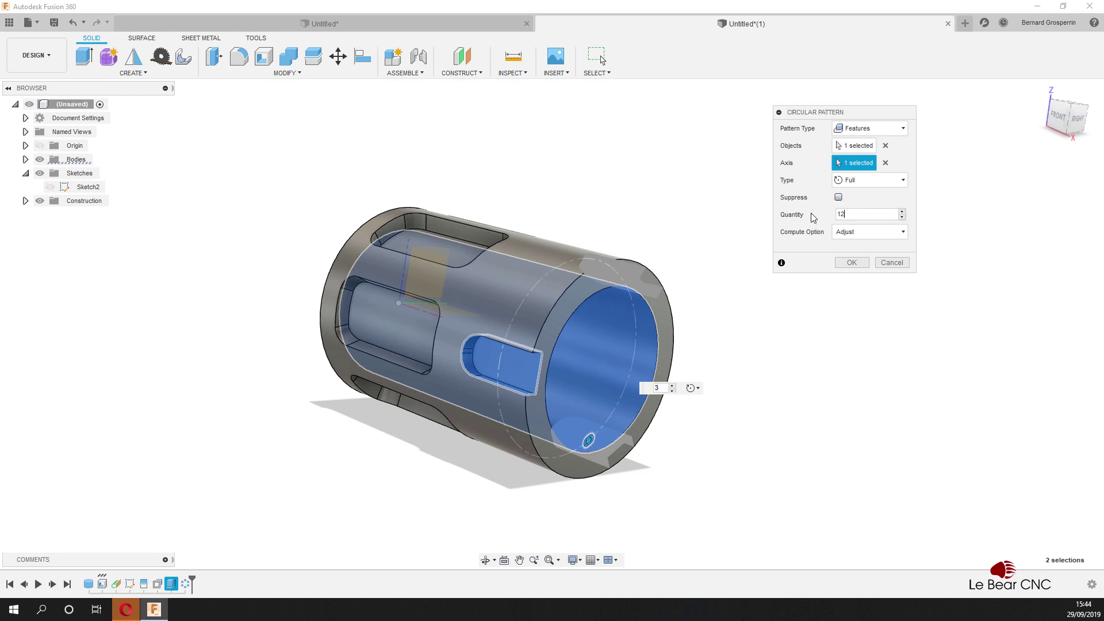
pyautogui.write('12')
pyautogui.press('Return')
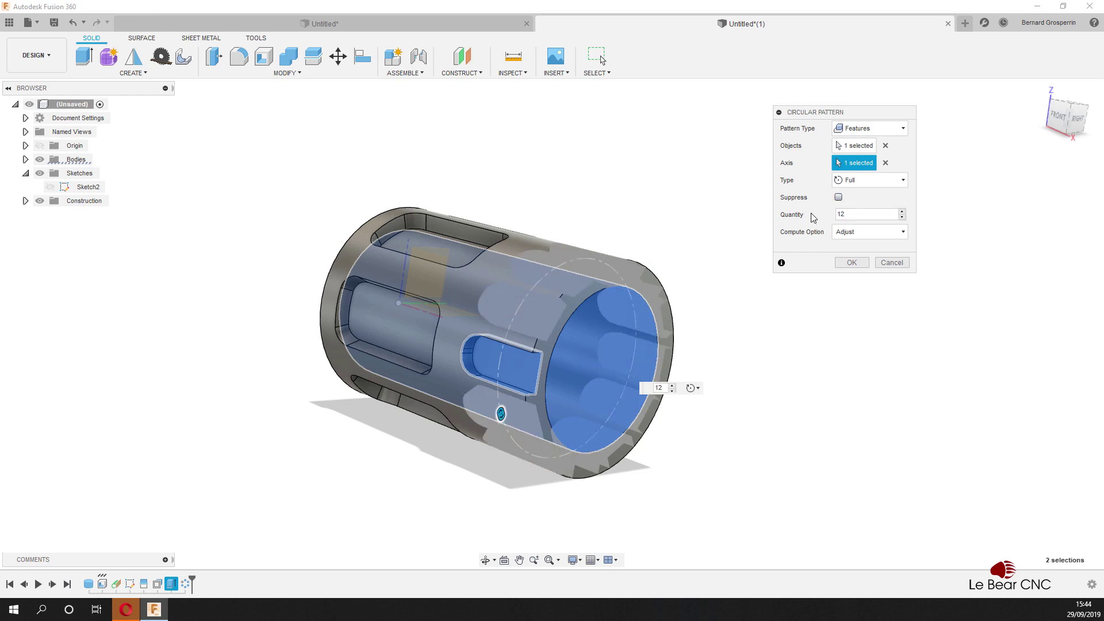
pyautogui.click(851, 264)
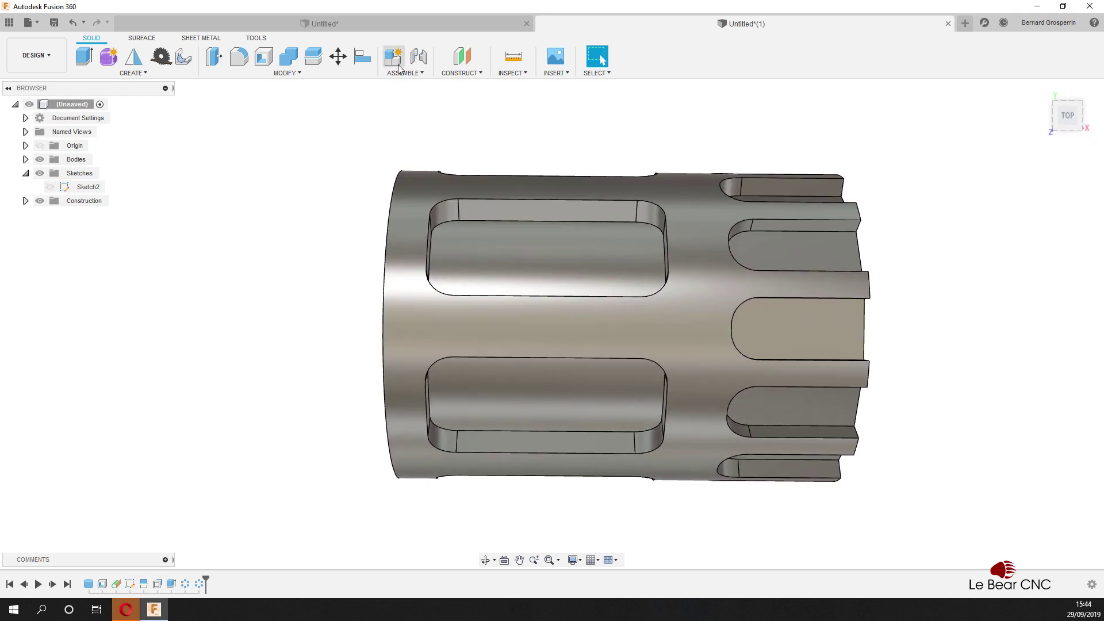
# Step: Create a construction plane tangent to the tube's outer cylindrical face at an angle of 0 degrees
pyautogui.click(462, 74)
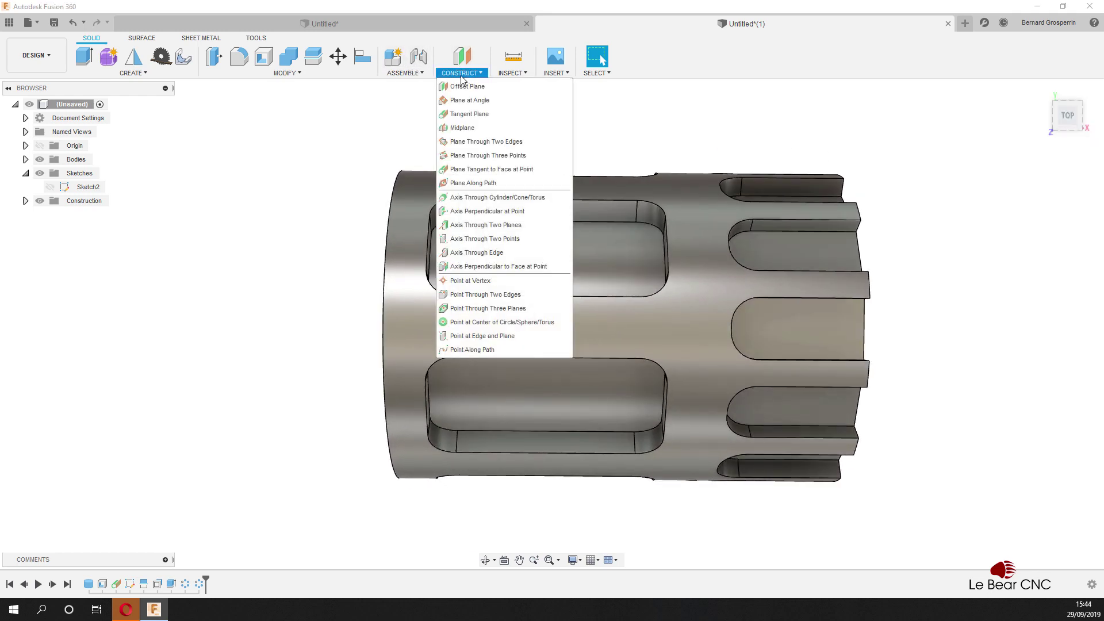
pyautogui.click(463, 115)
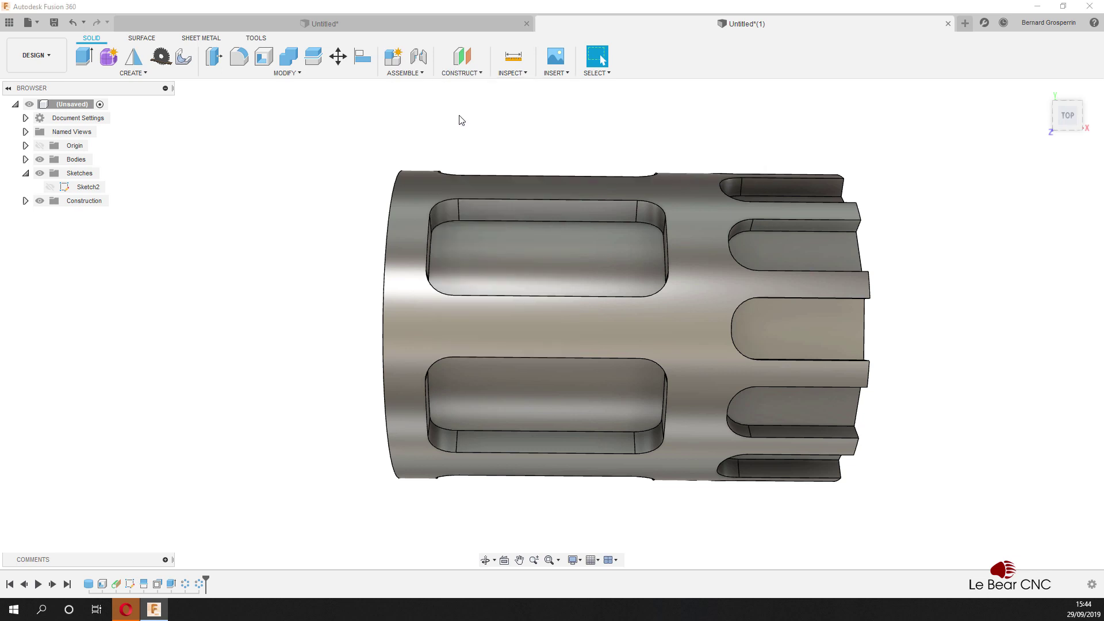
pyautogui.click(431, 320)
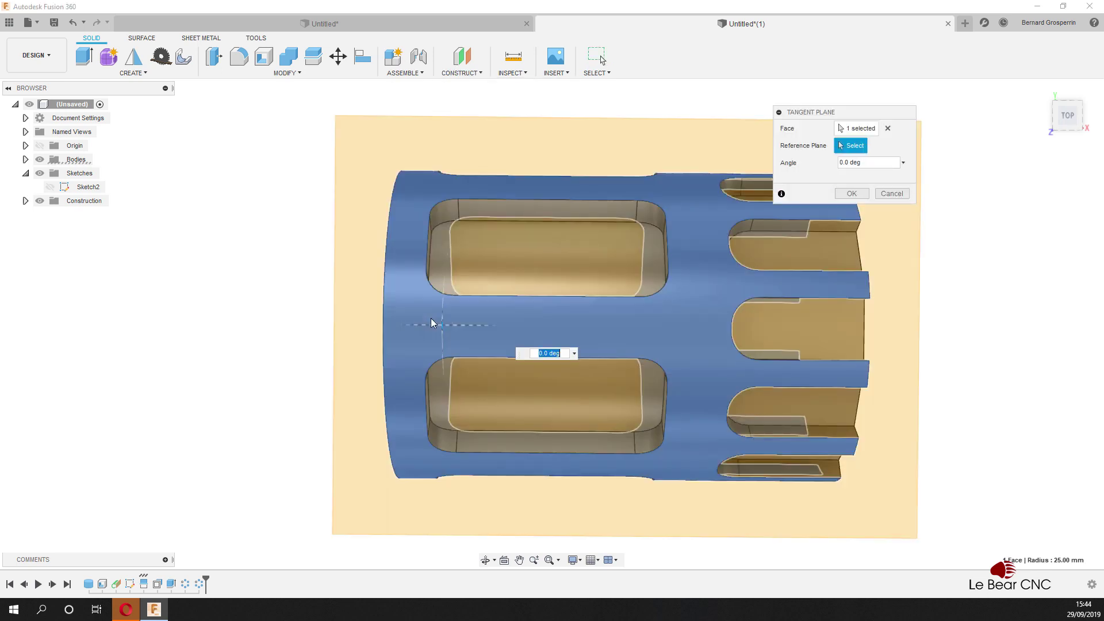
pyautogui.keyDown('shift'); pyautogui.moveTo(626, 156); pyautogui.dragTo(690, 212, button='middle'); pyautogui.keyUp('shift')
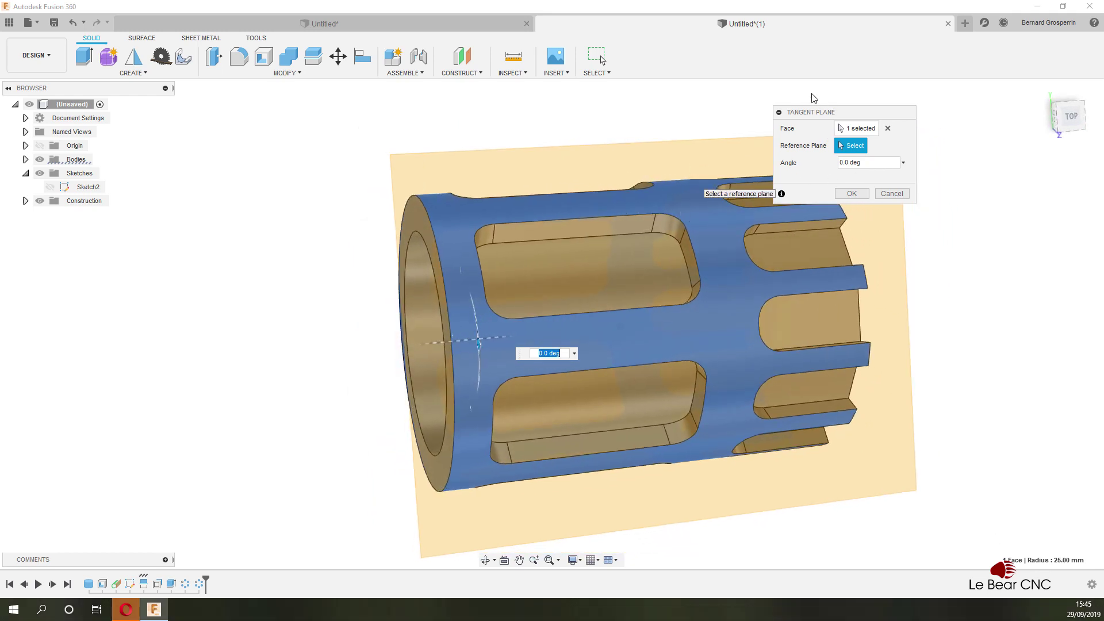
pyautogui.click(851, 194)
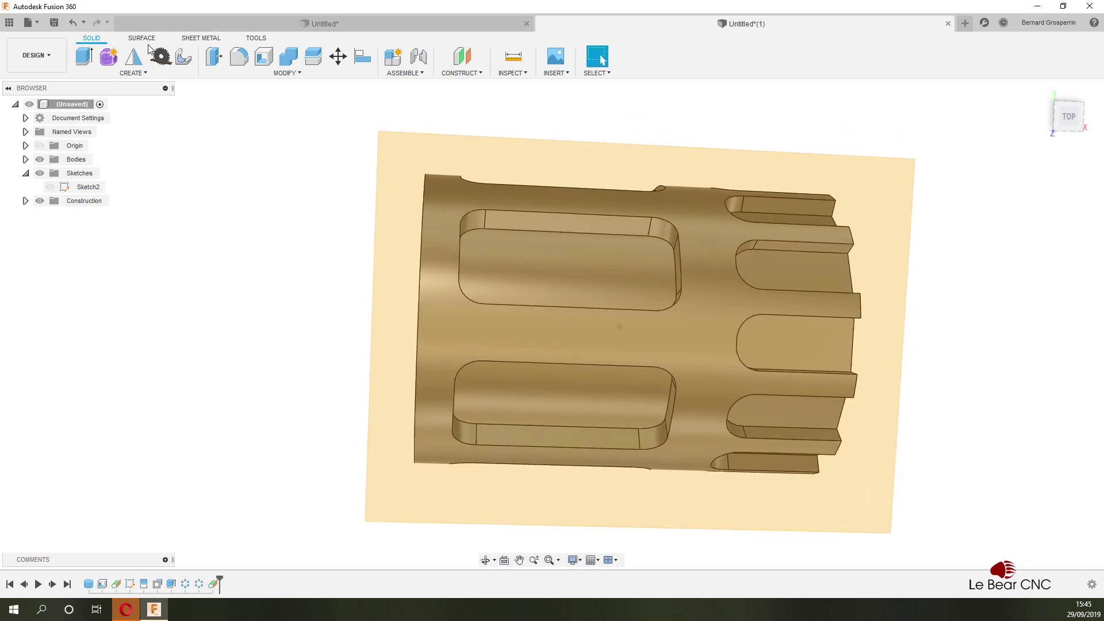
# Step: Sketch two points about 39 mm apart on the new tangent plane's X axis, one near the tube's plain end and one just before the end slots
pyautogui.click(126, 73)
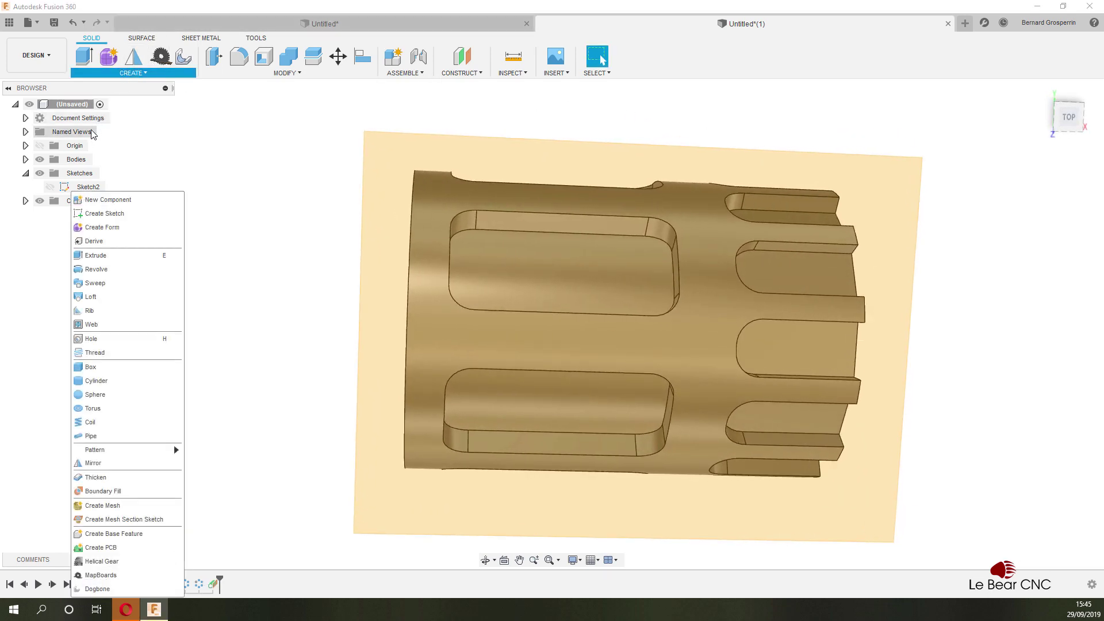
pyautogui.click(86, 215)
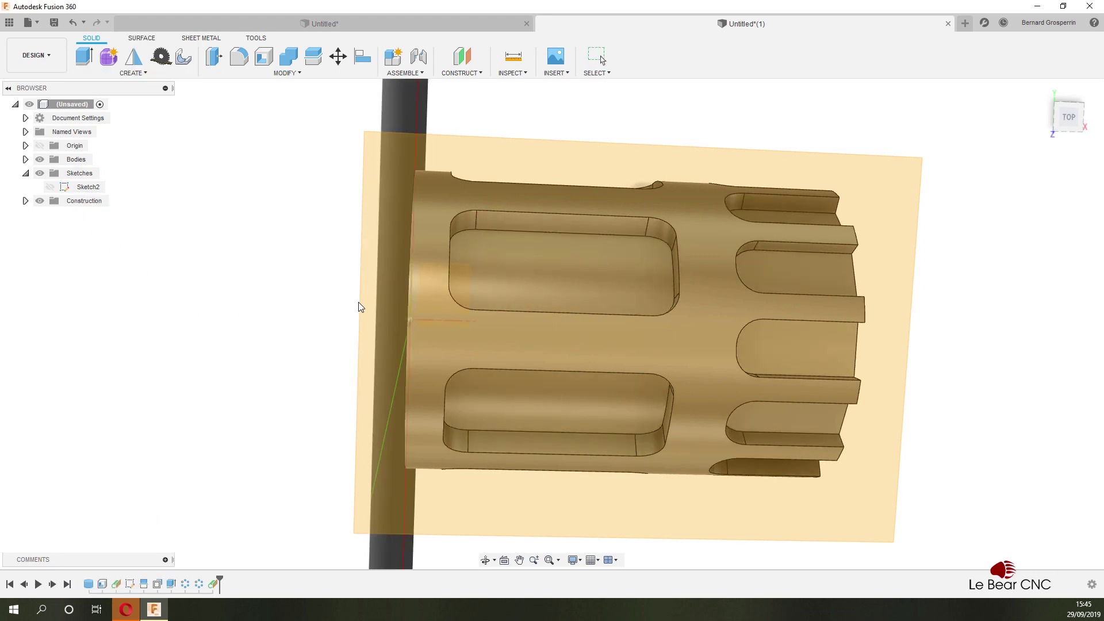
pyautogui.click(385, 226)
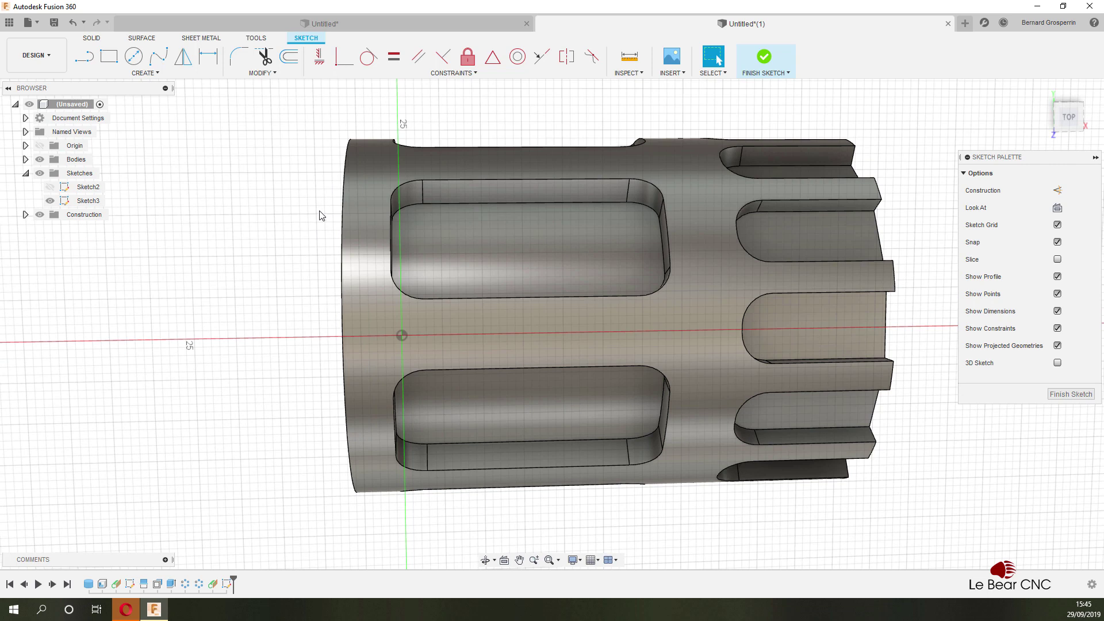
pyautogui.click(153, 74)
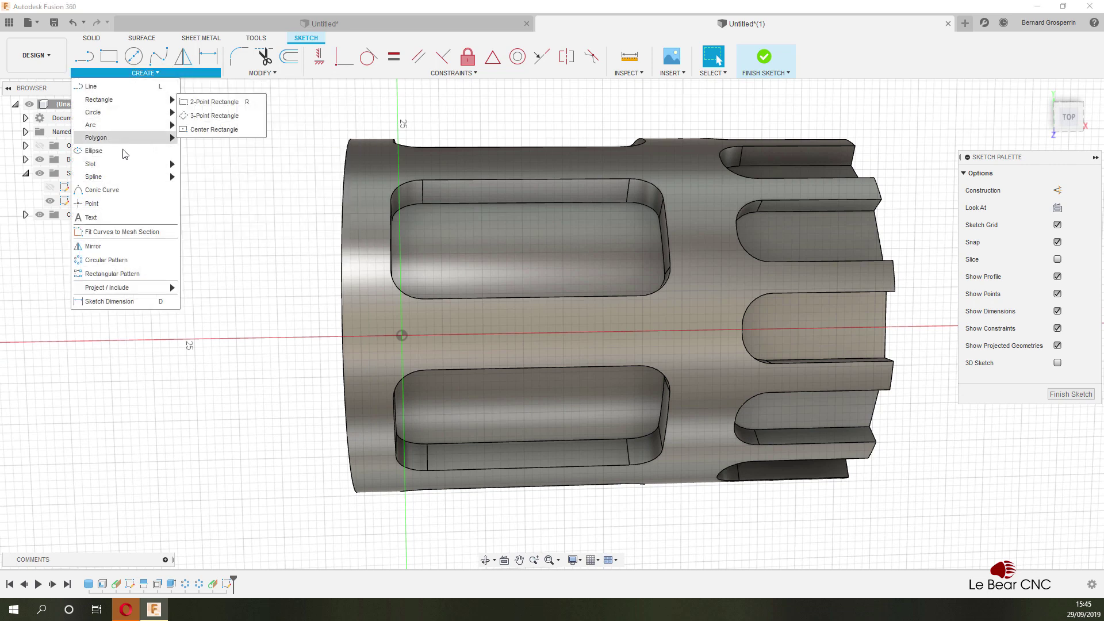
pyautogui.click(103, 204)
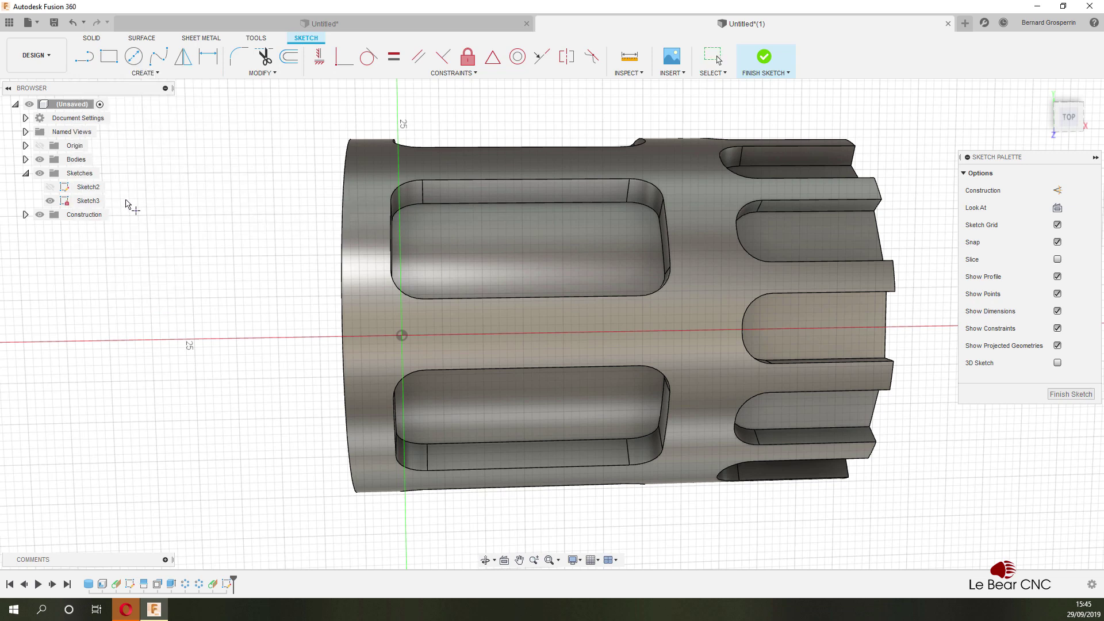
pyautogui.click(242, 265)
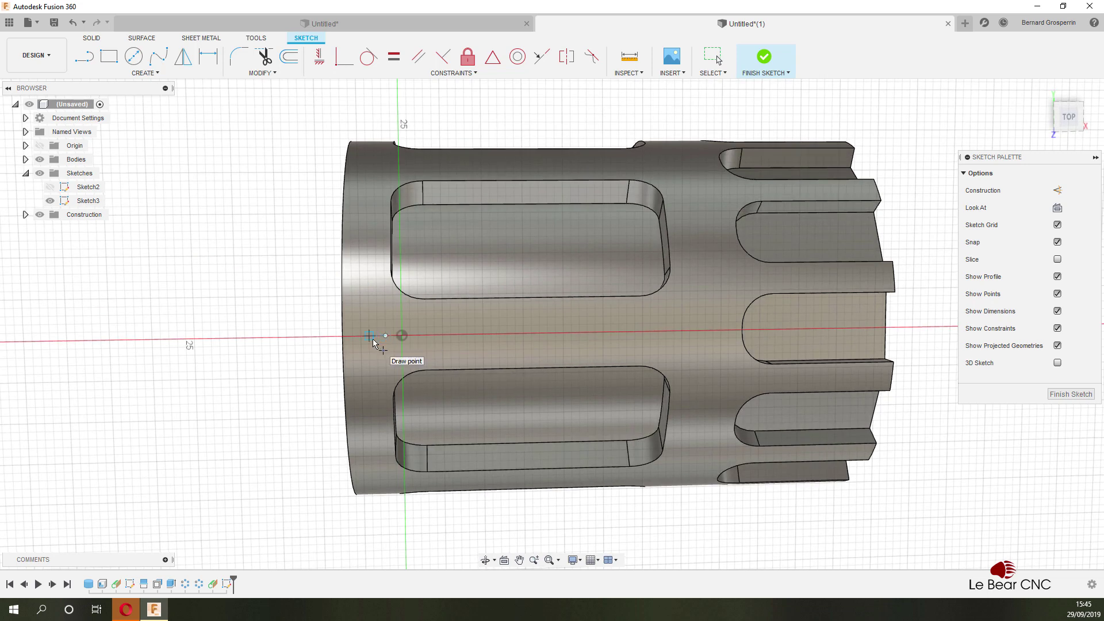
pyautogui.click(385, 335)
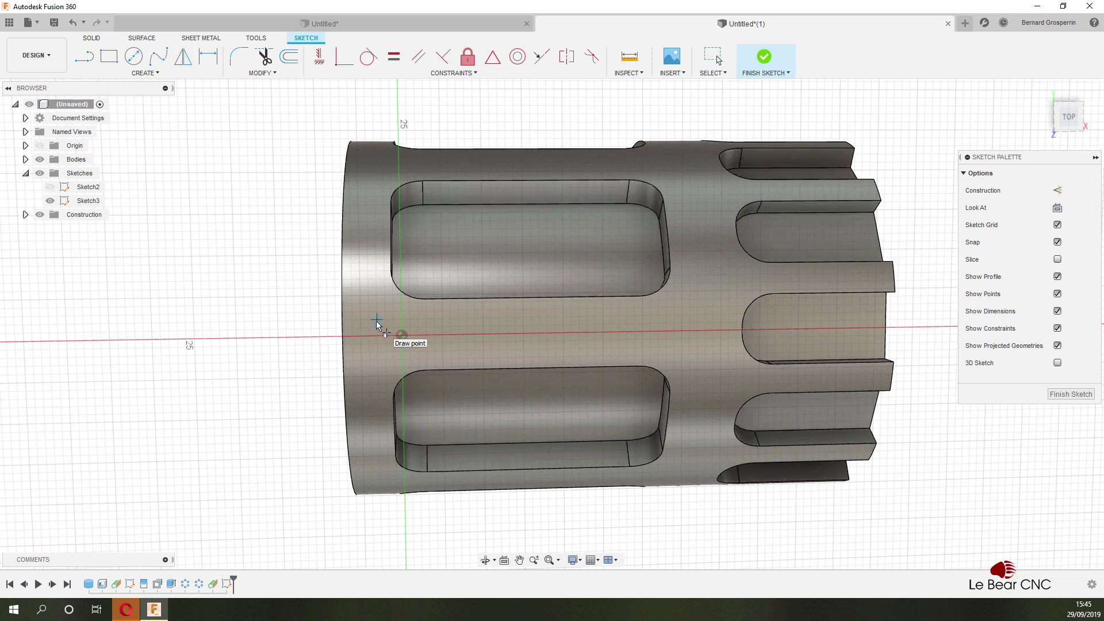
pyautogui.click(697, 330)
pyautogui.press('Escape')
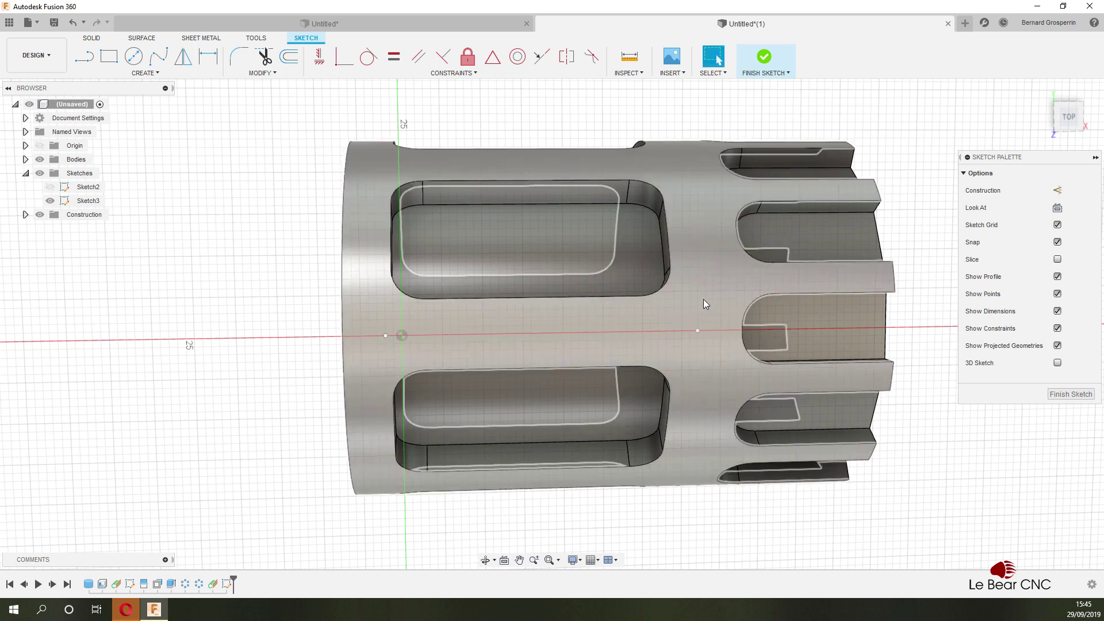
# Step: Dimension the distance between the two sketch points and set it to 39 mm
pyautogui.press('d')
pyautogui.click(697, 330)
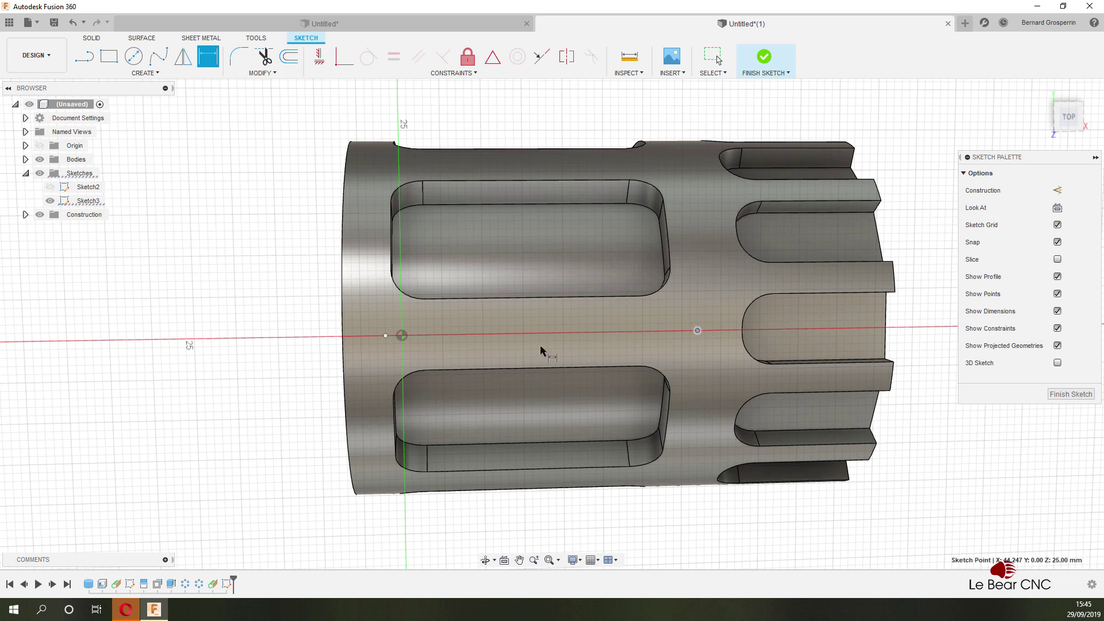
pyautogui.click(385, 336)
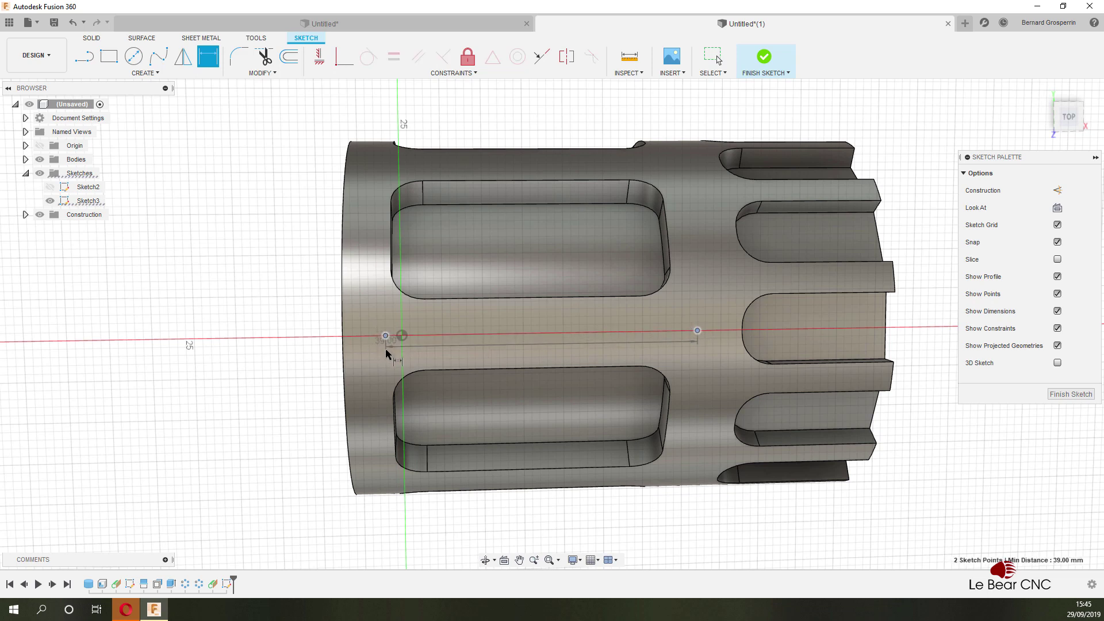
pyautogui.click(399, 358)
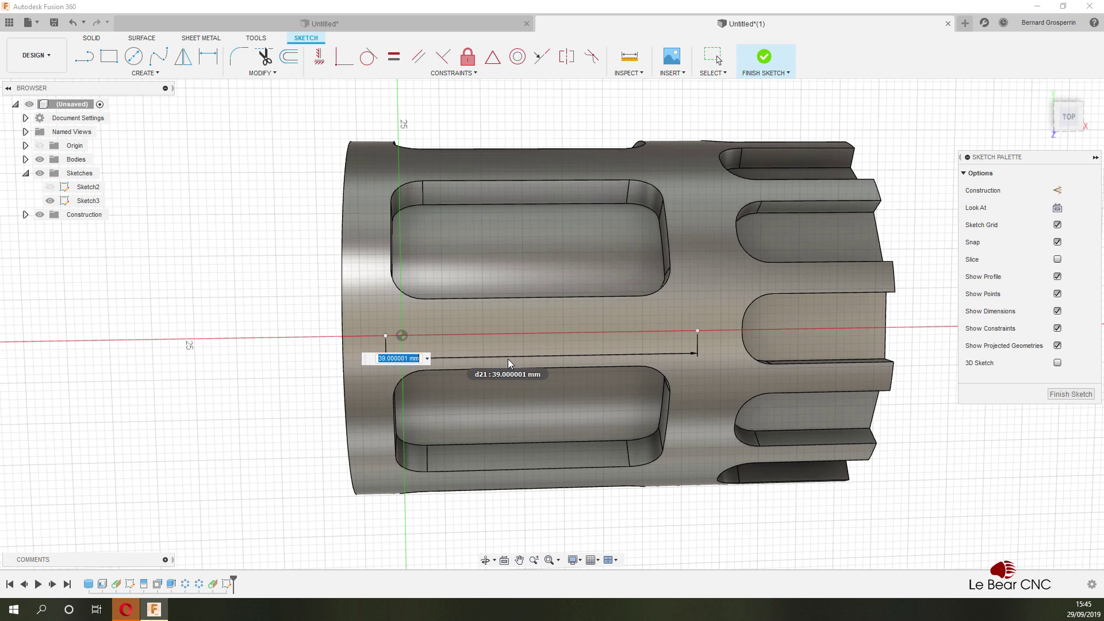
pyautogui.write('39')
pyautogui.press('Return')
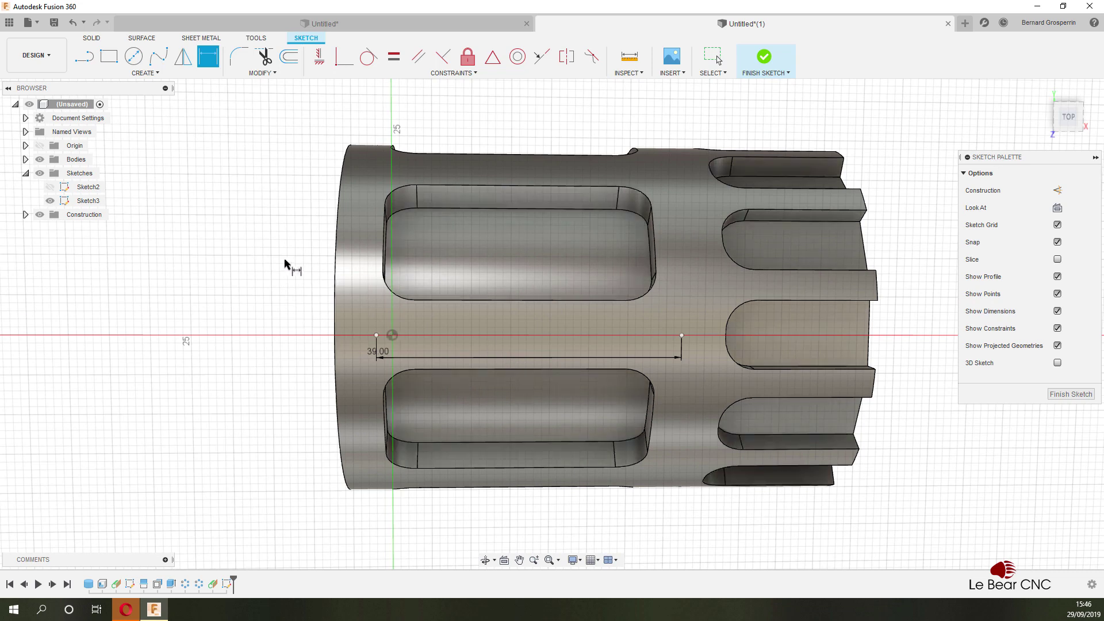
pyautogui.press('Escape')
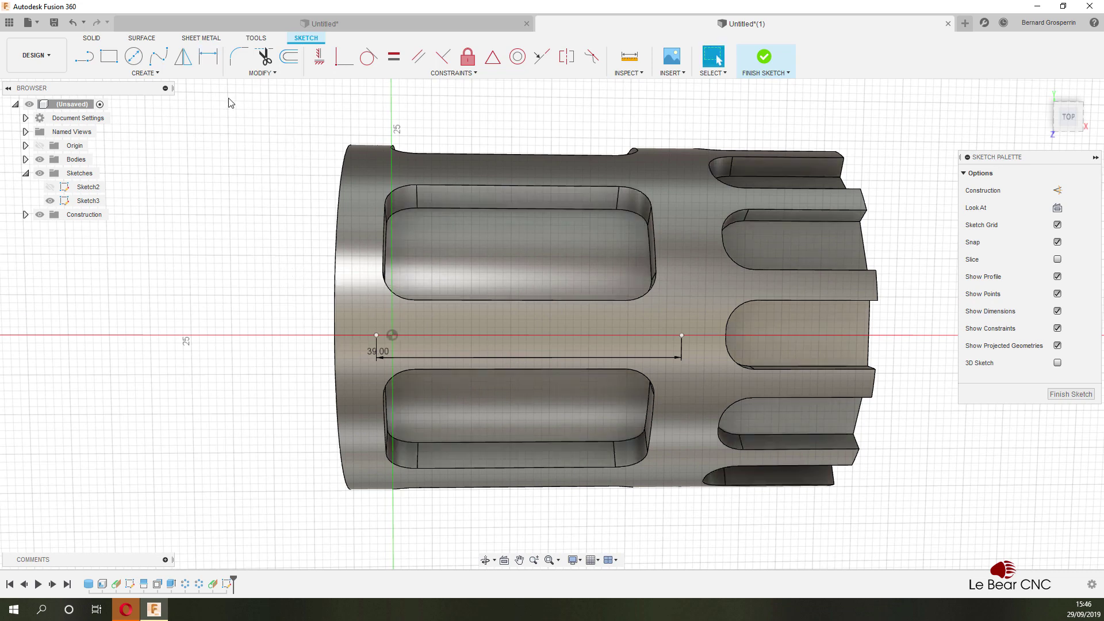
# Step: Start a rectangular sketch pattern of the point nearest the plain end, running along the tube's length with a quantity of 5
pyautogui.click(159, 76)
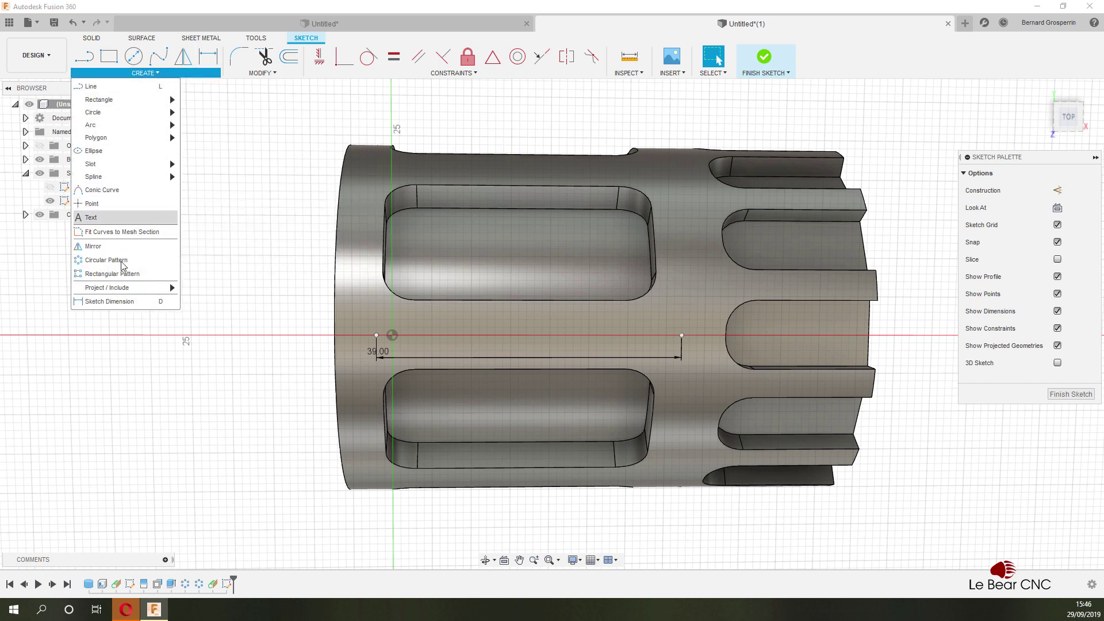
pyautogui.click(115, 275)
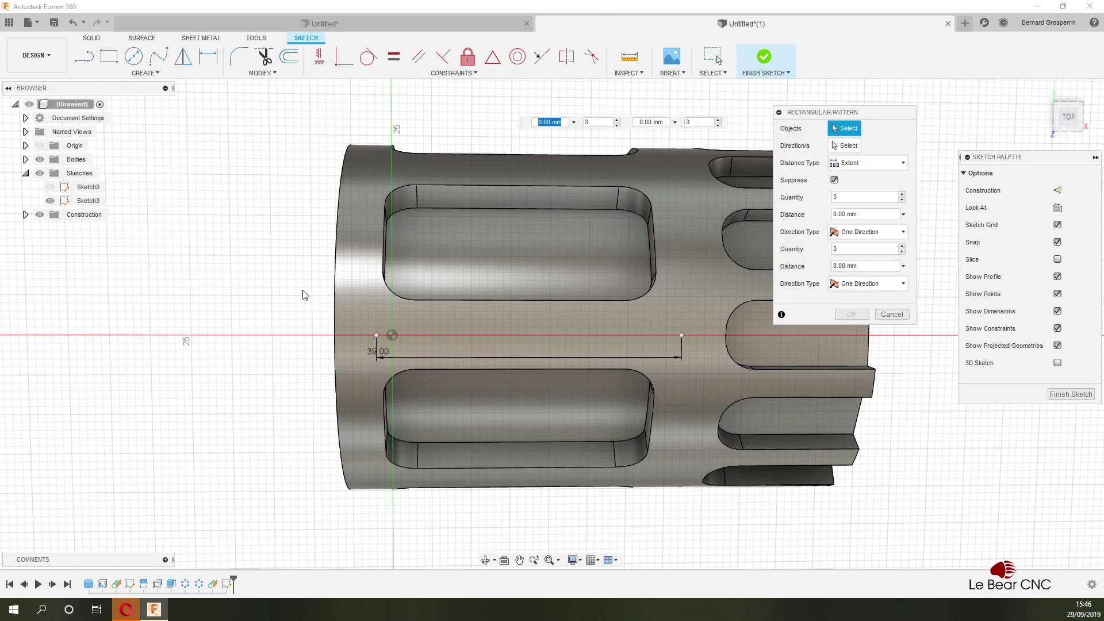
pyautogui.click(380, 335)
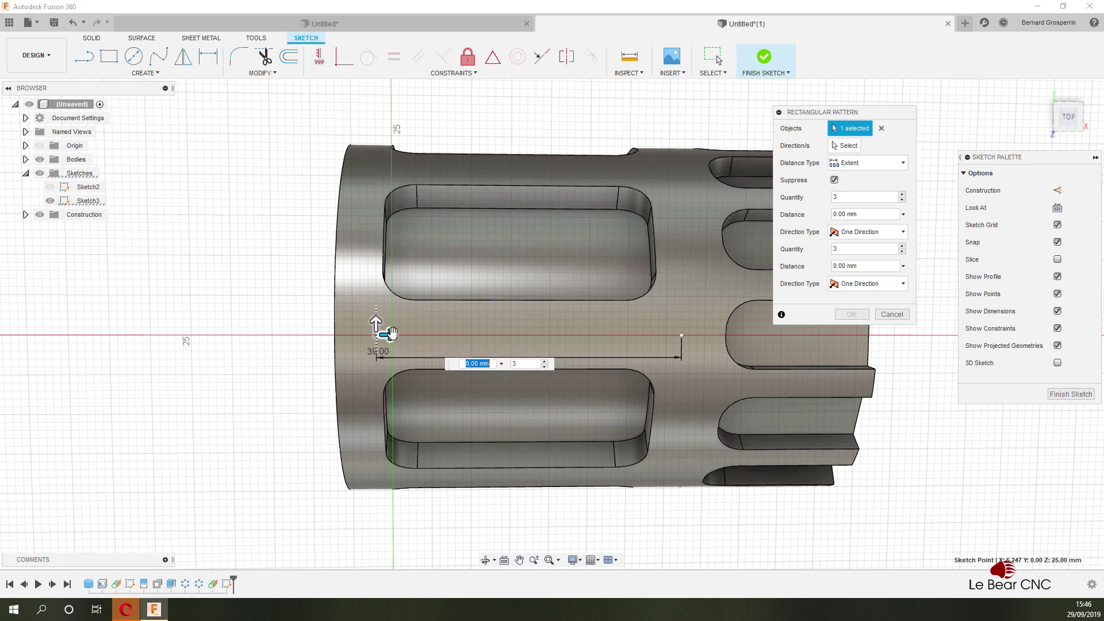
pyautogui.click(845, 147)
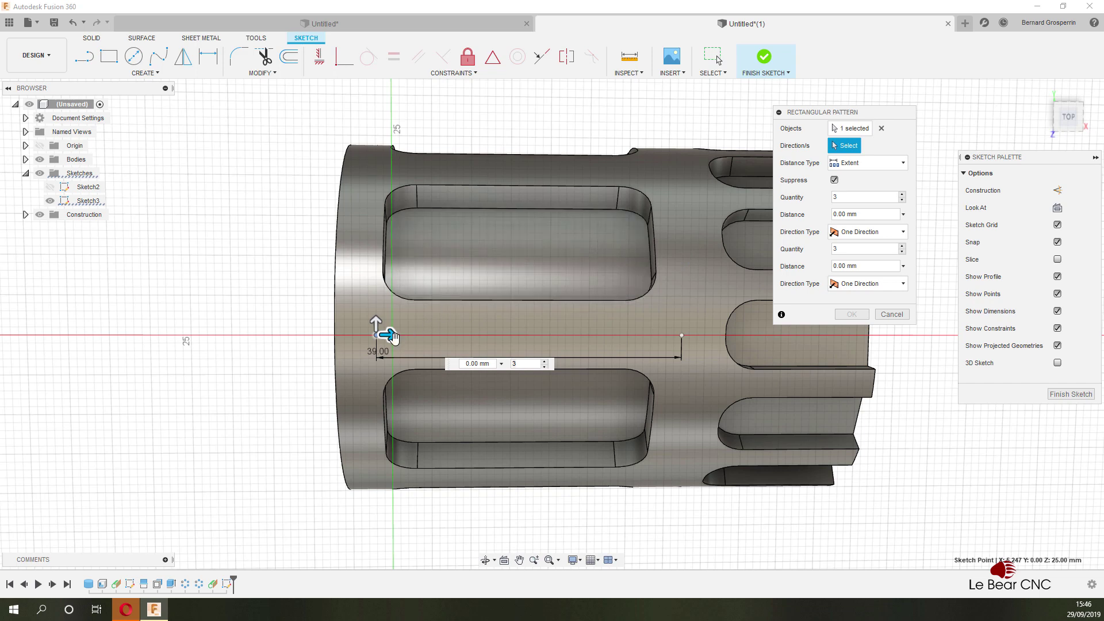
pyautogui.moveTo(393, 337); pyautogui.dragTo(419, 342)
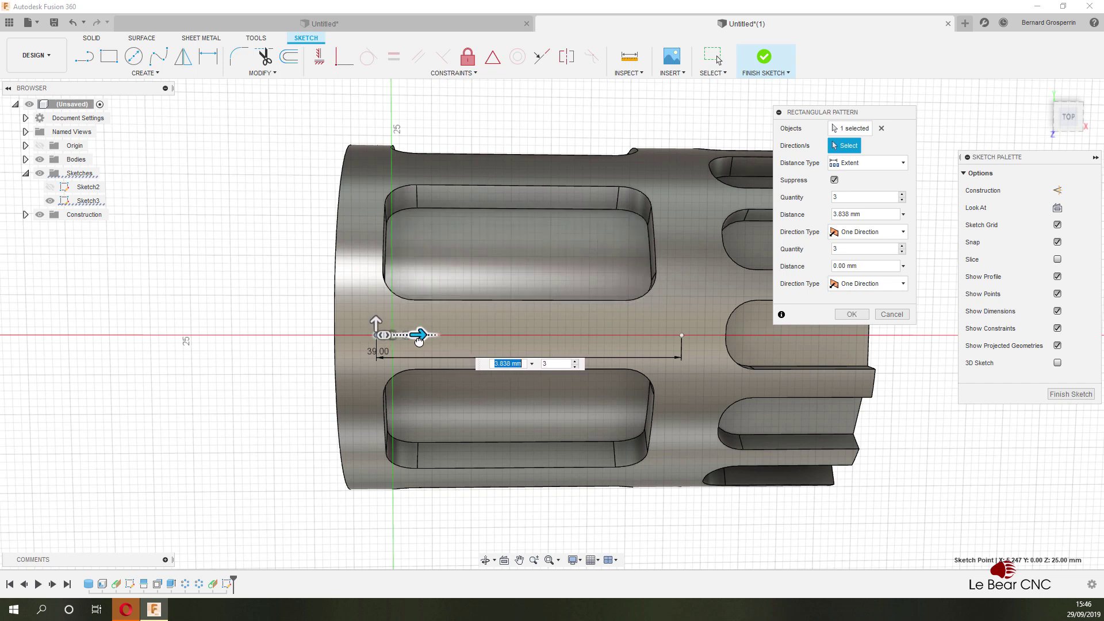
pyautogui.press('Tab')
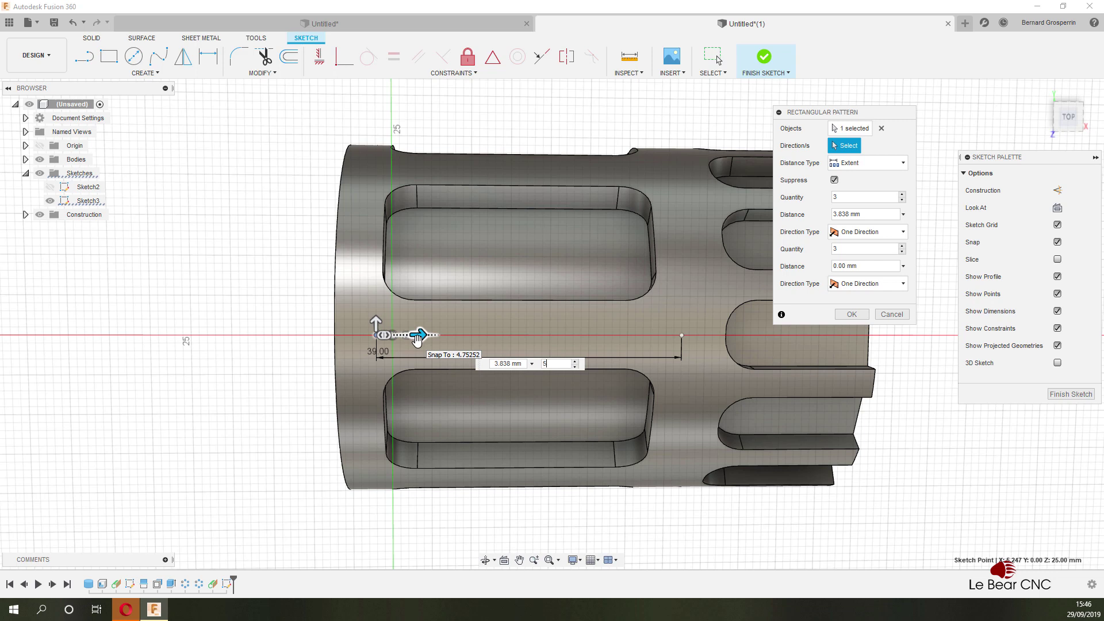
pyautogui.write('5')
pyautogui.press('Return')
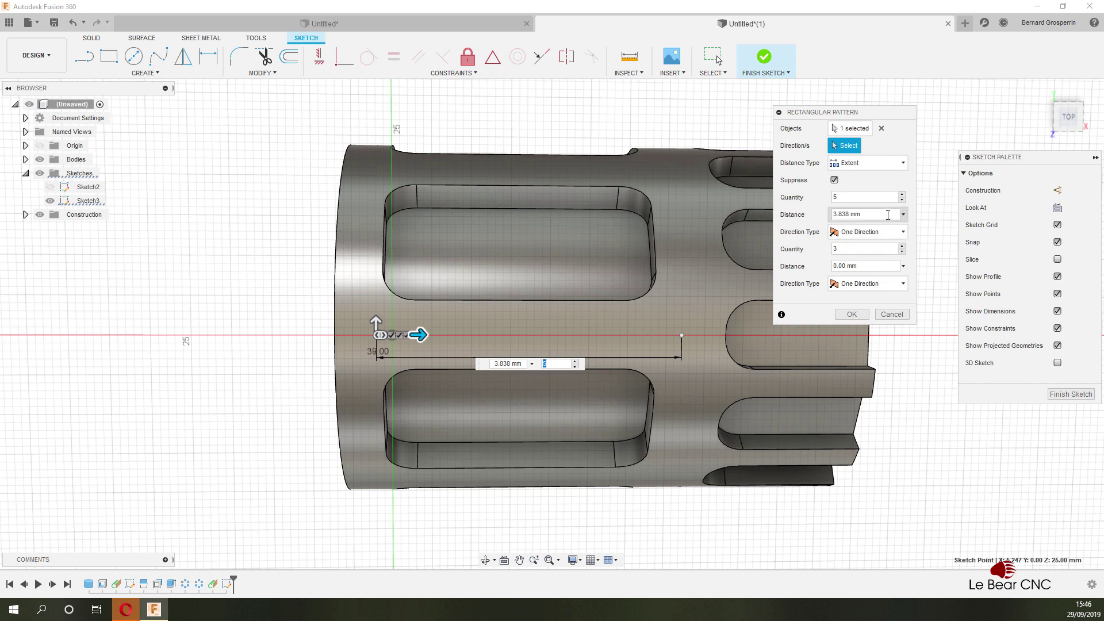
# Step: Set the point pattern's total extent to 39 mm, apply it and finish the sketch
pyautogui.click(888, 214)
pyautogui.write('39')
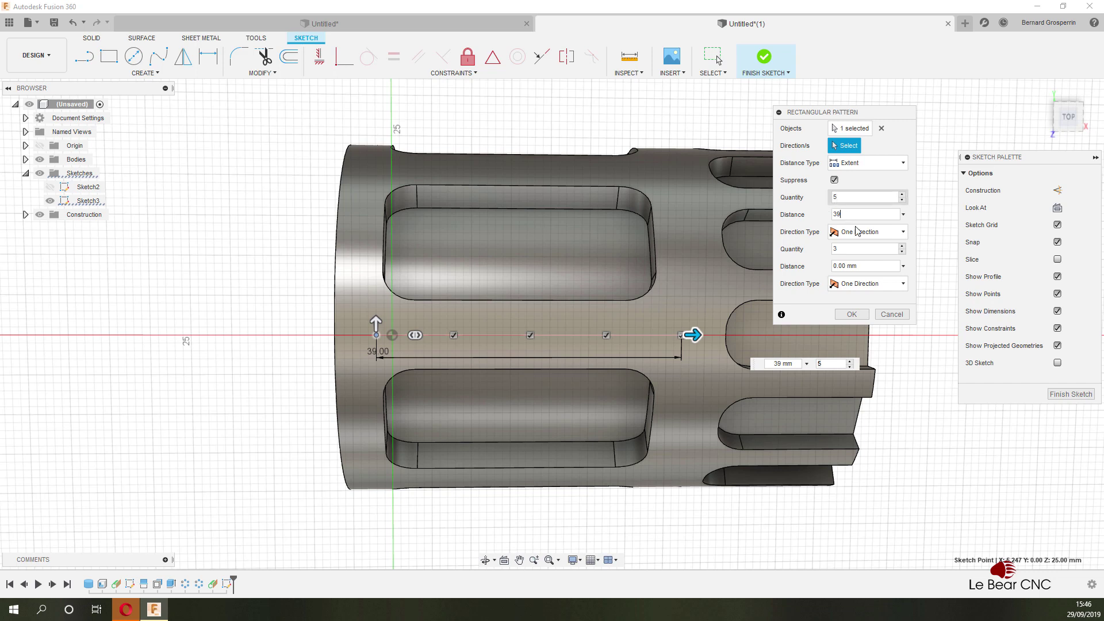
pyautogui.click(855, 313)
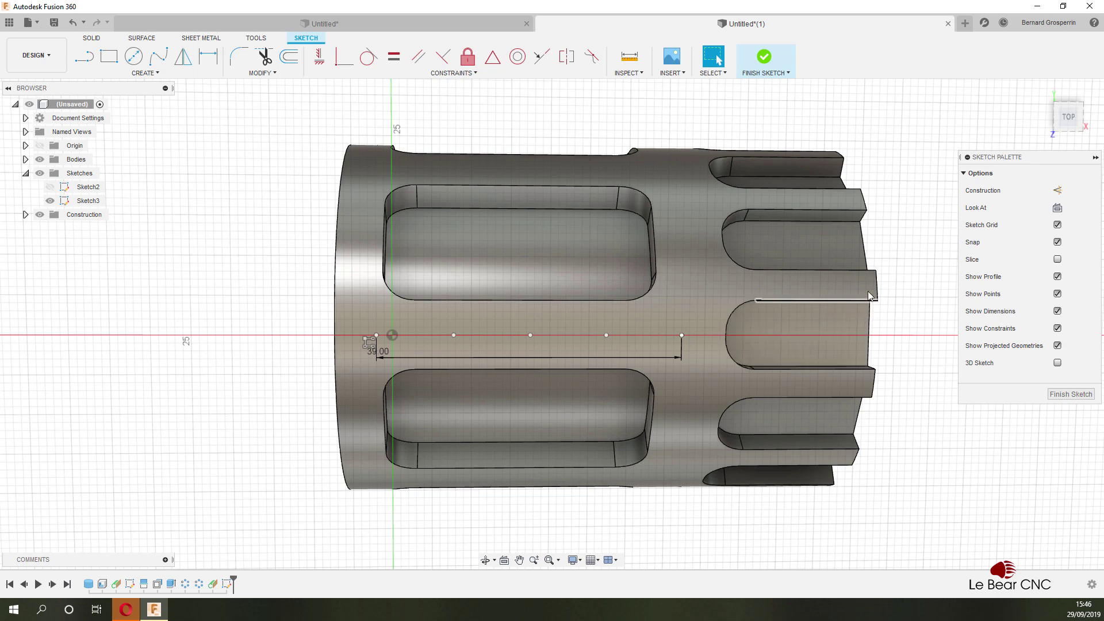
pyautogui.moveTo(894, 154)
pyautogui.keyDown('shift'); pyautogui.mouseDown(button='middle')
pyautogui.moveTo(862, 141)
pyautogui.moveTo(1074, 382)
pyautogui.mouseUp(button='middle'); pyautogui.keyUp('shift')
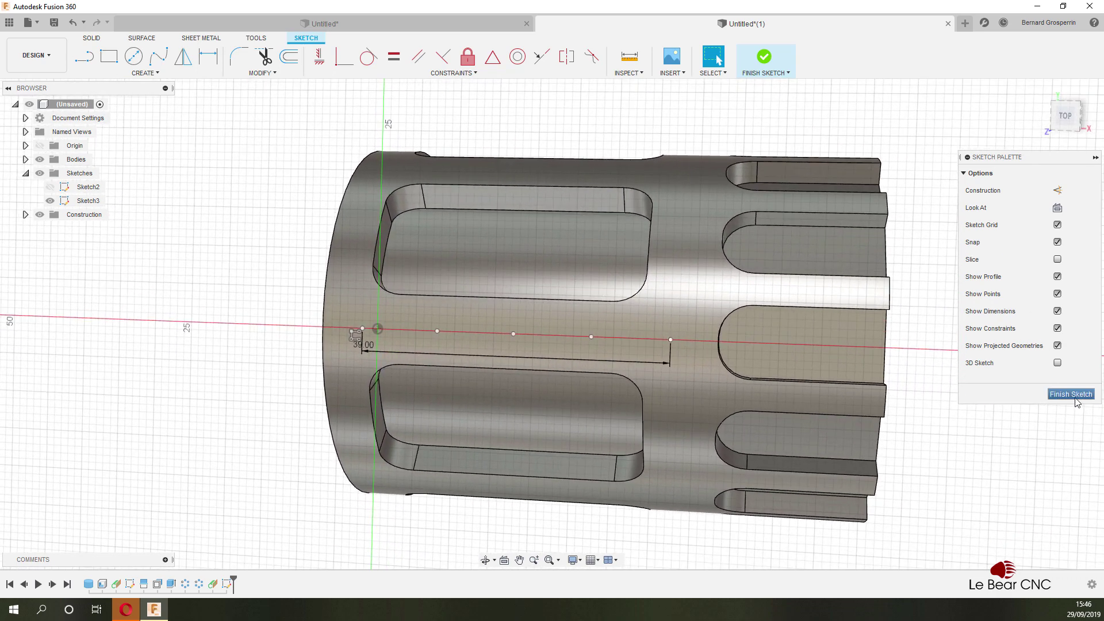
pyautogui.click(1074, 397)
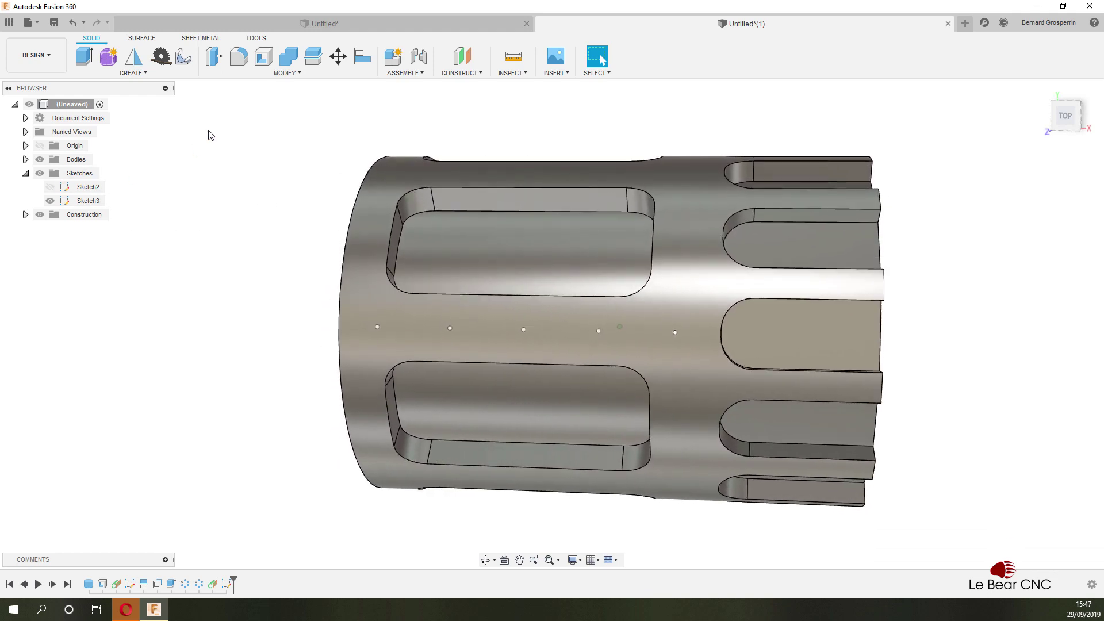
# Step: Start the Hole command and place holes on all five sketch points along the tube
pyautogui.click(152, 74)
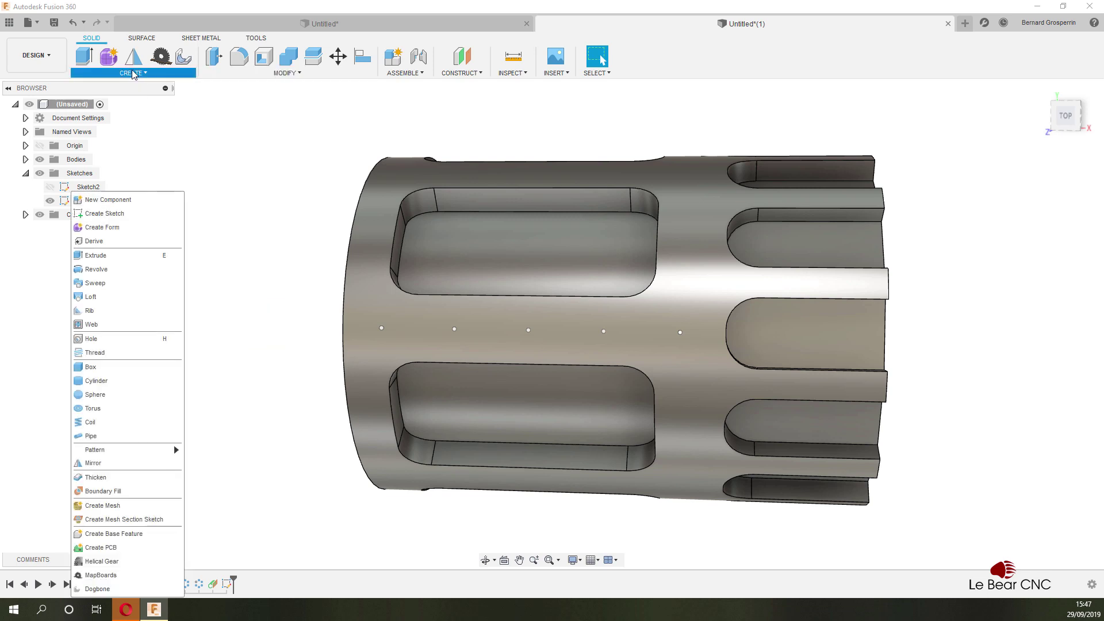
pyautogui.click(93, 339)
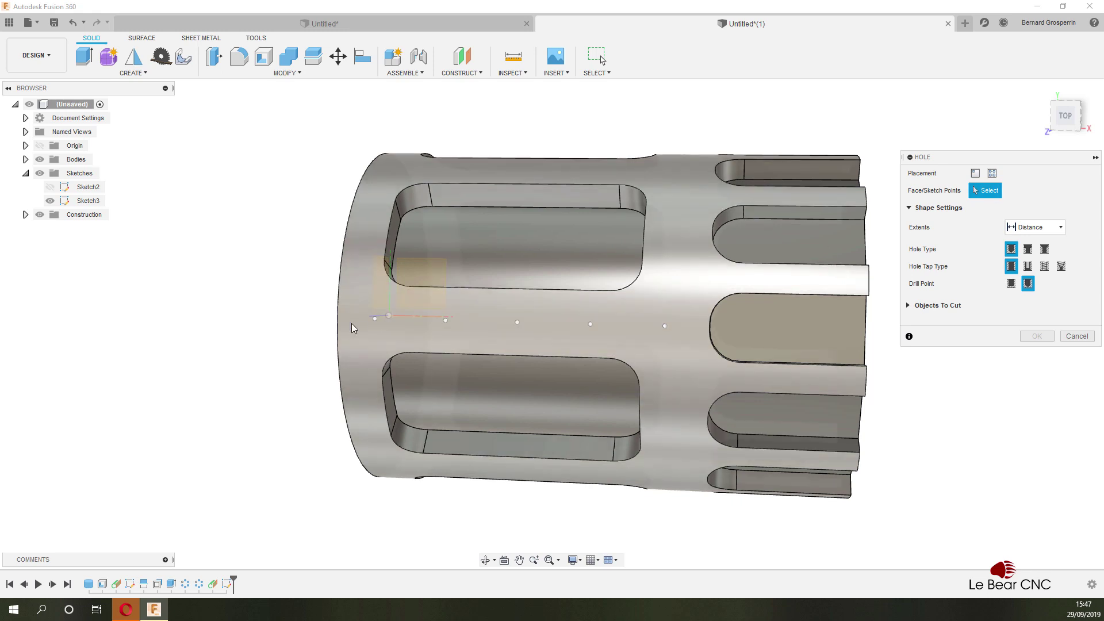
pyautogui.click(374, 319)
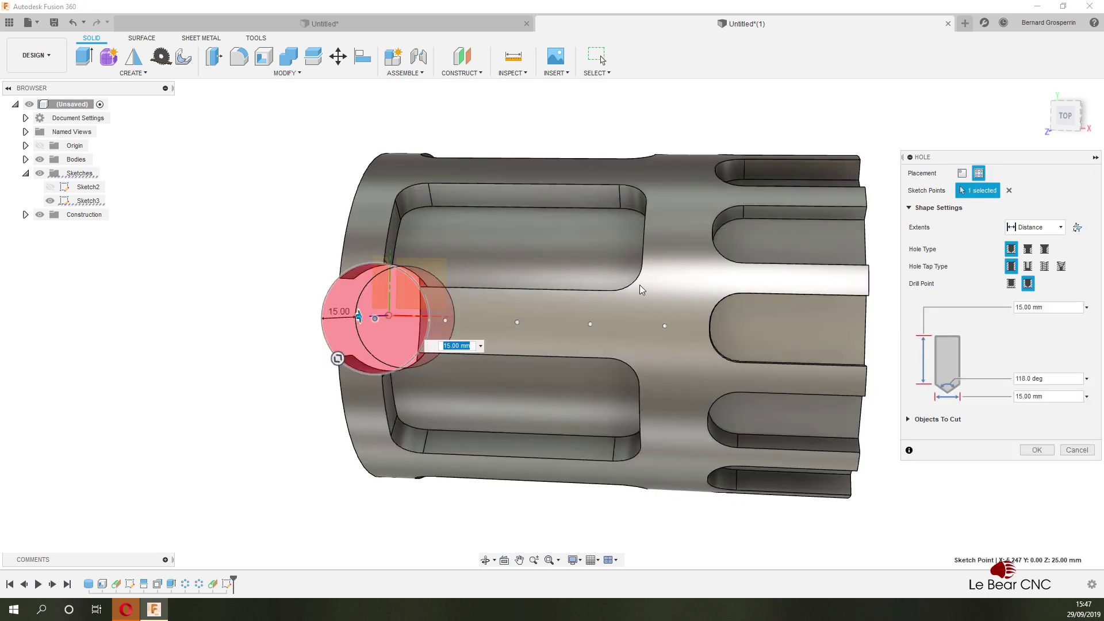
pyautogui.click(446, 319)
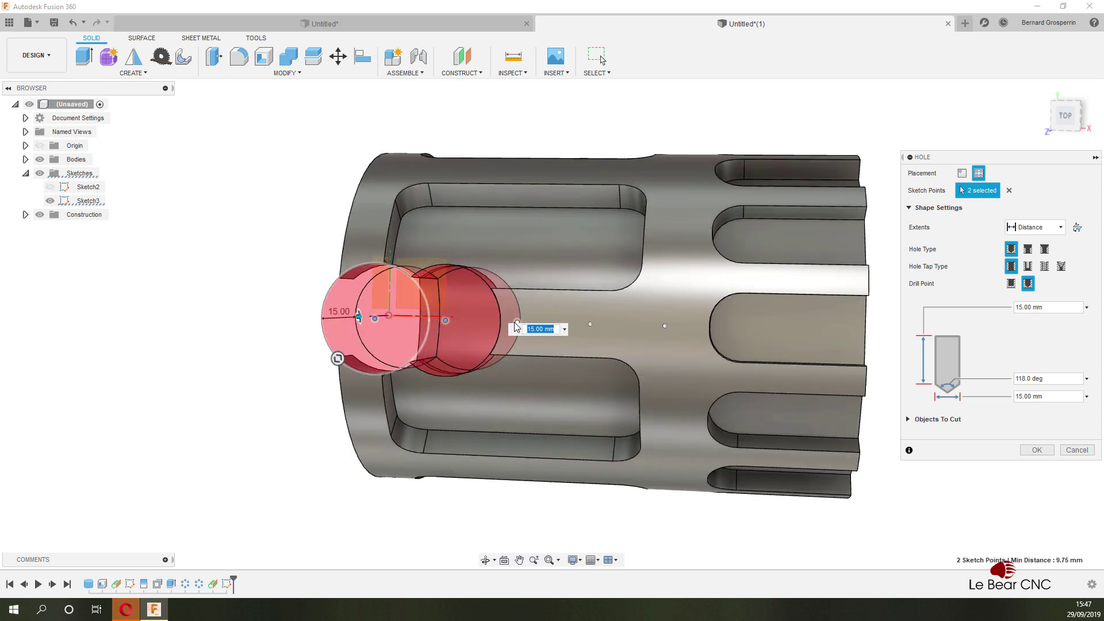
pyautogui.click(517, 322)
pyautogui.click(590, 323)
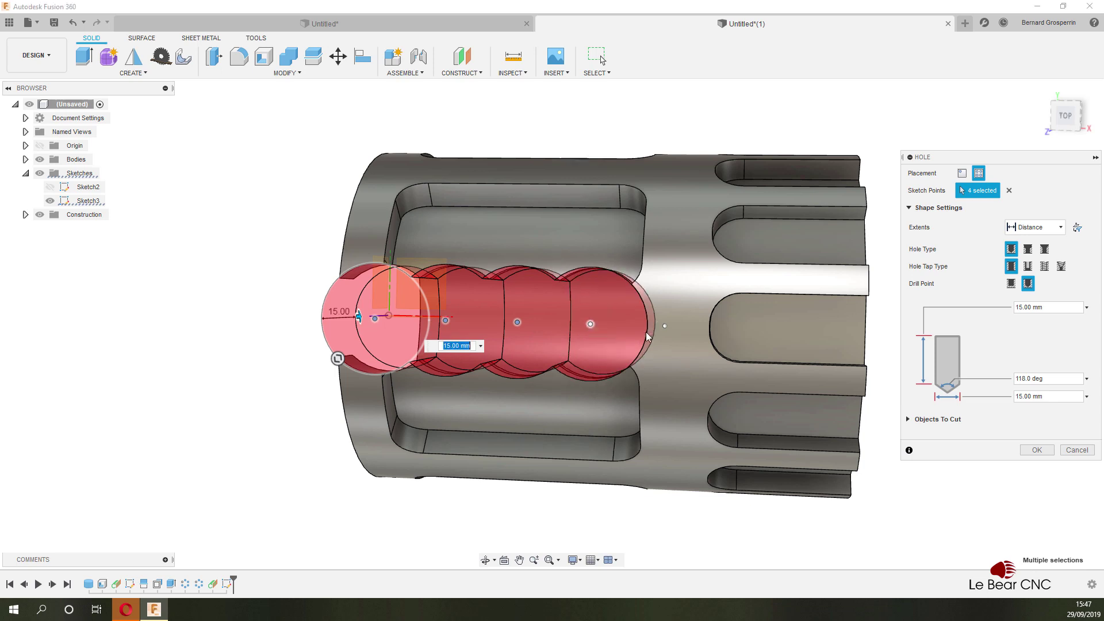
pyautogui.click(664, 326)
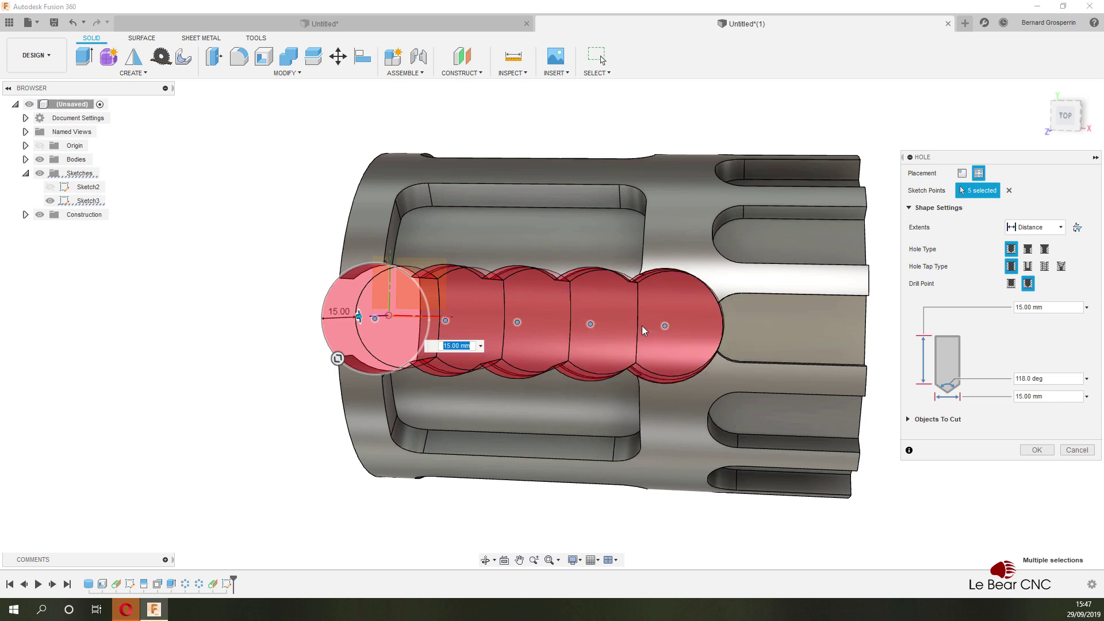
pyautogui.moveTo(641, 325); pyautogui.dragTo(620, 325, button='middle')
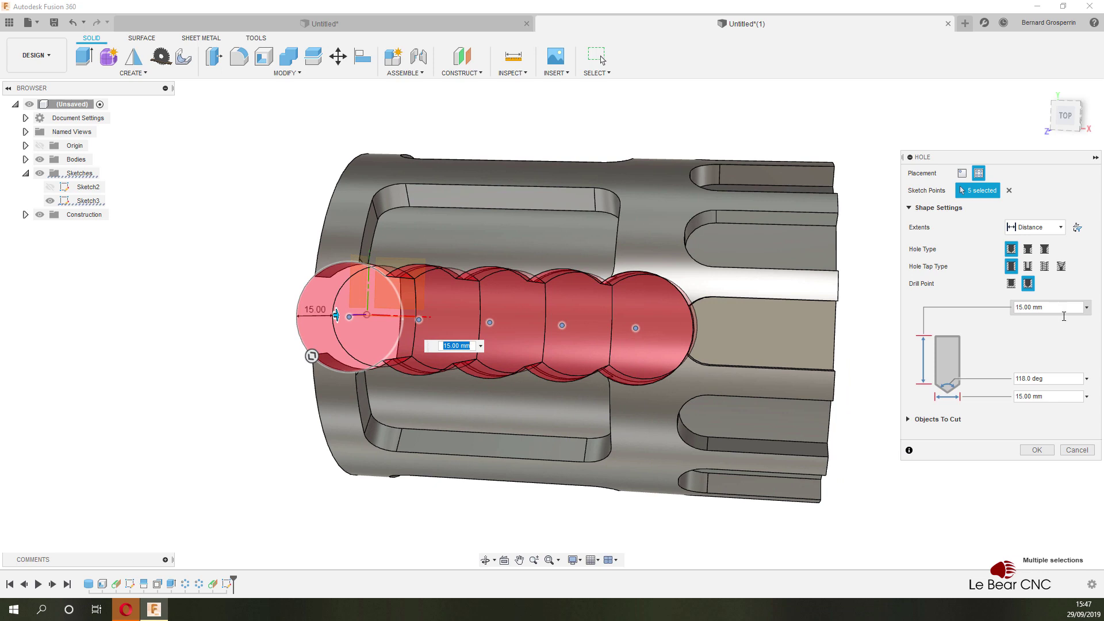
# Step: Set the diameter of the five holes to 4 mm
pyautogui.click(1055, 397)
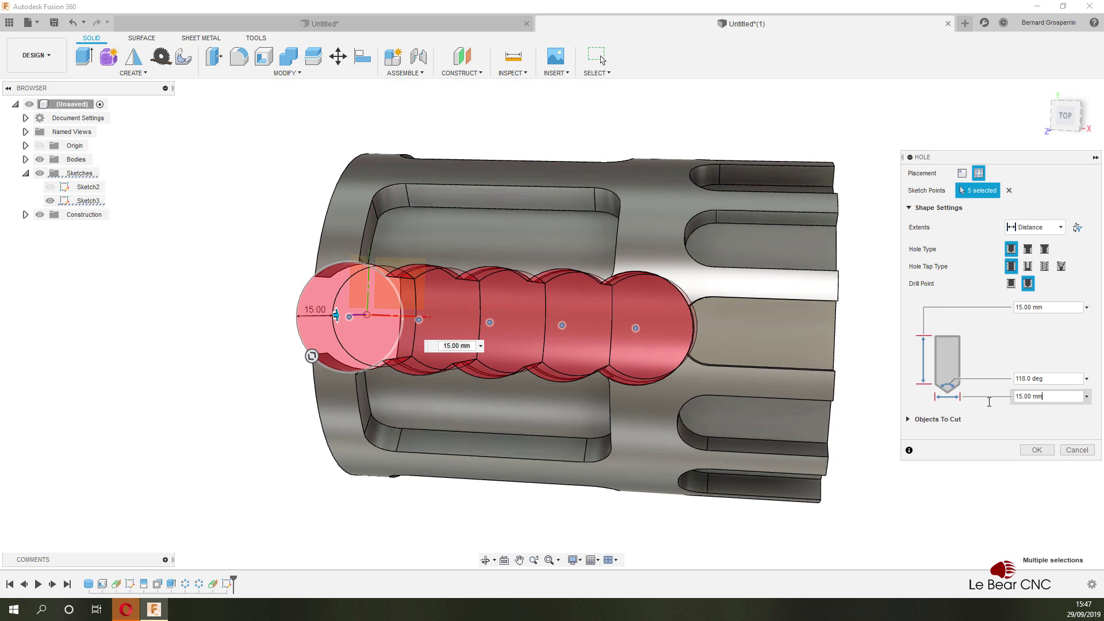
pyautogui.moveTo(1051, 396); pyautogui.dragTo(995, 395)
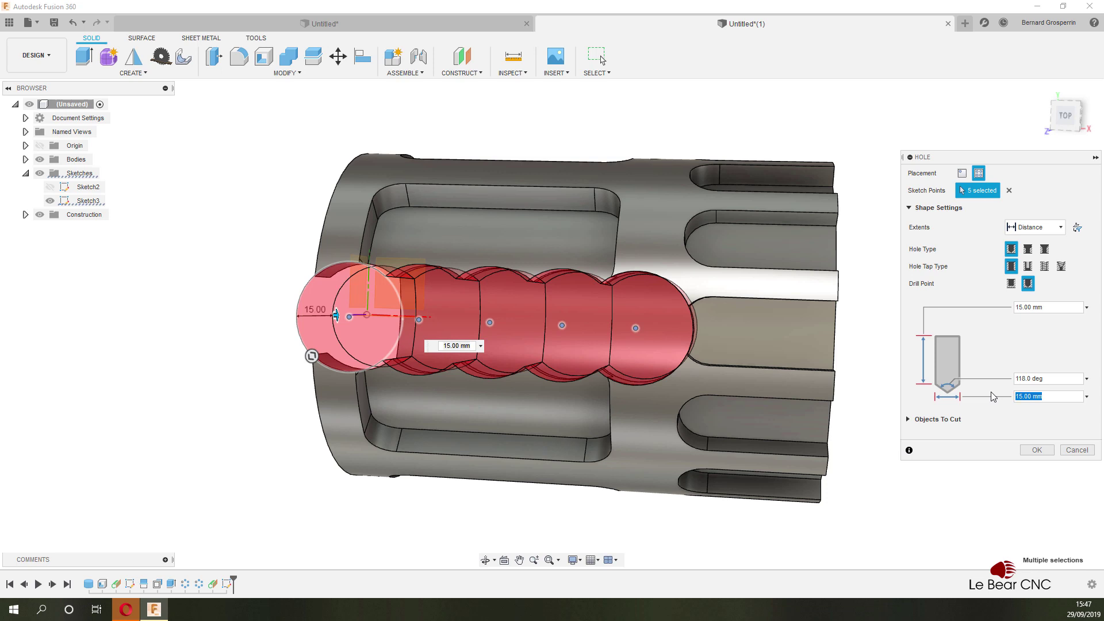
pyautogui.write('5')
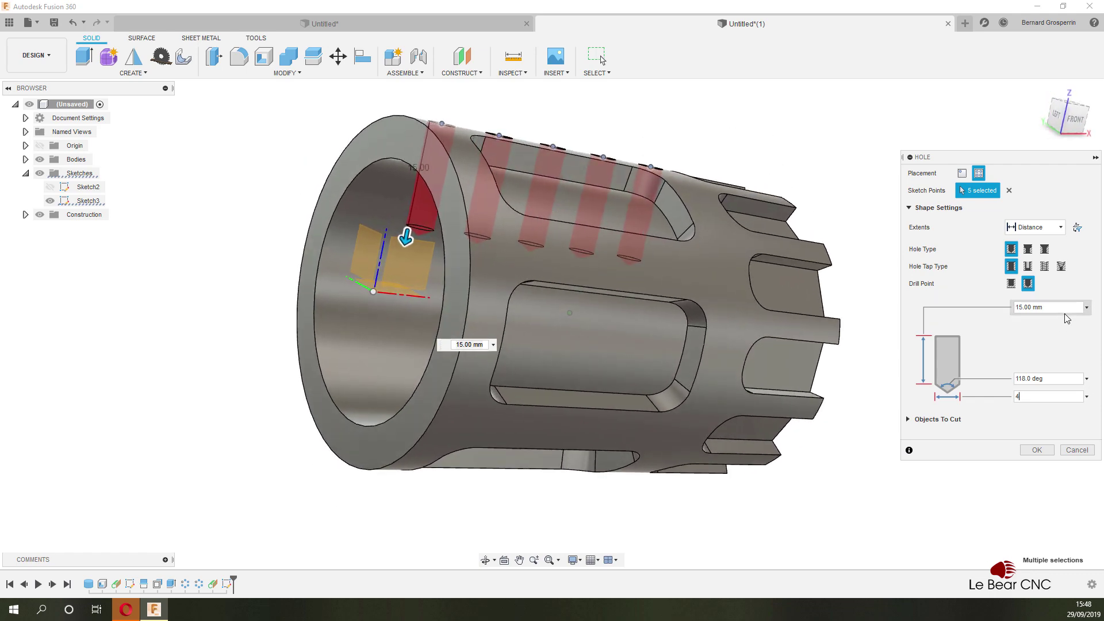
# Step: Set the hole diameter to 4 mm and create the holes at the five selected sketch points
pyautogui.click(1016, 395)
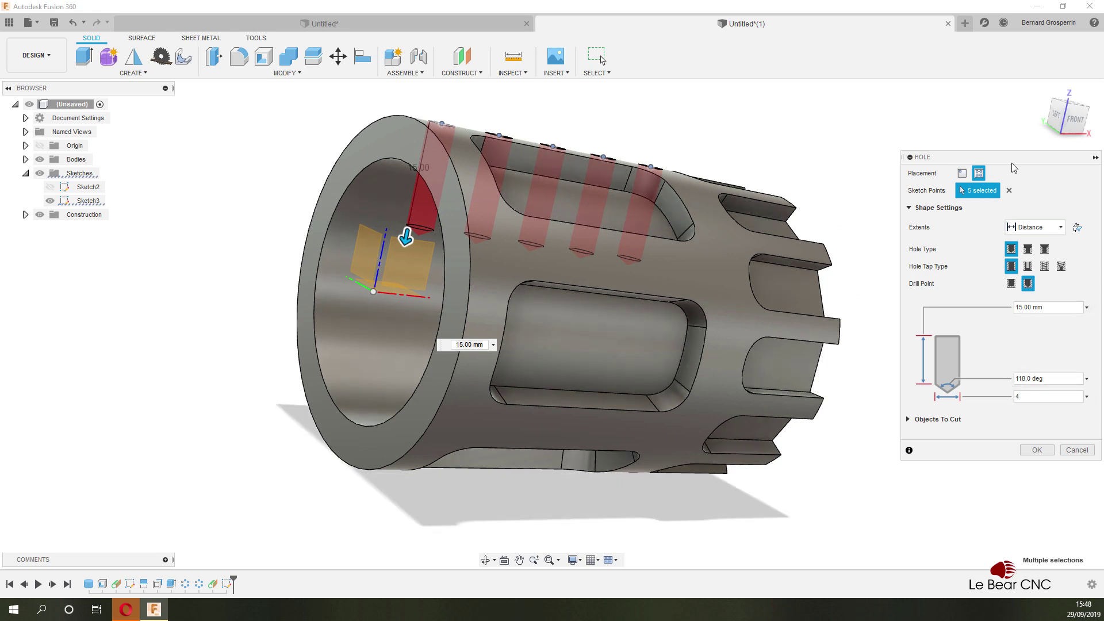
pyautogui.click(1040, 448)
pyautogui.keyDown('shift'); pyautogui.moveTo(1042, 452); pyautogui.dragTo(1035, 326, button='middle'); pyautogui.keyUp('shift')
pyautogui.keyDown('shift'); pyautogui.moveTo(1025, 323); pyautogui.dragTo(456, 201, button='middle'); pyautogui.keyUp('shift')
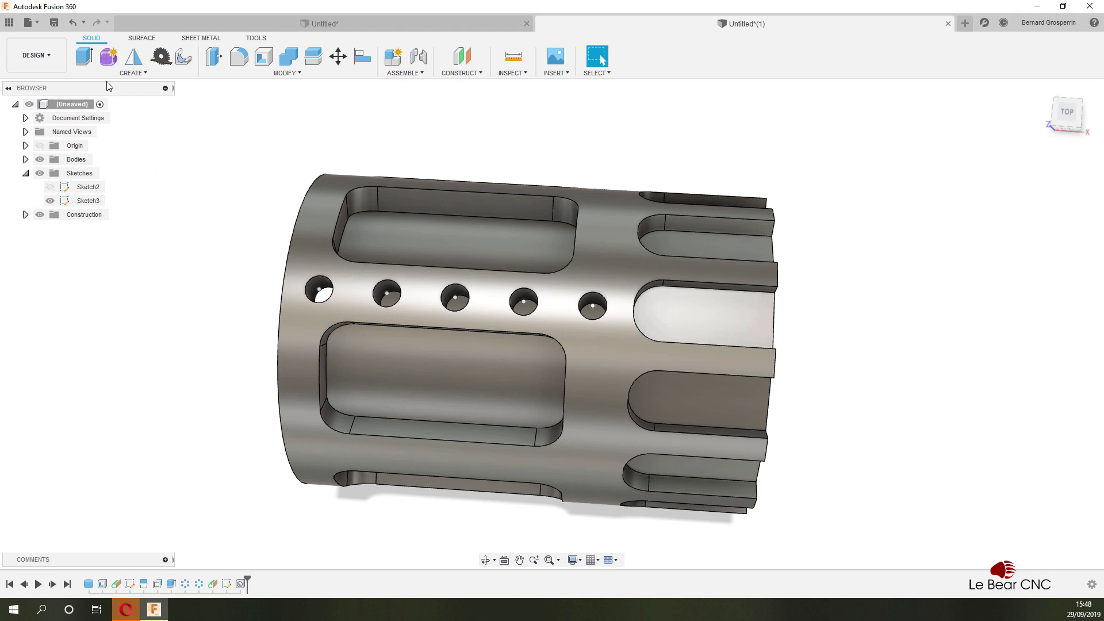
# Step: Create a full circular pattern of the hole feature around the cylinder's inner bore with a quantity of 6
pyautogui.click(130, 74)
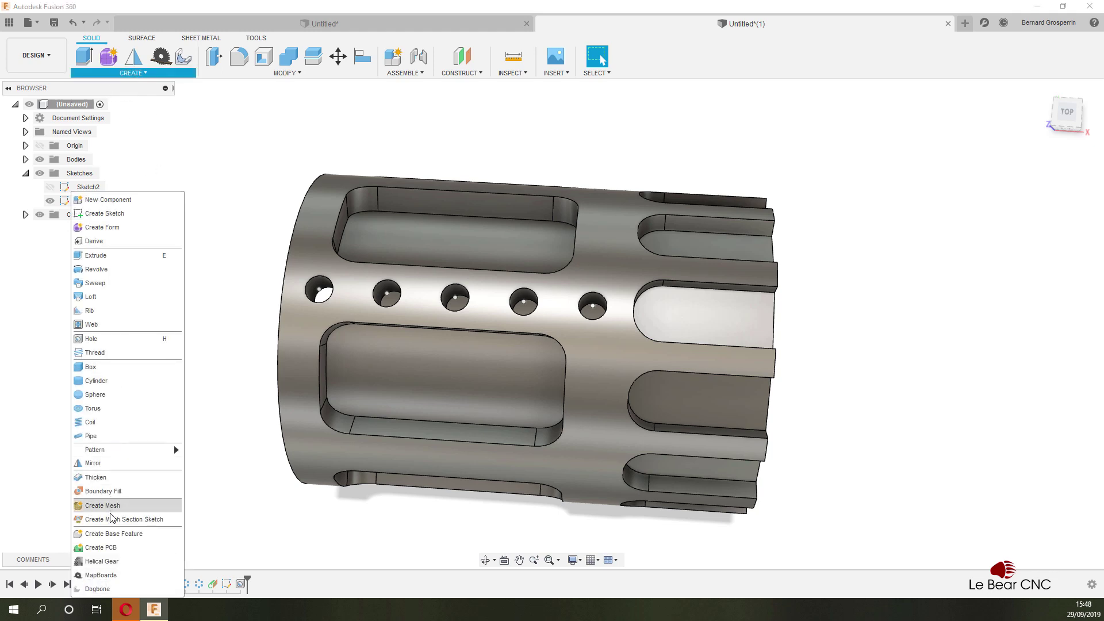
pyautogui.moveTo(121, 454)
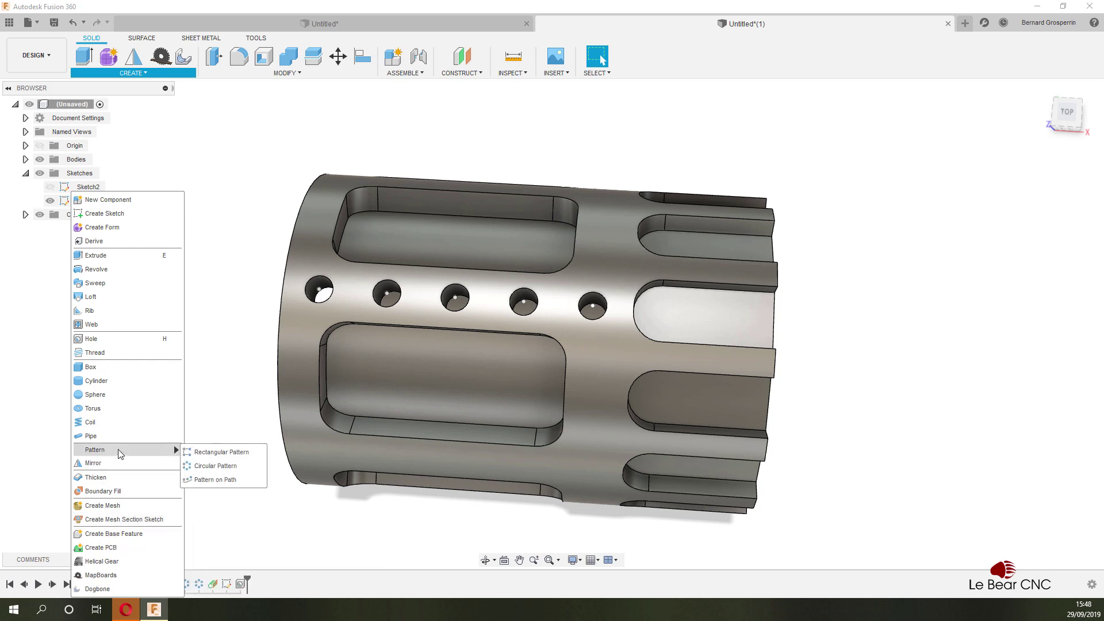
pyautogui.click(208, 473)
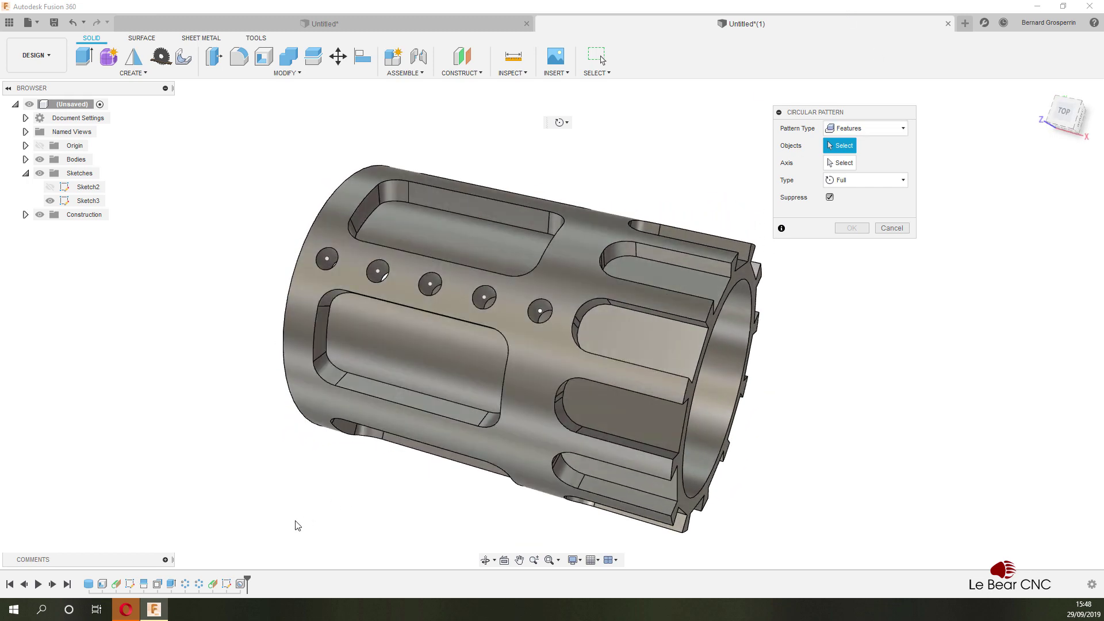
pyautogui.click(242, 584)
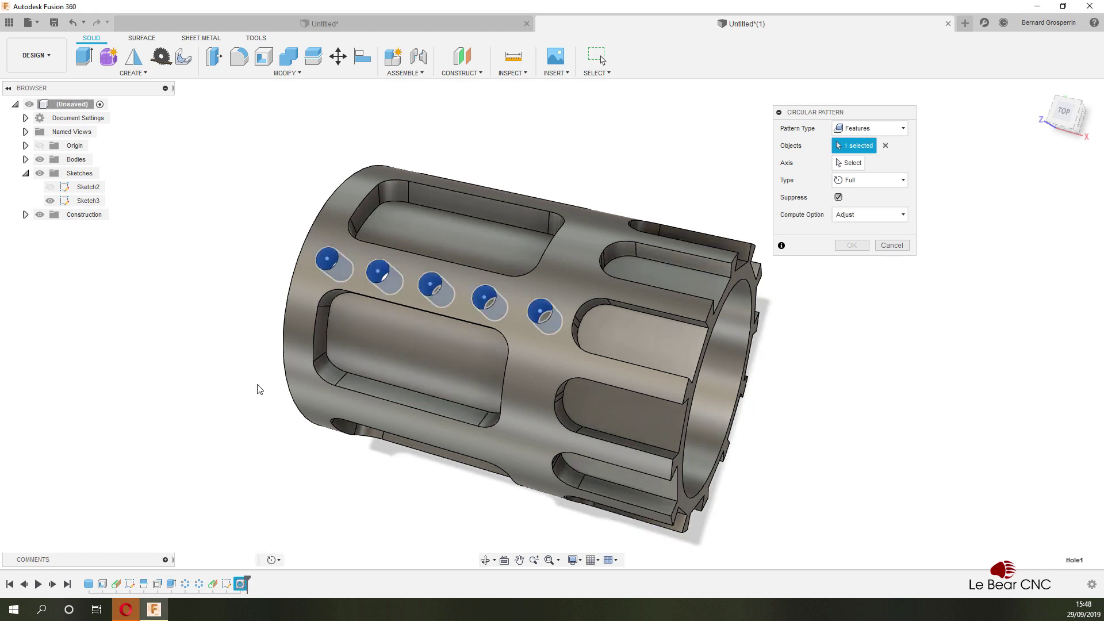
pyautogui.click(850, 163)
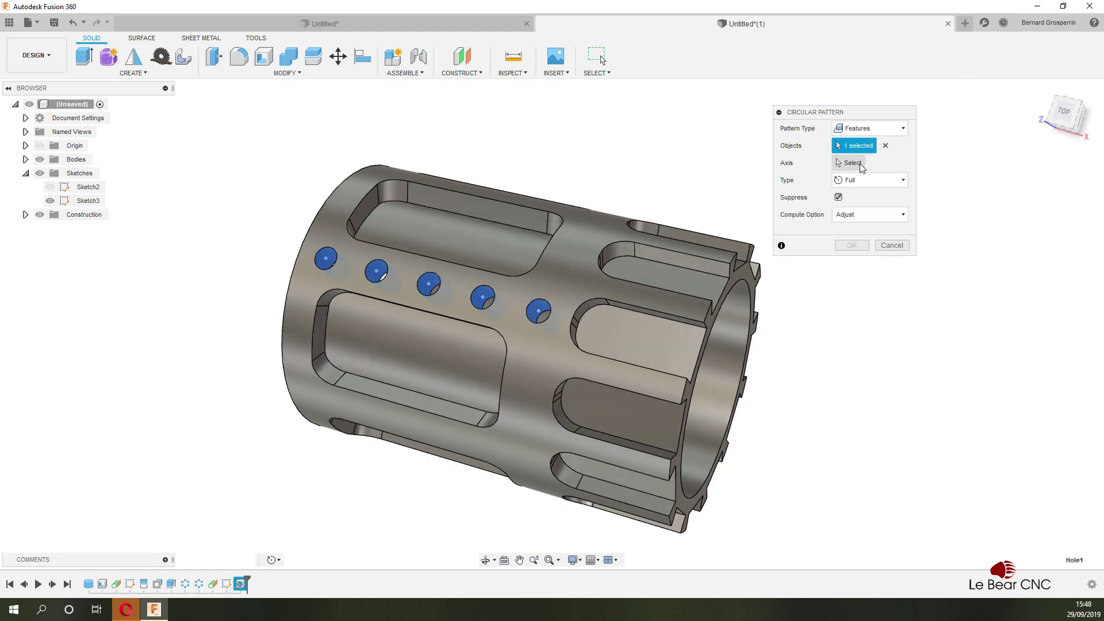
pyautogui.click(735, 321)
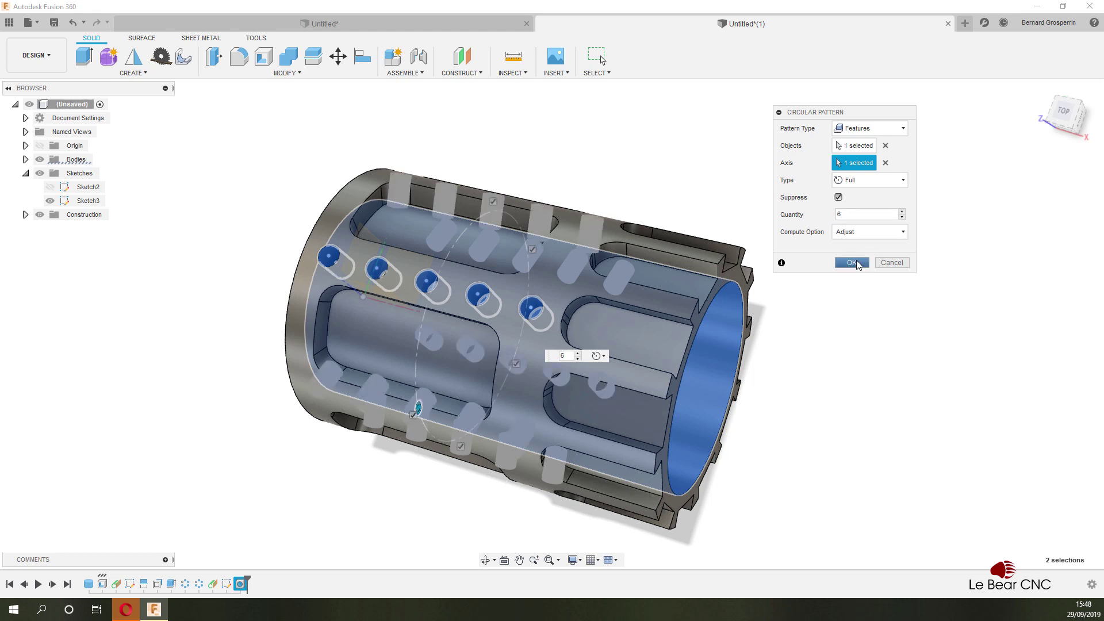
pyautogui.click(854, 263)
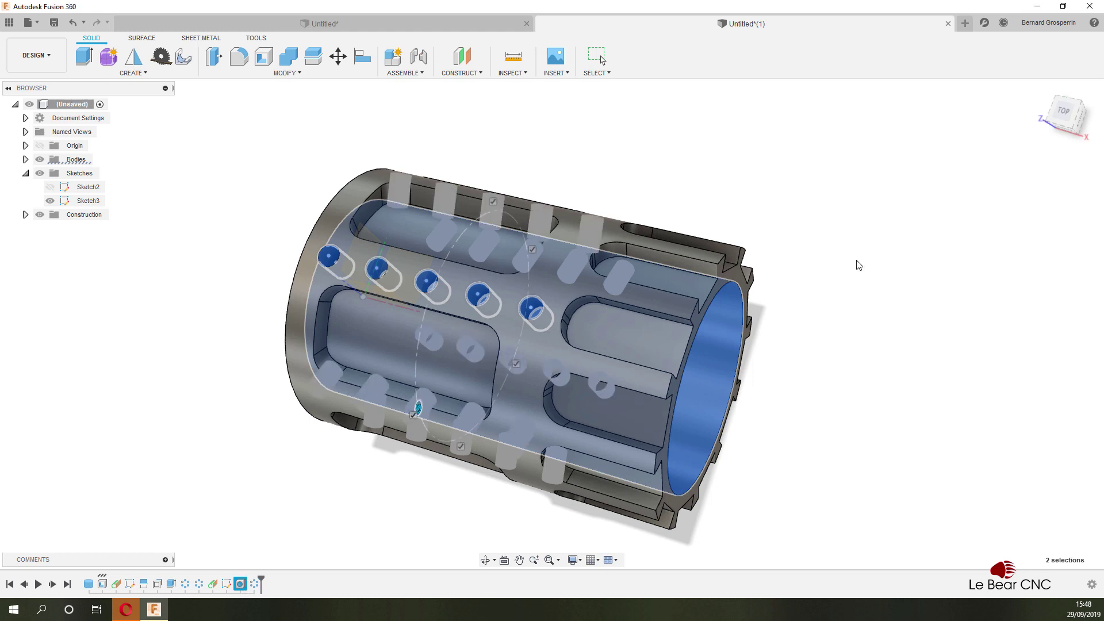
pyautogui.press('F6')
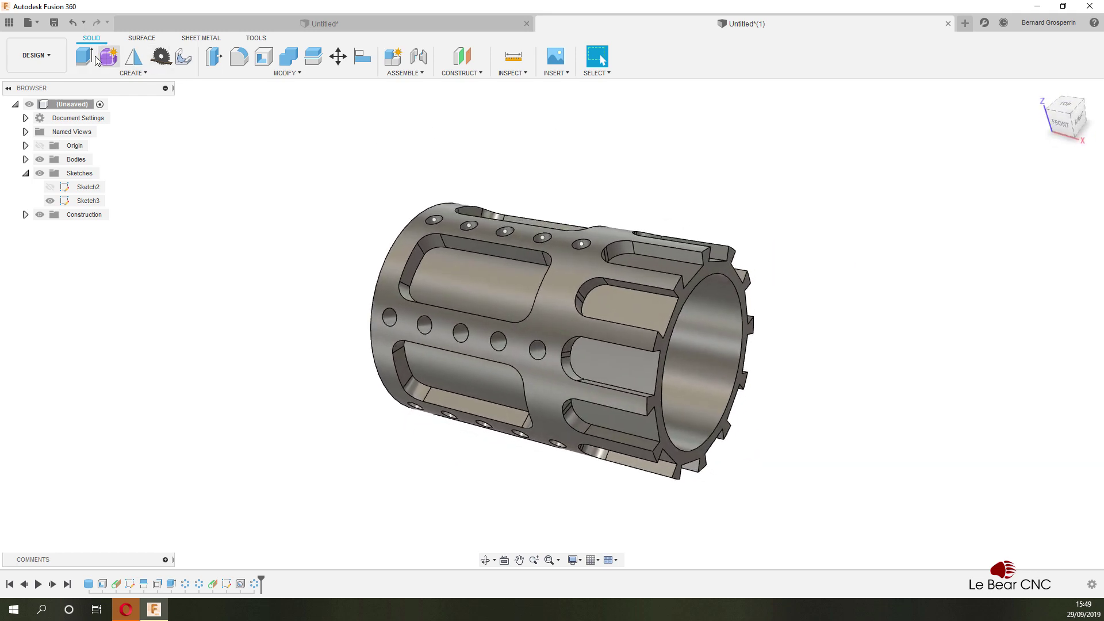
# Step: Switch to the Manufacture workspace and start a new machining setup for the cylinder
pyautogui.click(53, 60)
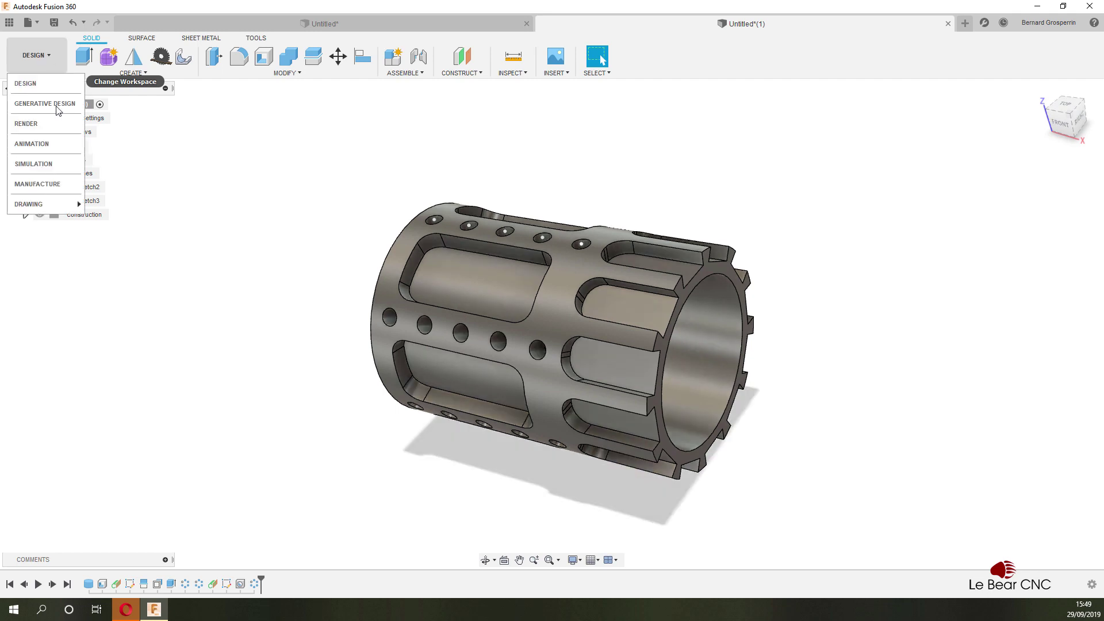
pyautogui.click(60, 184)
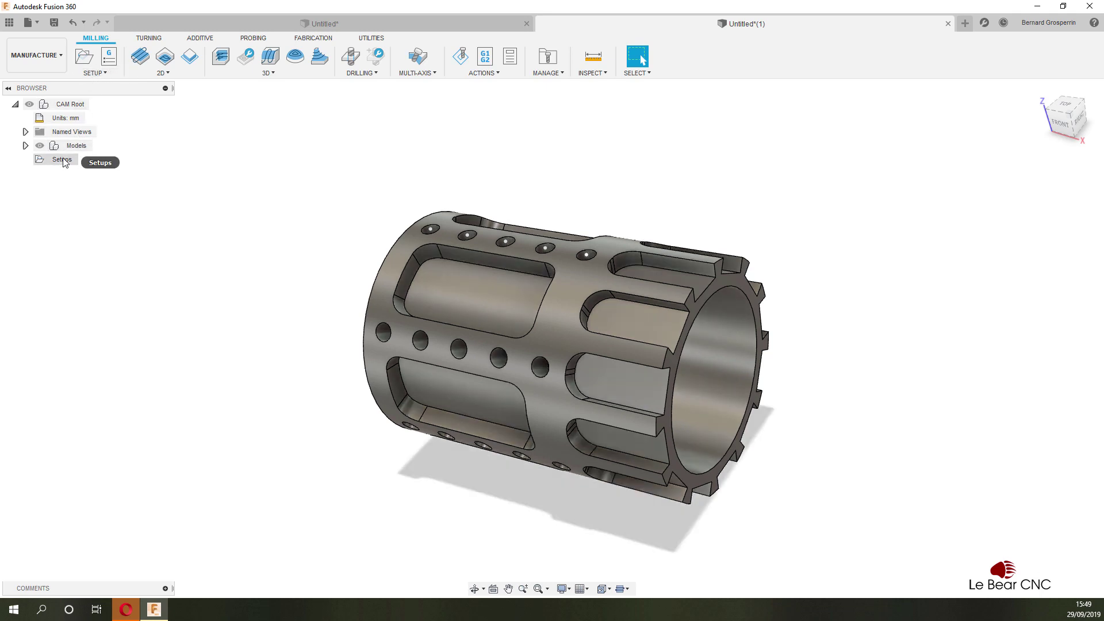
pyautogui.click(88, 63)
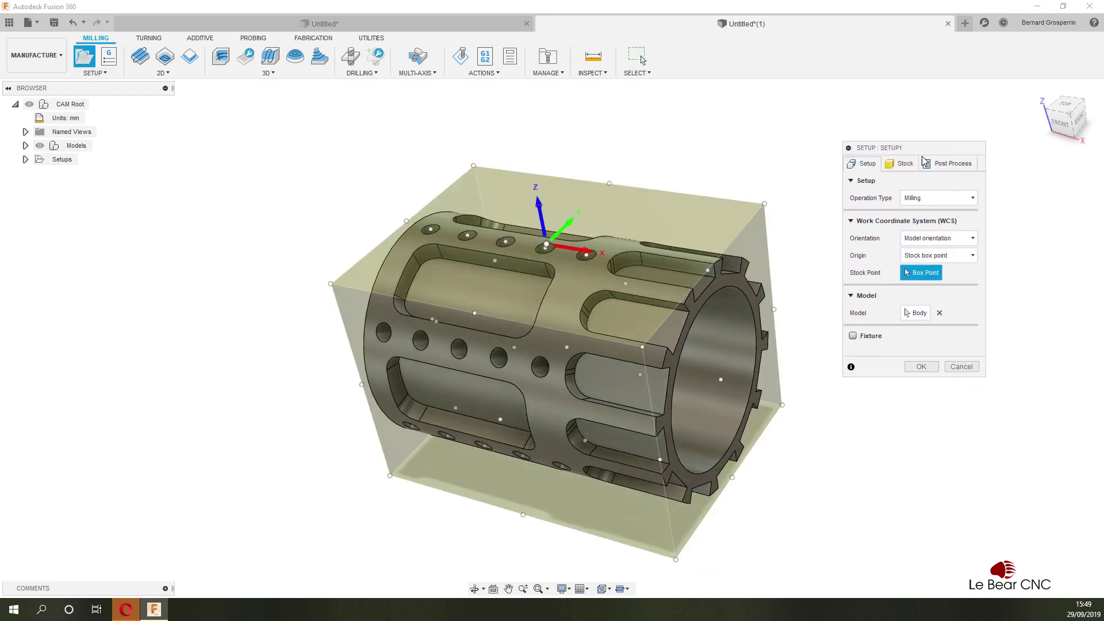
# Step: Set the setup's stock mode to Fixed size tube, using the cylinder's outer face as the axis
pyautogui.click(905, 166)
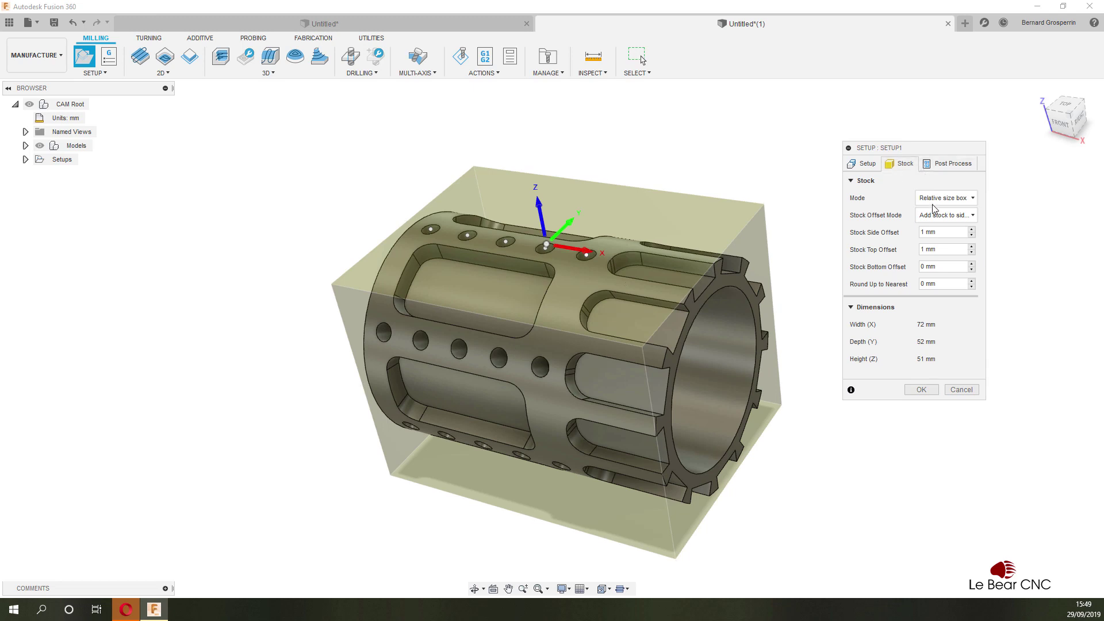
pyautogui.click(972, 199)
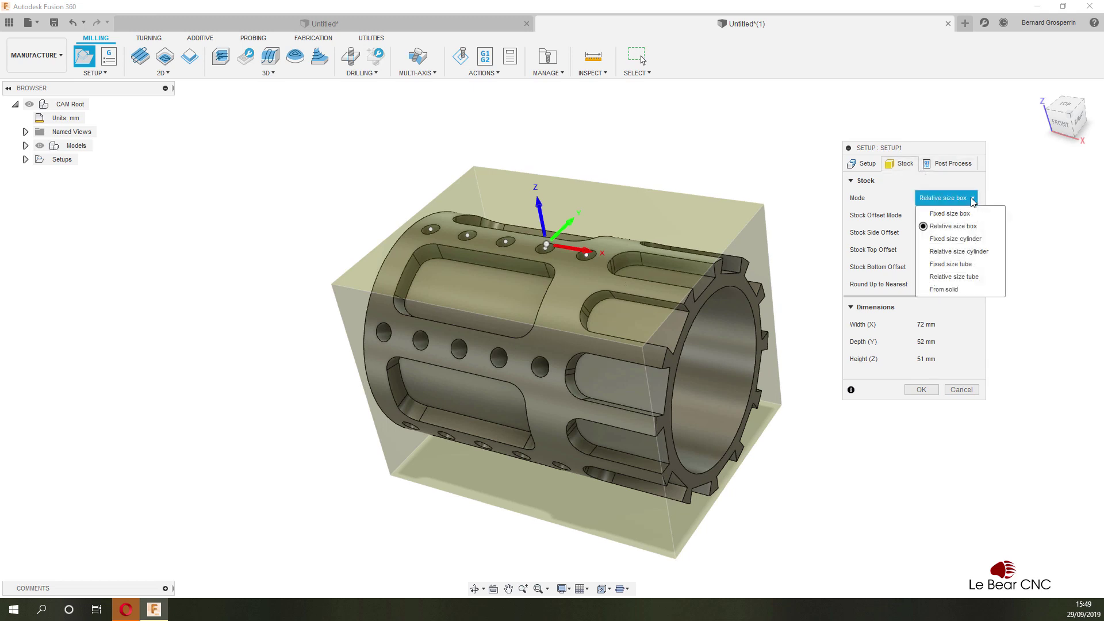
pyautogui.click(960, 265)
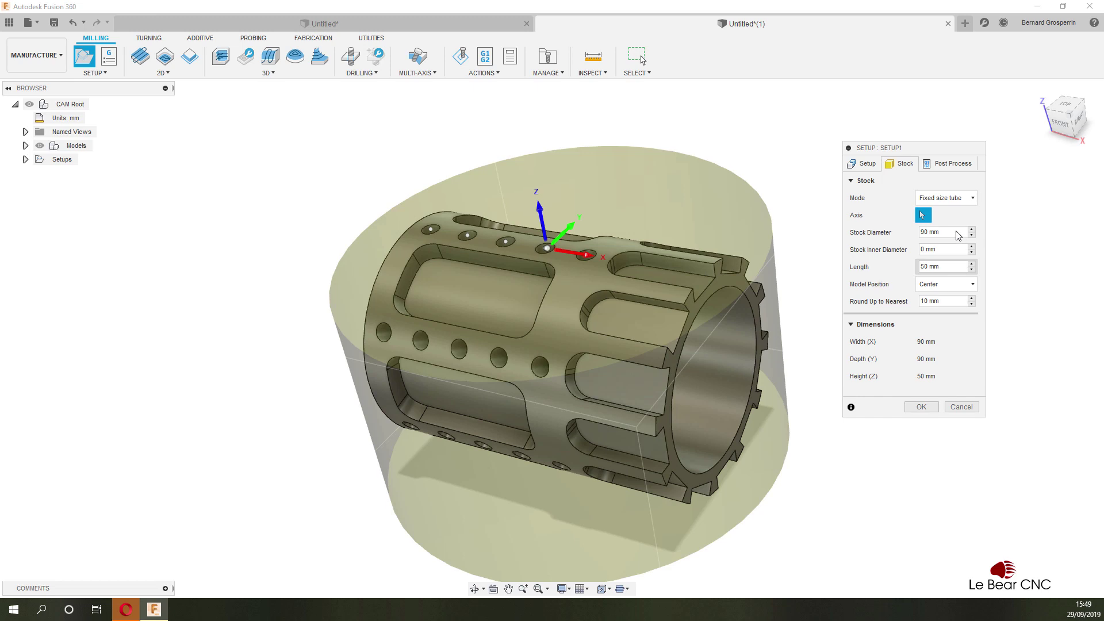
pyautogui.keyDown('shift'); pyautogui.moveTo(747, 299); pyautogui.dragTo(476, 369, button='middle'); pyautogui.keyUp('shift')
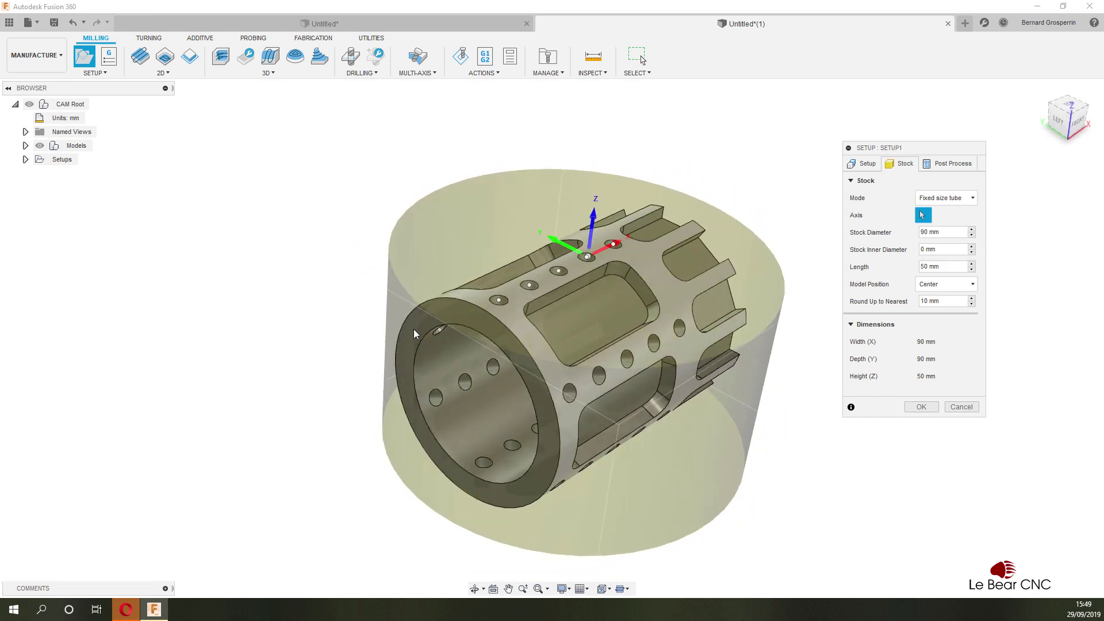
pyautogui.click(621, 325)
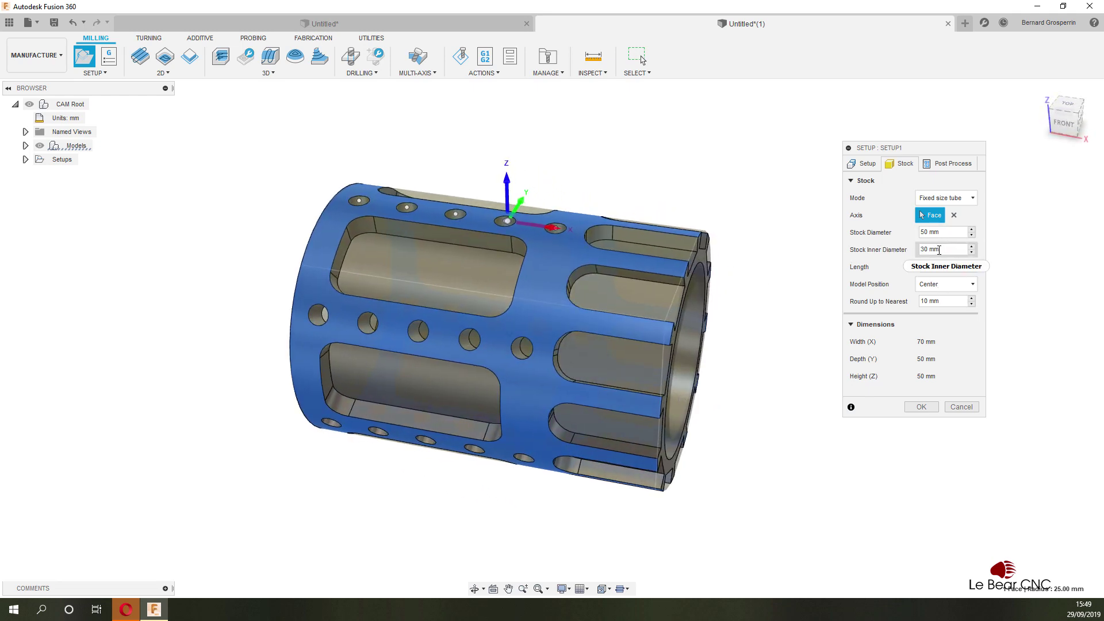
# Step: Set the tube stock's inner diameter to 38 mm and its Round Up to Nearest value to 0
pyautogui.click(937, 249)
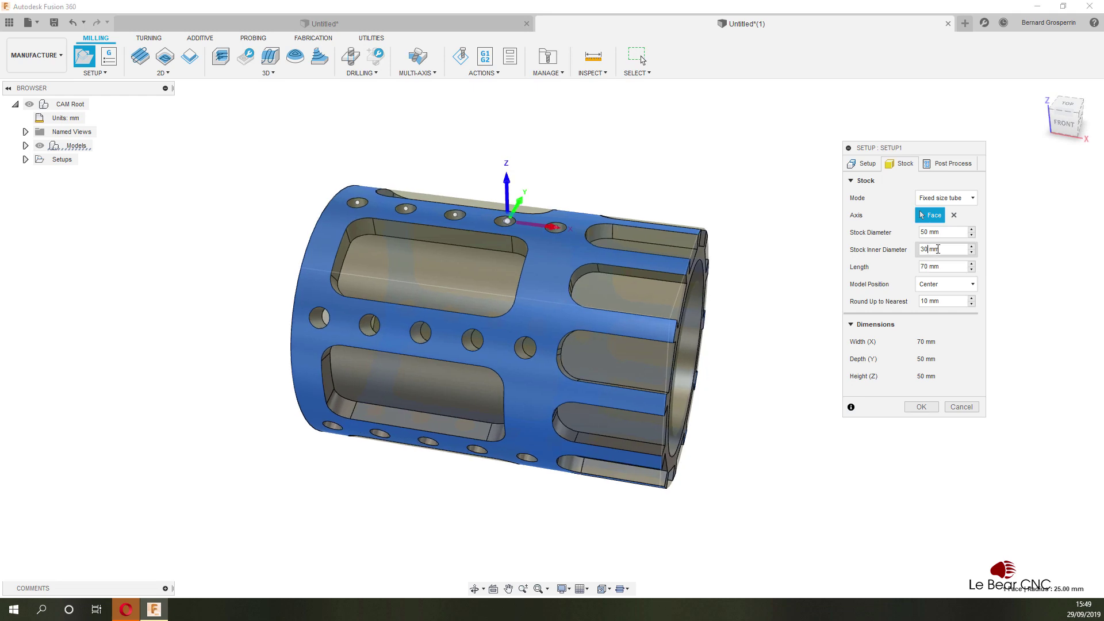
pyautogui.press('BackSpace')
pyautogui.write('8')
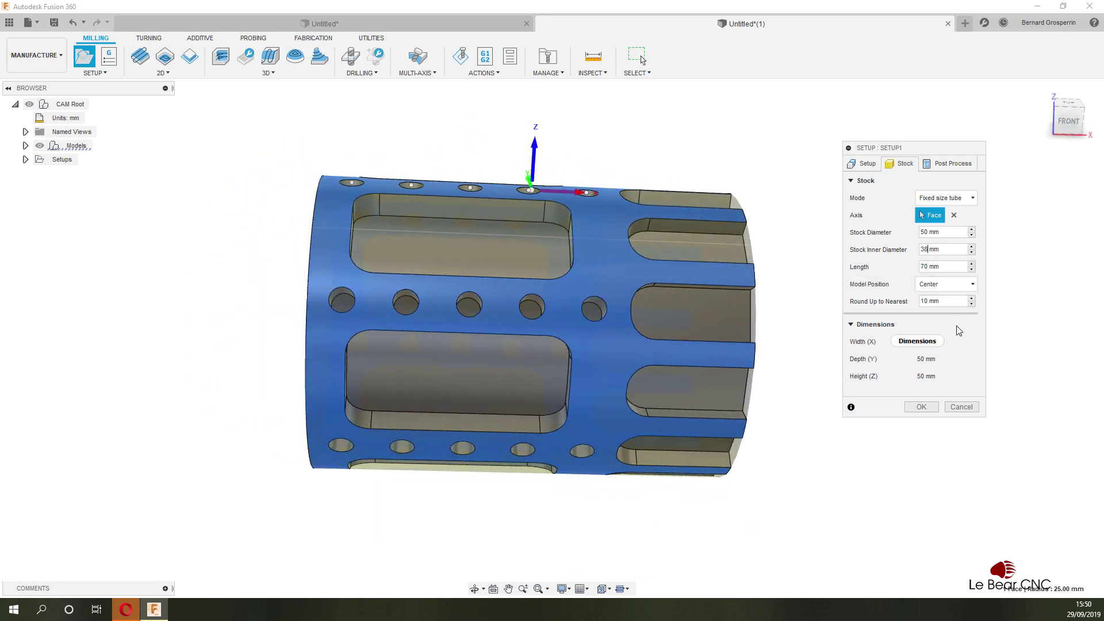
pyautogui.moveTo(948, 300); pyautogui.dragTo(912, 299)
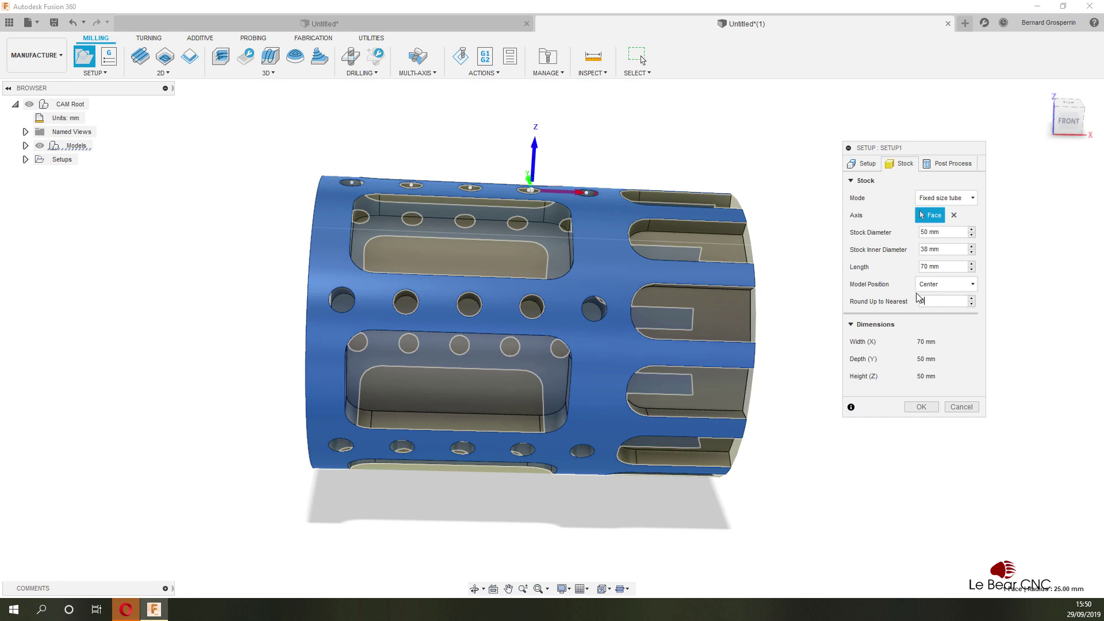
pyautogui.write('0')
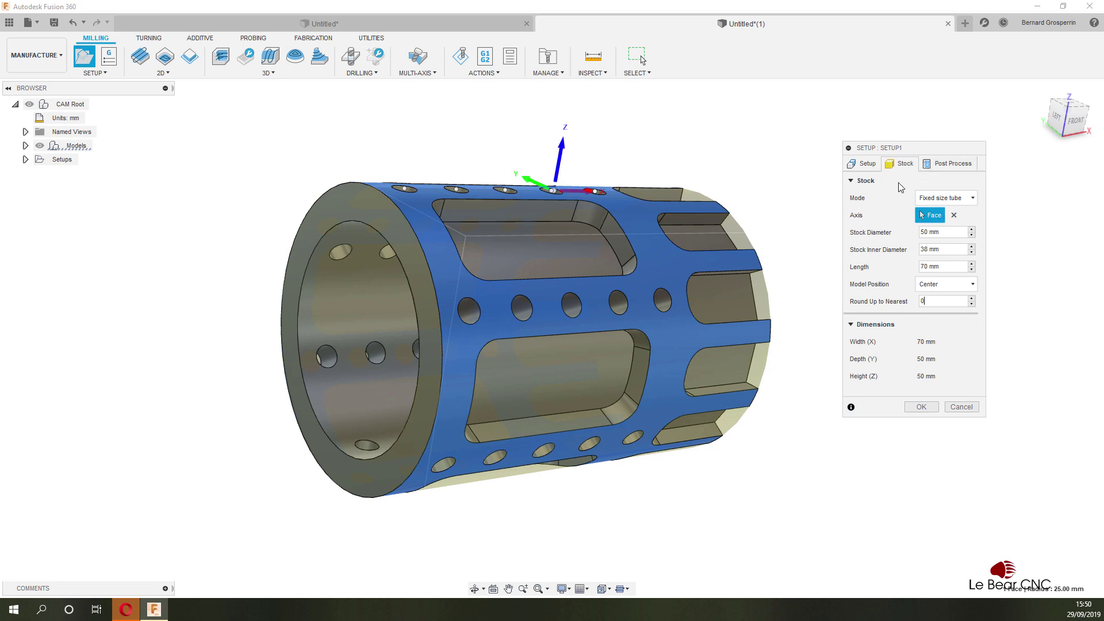
# Step: Orient the work coordinate system by Z axis/plane and X axis, choosing the model's Y axis as the Z axis
pyautogui.click(867, 165)
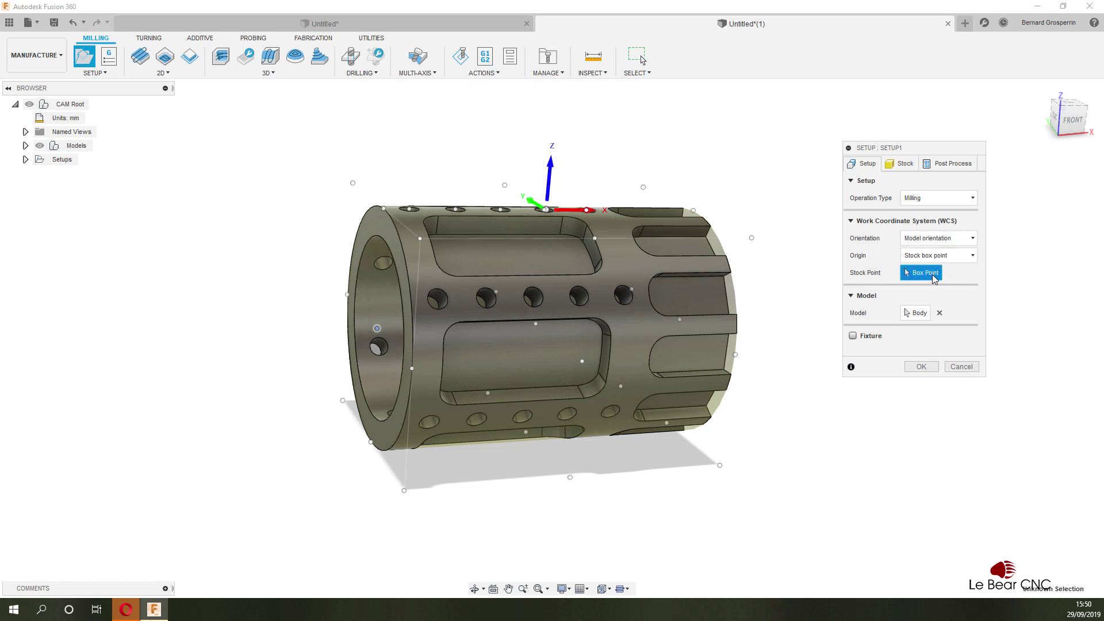
pyautogui.click(973, 239)
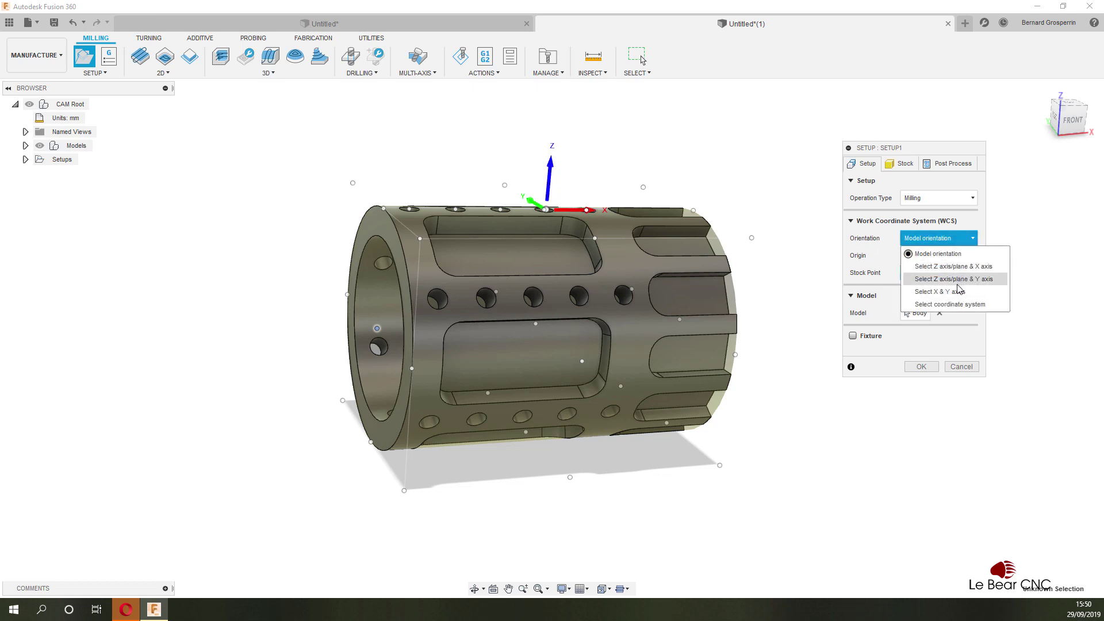
pyautogui.click(961, 267)
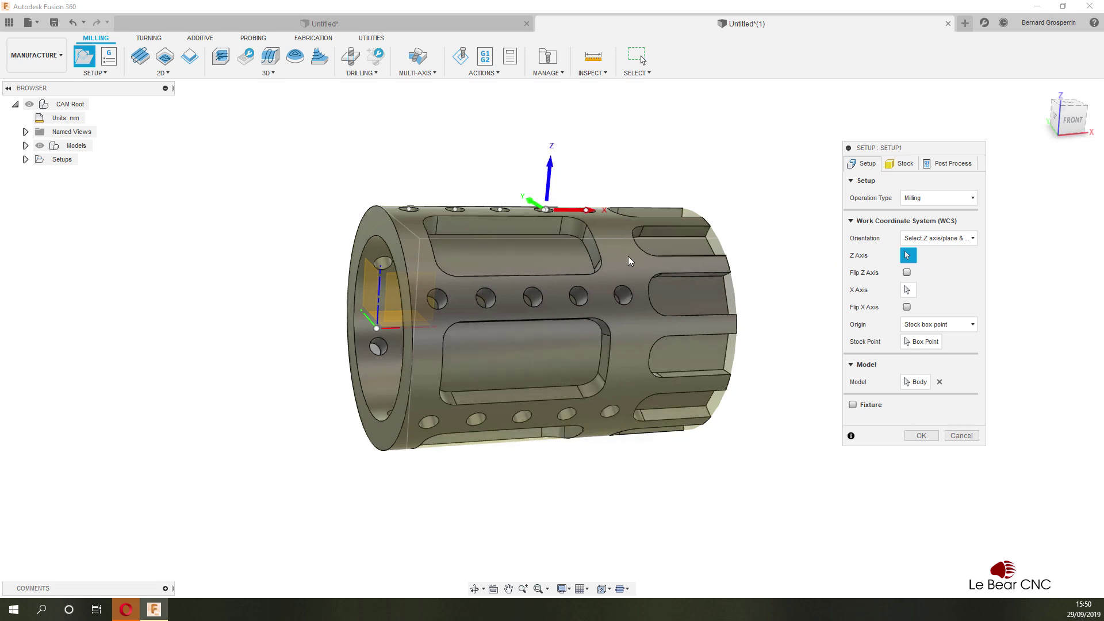
pyautogui.keyDown('shift'); pyautogui.moveTo(549, 240); pyautogui.dragTo(900, 305, button='middle'); pyautogui.keyUp('shift')
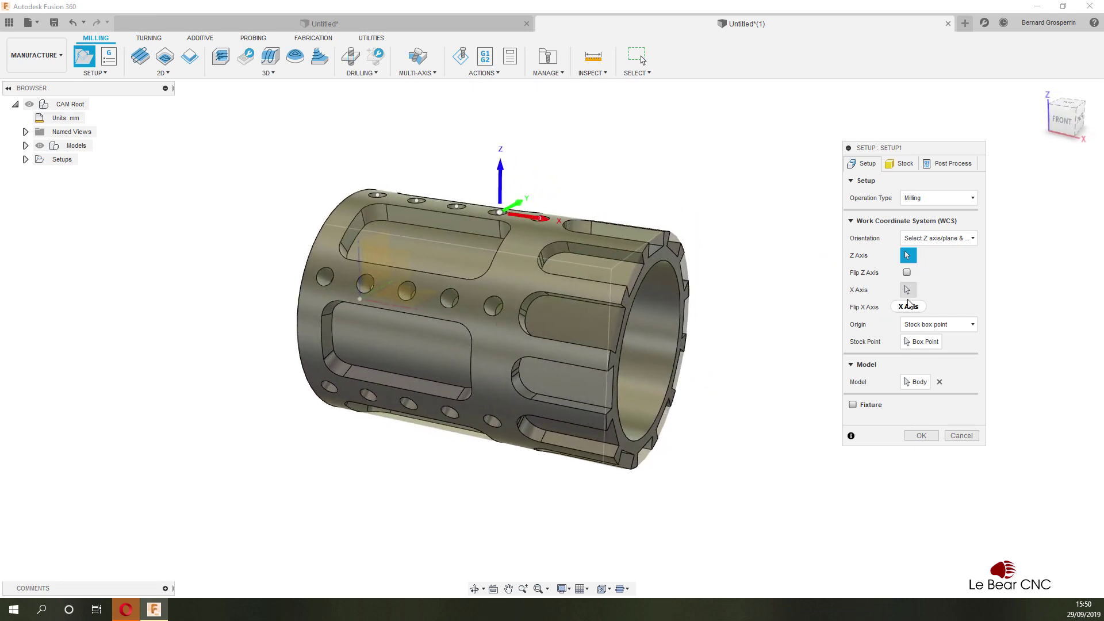
pyautogui.click(972, 325)
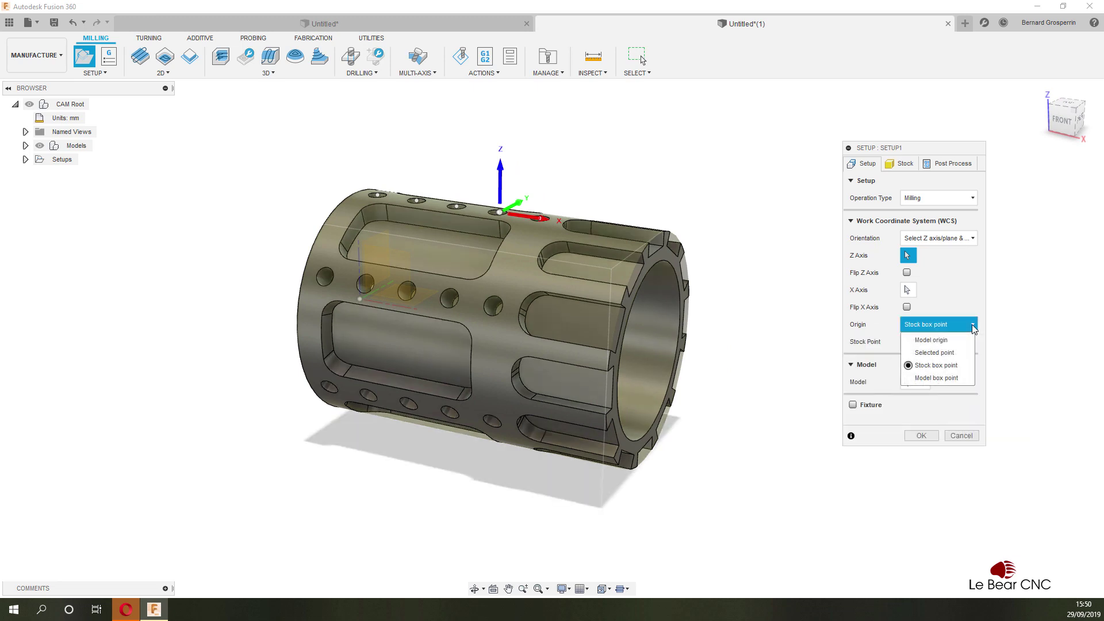
pyautogui.click(943, 365)
pyautogui.keyDown('shift'); pyautogui.moveTo(943, 365); pyautogui.dragTo(411, 319, button='middle'); pyautogui.keyUp('shift')
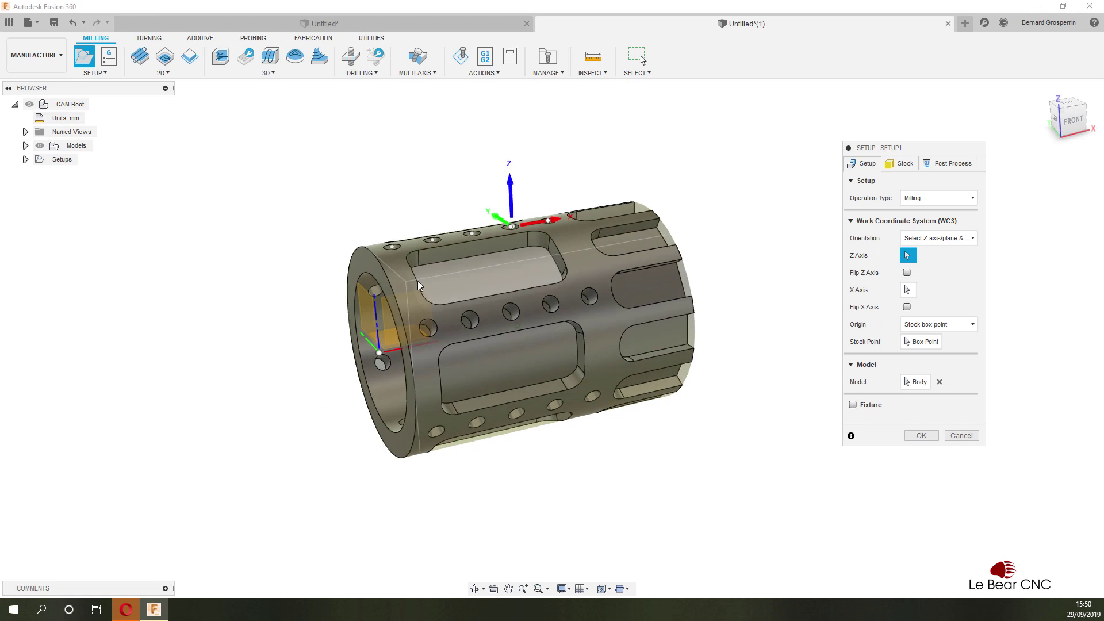
pyautogui.click(380, 357)
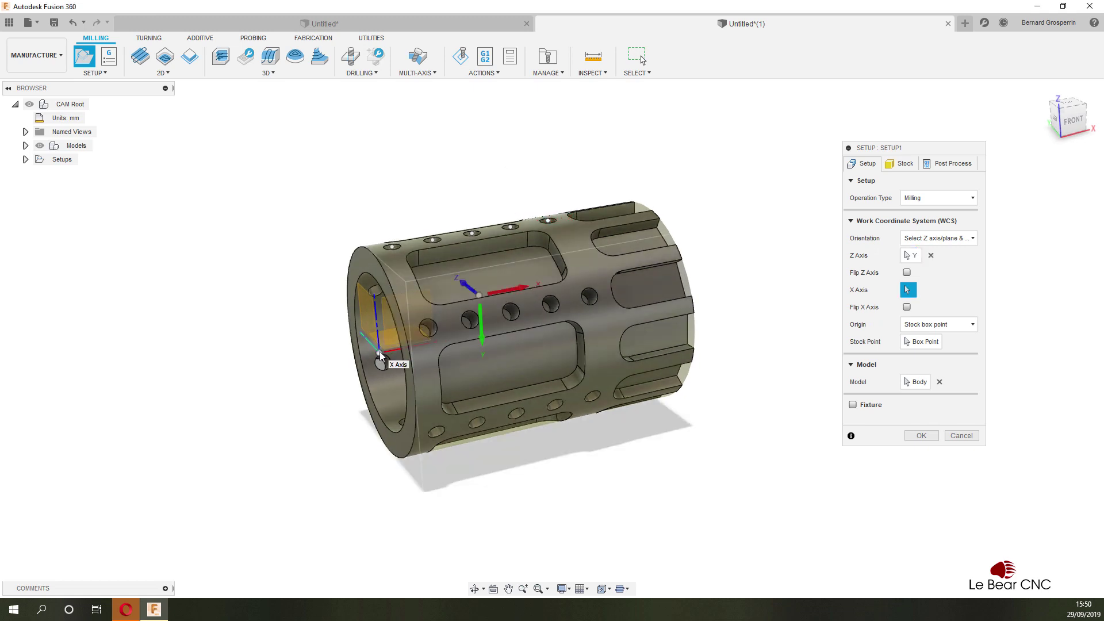
pyautogui.keyDown('shift'); pyautogui.moveTo(380, 356); pyautogui.dragTo(833, 319, button='middle'); pyautogui.keyUp('shift')
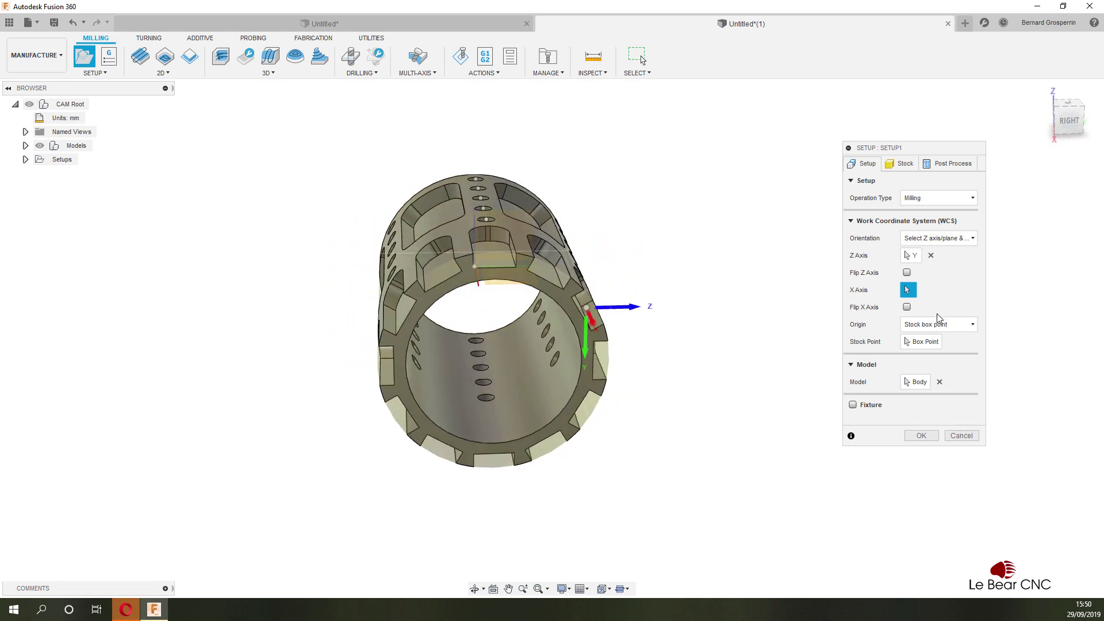
# Step: Set the work coordinate system's origin mode to Selected point and finish the setup
pyautogui.click(973, 325)
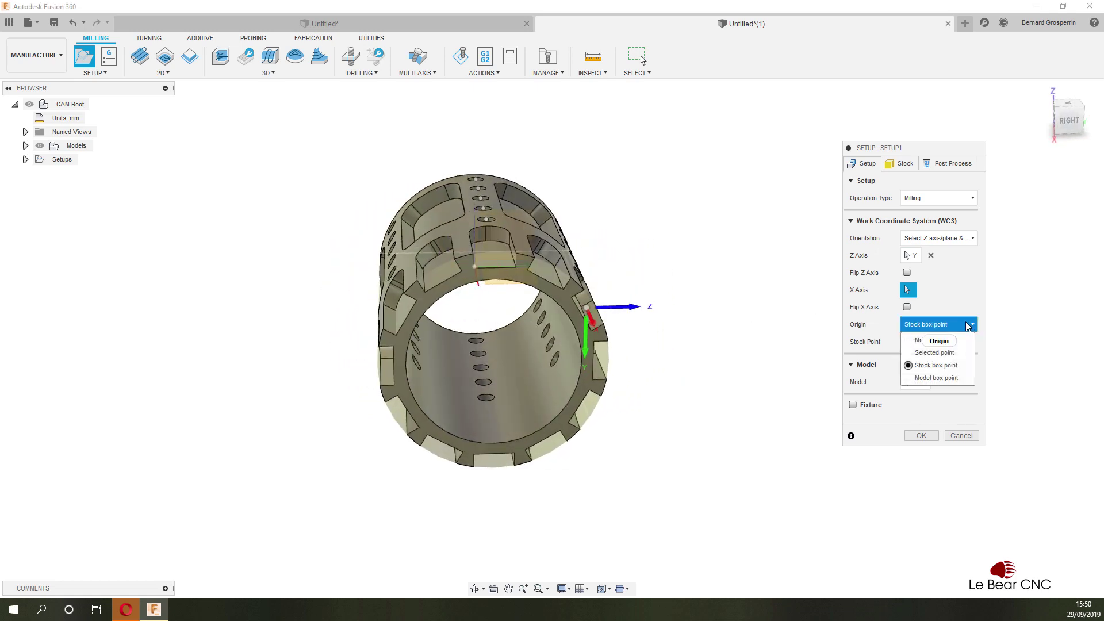
pyautogui.click(935, 352)
pyautogui.keyDown('shift'); pyautogui.moveTo(575, 327); pyautogui.dragTo(509, 324, button='middle'); pyautogui.keyUp('shift')
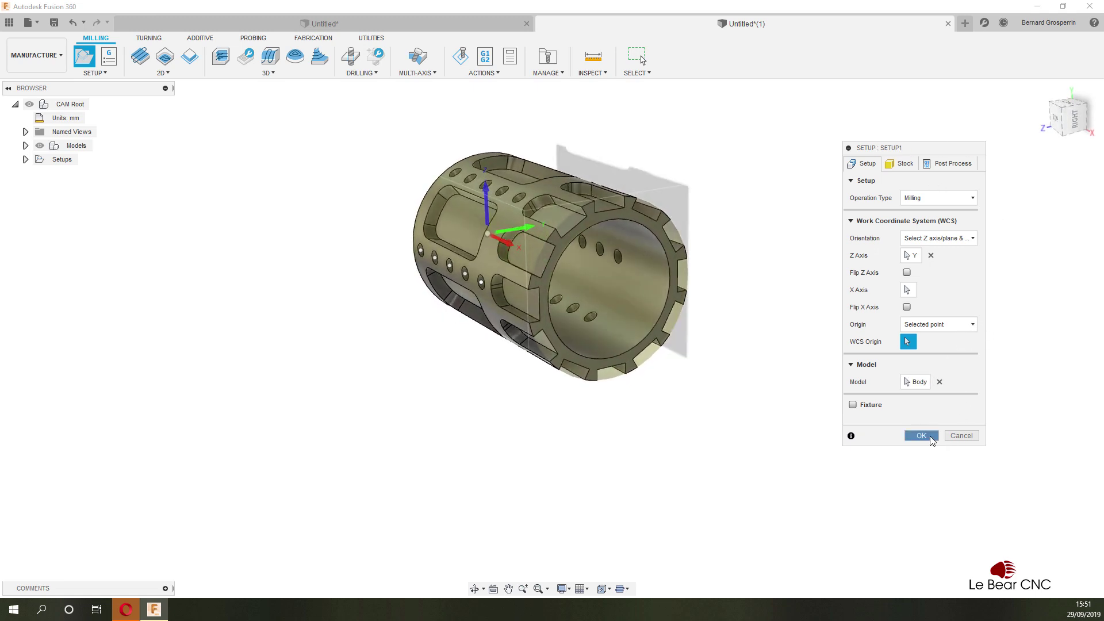
pyautogui.click(930, 437)
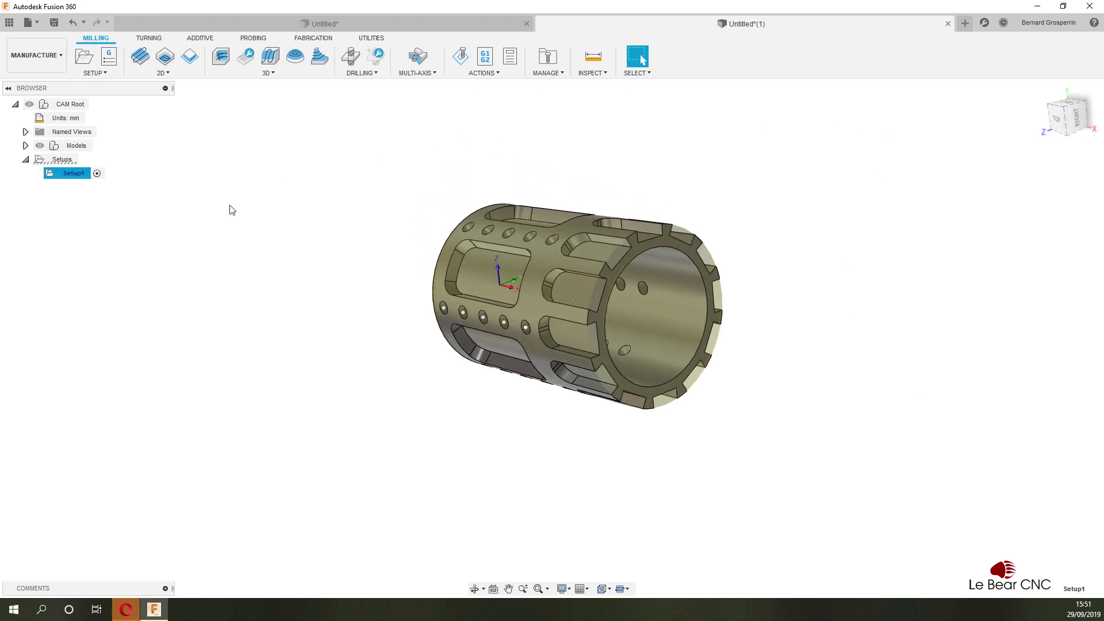
pyautogui.rightClick(62, 176)
pyautogui.moveTo(85, 196)
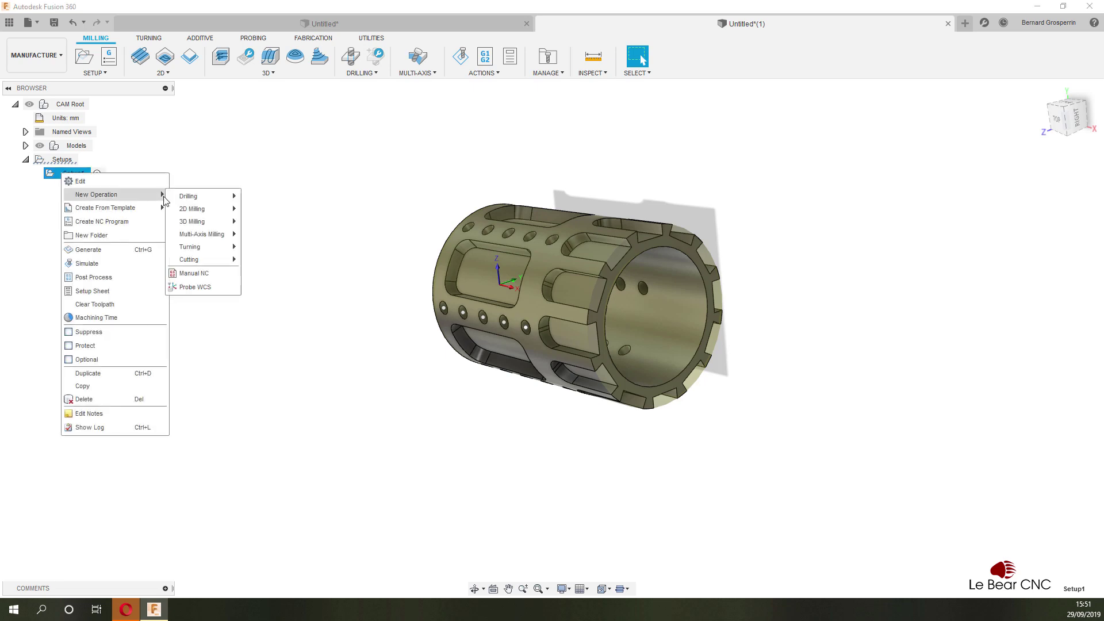
pyautogui.moveTo(185, 199)
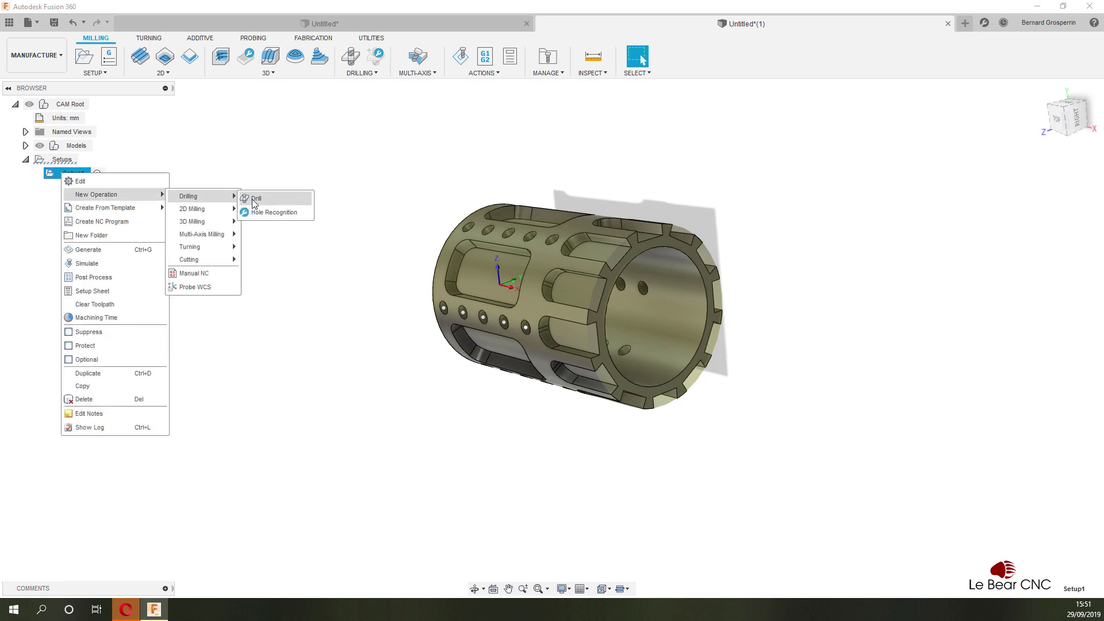
pyautogui.click(253, 201)
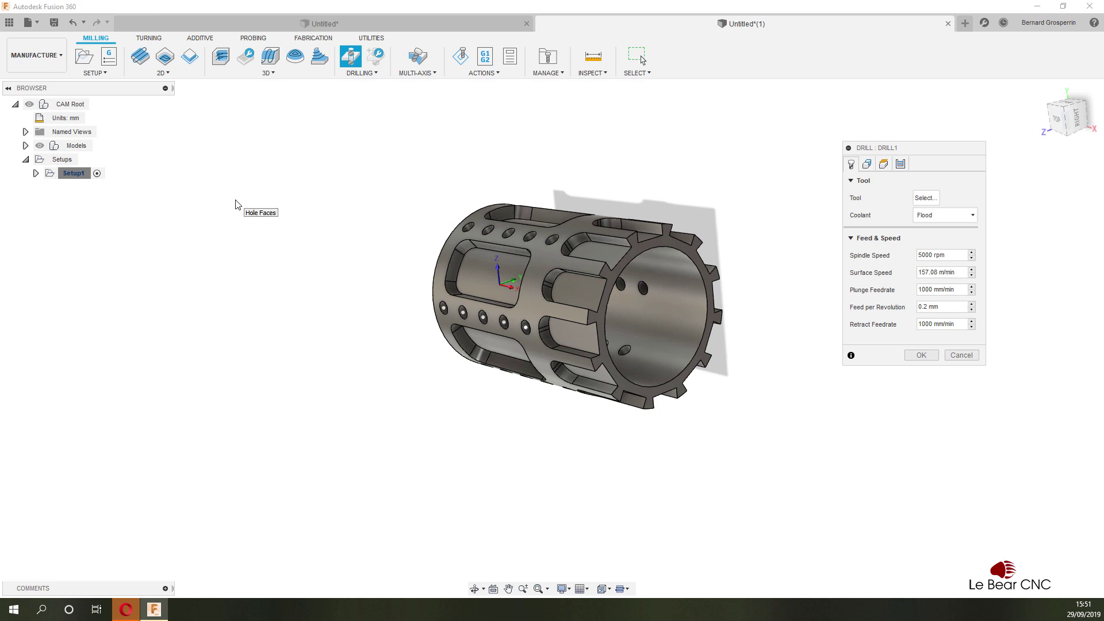
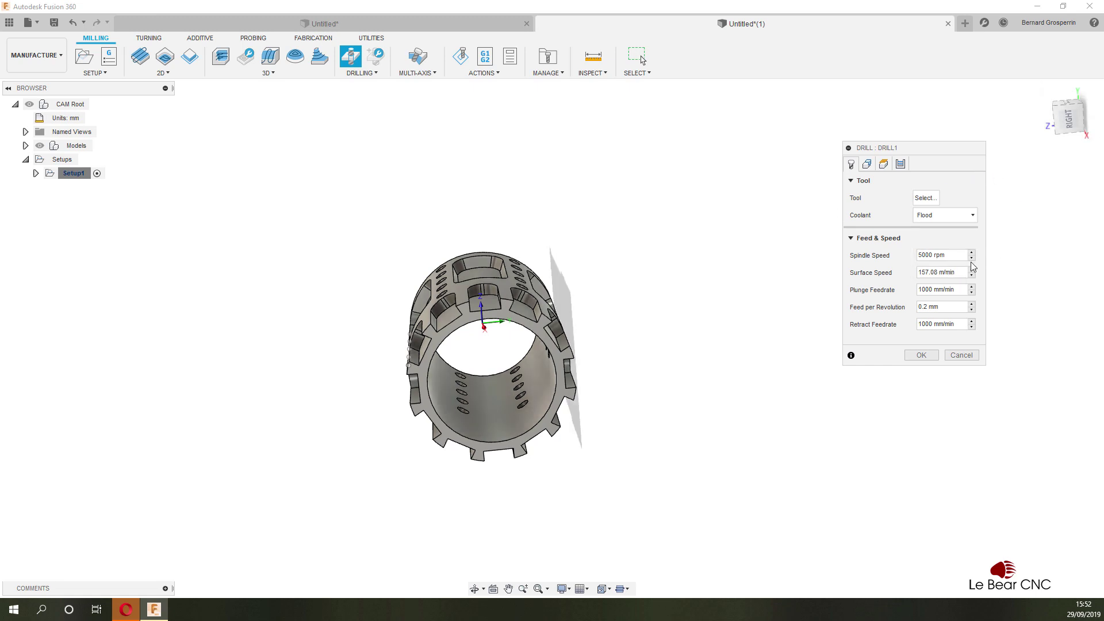
pyautogui.click(927, 199)
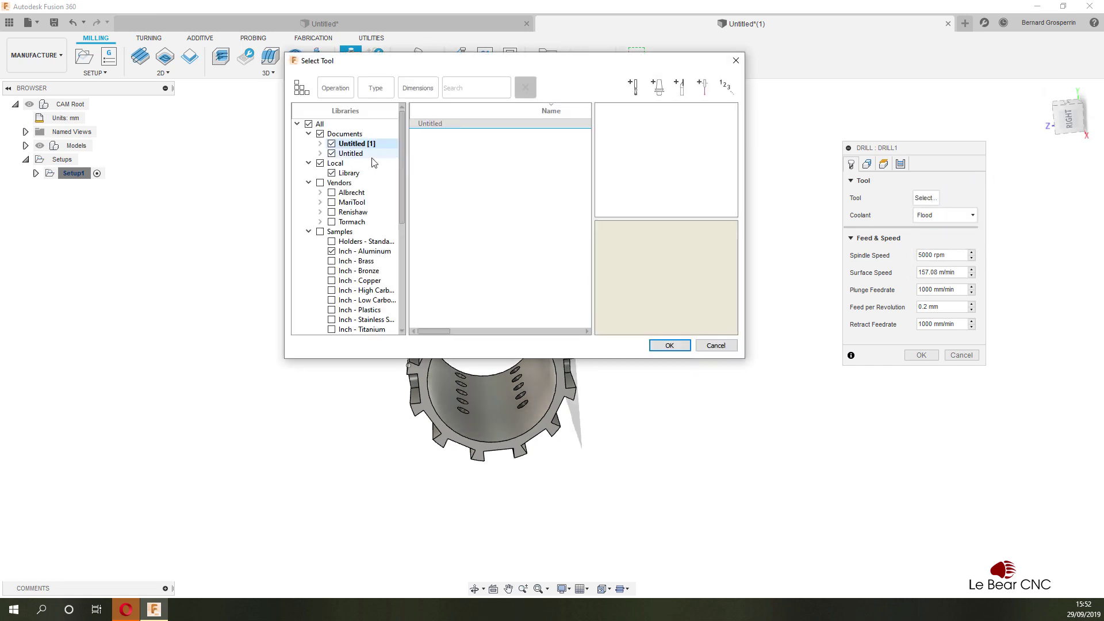
pyautogui.click(361, 156)
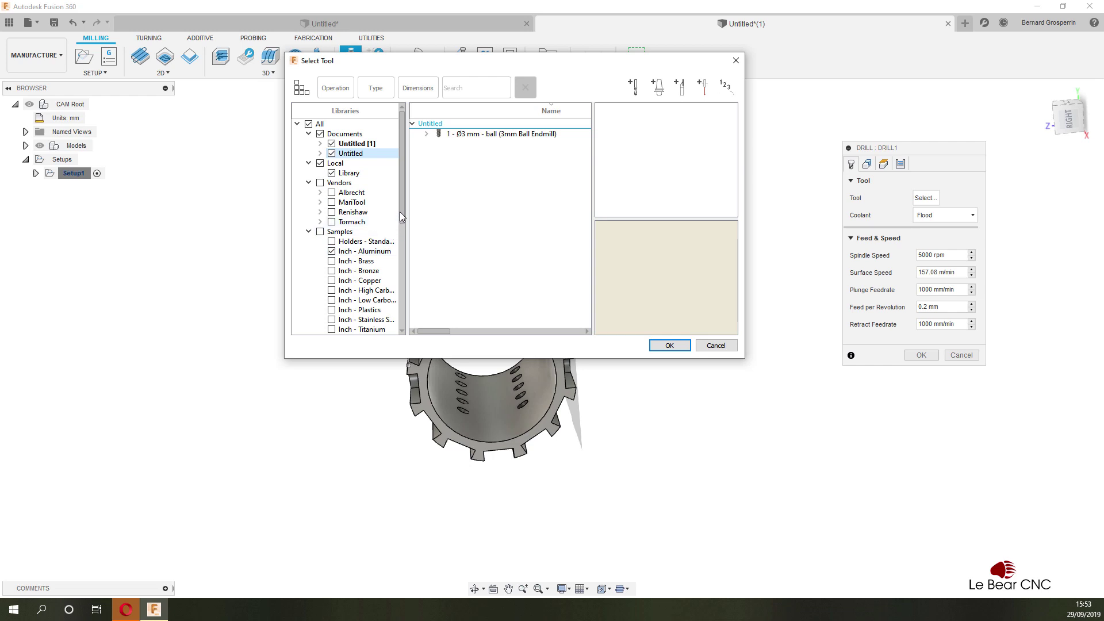
pyautogui.scroll(-3, 399, 221)
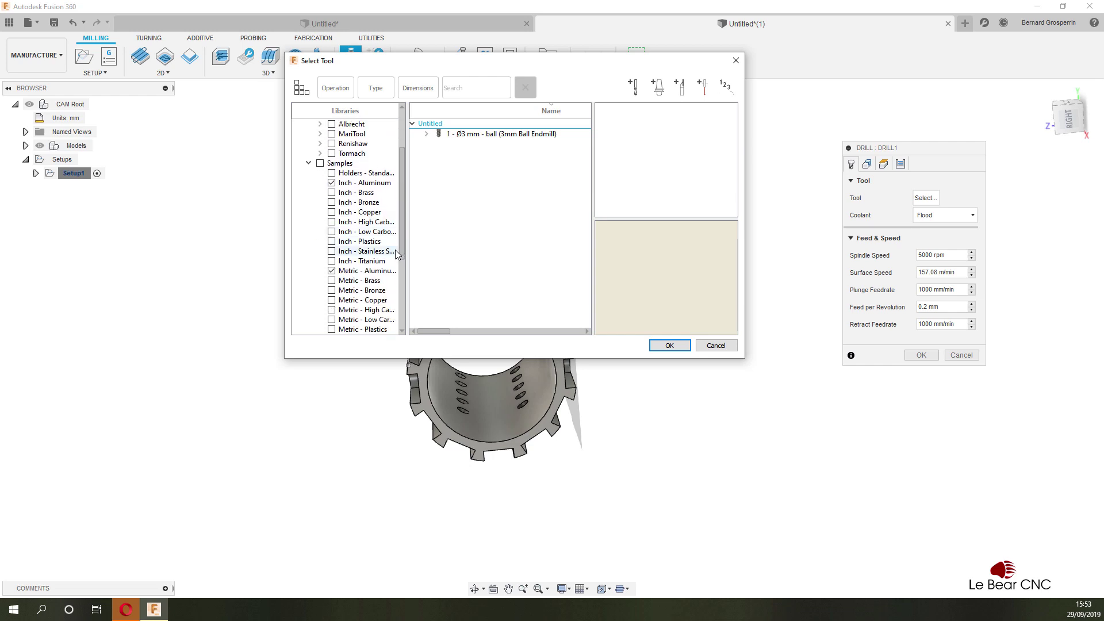
pyautogui.click(383, 260)
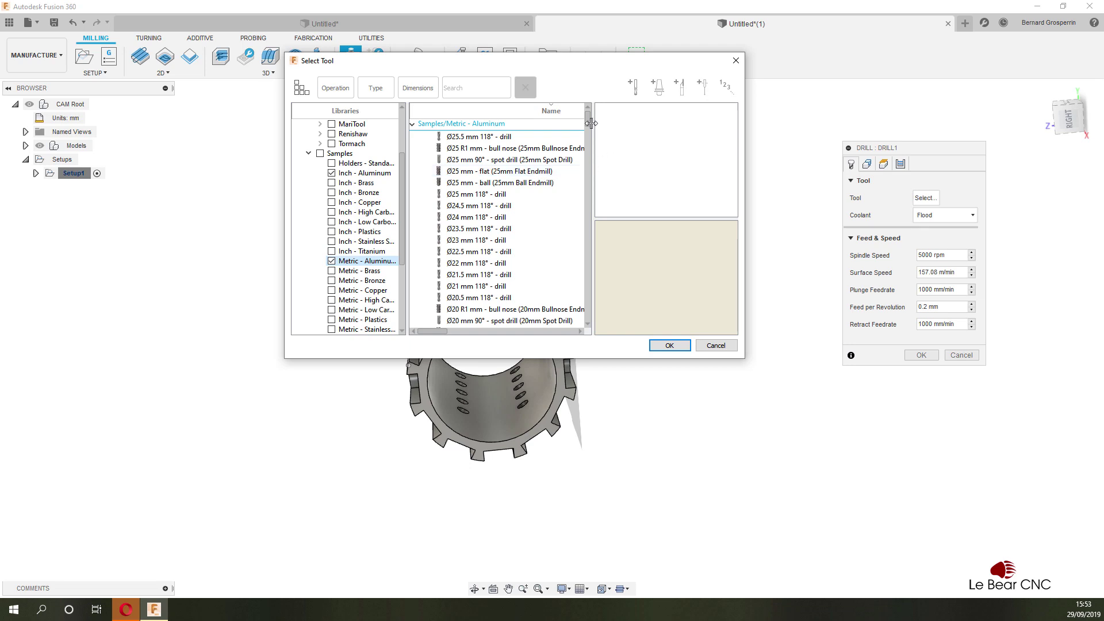
pyautogui.moveTo(587, 122); pyautogui.dragTo(562, 198)
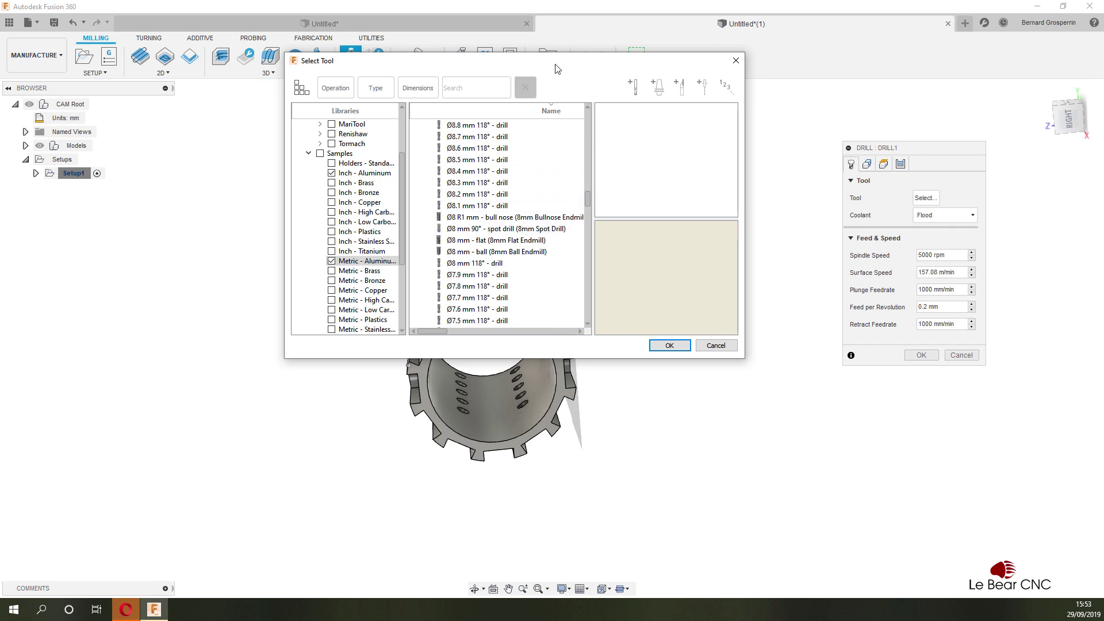
pyautogui.moveTo(557, 69); pyautogui.dragTo(548, 272)
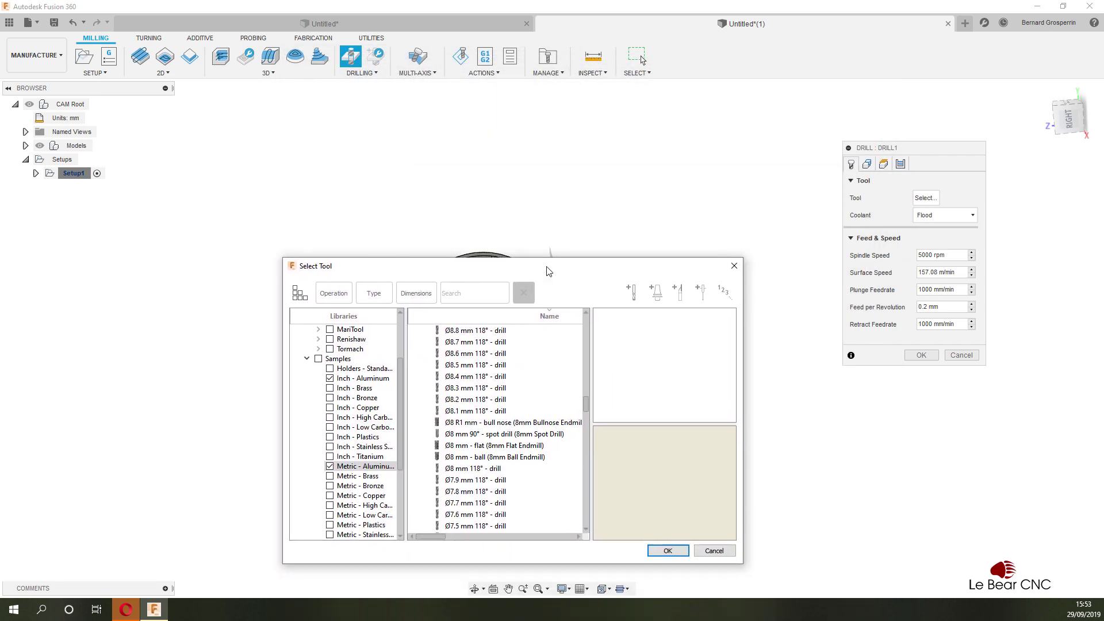
pyautogui.click(714, 551)
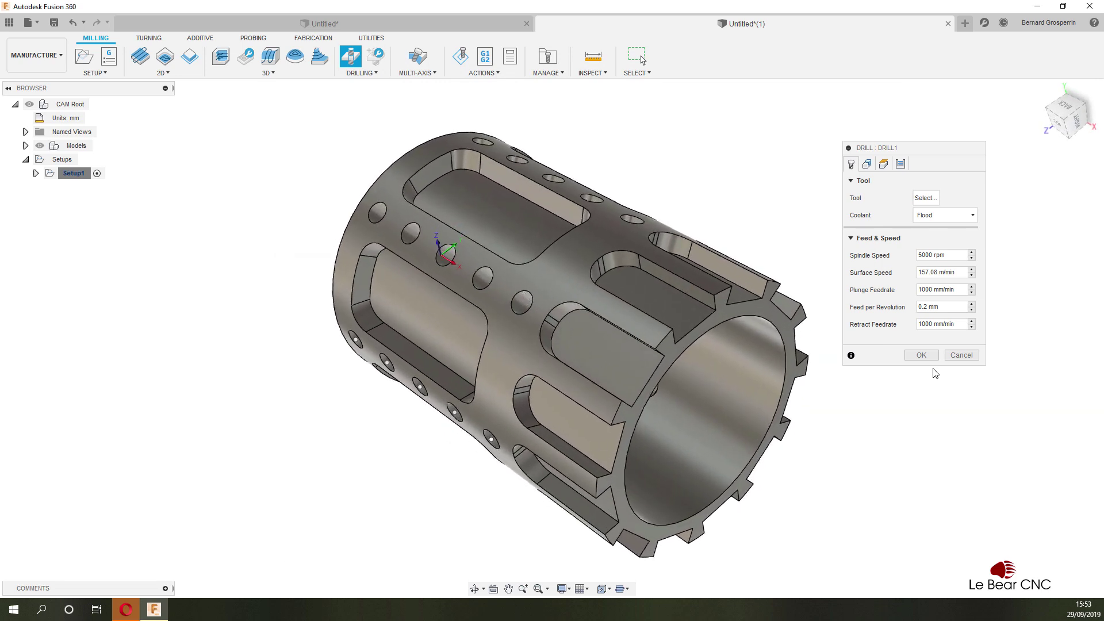
pyautogui.click(960, 355)
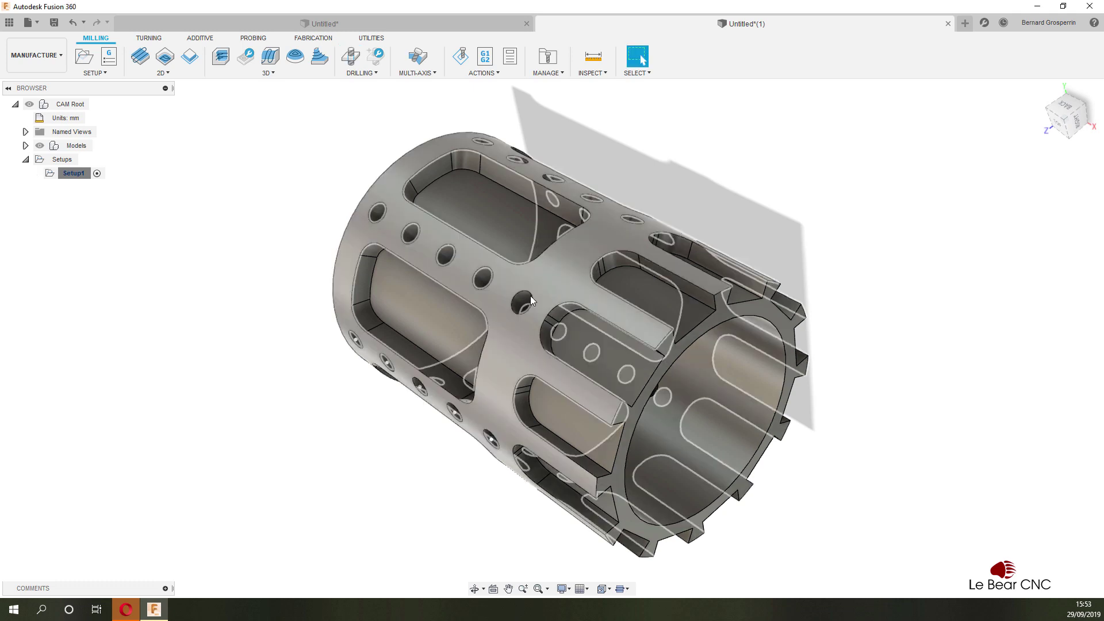
# Step: Check the size of the holes in the cylinder wall by selecting a hole's edge and its inner face
pyautogui.click(523, 296)
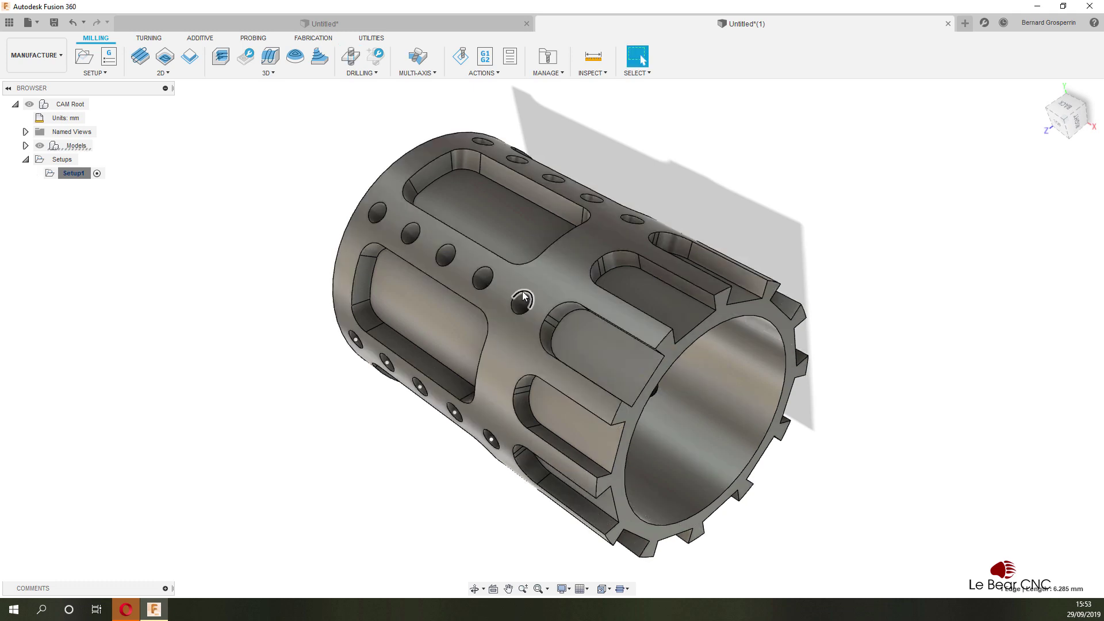
pyautogui.keyDown('shift'); pyautogui.moveTo(524, 296); pyautogui.dragTo(560, 257, button='middle'); pyautogui.keyUp('shift')
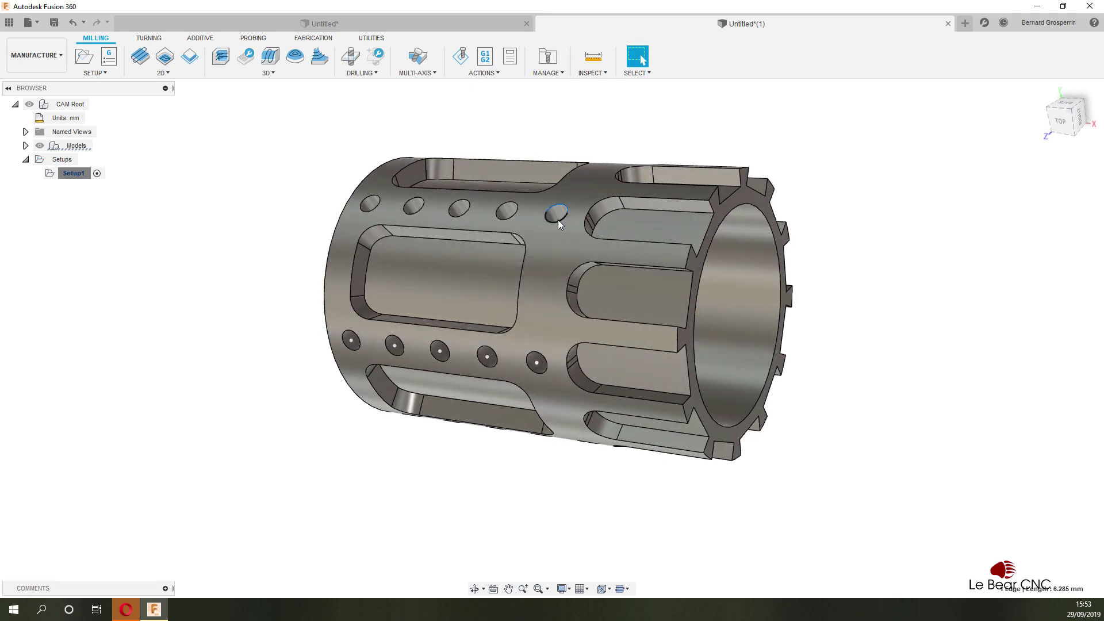
pyautogui.moveTo(559, 224)
pyautogui.keyDown('shift'); pyautogui.mouseDown(button='middle')
pyautogui.moveTo(771, 243)
pyautogui.moveTo(690, 223)
pyautogui.moveTo(613, 260)
pyautogui.moveTo(624, 292)
pyautogui.moveTo(639, 281)
pyautogui.moveTo(560, 280)
pyautogui.moveTo(591, 384)
pyautogui.moveTo(642, 208)
pyautogui.mouseUp(button='middle'); pyautogui.keyUp('shift')
pyautogui.scroll(5, 640, 196)
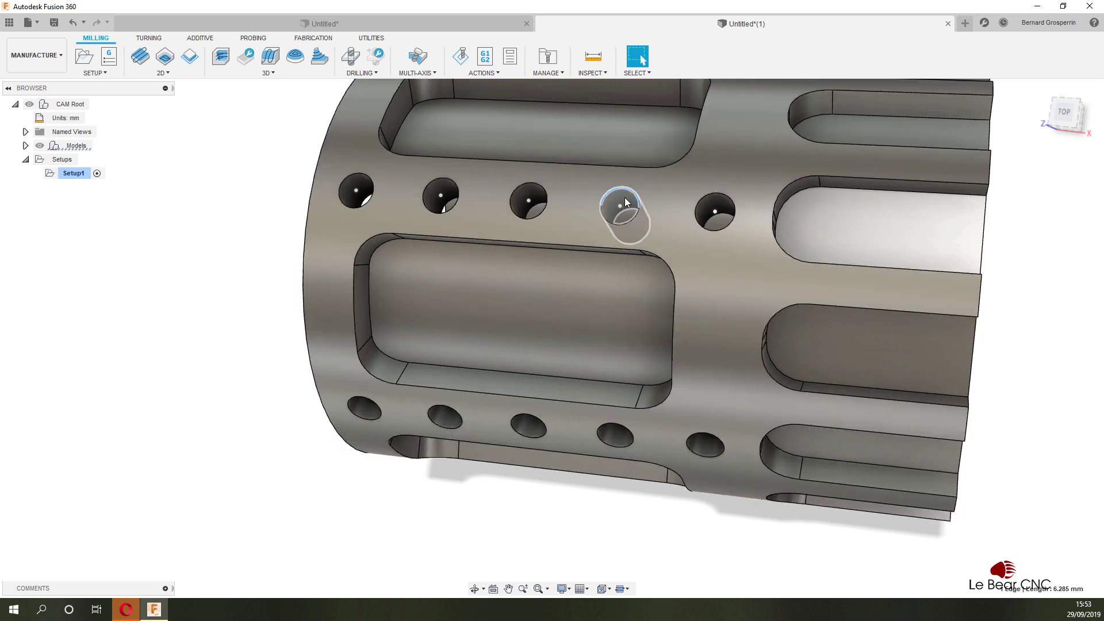
pyautogui.click(625, 197)
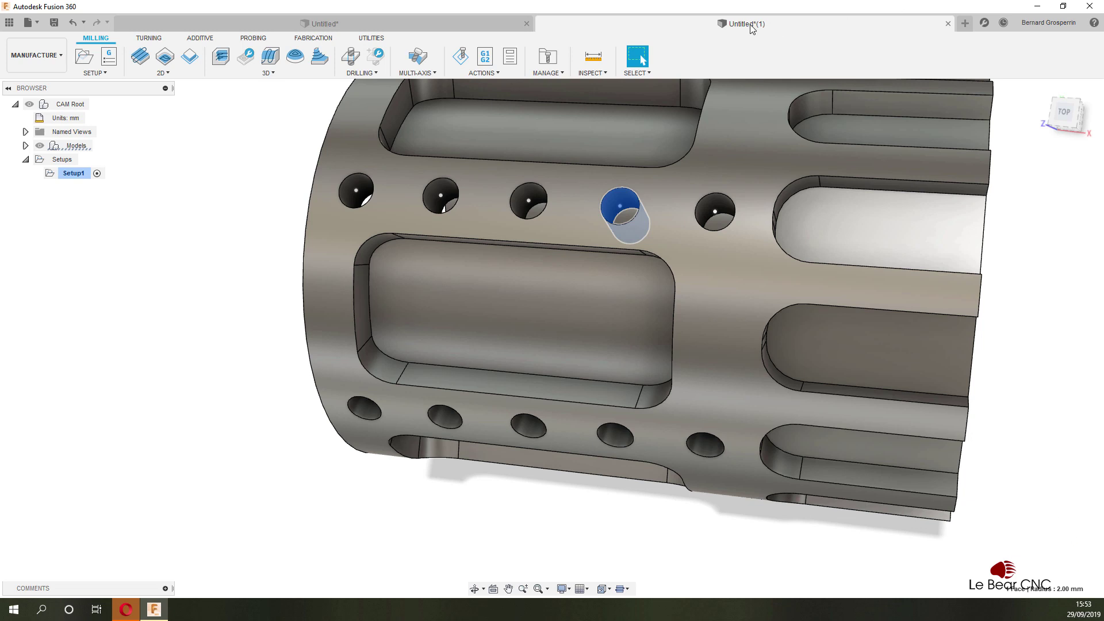
# Step: Create a Drill operation in Setup1 with the Ø4 mm 90° spot drill from the Metric - Aluminum sample library
pyautogui.rightClick(81, 172)
pyautogui.moveTo(141, 194)
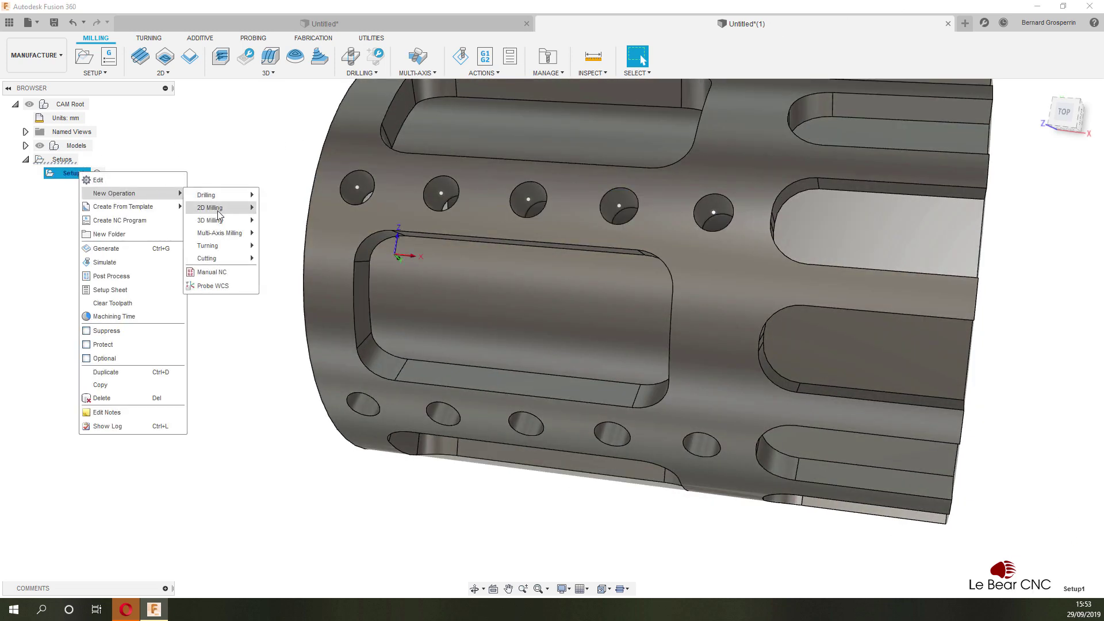
pyautogui.moveTo(221, 195)
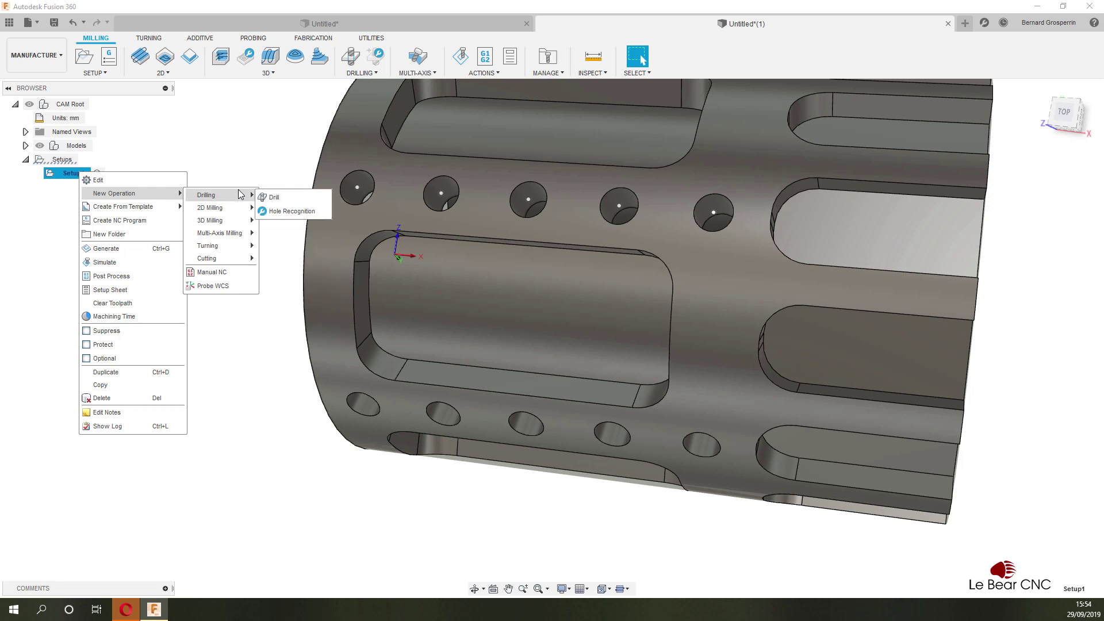
pyautogui.click(275, 197)
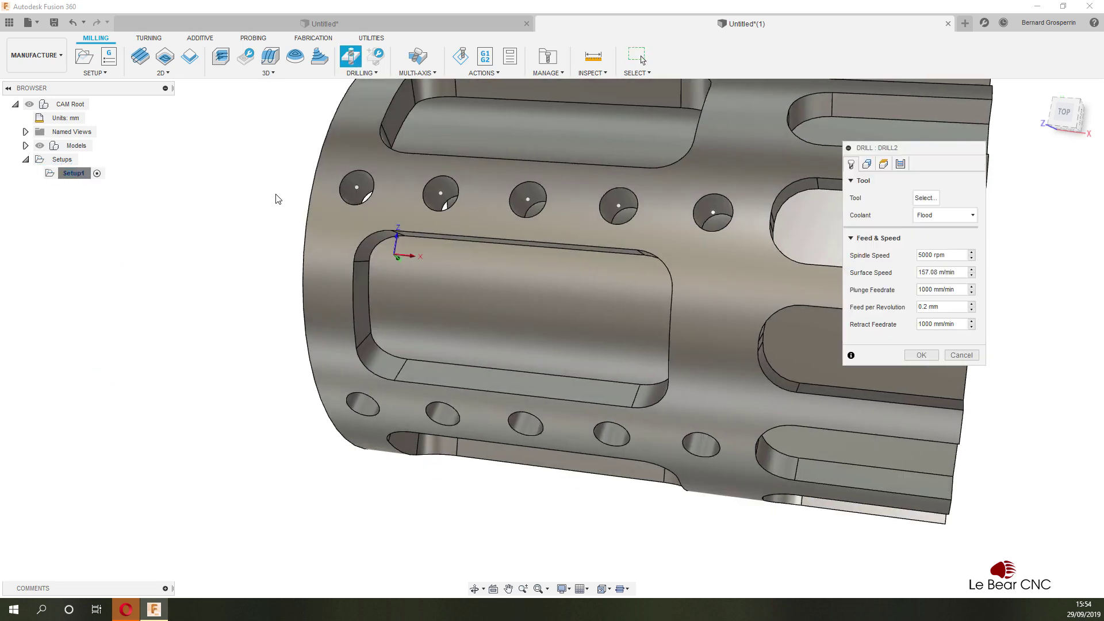
pyautogui.click(926, 198)
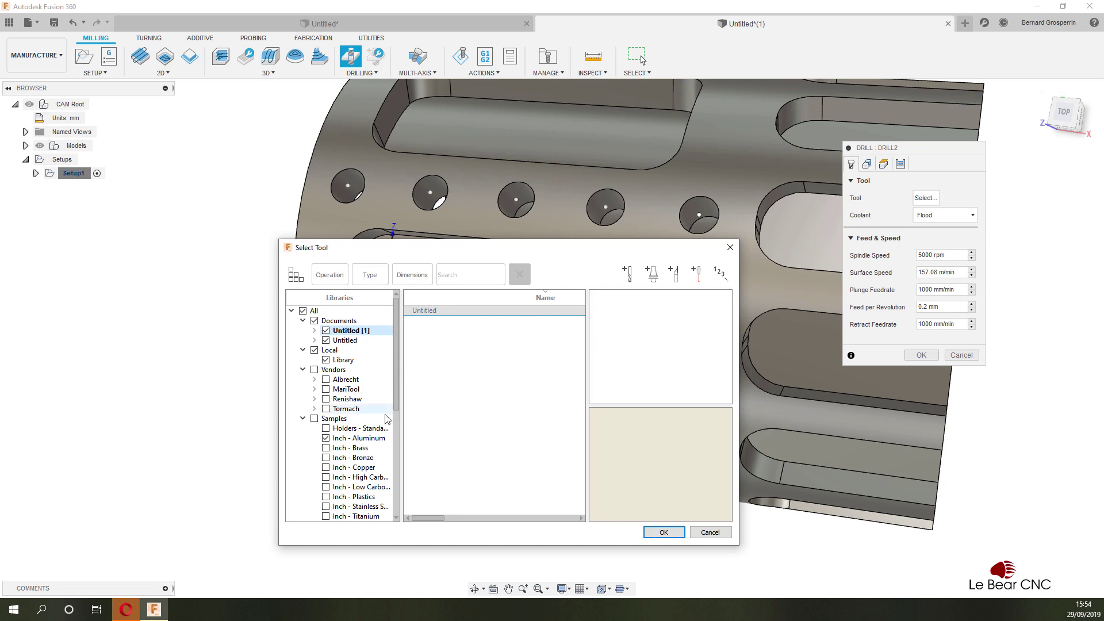
pyautogui.moveTo(398, 387); pyautogui.dragTo(394, 444)
pyautogui.click(376, 419)
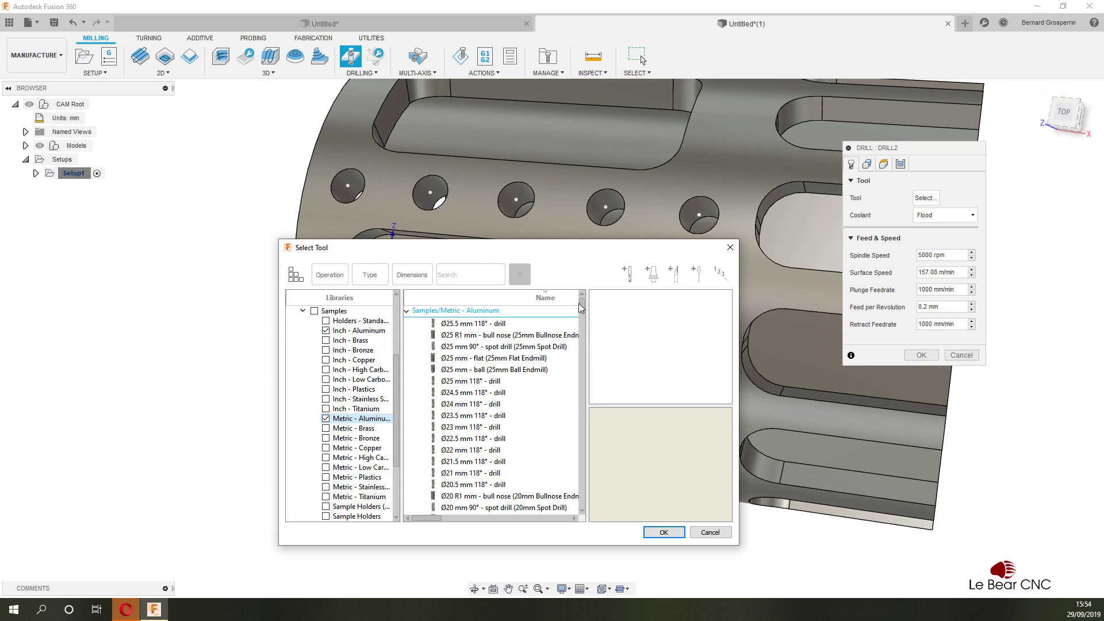
pyautogui.scroll(-1, 583, 312)
pyautogui.moveTo(583, 313); pyautogui.dragTo(568, 432)
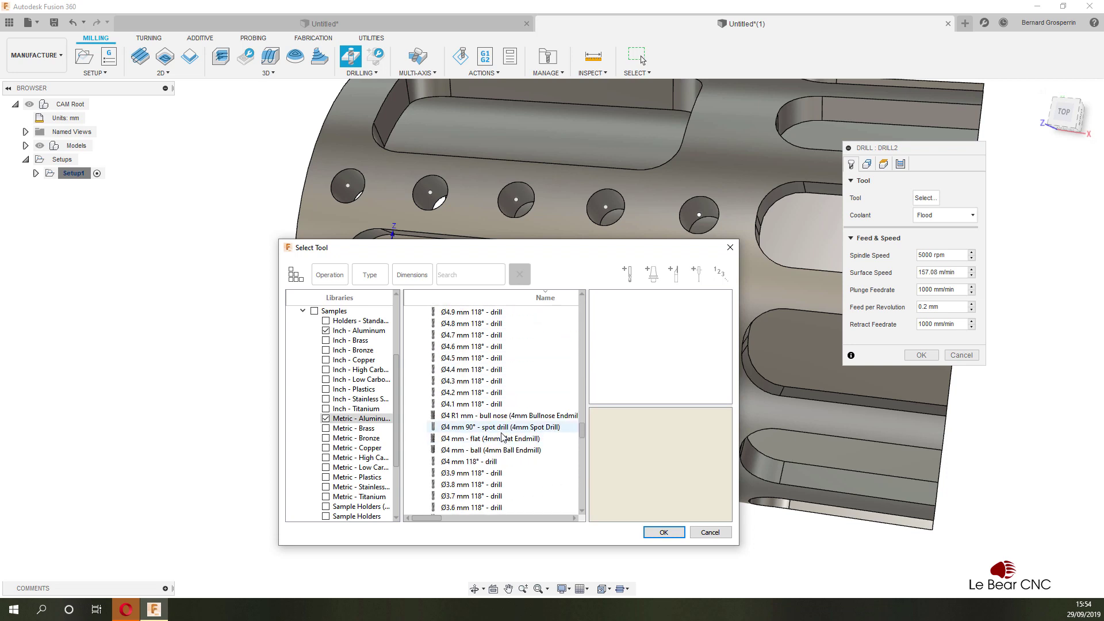
pyautogui.click(463, 428)
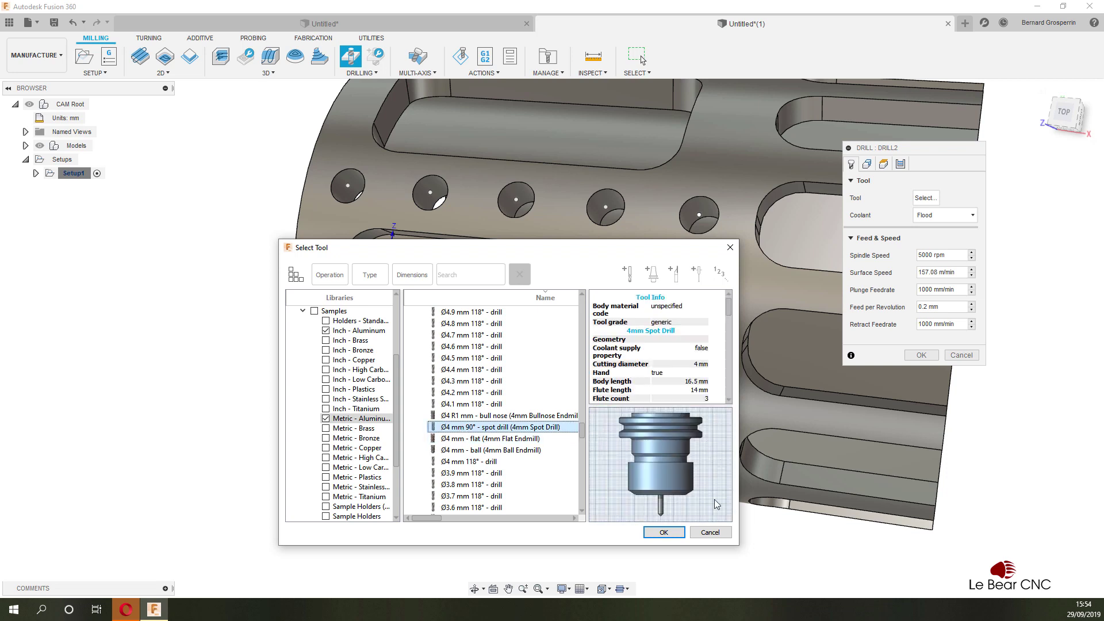
pyautogui.click(664, 533)
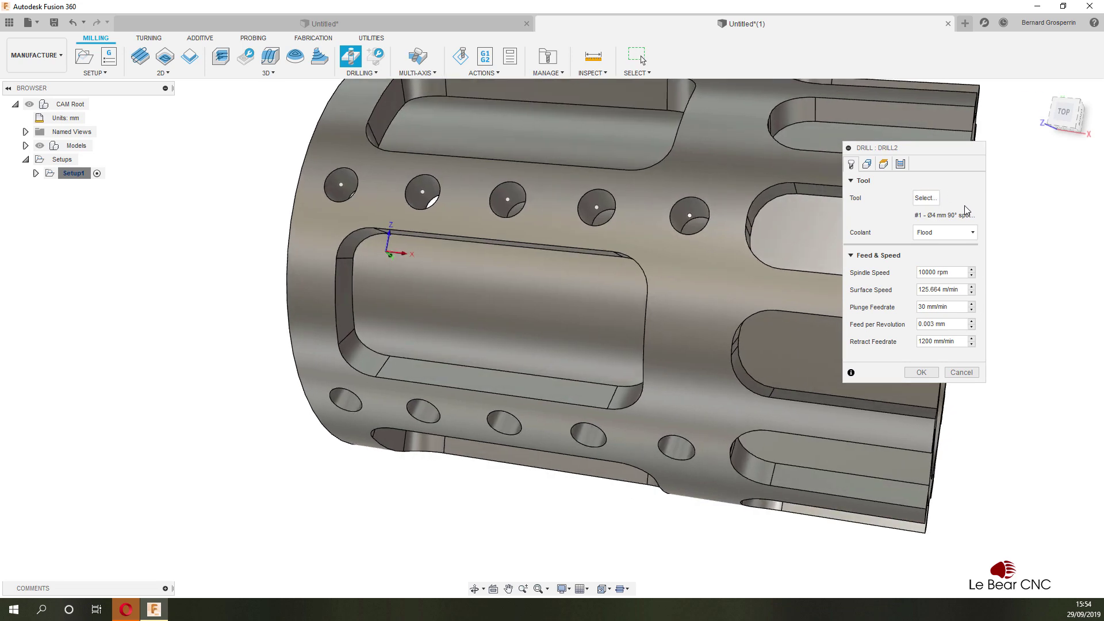
# Step: Set the drill's hole mode to Selected points and pick the centre points of all five holes in one lengthwise row
pyautogui.click(867, 165)
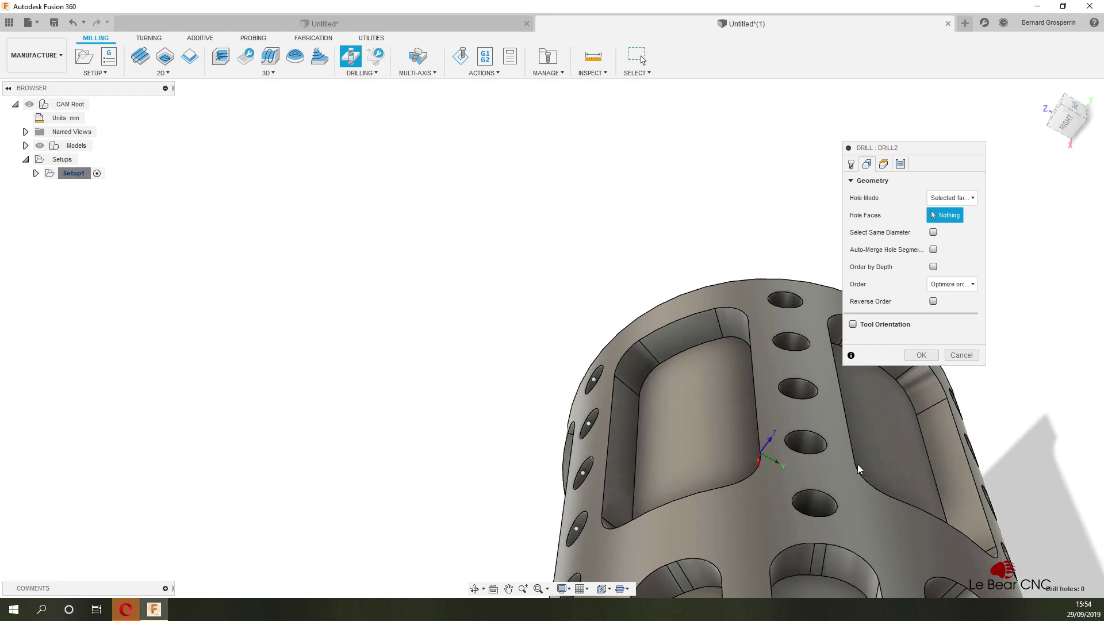
pyautogui.click(975, 201)
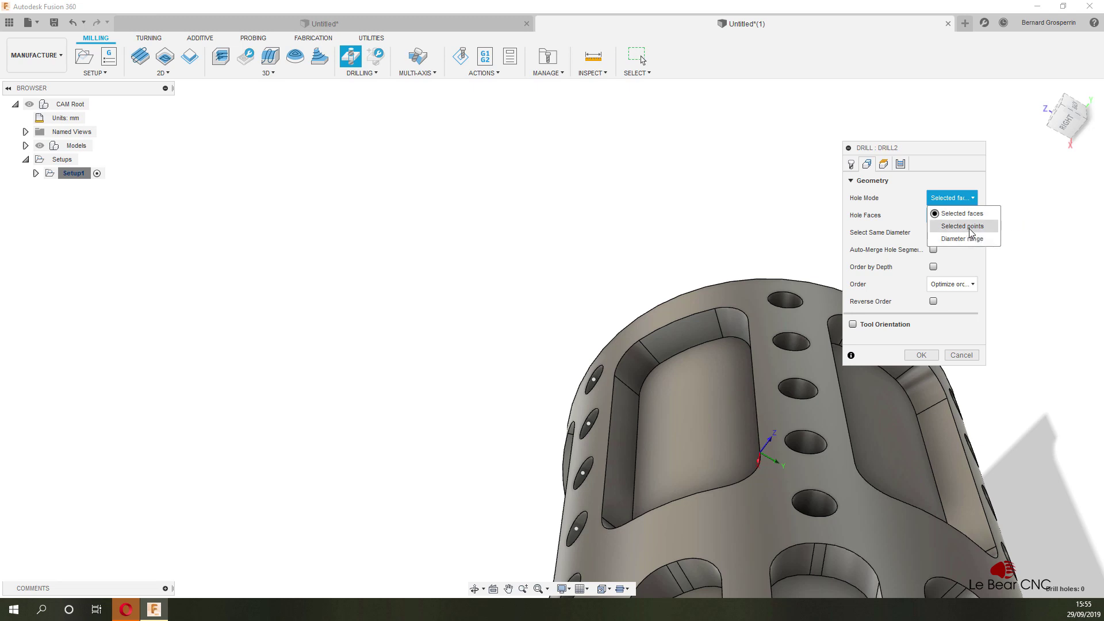
pyautogui.click(971, 227)
pyautogui.keyDown('shift'); pyautogui.moveTo(740, 312); pyautogui.dragTo(623, 440, button='middle'); pyautogui.keyUp('shift')
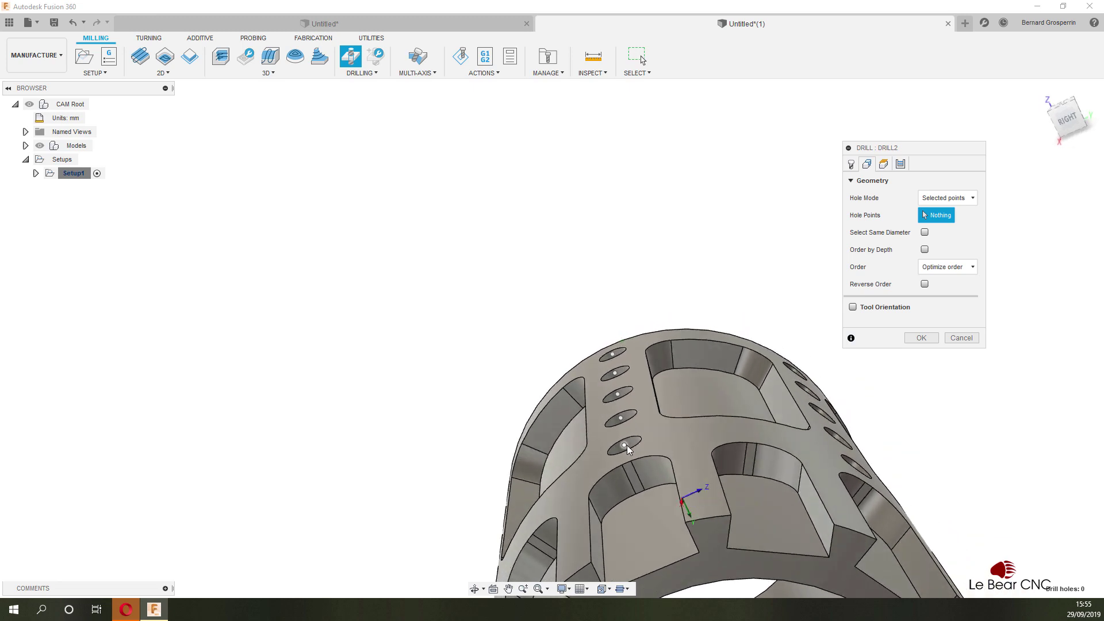
pyautogui.click(623, 444)
pyautogui.keyDown('shift'); pyautogui.moveTo(642, 423); pyautogui.dragTo(502, 440, button='middle'); pyautogui.keyUp('shift')
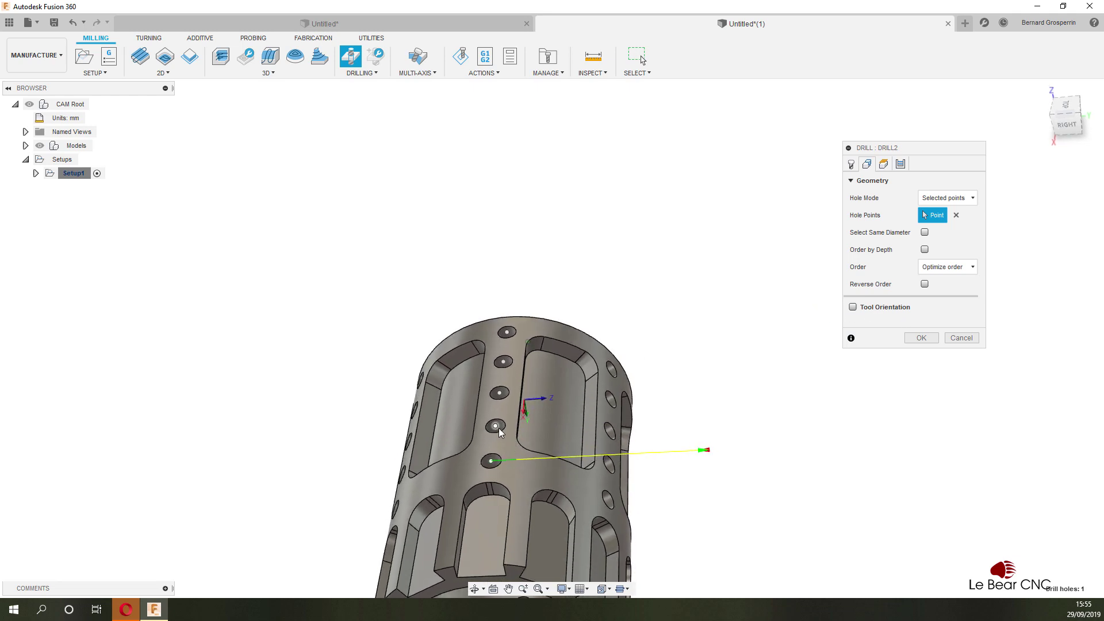
pyautogui.click(497, 425)
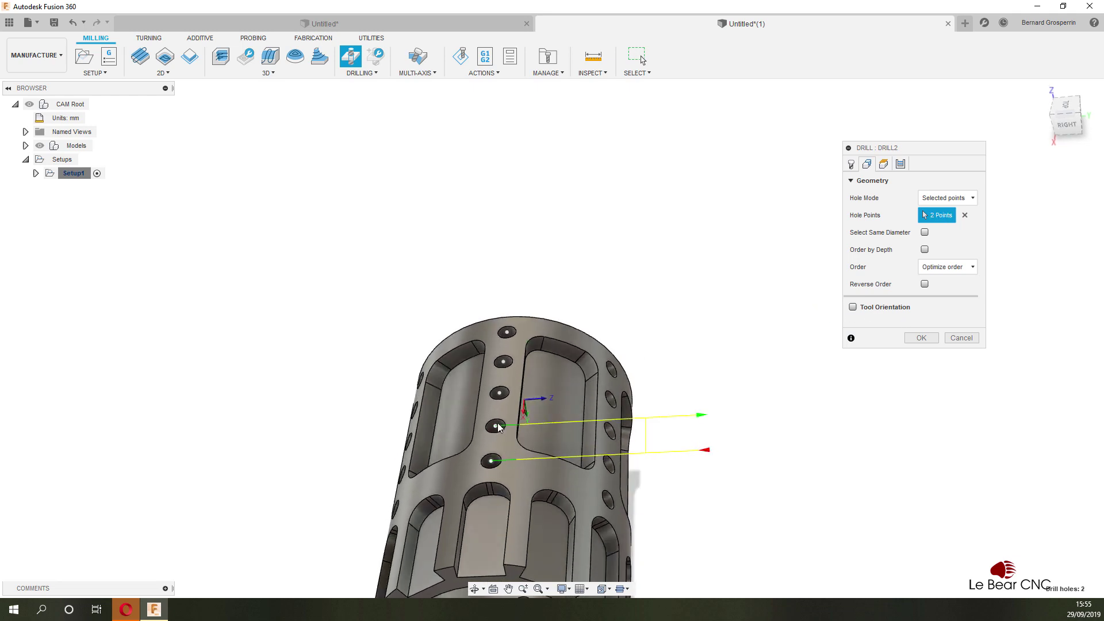
pyautogui.click(500, 393)
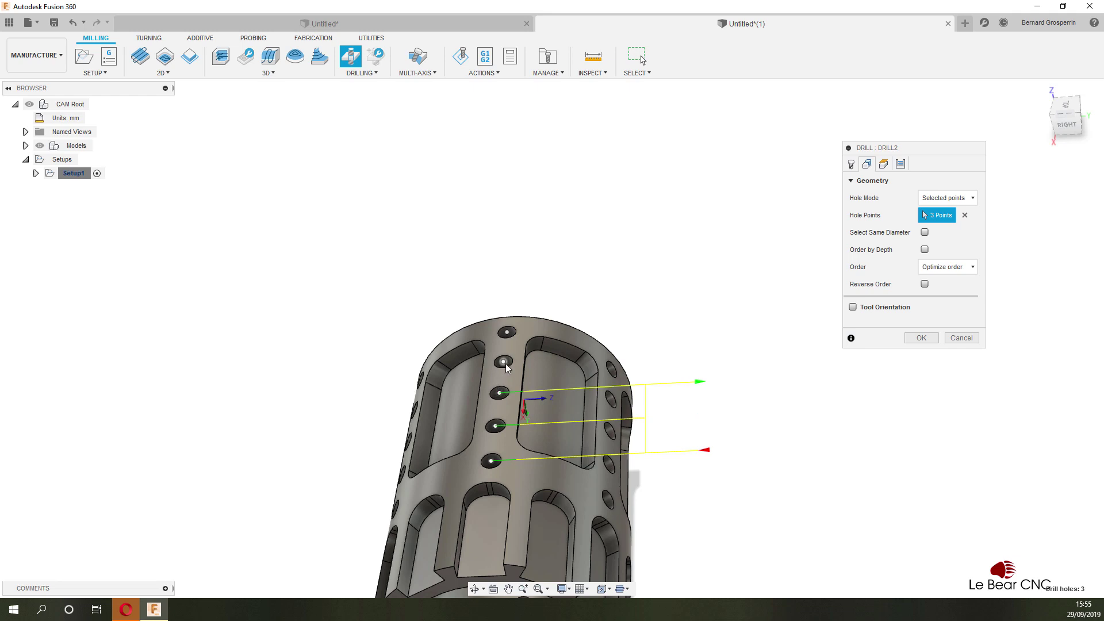
pyautogui.click(504, 364)
pyautogui.click(505, 334)
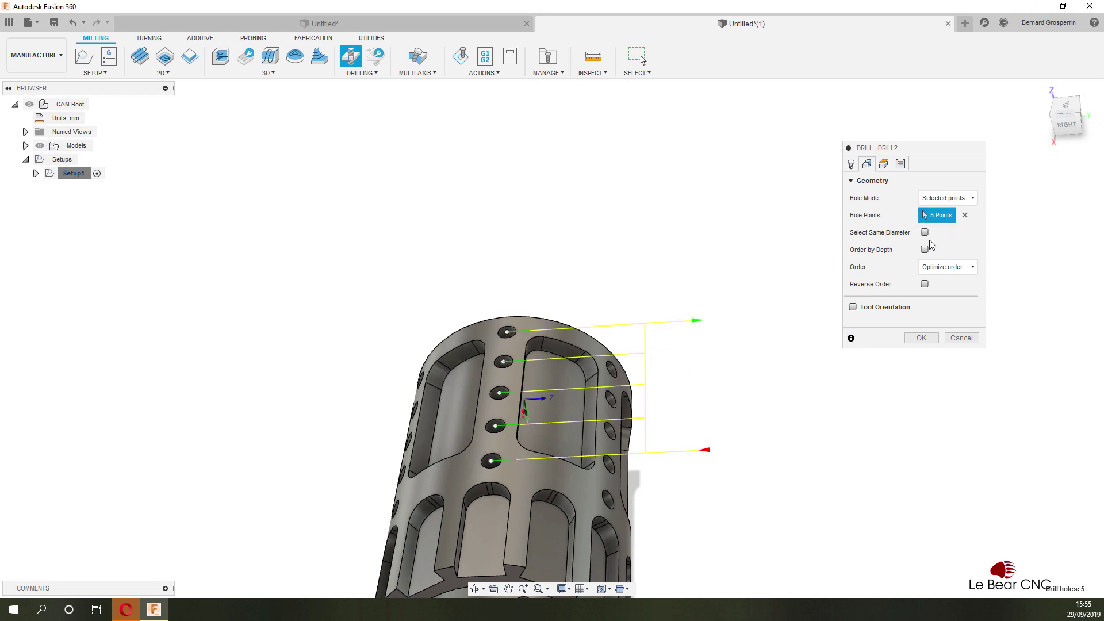
# Step: Enable Tool Orientation for the drill, using the face of a hole in the selected row as Z axis, and flip the Z axis
pyautogui.click(853, 308)
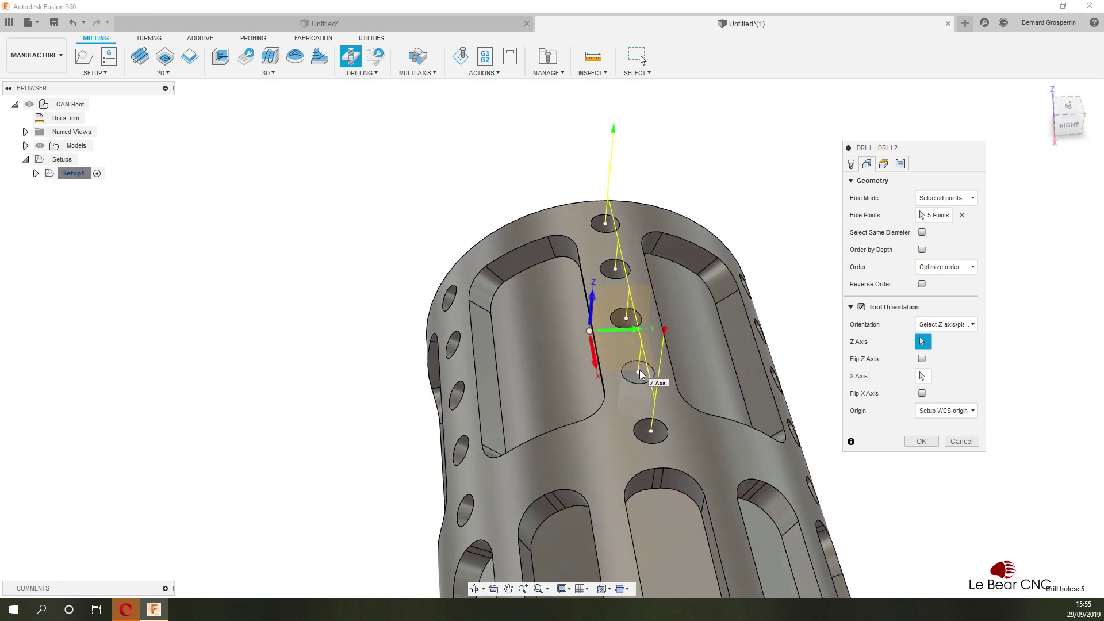
pyautogui.click(640, 370)
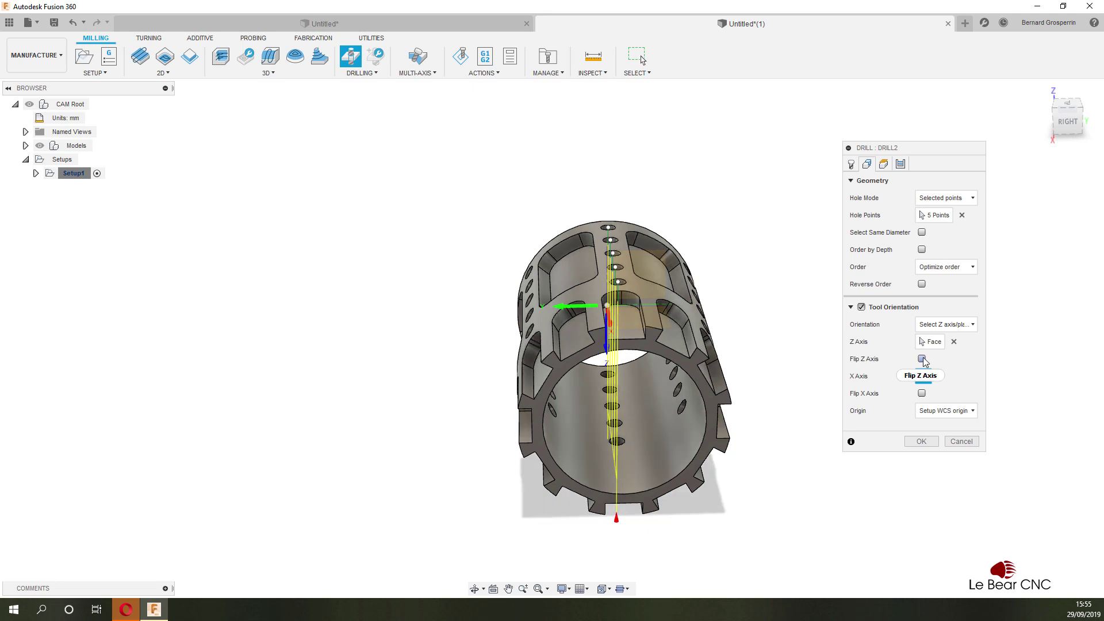
pyautogui.click(921, 359)
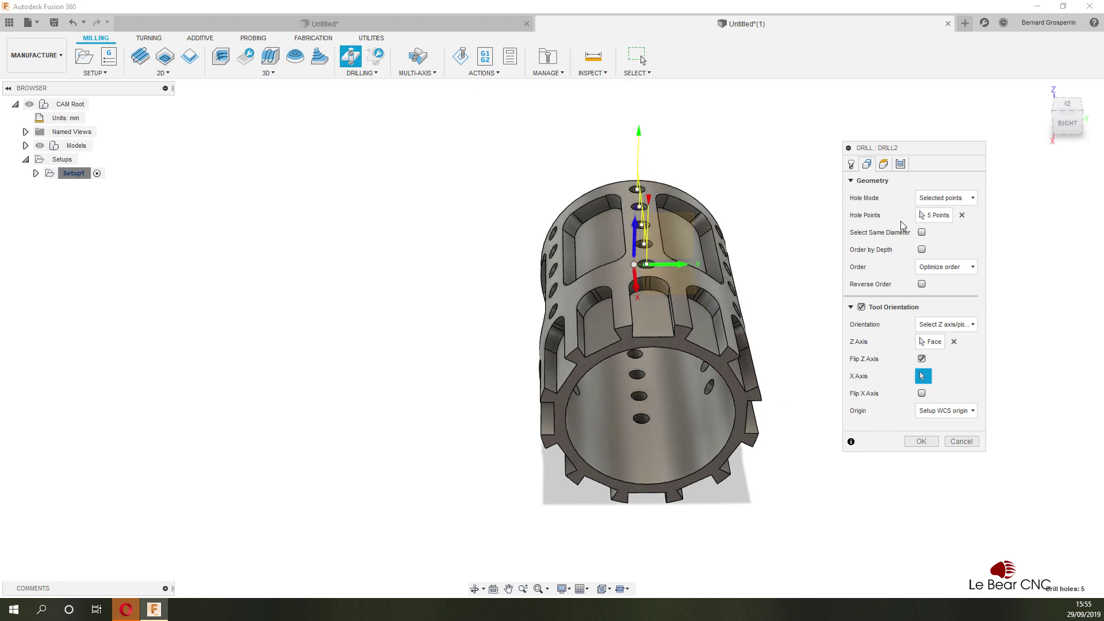
pyautogui.click(884, 165)
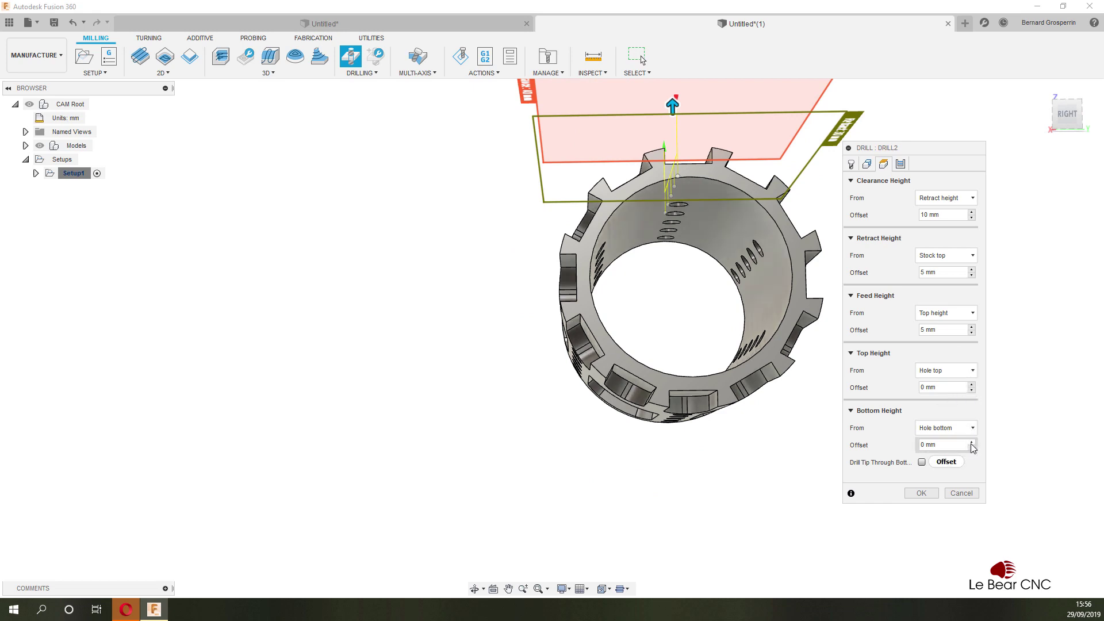
pyautogui.click(942, 445)
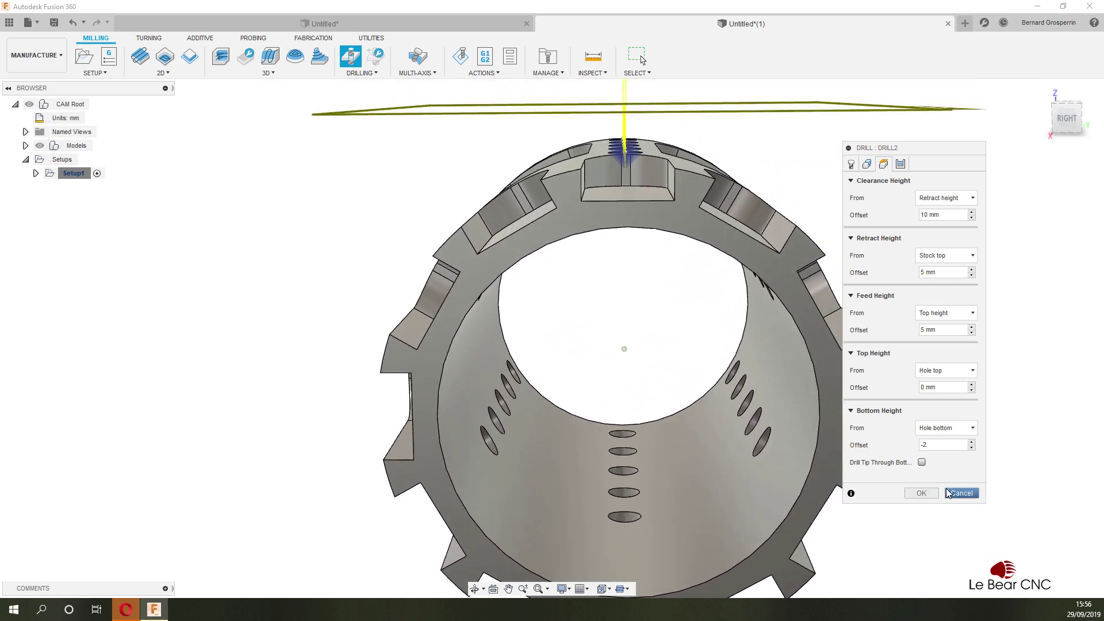
pyautogui.click(974, 426)
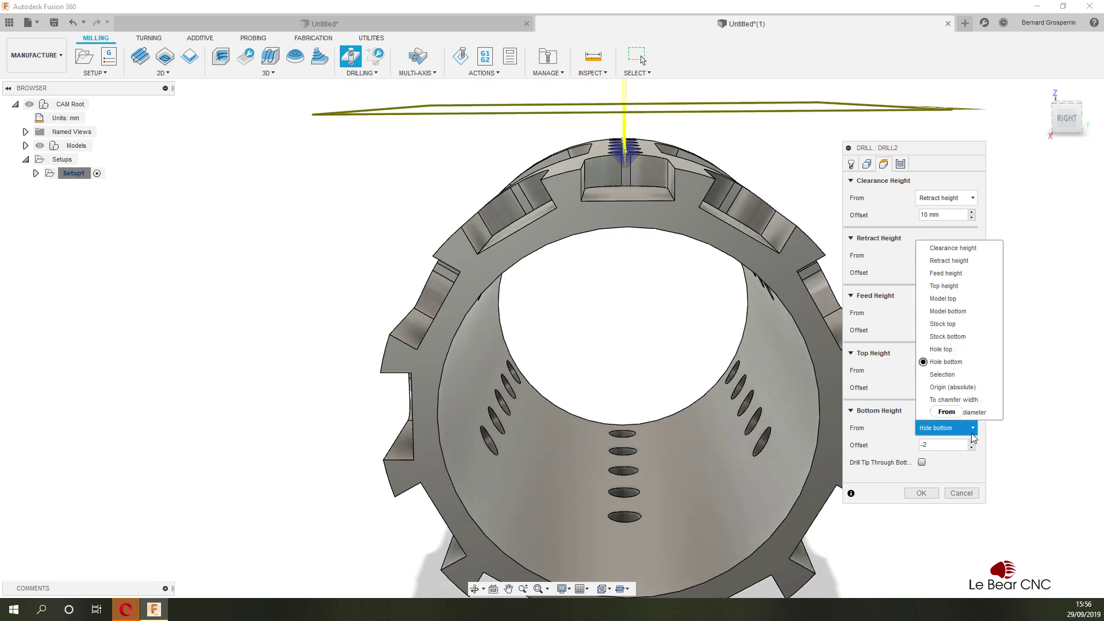
pyautogui.click(922, 463)
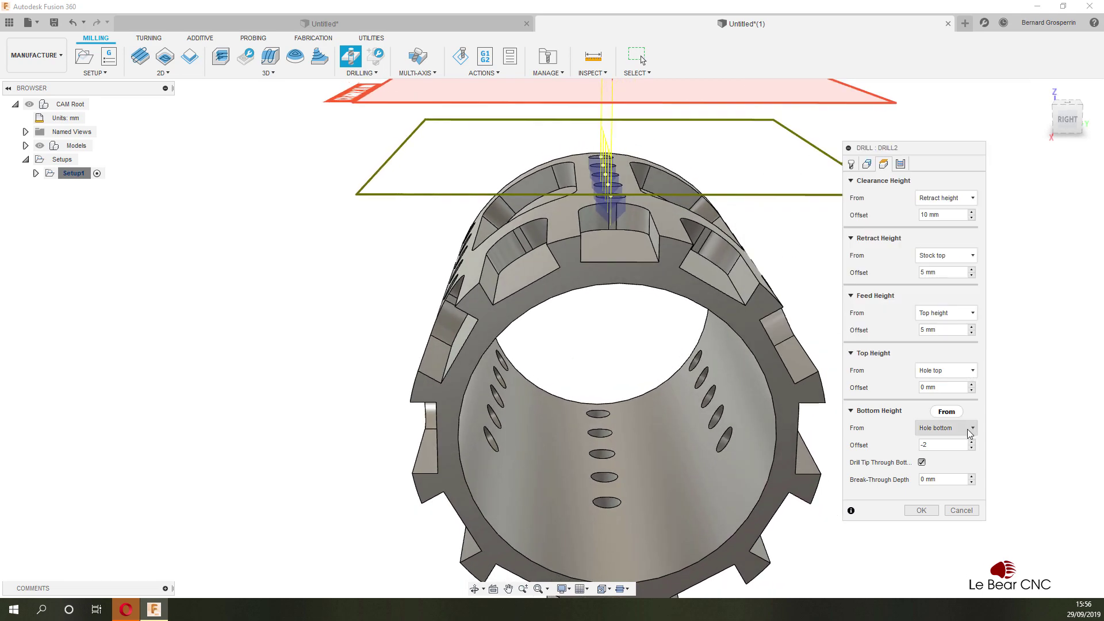
pyautogui.click(961, 511)
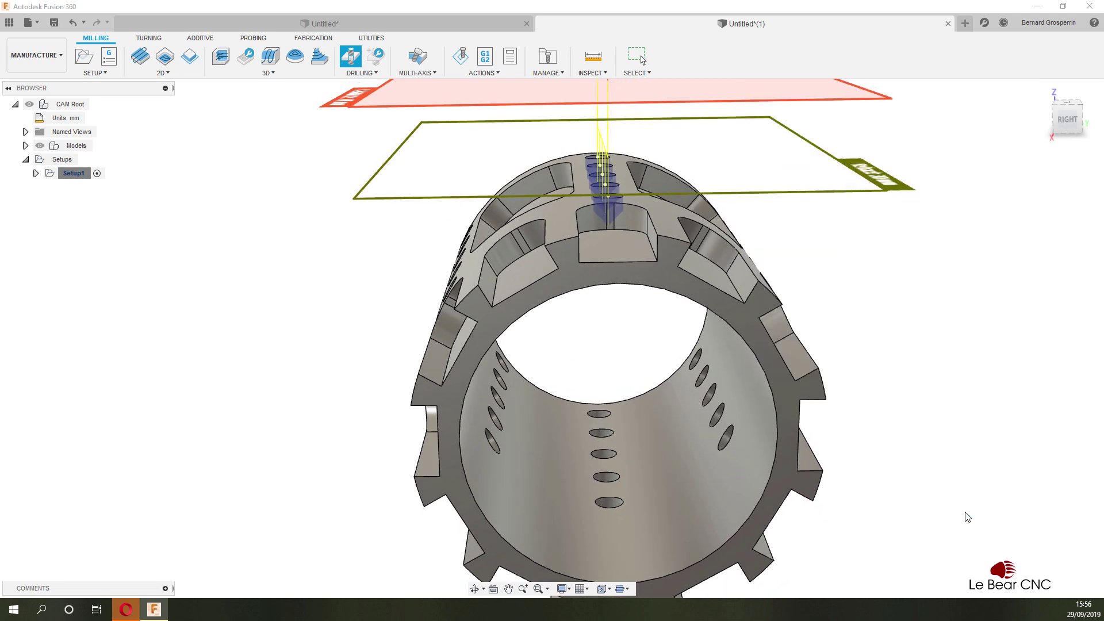
# Step: Create a new Drill operation in Setup1 with the document's Ø4 mm 90° spot drill
pyautogui.rightClick(79, 178)
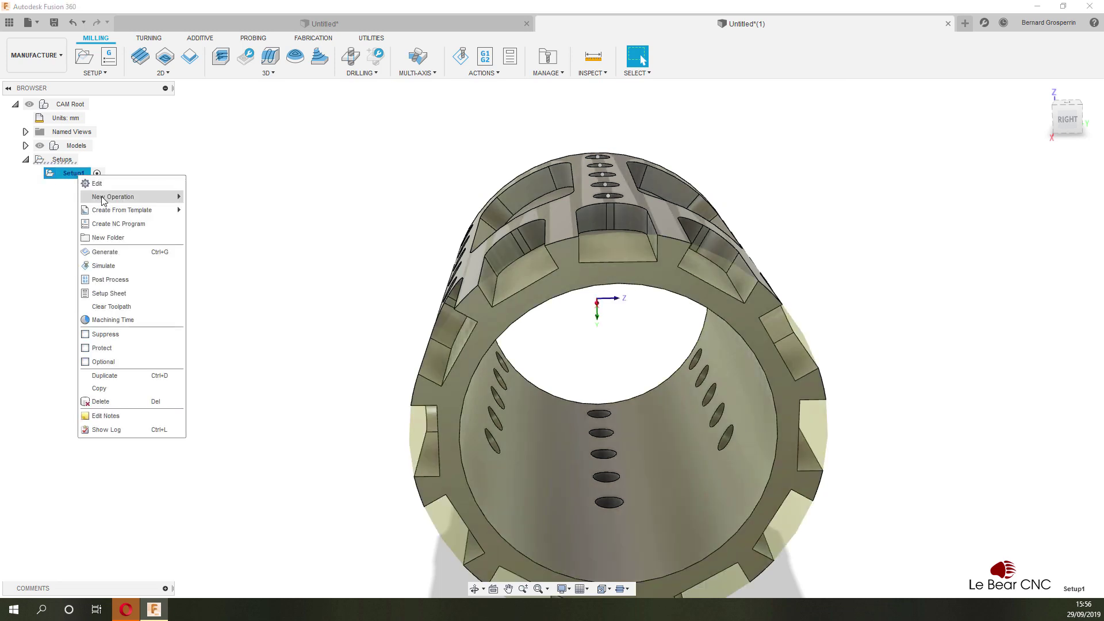
pyautogui.moveTo(127, 199)
pyautogui.moveTo(230, 198)
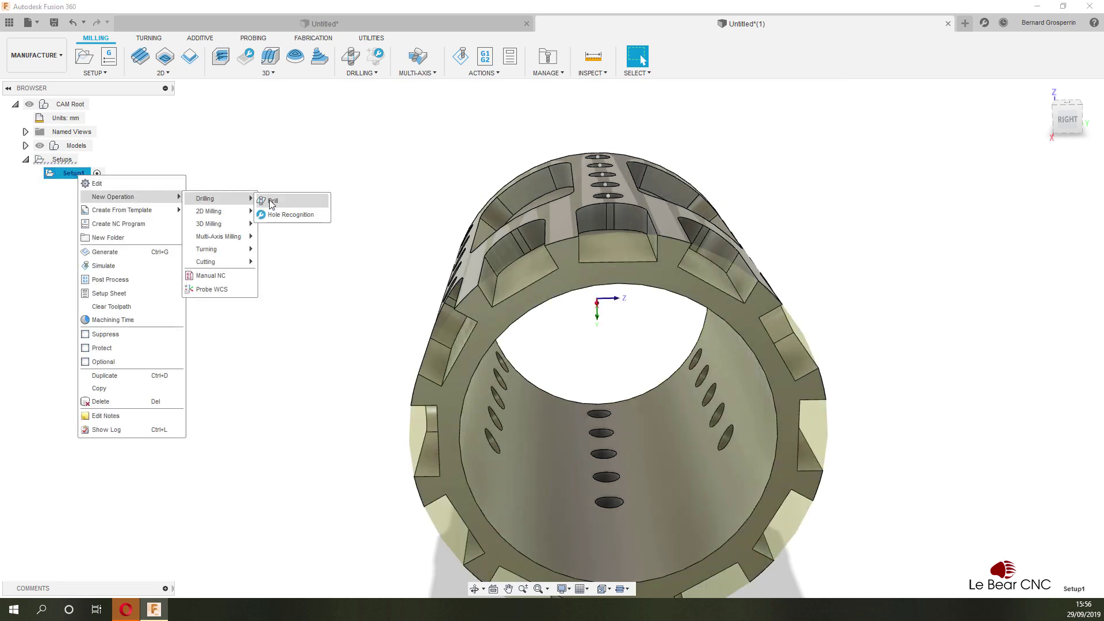
pyautogui.click(272, 203)
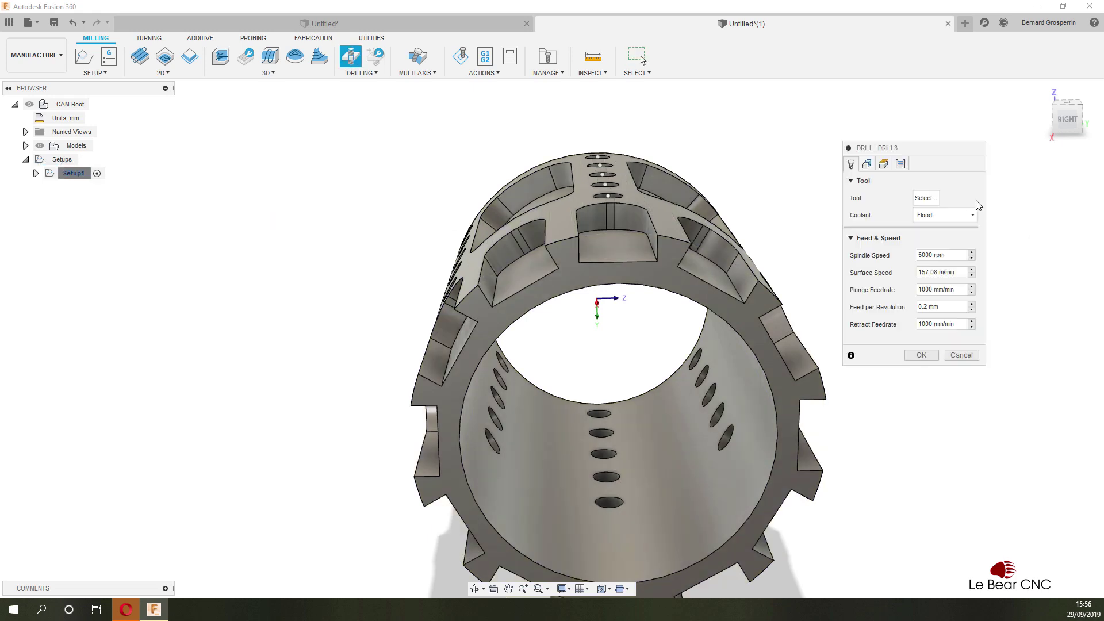
pyautogui.click(926, 197)
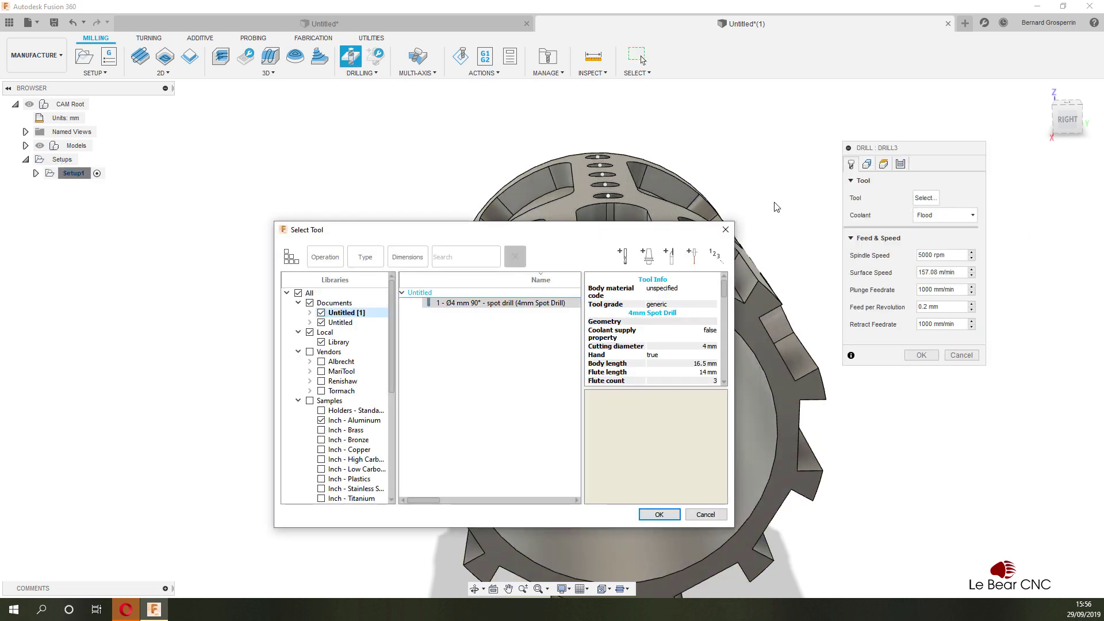
pyautogui.click(495, 303)
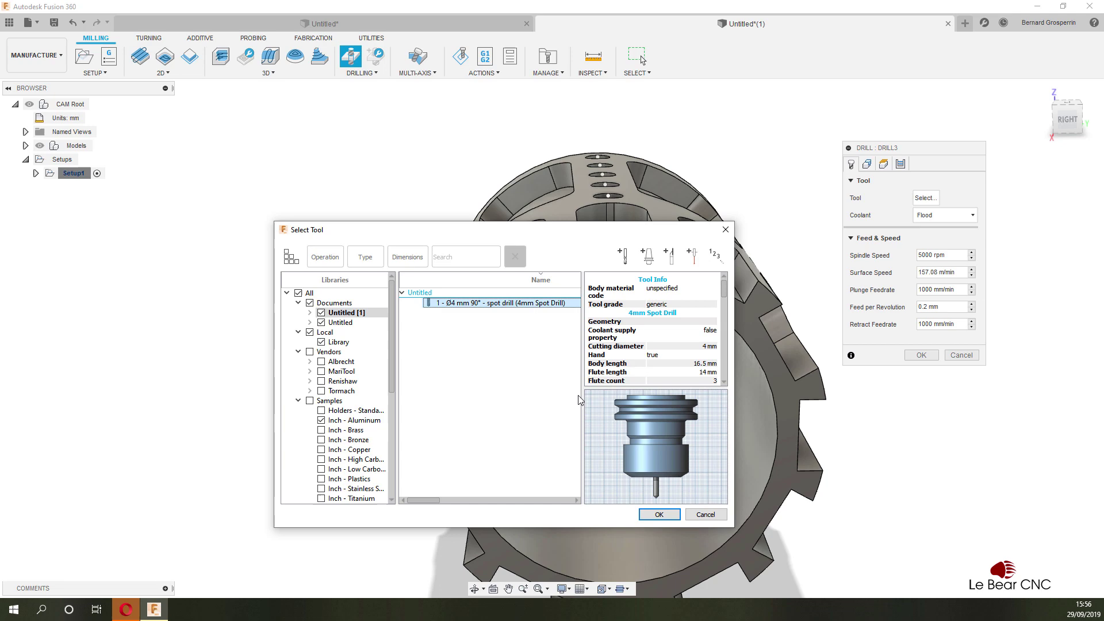
pyautogui.click(659, 514)
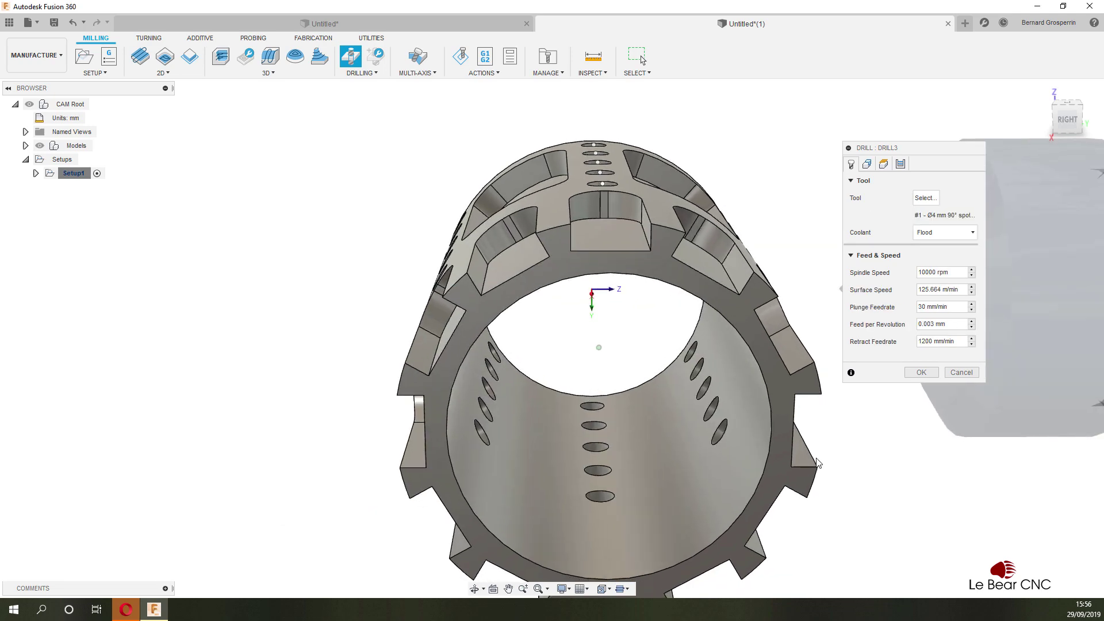
# Step: Enable Tool Orientation for the drill, using the inner face of a hole in the lengthwise row as Z axis, and flip the Z axis
pyautogui.scroll(2, 818, 462)
pyautogui.scroll(-3, 818, 463)
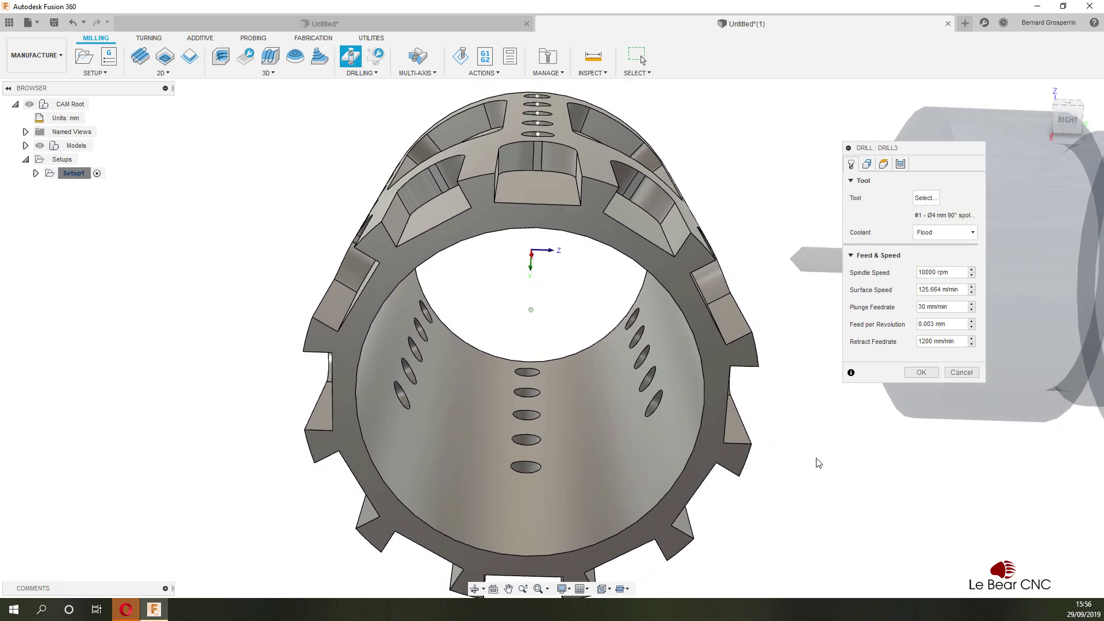
pyautogui.scroll(-4, 818, 463)
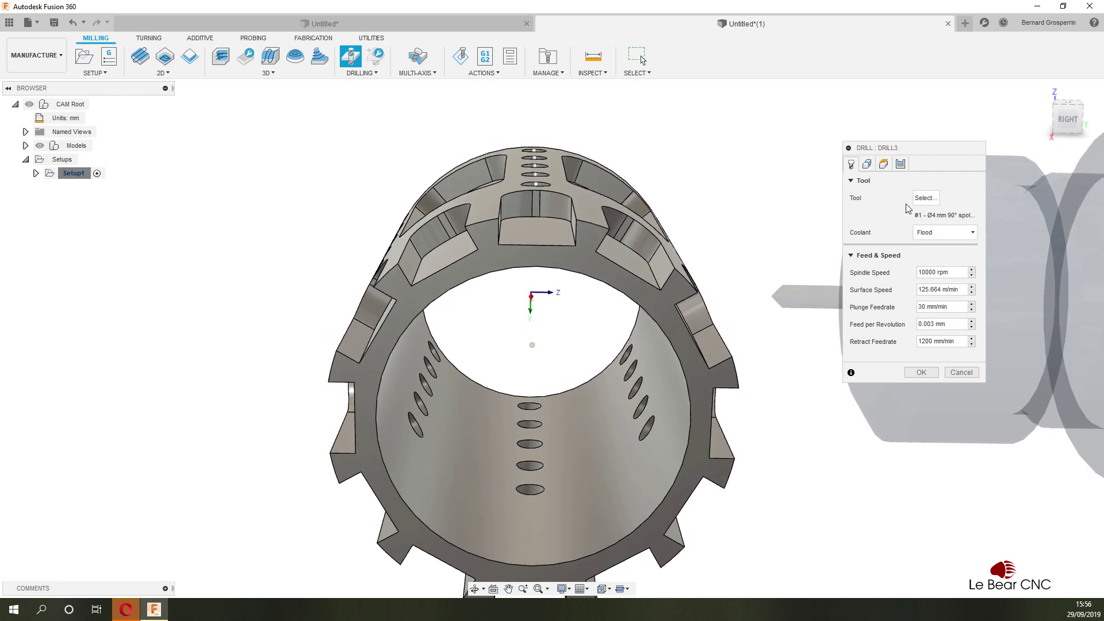
pyautogui.click(866, 164)
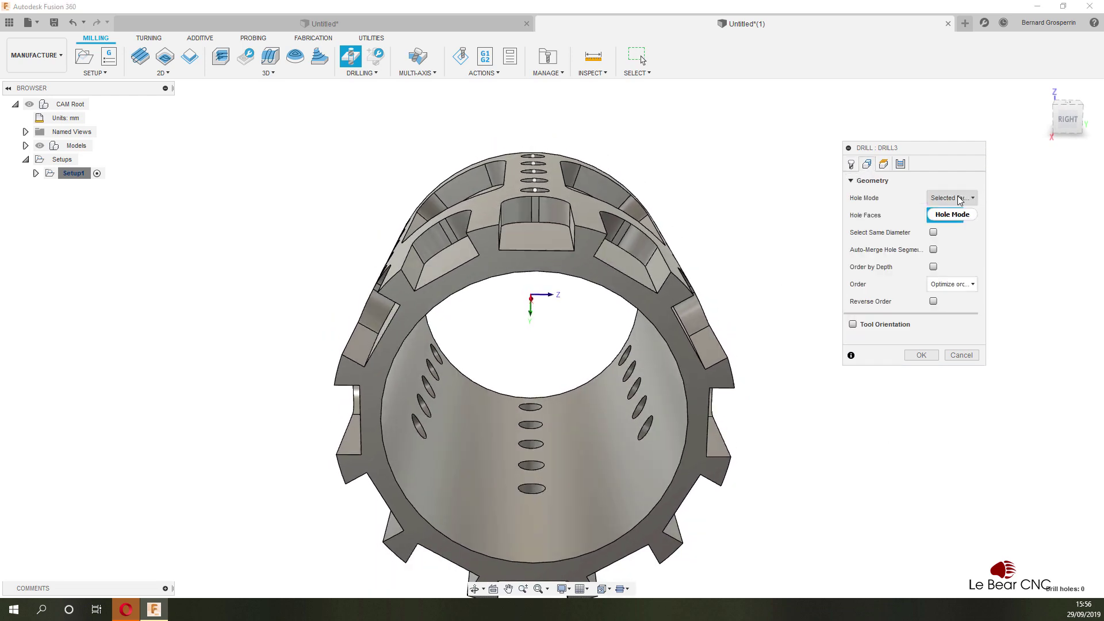
pyautogui.click(853, 325)
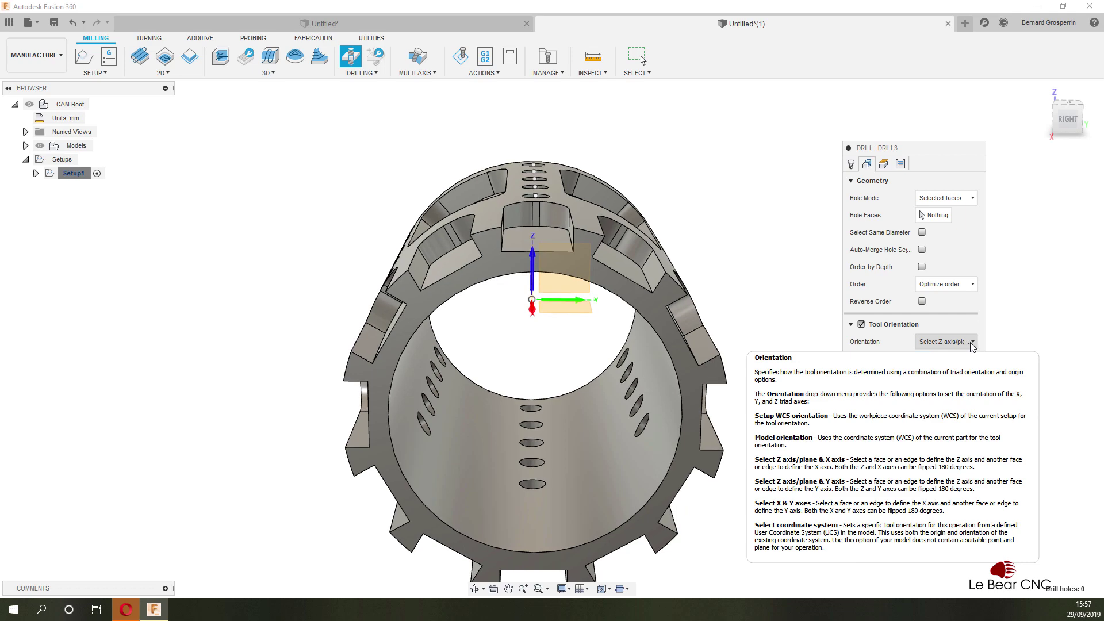
pyautogui.keyDown('shift'); pyautogui.moveTo(1033, 333); pyautogui.dragTo(1049, 328, button='middle'); pyautogui.keyUp('shift')
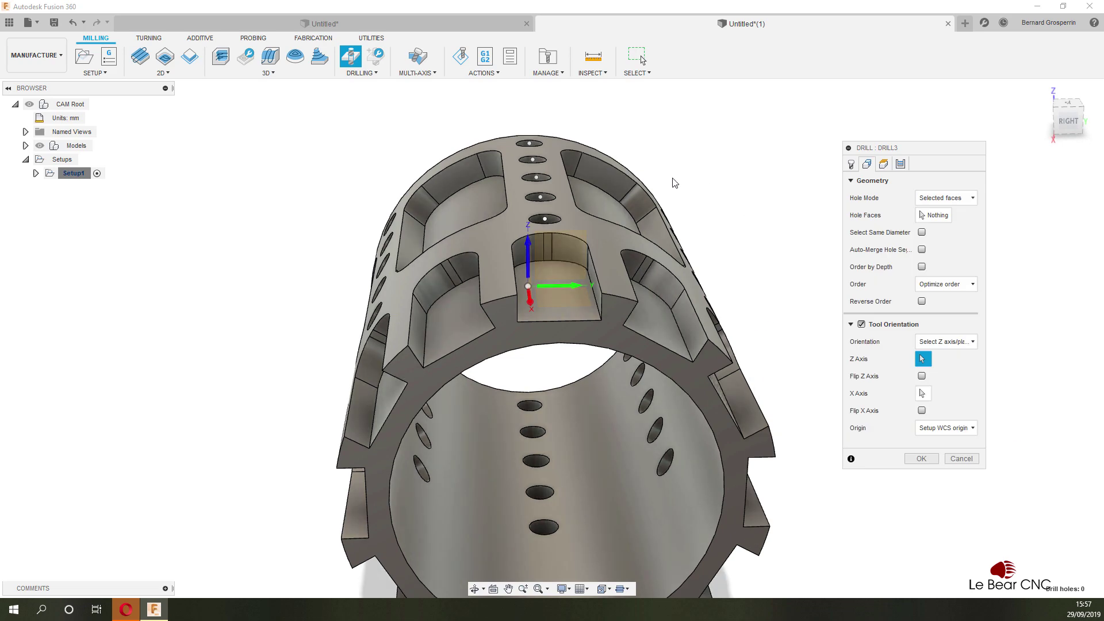
pyautogui.keyDown('shift'); pyautogui.moveTo(644, 172); pyautogui.dragTo(552, 112, button='middle'); pyautogui.keyUp('shift')
pyautogui.click(551, 109)
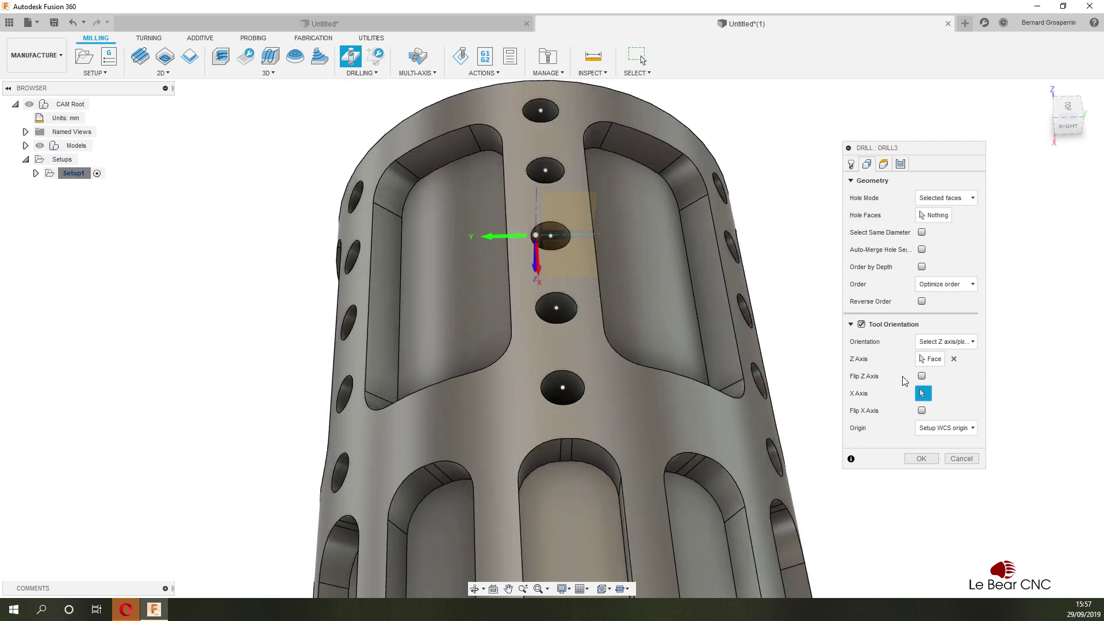
pyautogui.click(922, 376)
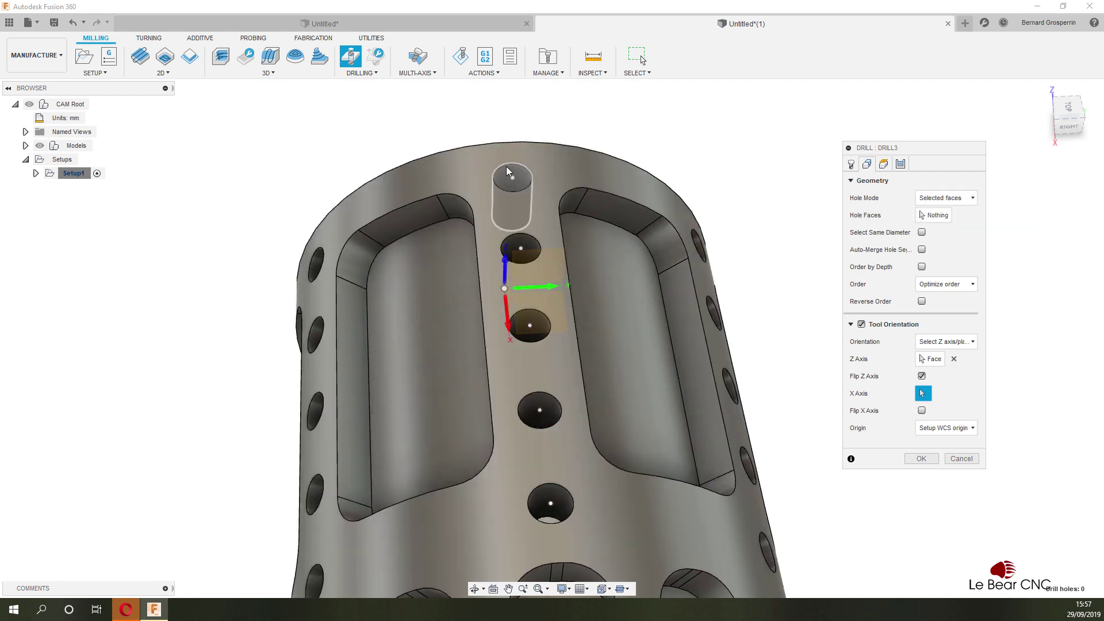
# Step: Assign the inner face of the row's farthest hole as X axis and the face of the second hole as Z axis
pyautogui.click(507, 168)
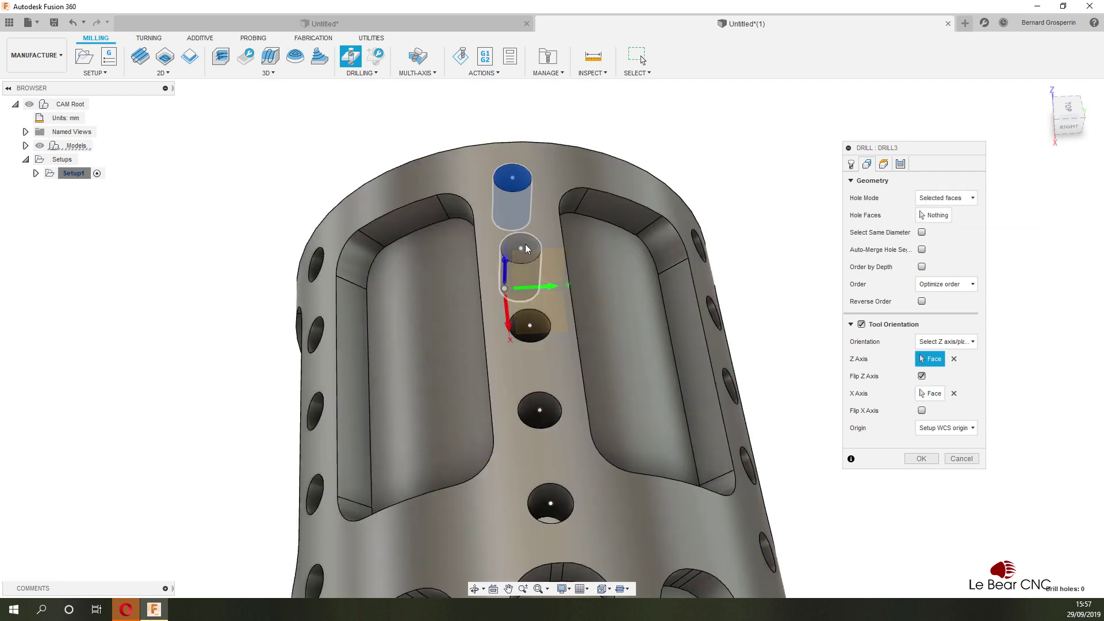
pyautogui.click(526, 246)
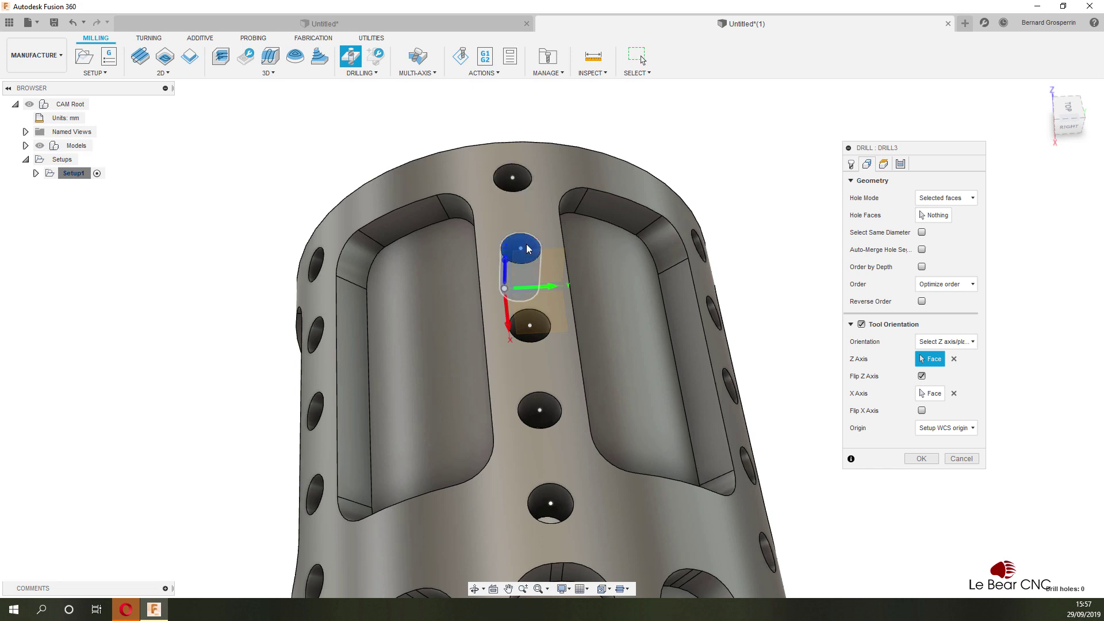
pyautogui.click(511, 170)
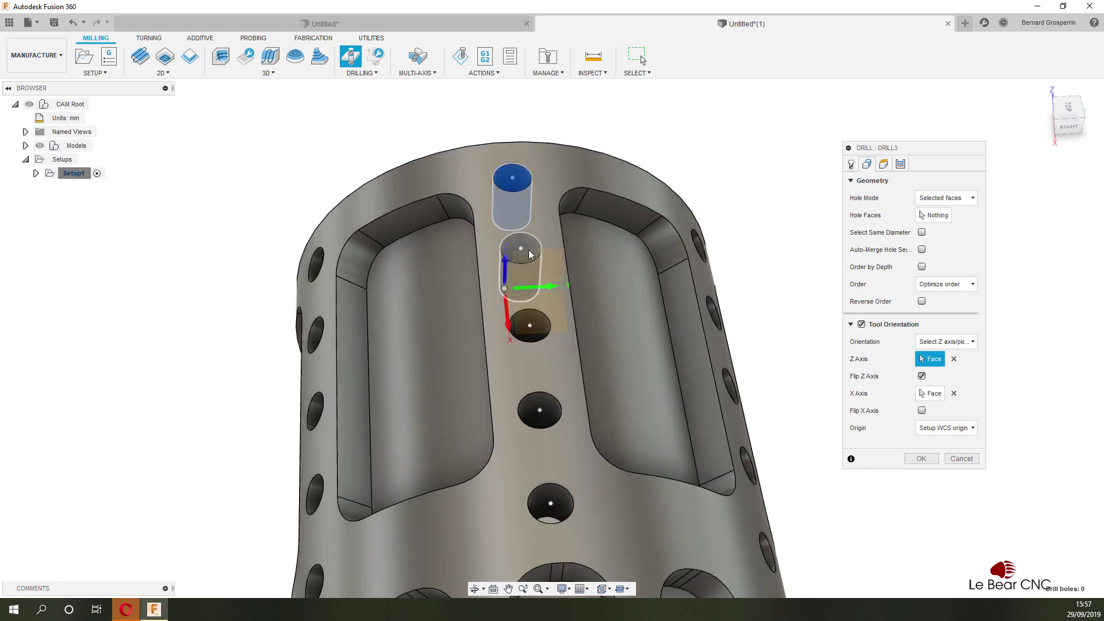
pyautogui.click(530, 255)
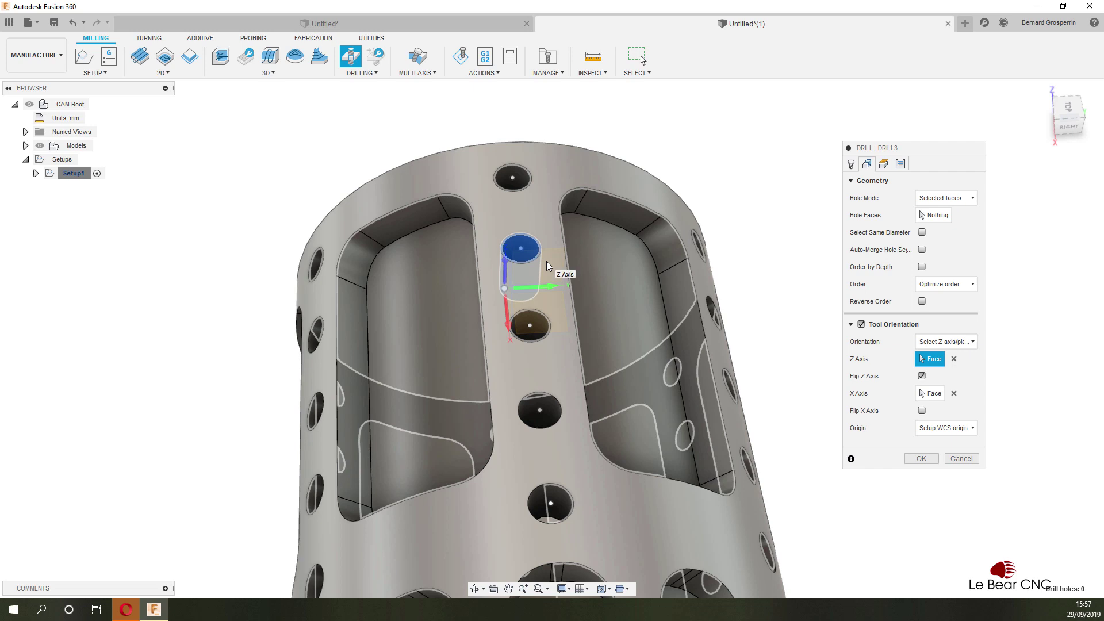
# Step: Select the inner faces of all five holes in the lengthwise row as the drill's hole faces
pyautogui.click(930, 221)
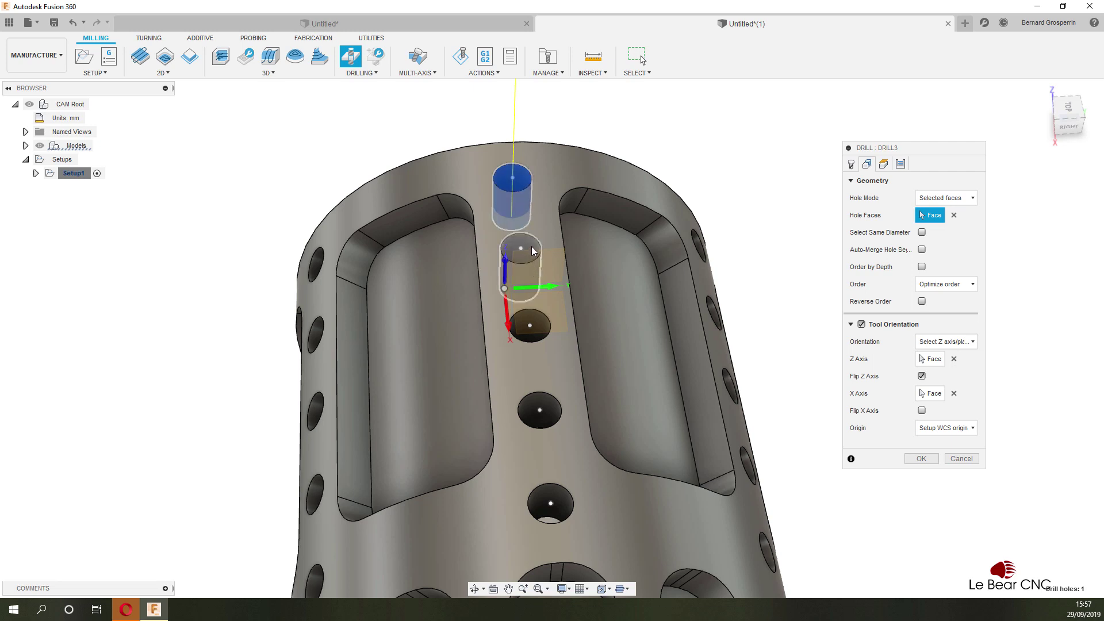
pyautogui.click(530, 290)
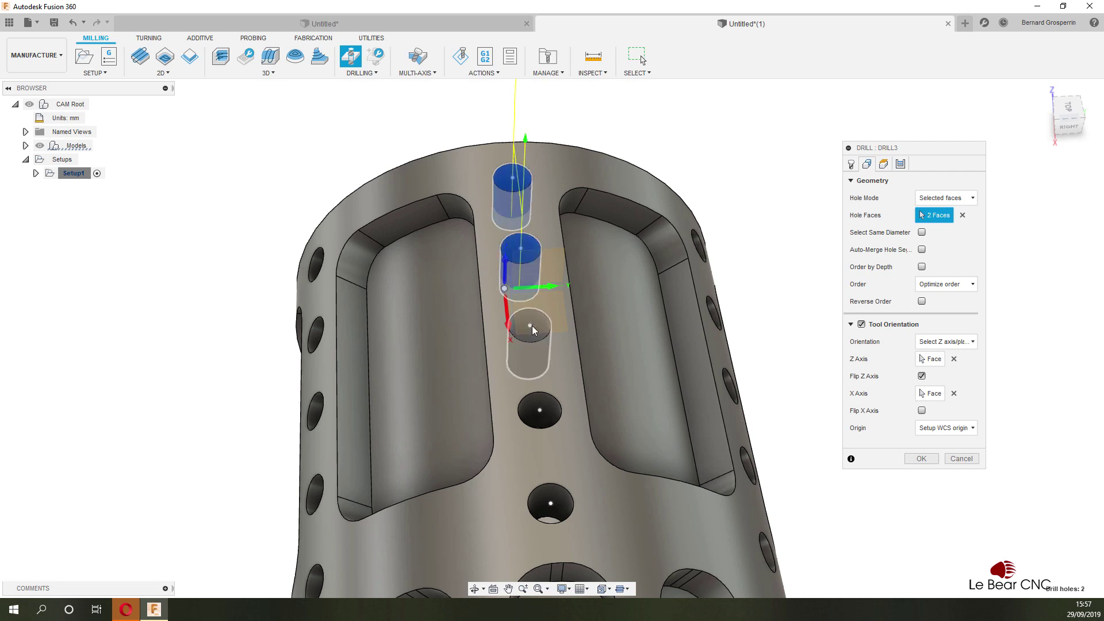
pyautogui.click(535, 374)
pyautogui.click(536, 413)
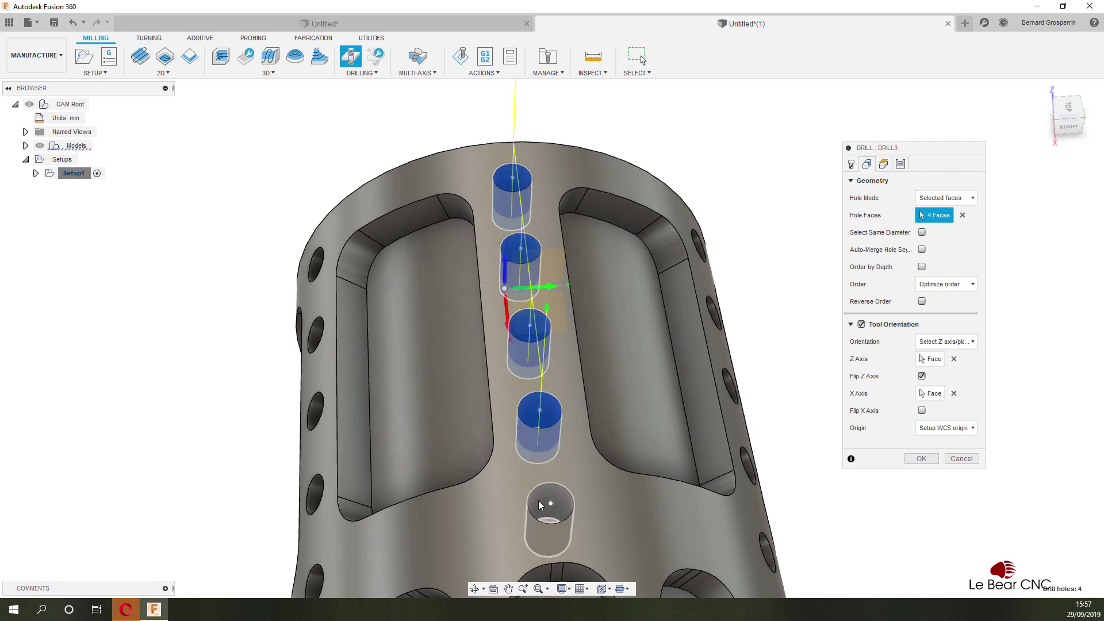
pyautogui.click(539, 501)
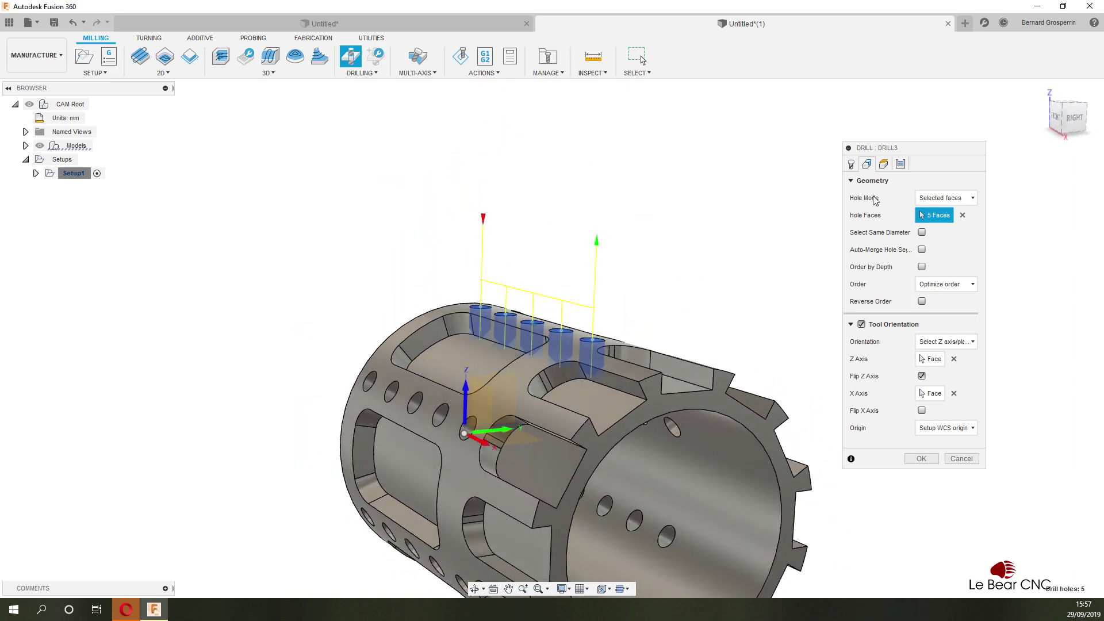
# Step: Enable Drill Tip Through Bottom and set the bottom height offset from the hole bottom to -1 mm
pyautogui.click(882, 166)
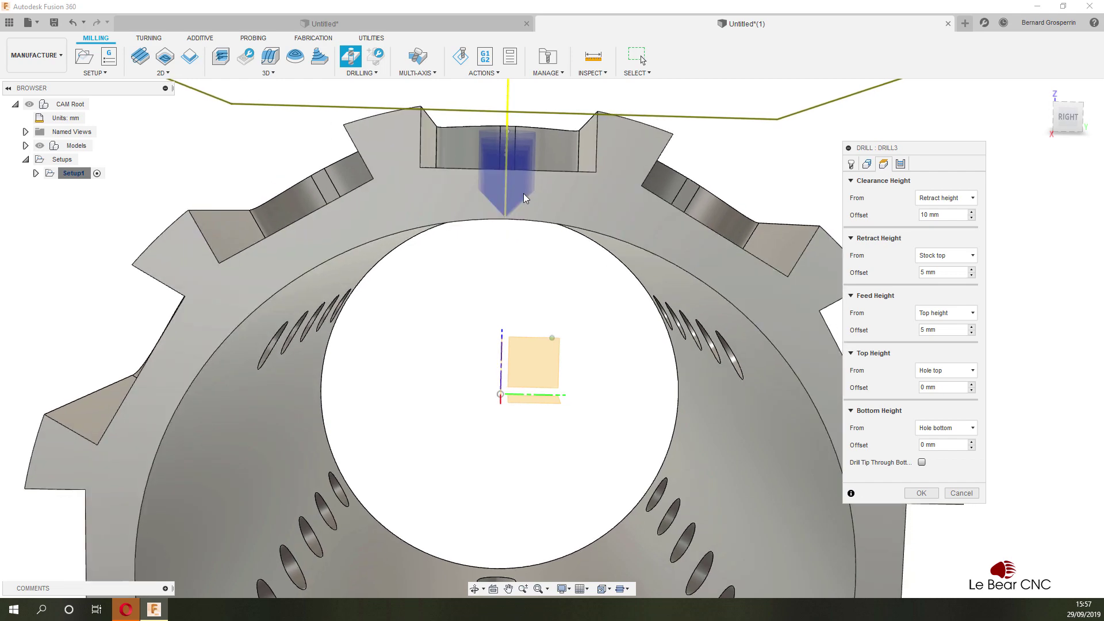
pyautogui.moveTo(502, 233)
pyautogui.keyDown('shift'); pyautogui.mouseDown(button='middle')
pyautogui.moveTo(525, 221)
pyautogui.moveTo(500, 185)
pyautogui.moveTo(515, 216)
pyautogui.mouseUp(button='middle'); pyautogui.keyUp('shift')
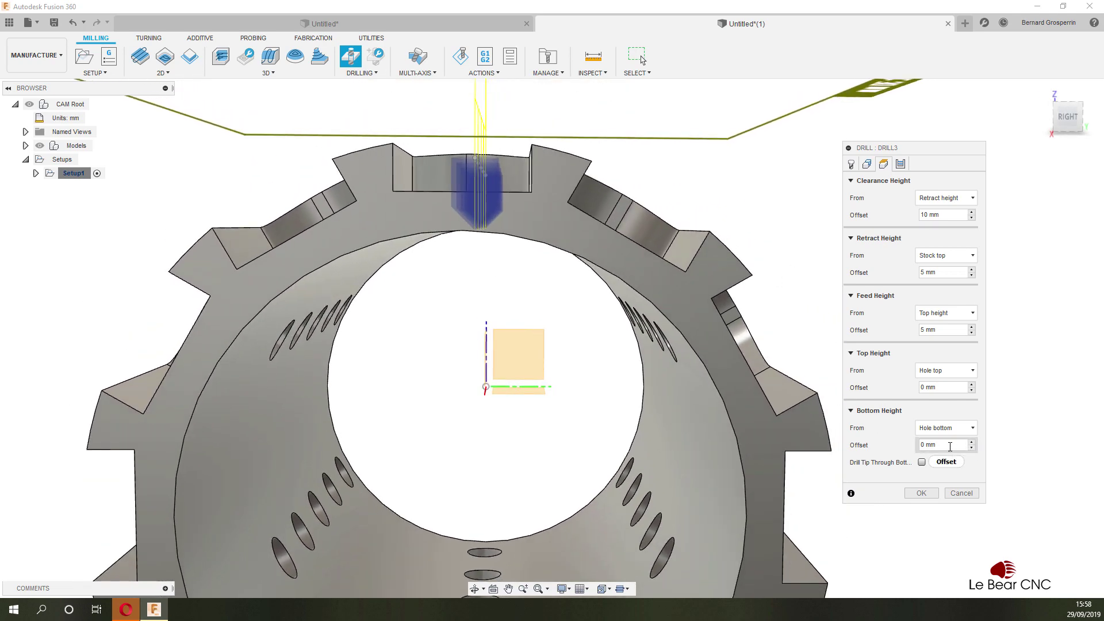
pyautogui.click(922, 463)
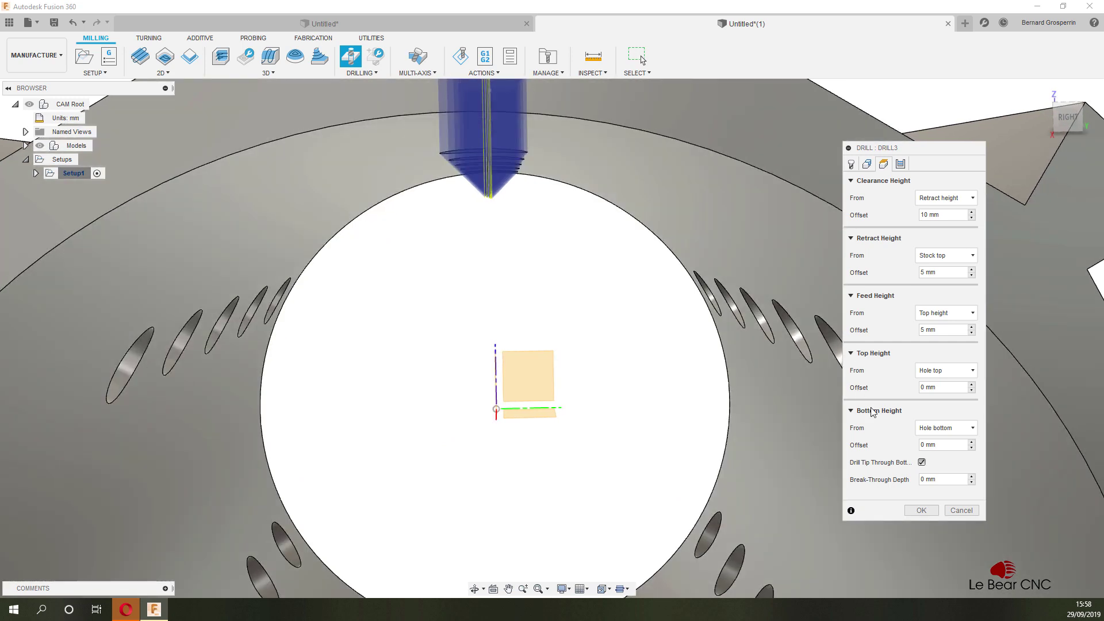
pyautogui.doubleClick(957, 443)
pyautogui.write('-1')
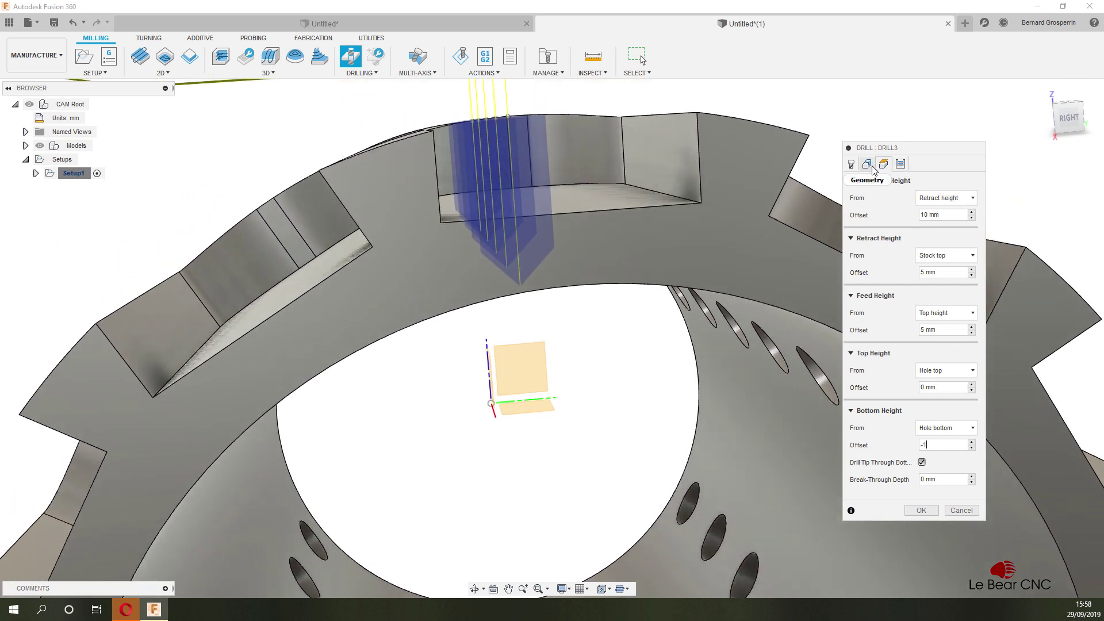
# Step: Set the cycle type to Deep drilling - full retract and enable Dwell Before Retract with a dwelling period of 0.5 s
pyautogui.click(901, 165)
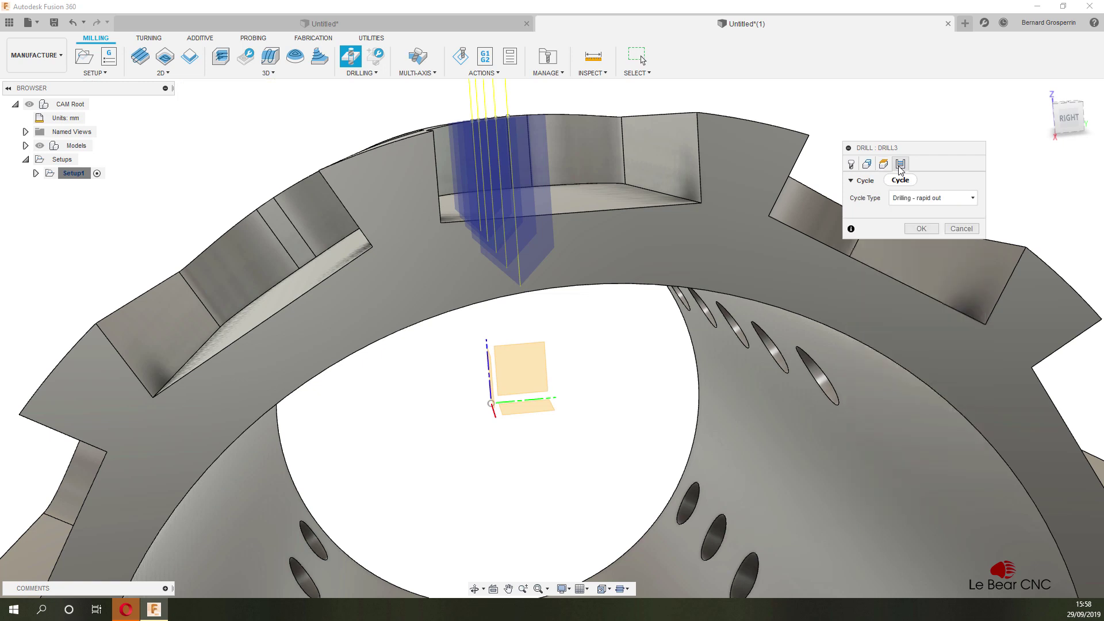
pyautogui.click(973, 197)
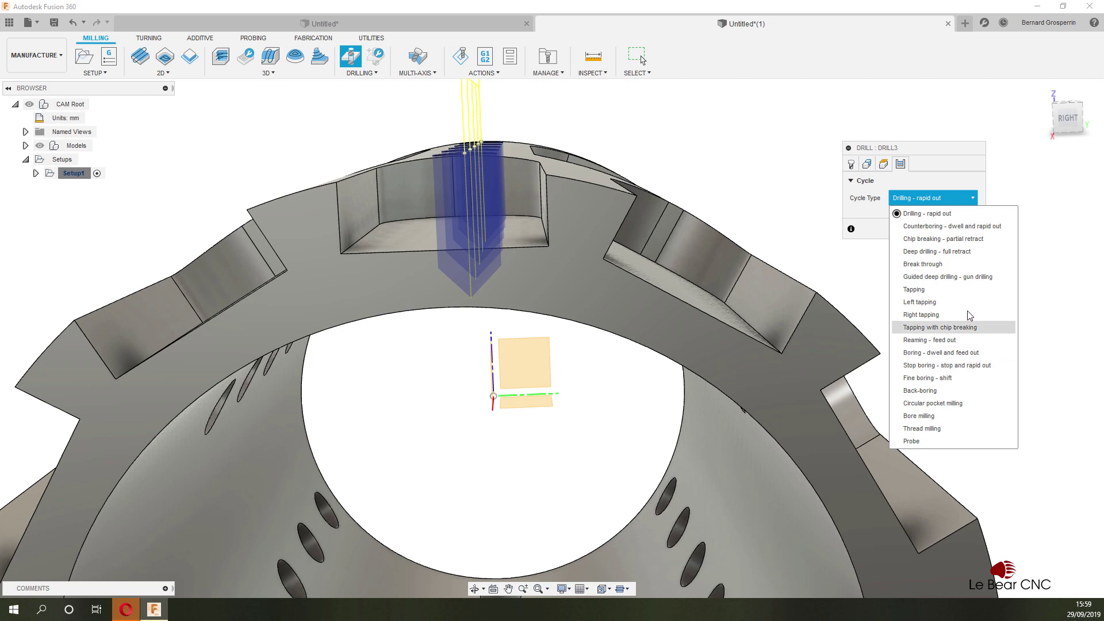
pyautogui.click(957, 253)
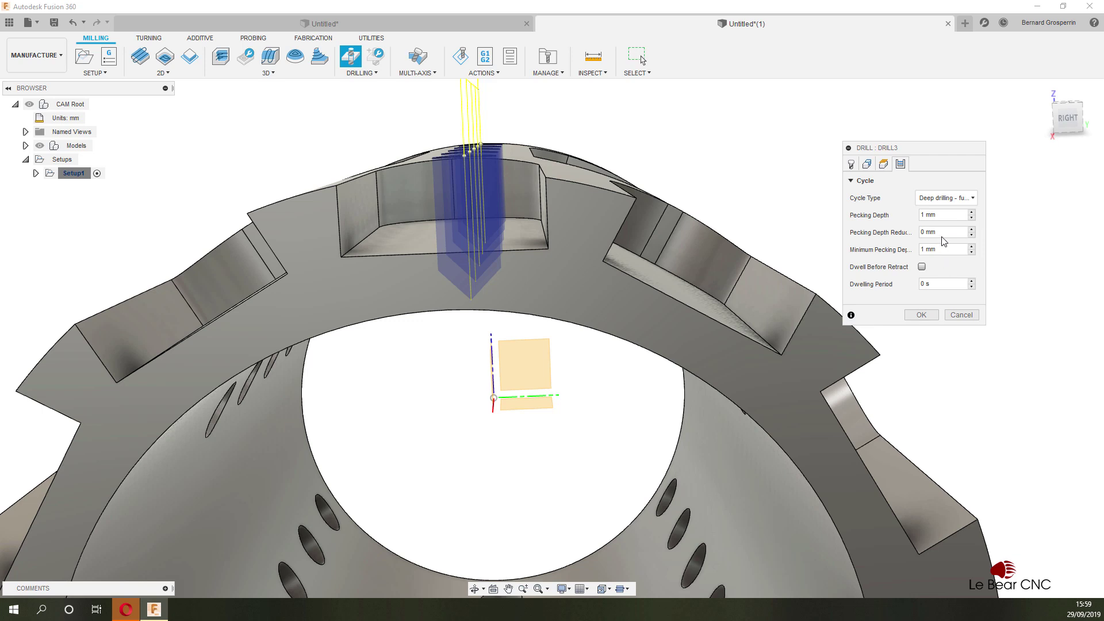
pyautogui.click(922, 267)
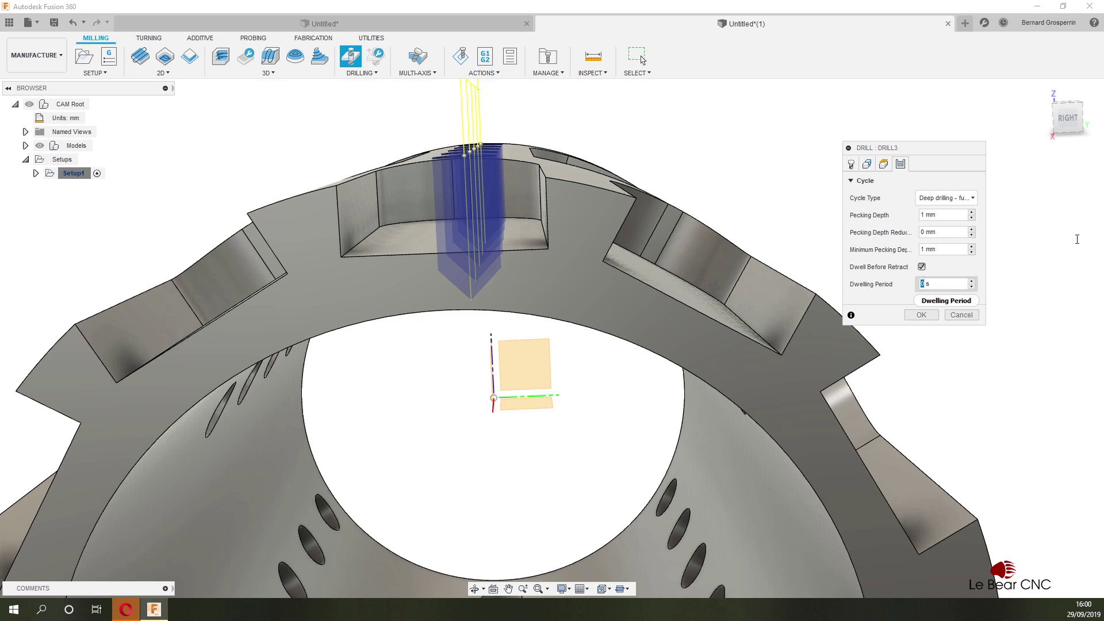
pyautogui.write('0.5')
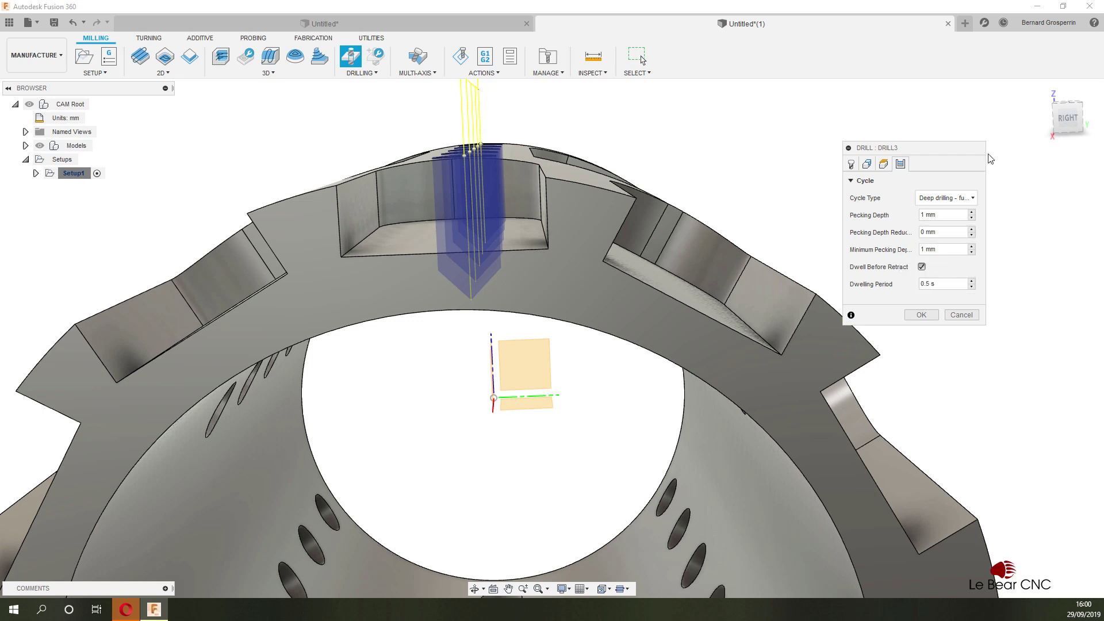
# Step: Finish the drilling operation and start a circular pattern of it about the cylinder's inner bore face
pyautogui.click(922, 313)
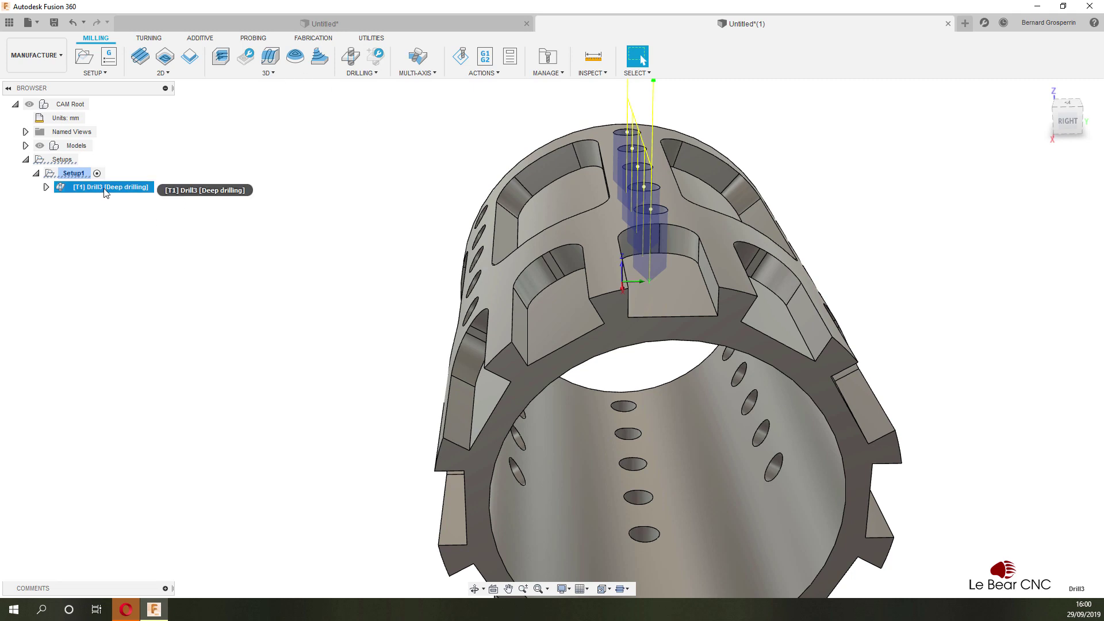
pyautogui.click(105, 73)
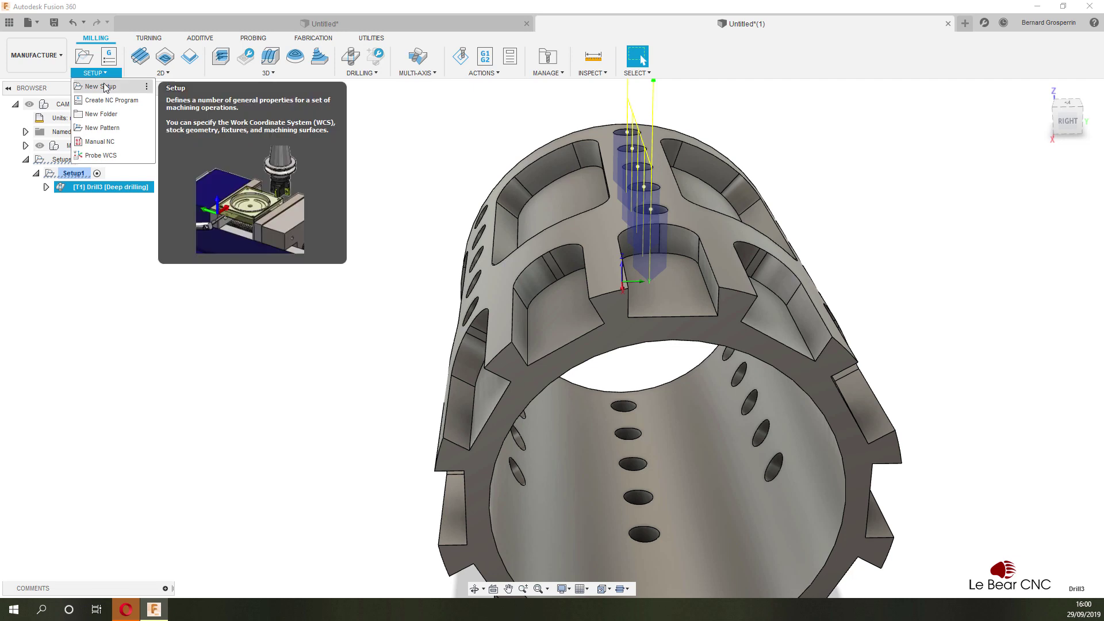
pyautogui.click(102, 128)
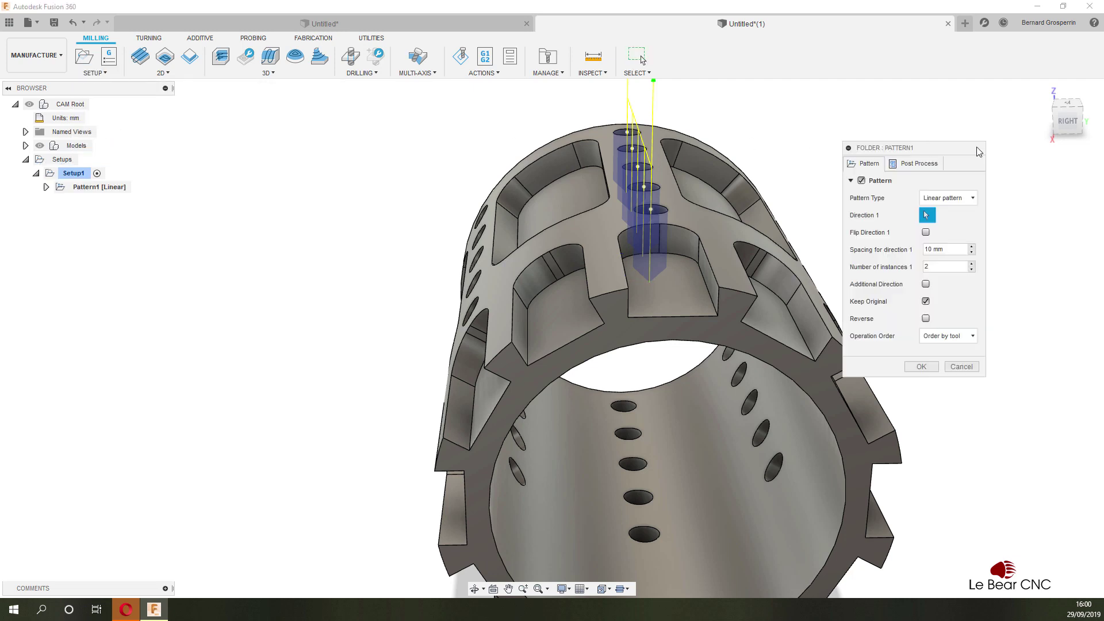
pyautogui.moveTo(960, 151); pyautogui.dragTo(422, 167)
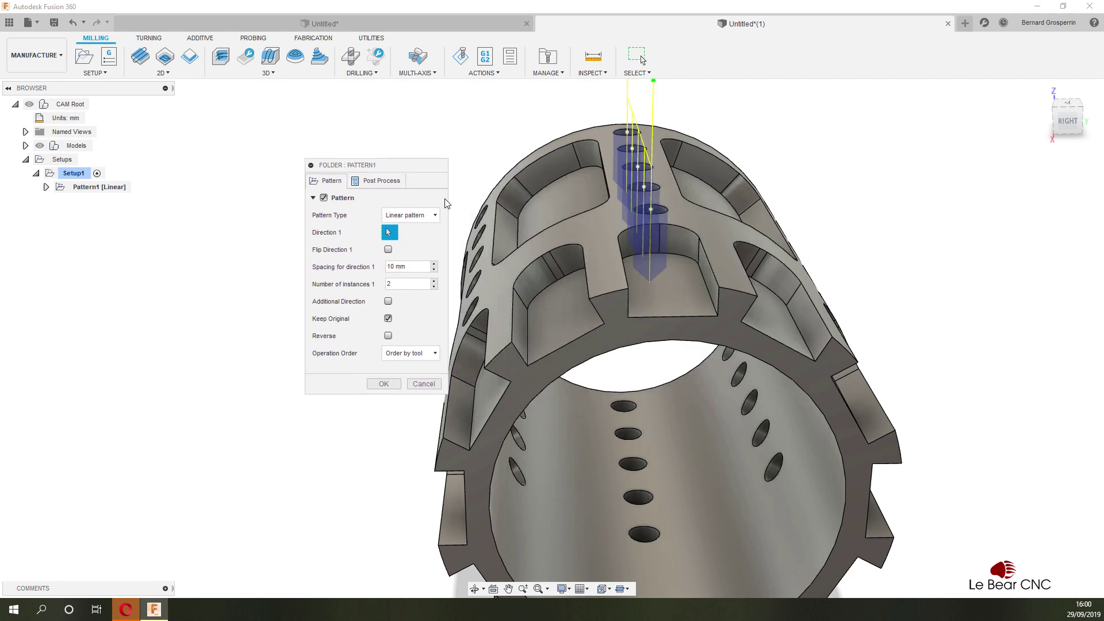
pyautogui.click(436, 215)
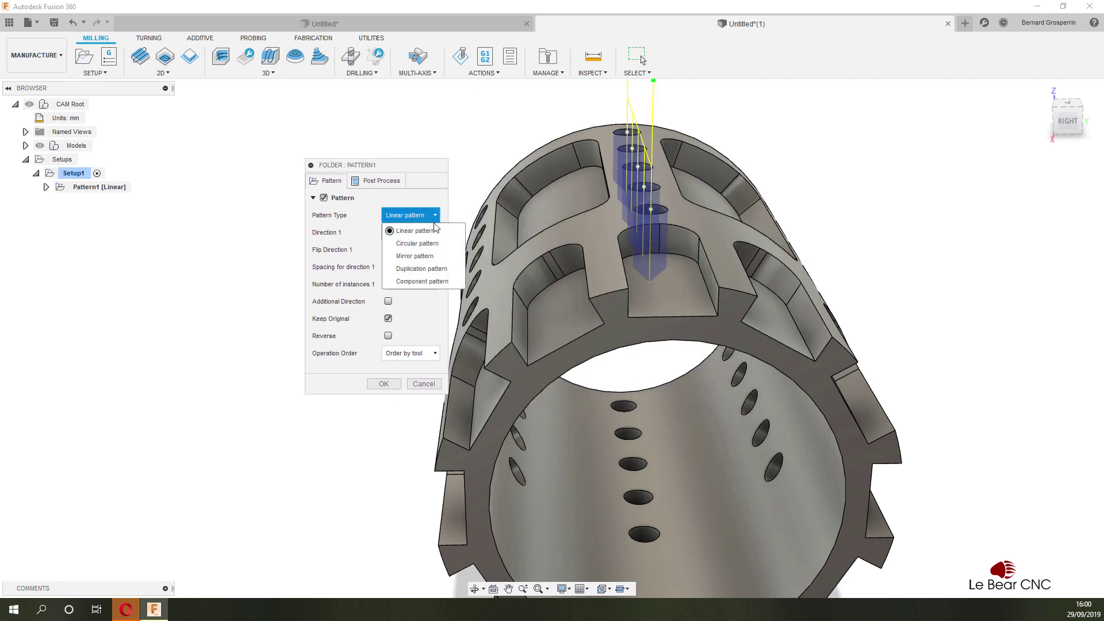
pyautogui.click(425, 244)
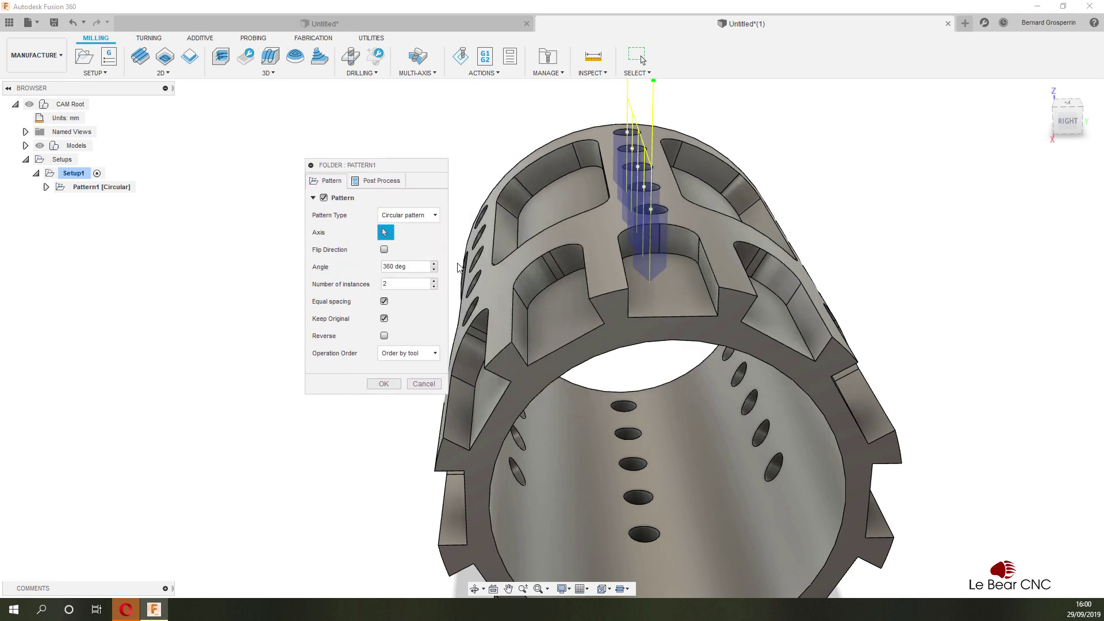
pyautogui.click(536, 552)
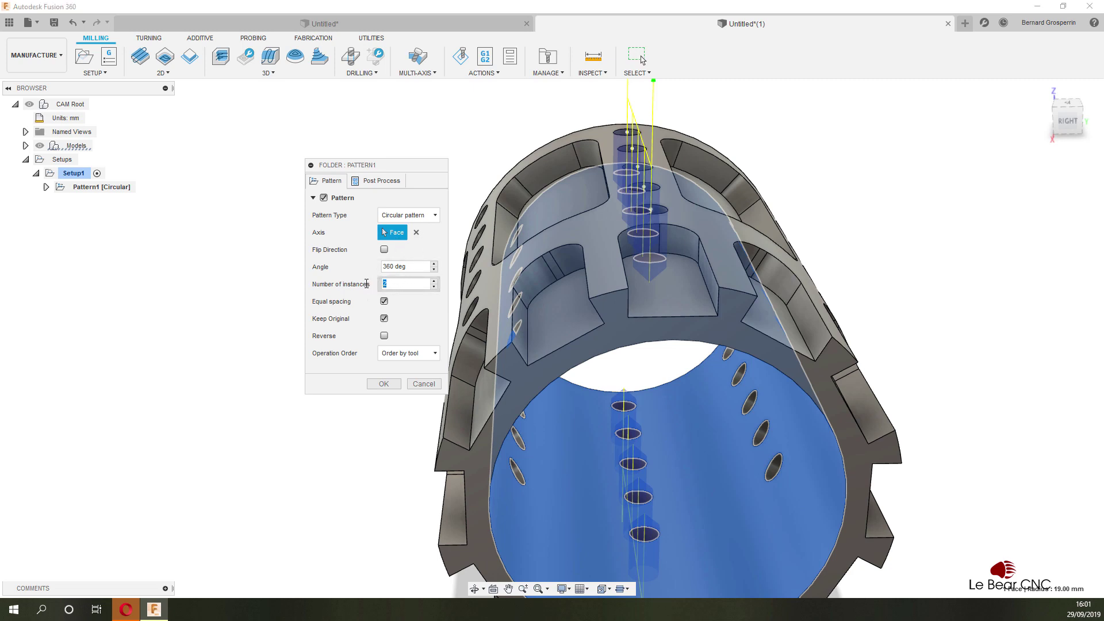
# Step: Set the circular pattern's number of instances to 6 and create the pattern
pyautogui.doubleClick(385, 283)
pyautogui.write('6')
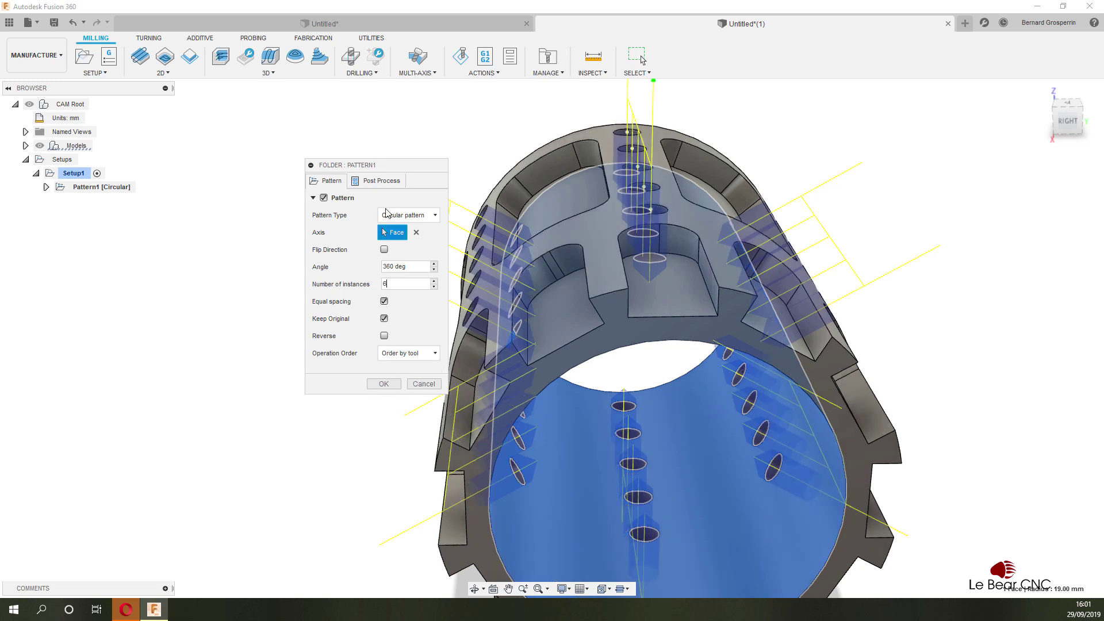
pyautogui.moveTo(385, 171); pyautogui.dragTo(332, 176)
pyautogui.keyDown('shift'); pyautogui.moveTo(632, 189); pyautogui.dragTo(555, 342, button='middle'); pyautogui.keyUp('shift')
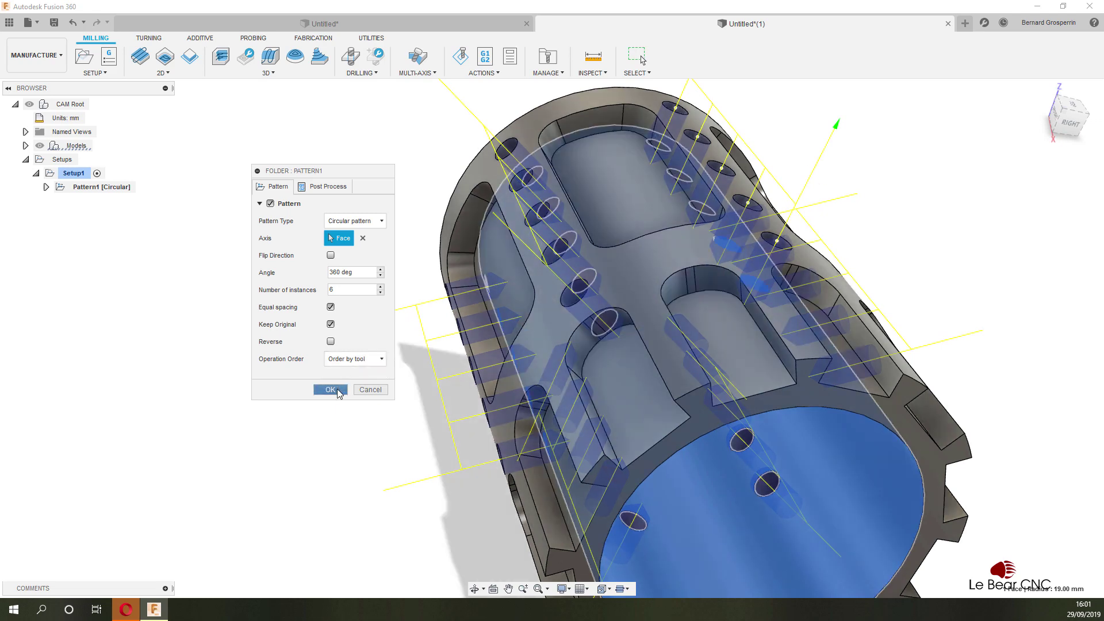
pyautogui.click(330, 390)
pyautogui.keyDown('shift'); pyautogui.moveTo(338, 394); pyautogui.dragTo(337, 392, button='middle'); pyautogui.keyUp('shift')
pyautogui.keyDown('shift'); pyautogui.moveTo(455, 454); pyautogui.dragTo(437, 268, button='middle'); pyautogui.keyUp('shift')
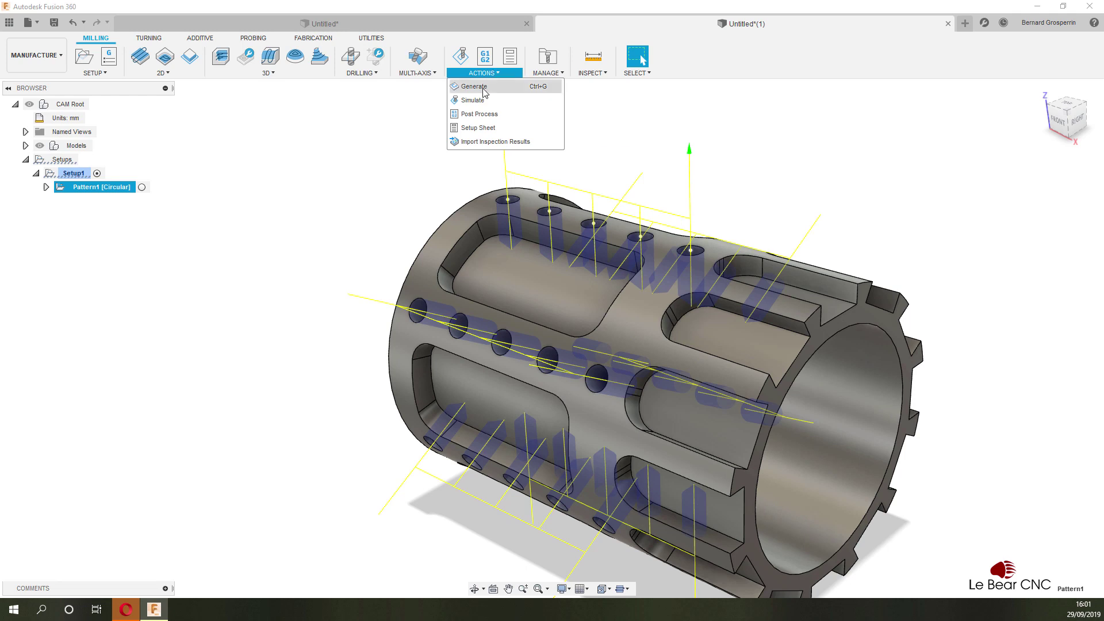
# Step: Start post-processing the circular drilling pattern and set the output folder to E:/Le Bear CNC/GCode
pyautogui.click(478, 114)
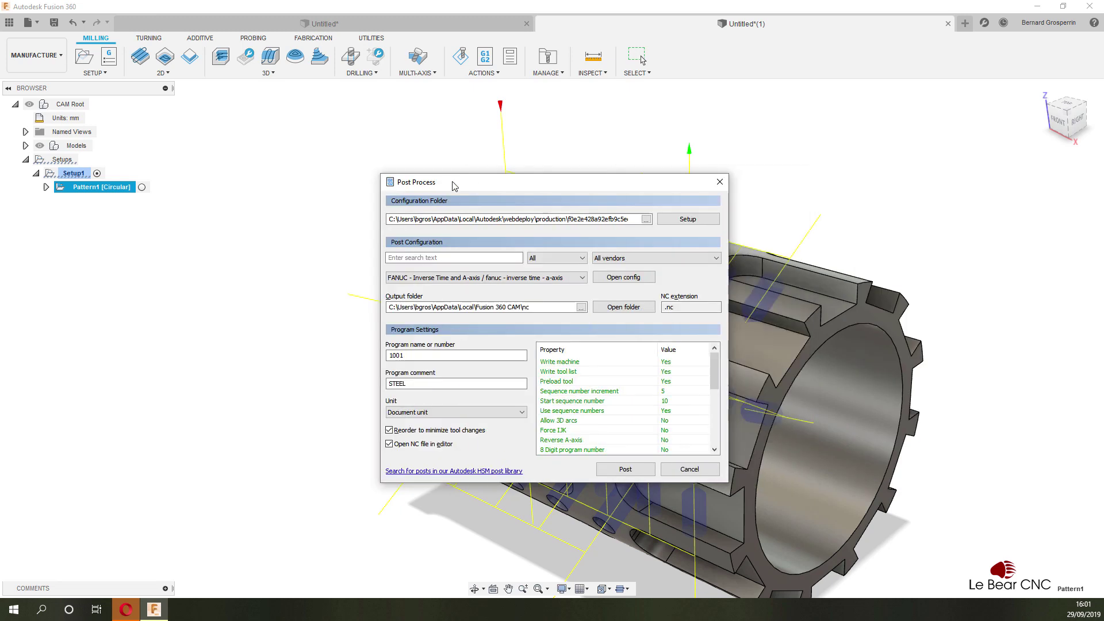
pyautogui.moveTo(453, 183); pyautogui.dragTo(363, 171)
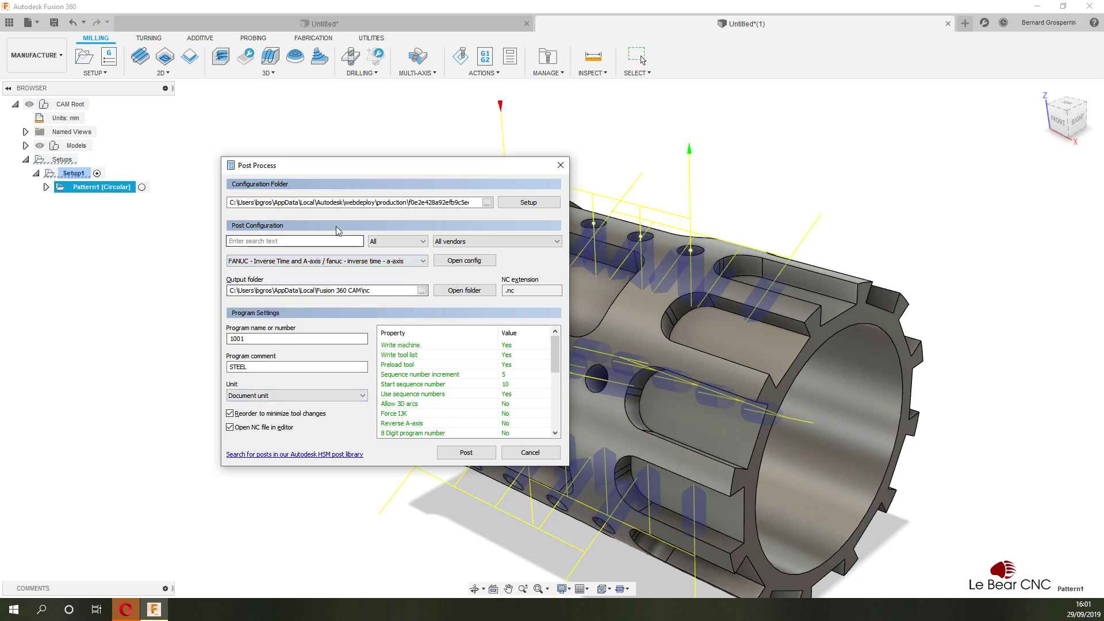
pyautogui.click(422, 290)
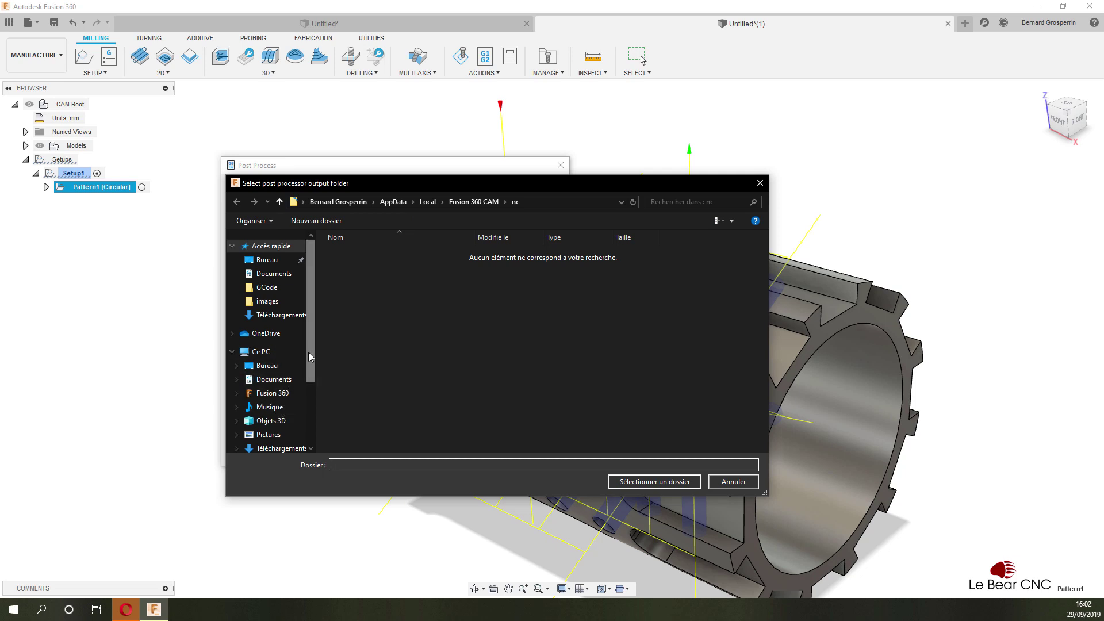
pyautogui.moveTo(311, 351); pyautogui.dragTo(309, 423)
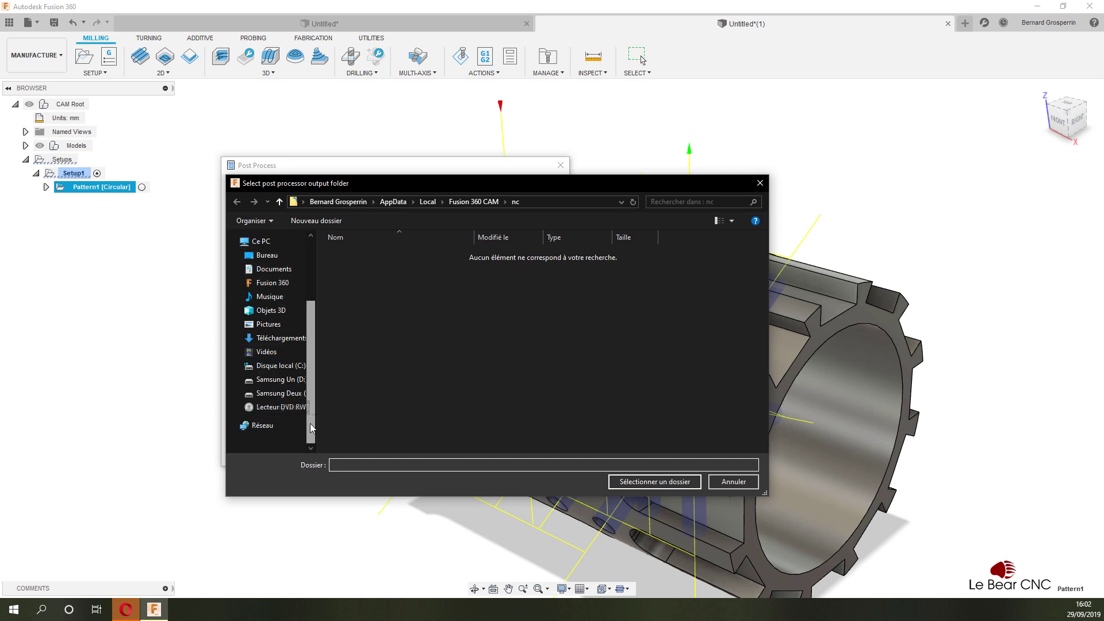
pyautogui.click(287, 395)
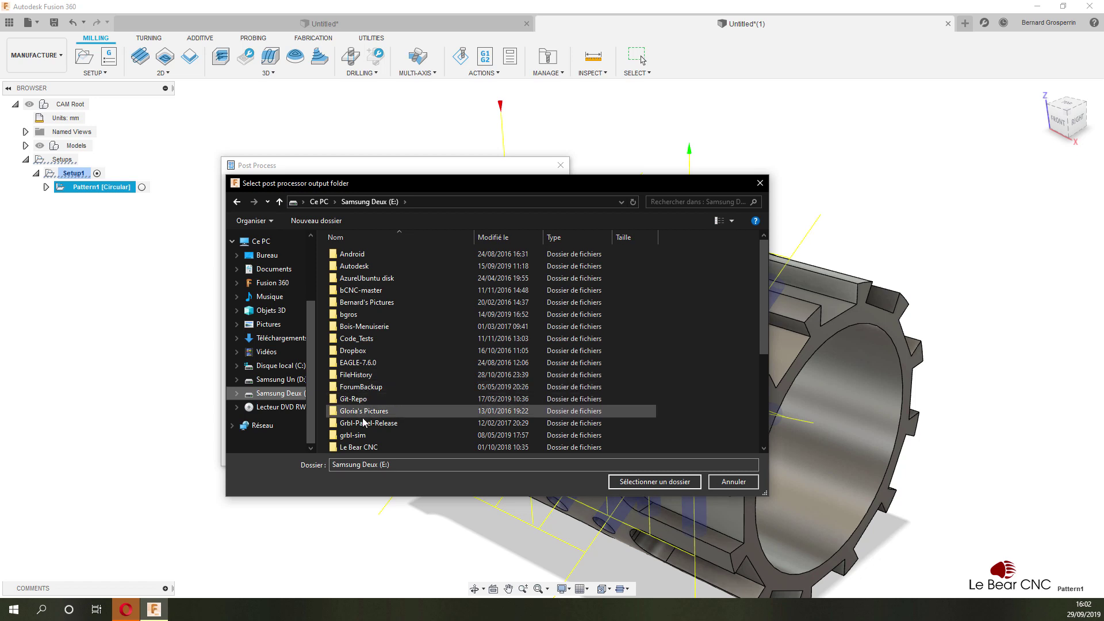
pyautogui.doubleClick(359, 447)
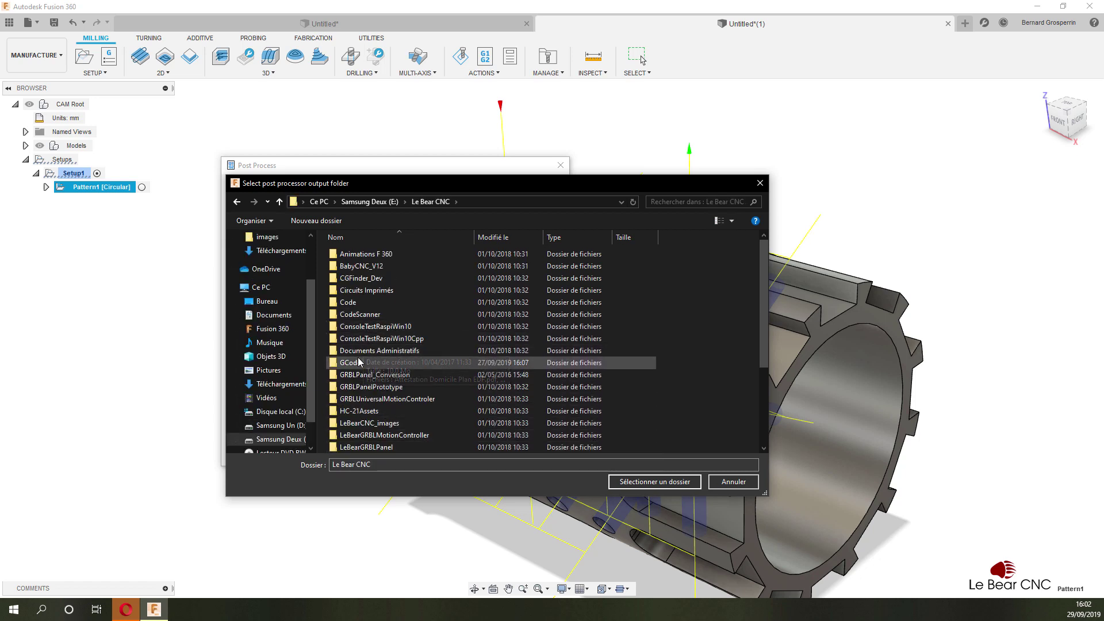
pyautogui.doubleClick(358, 361)
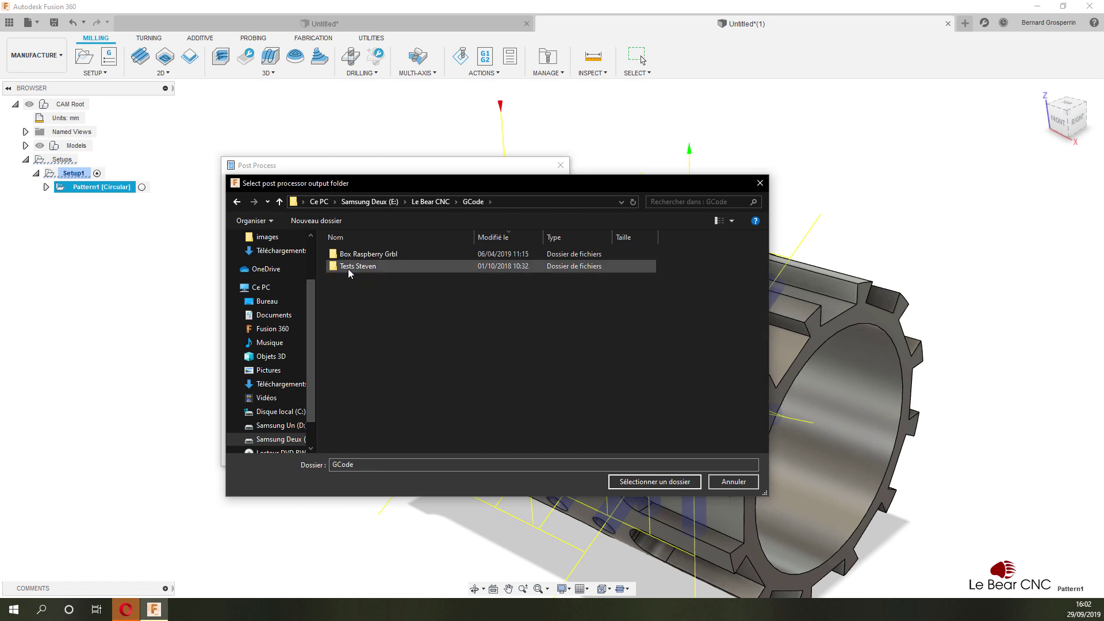
pyautogui.click(643, 481)
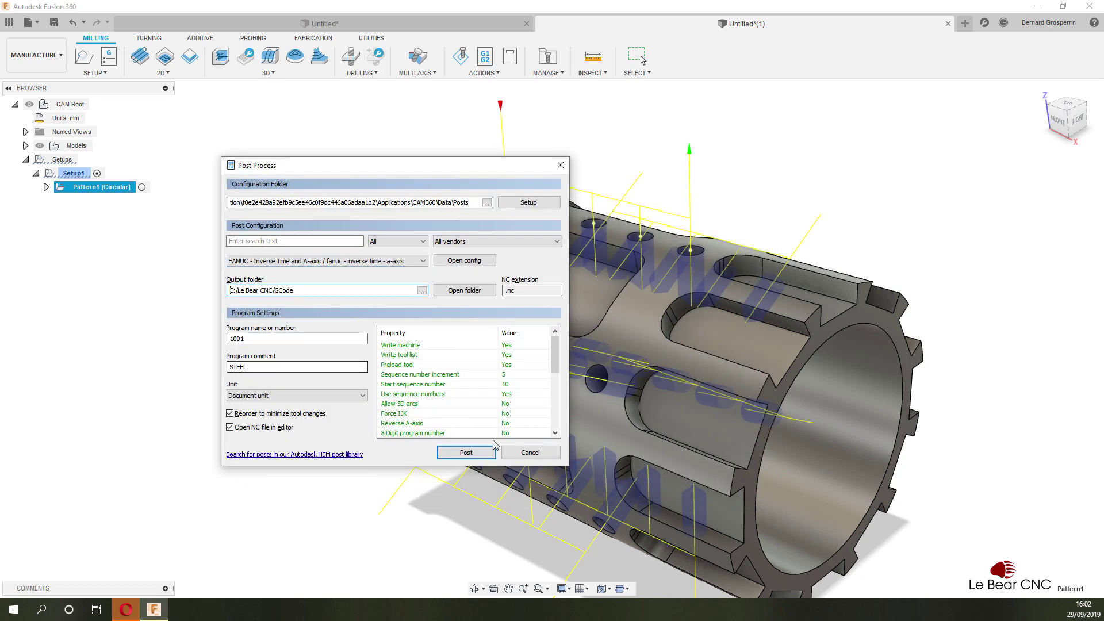
# Step: Post the program as 1001.nc, replacing the existing file of that name
pyautogui.click(482, 454)
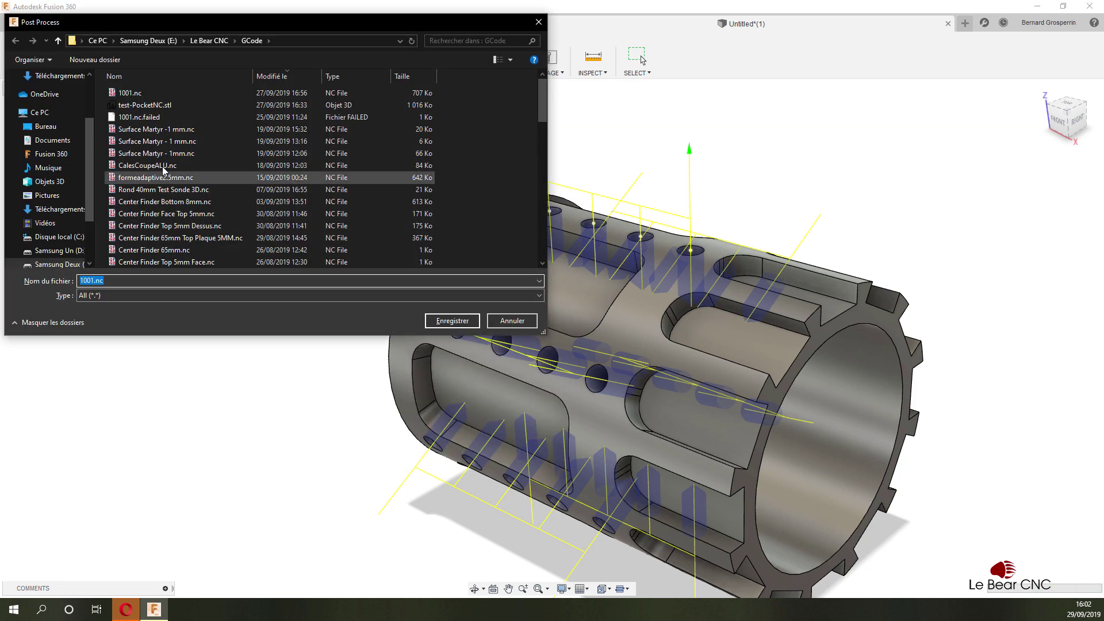
pyautogui.click(452, 321)
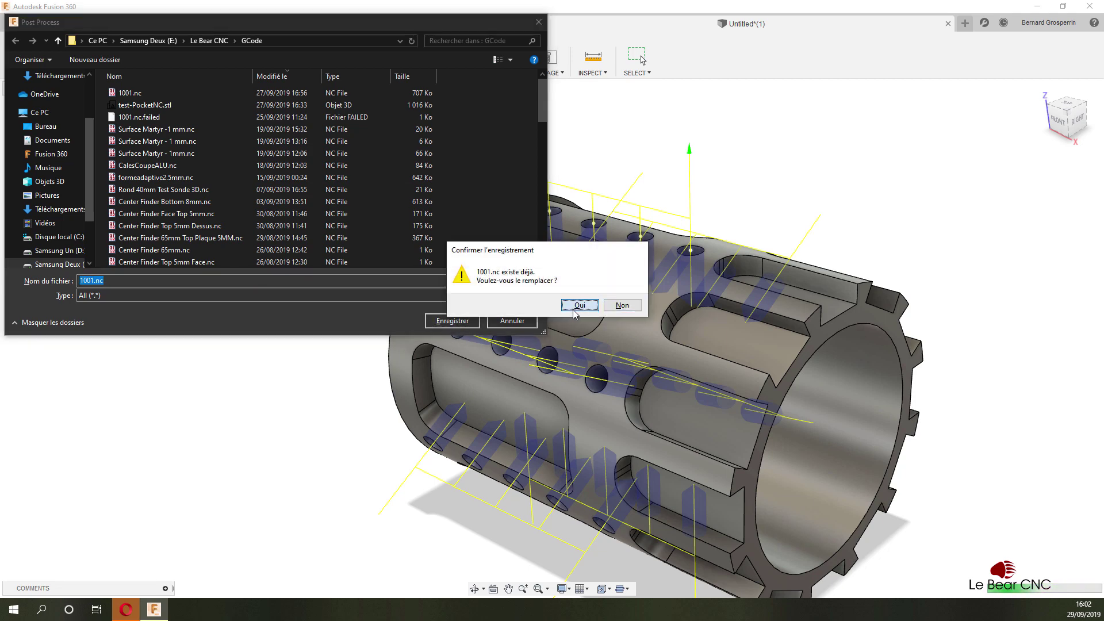
pyautogui.click(580, 304)
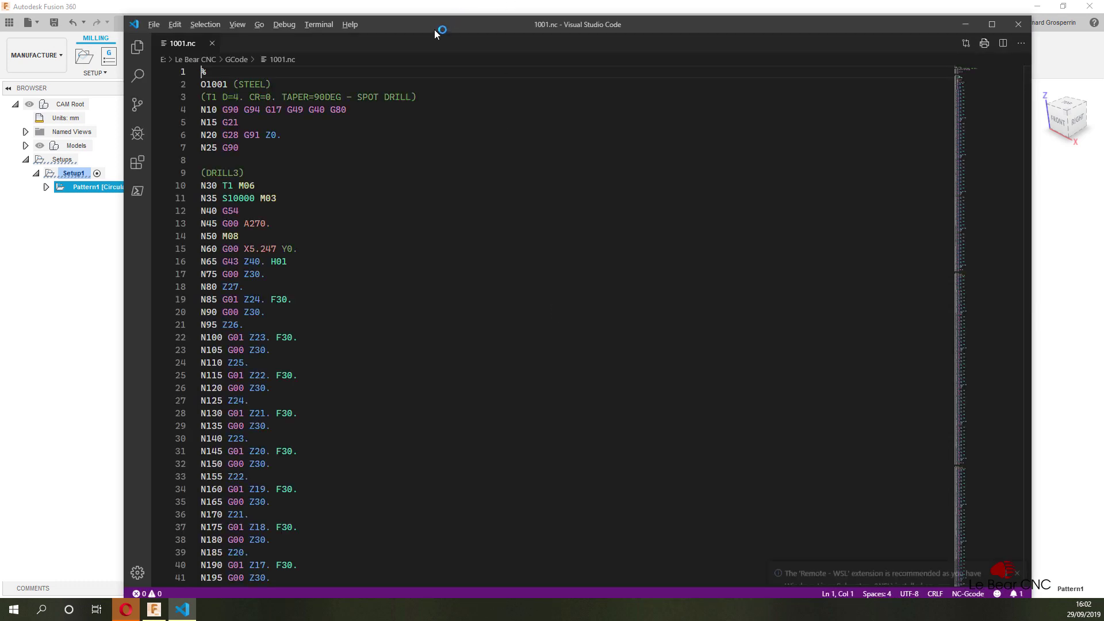
# Step: Examine the posted 1001.nc G-code in Visual Studio Code, checking the A-axis rotations, X positions, pecking depths and dwells of each drilled row
pyautogui.moveTo(439, 29); pyautogui.dragTo(435, 16)
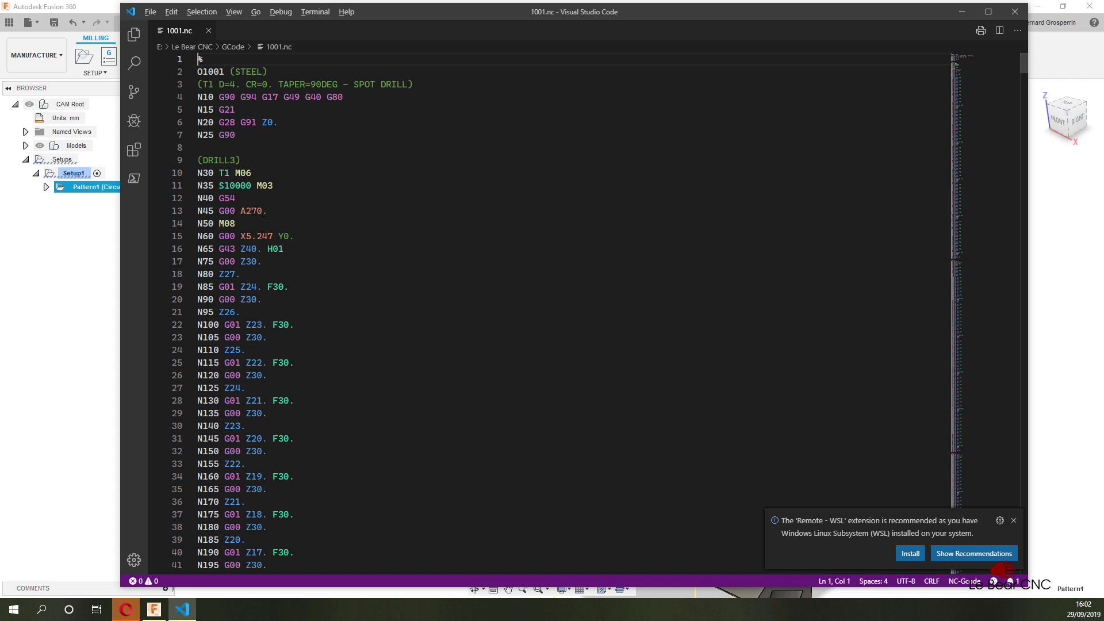
pyautogui.scroll(-10, 247, 252)
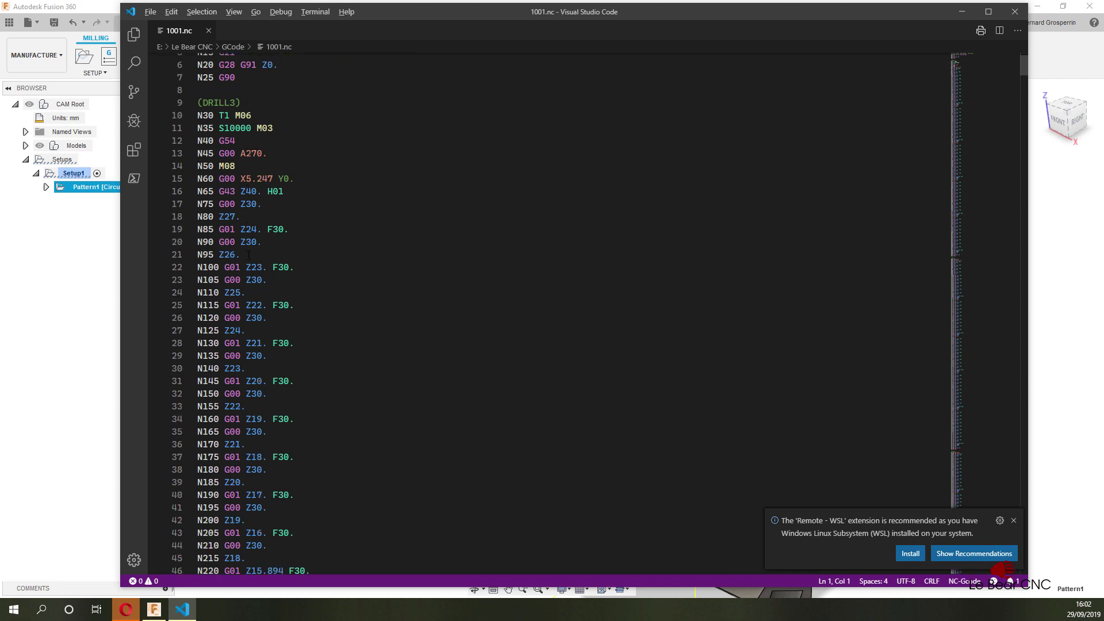
pyautogui.scroll(-9, 248, 255)
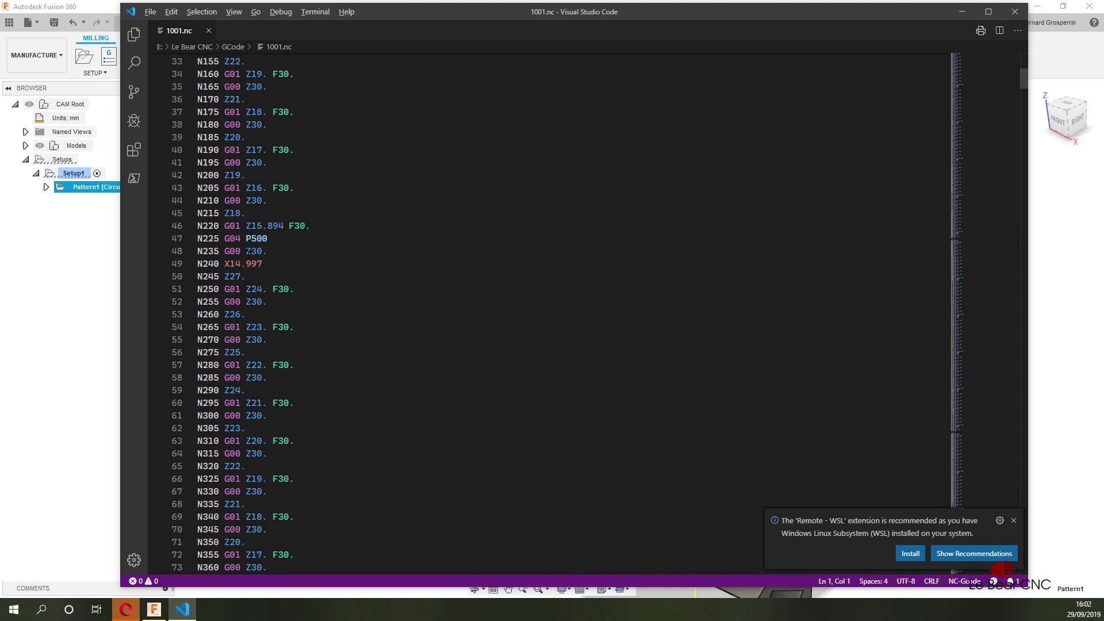
pyautogui.scroll(-11, 247, 256)
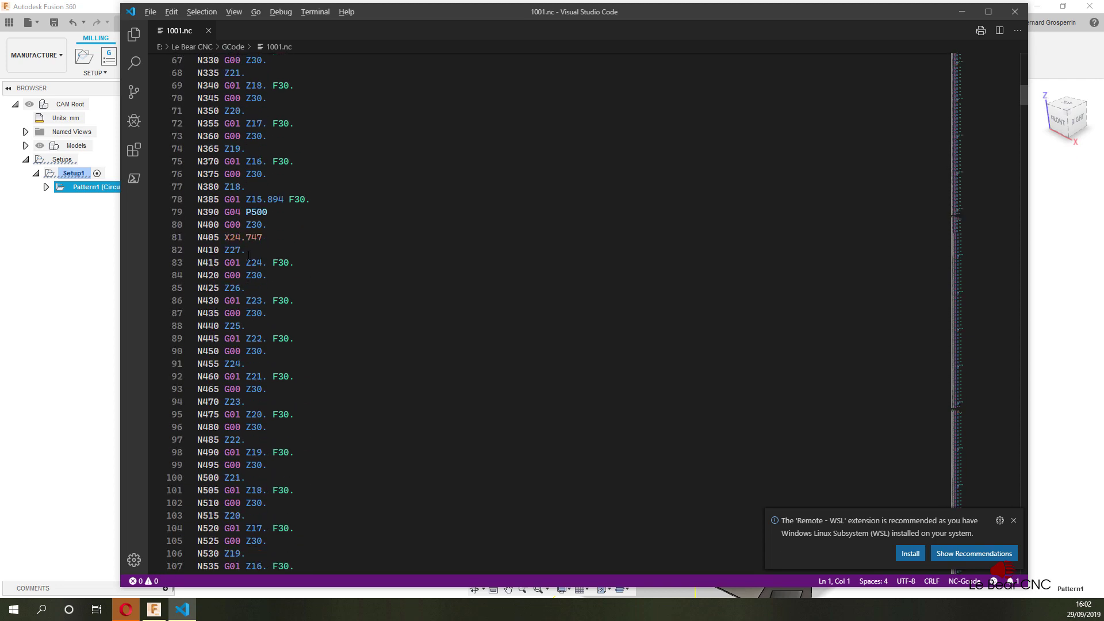
pyautogui.scroll(-4, 248, 255)
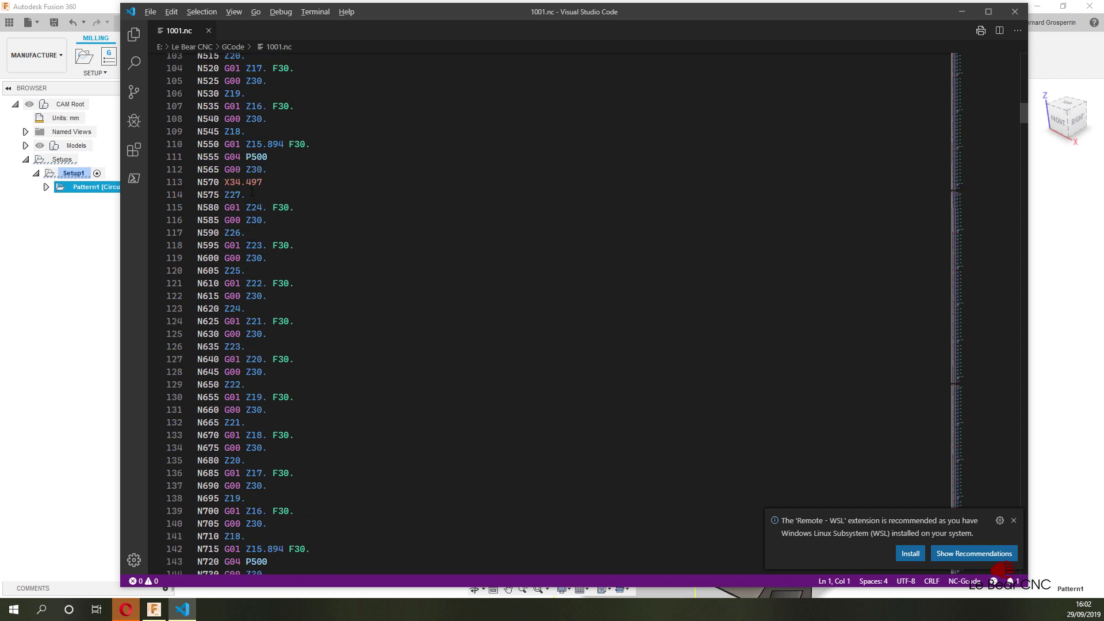
pyautogui.scroll(-7, 252, 191)
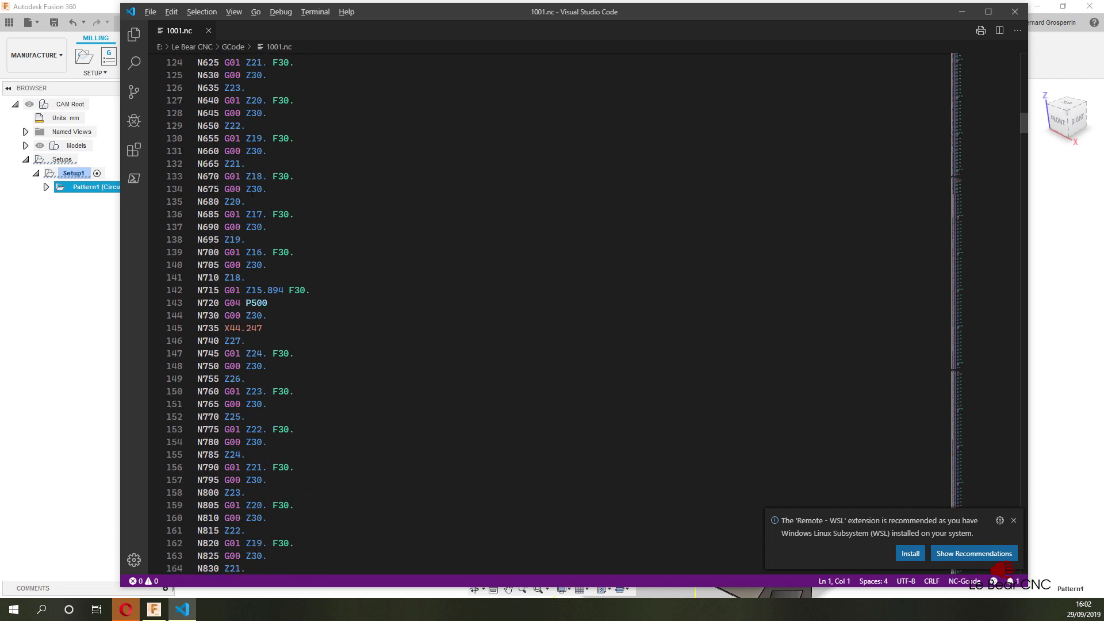
pyautogui.scroll(-7, 252, 191)
pyautogui.scroll(-3, 251, 192)
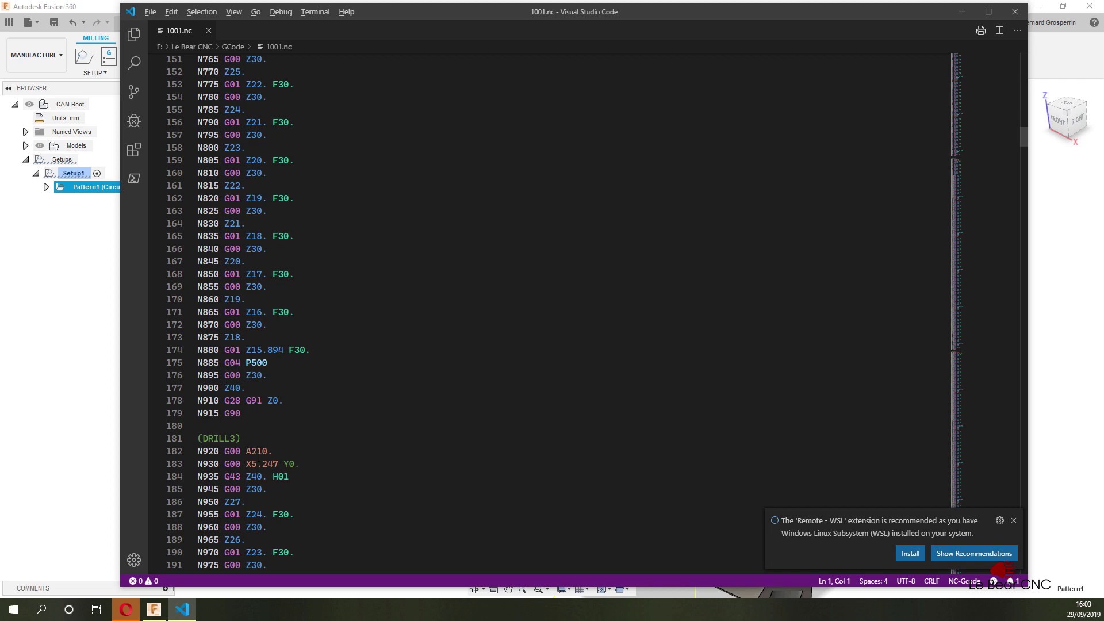
pyautogui.scroll(-5, 239, 476)
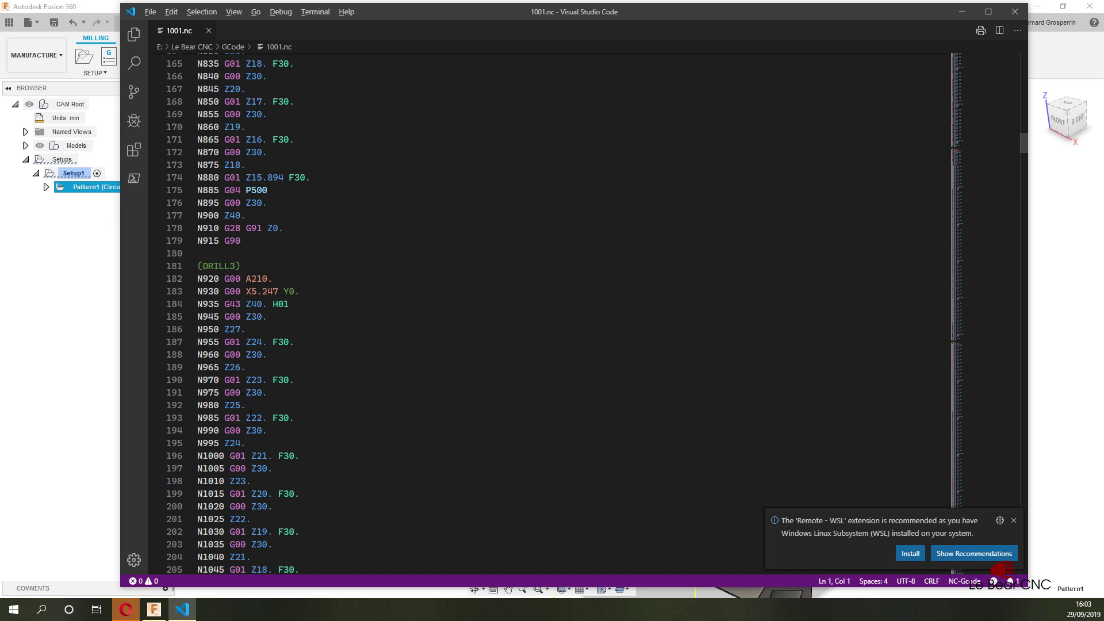
pyautogui.scroll(-3, 546, 313)
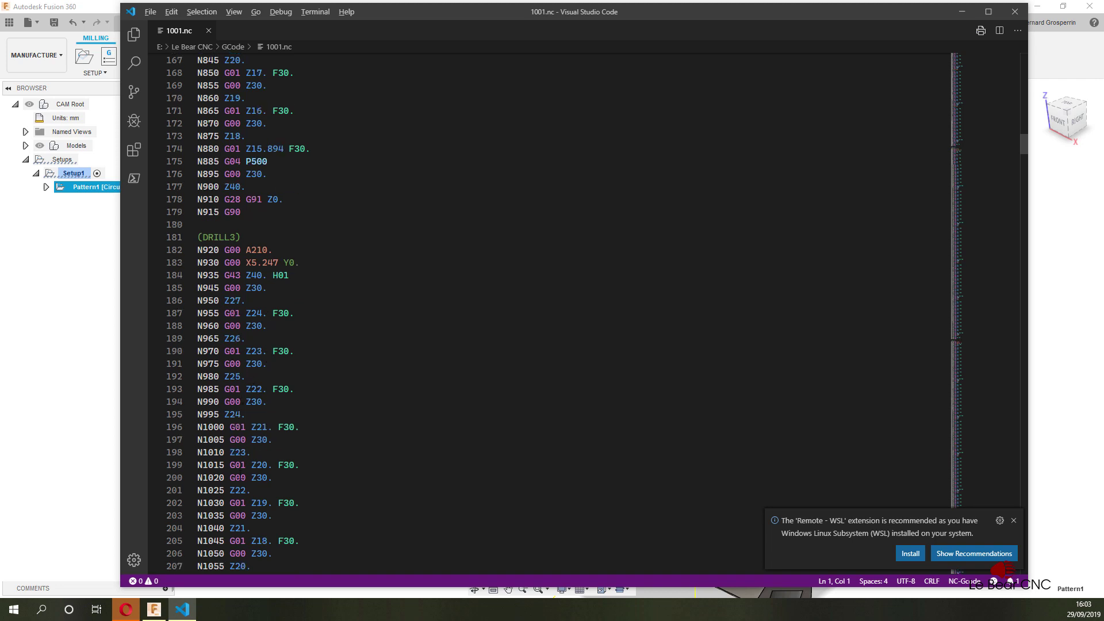
pyautogui.scroll(-2, 546, 313)
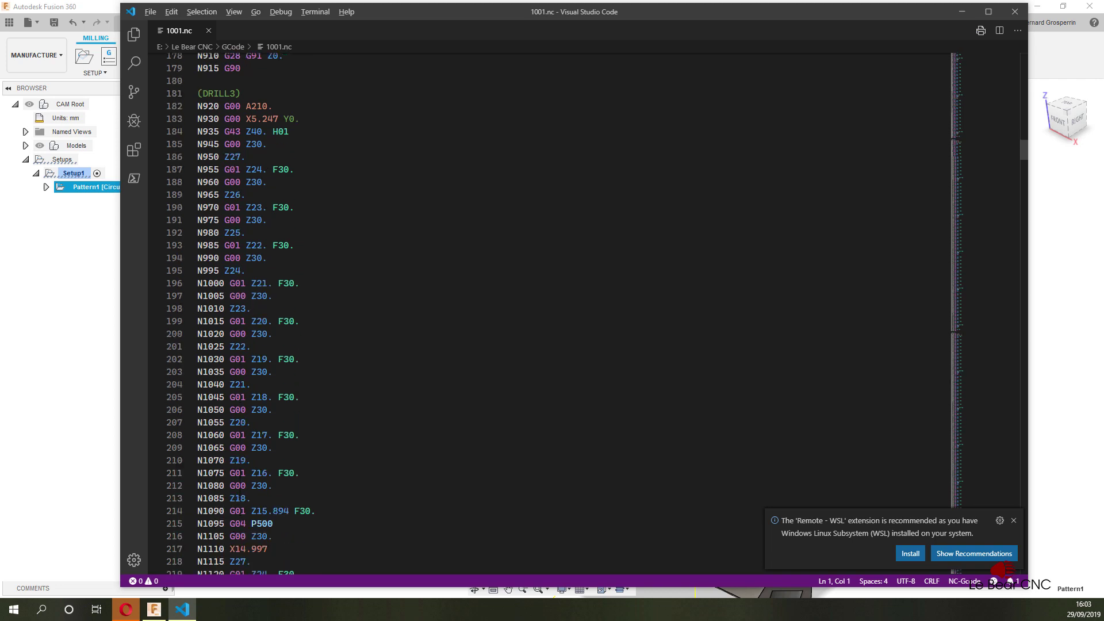
pyautogui.scroll(-1, 546, 314)
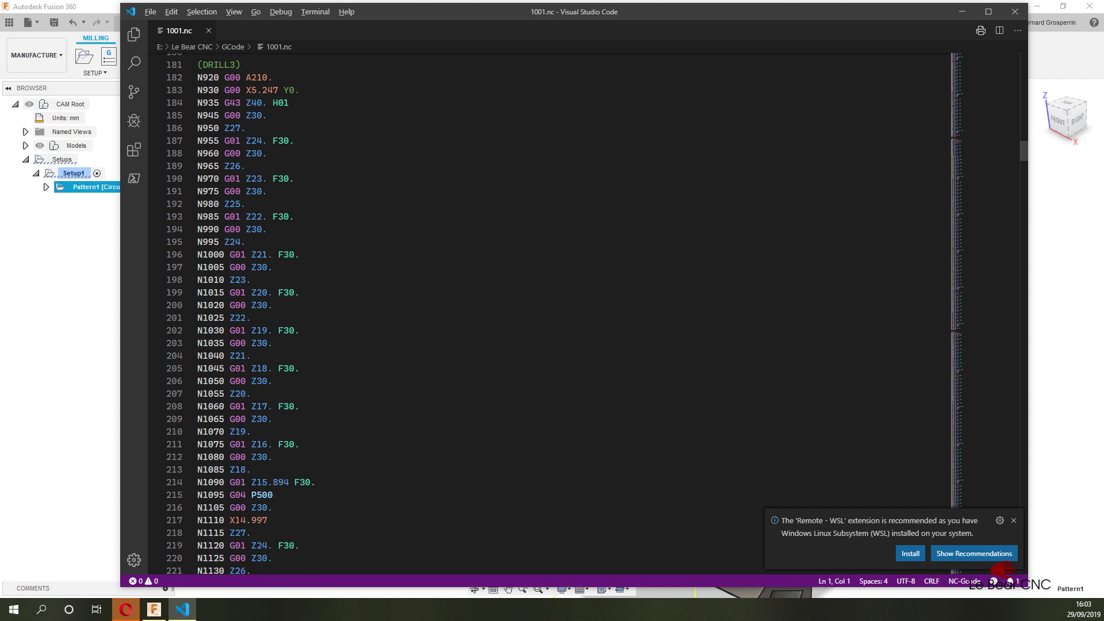
pyautogui.scroll(-4, 238, 516)
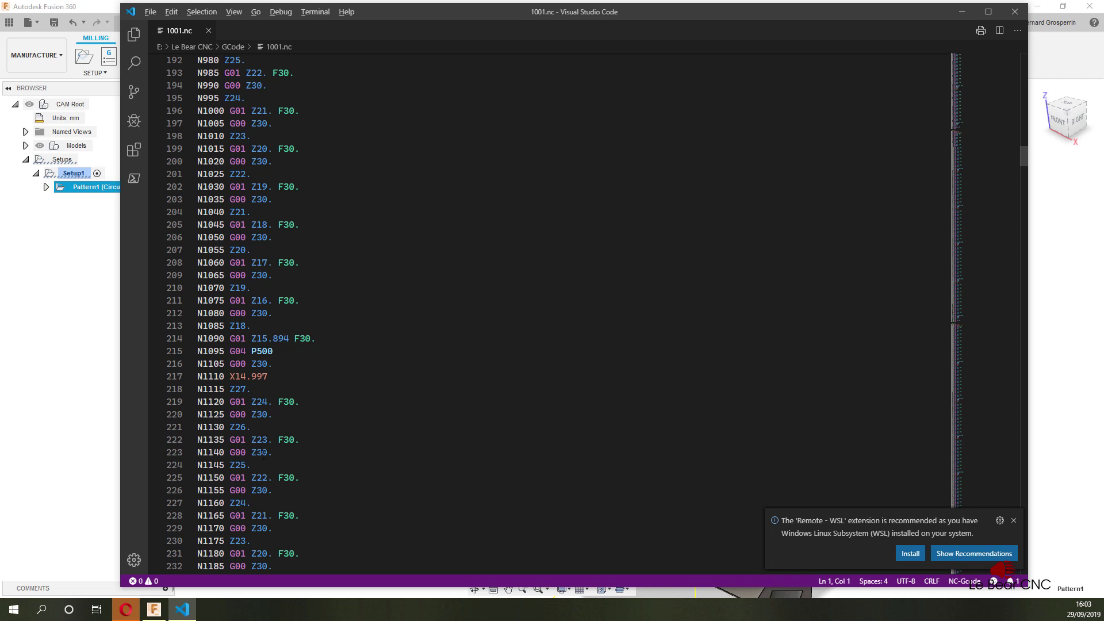
pyautogui.scroll(-9, 259, 455)
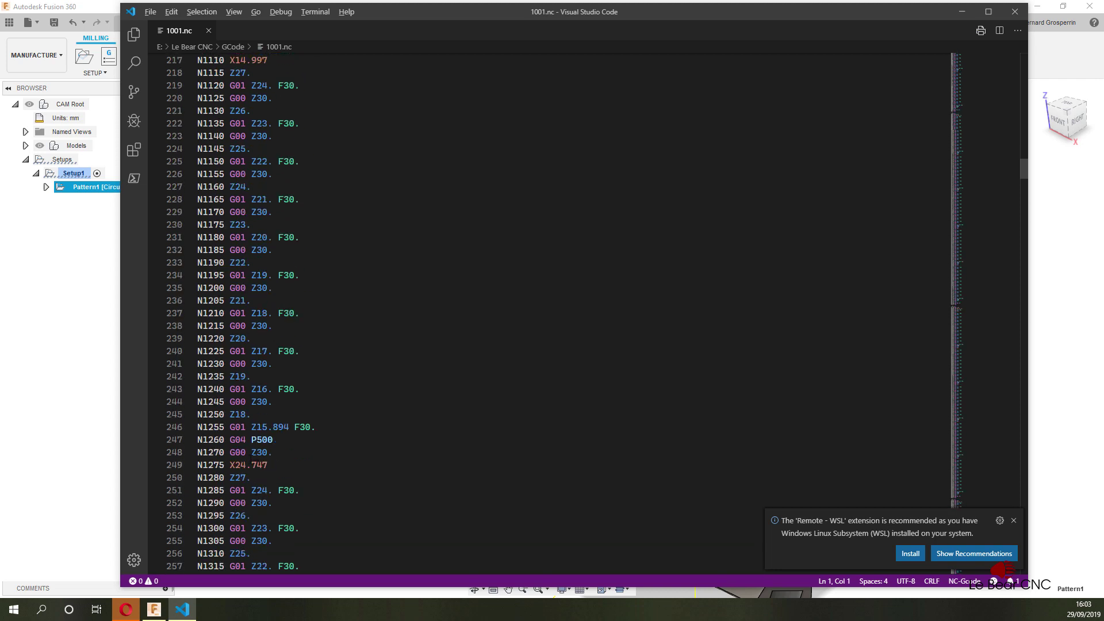
pyautogui.scroll(-5, 248, 458)
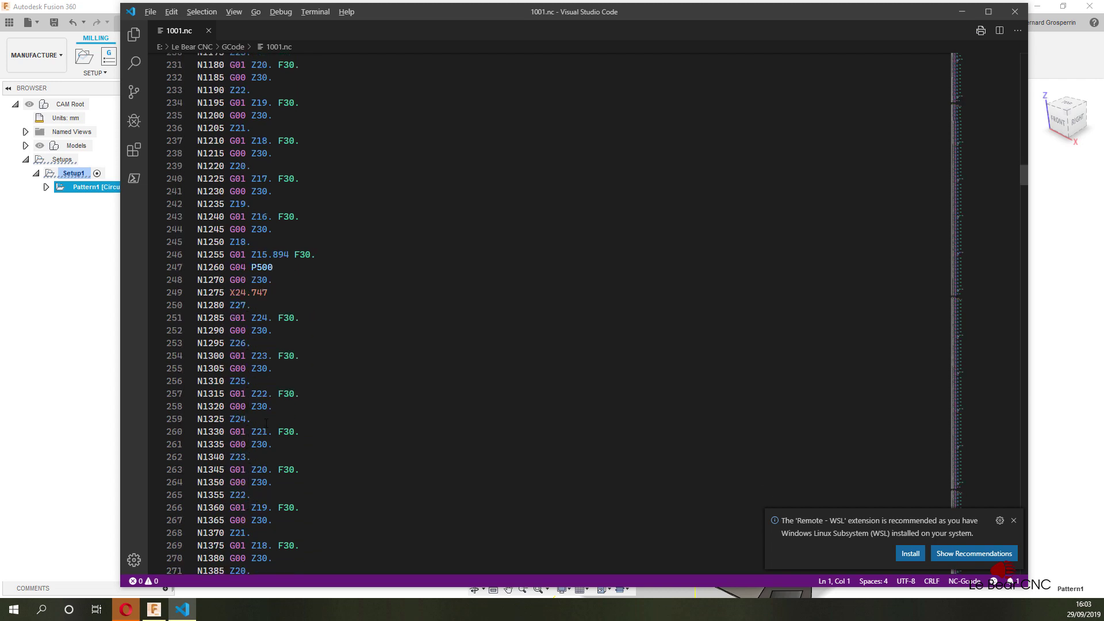
# Step: Read further through the 1001.nc drilling code up to the A150 row, and close the code editor
pyautogui.scroll(-18, 264, 419)
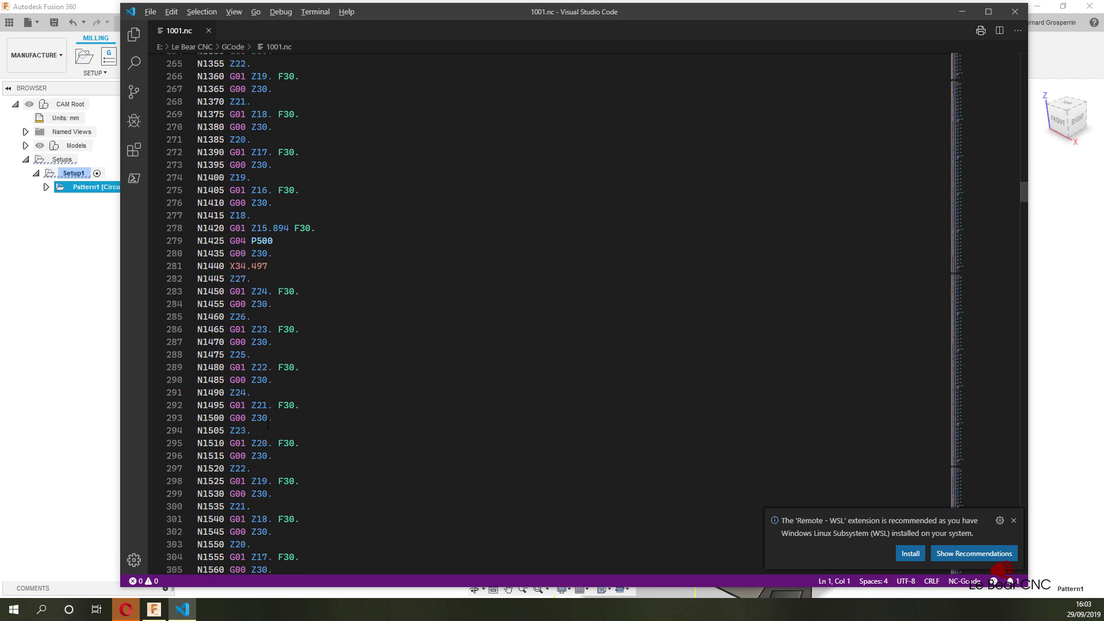
pyautogui.scroll(-3, 268, 424)
pyautogui.scroll(-9, 267, 423)
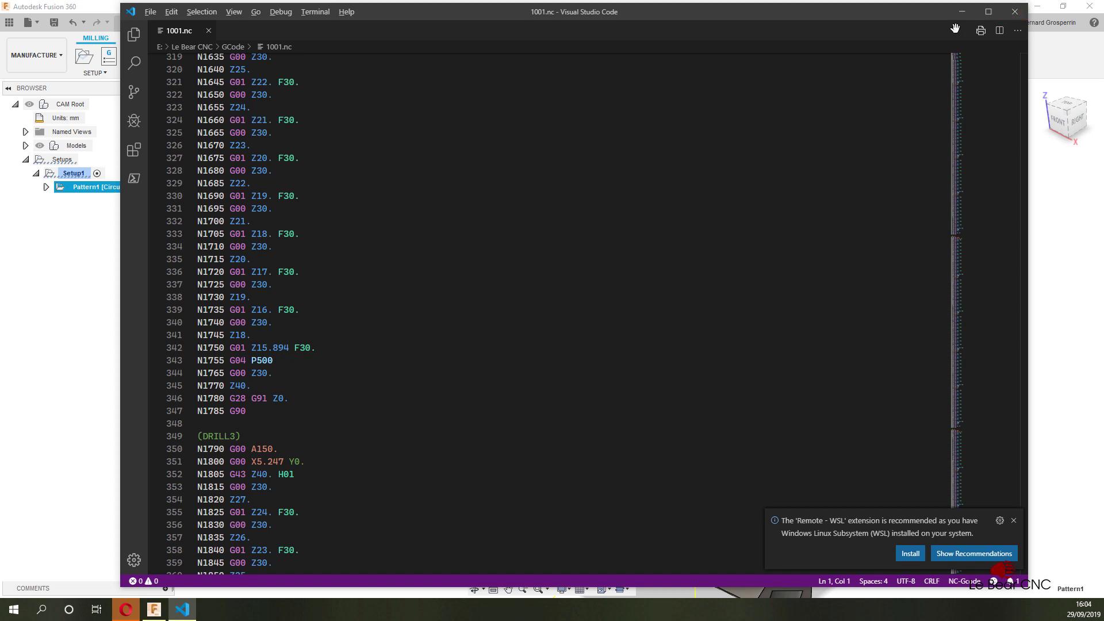
pyautogui.click(1015, 13)
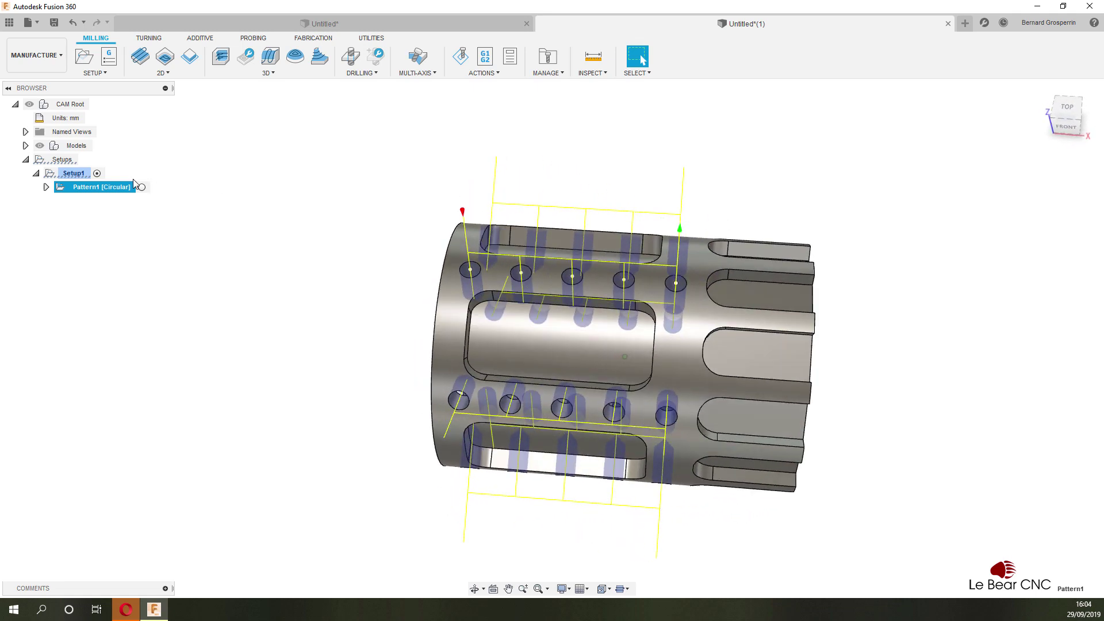
# Step: Start a new 2D Adaptive Clearing operation in Setup1 for the cylinder's rounded rectangular pocket
pyautogui.rightClick(74, 174)
pyautogui.moveTo(102, 198)
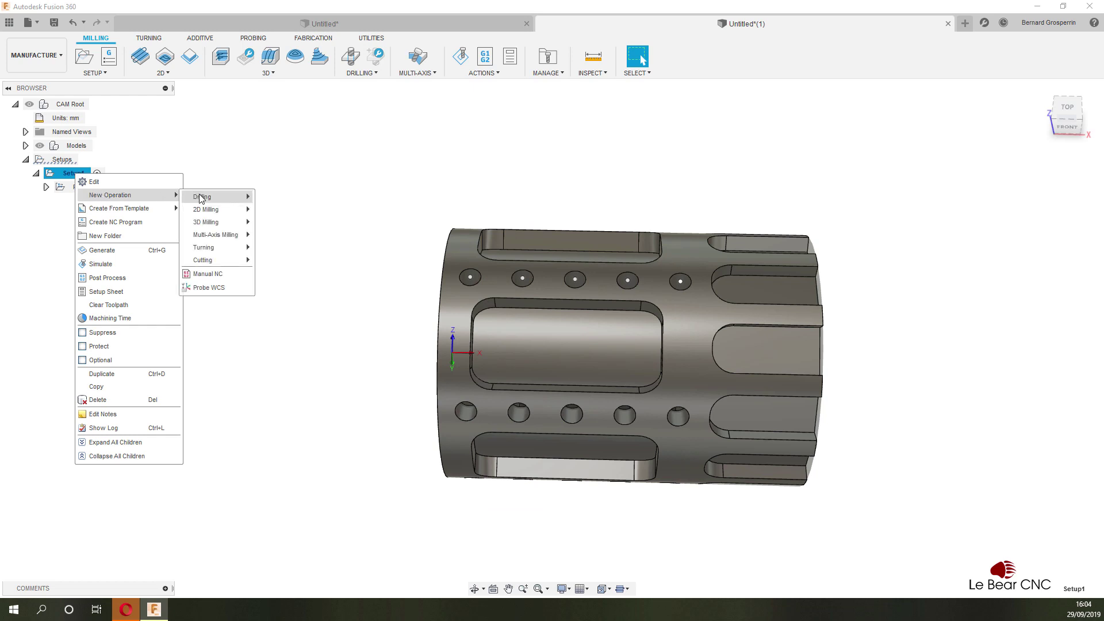
pyautogui.moveTo(208, 212)
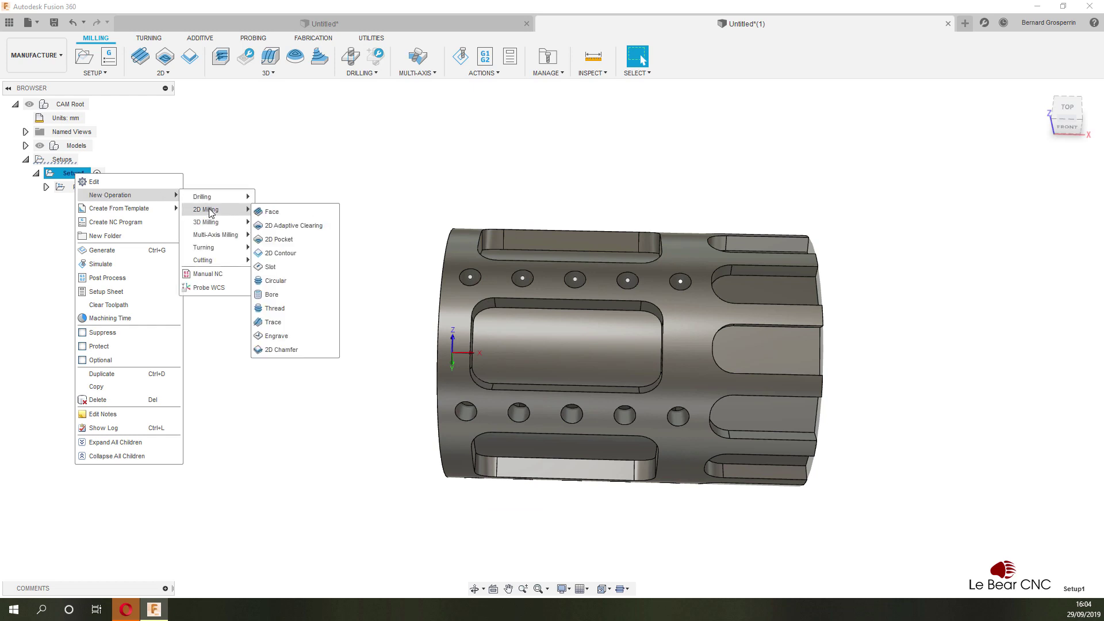
pyautogui.click(276, 227)
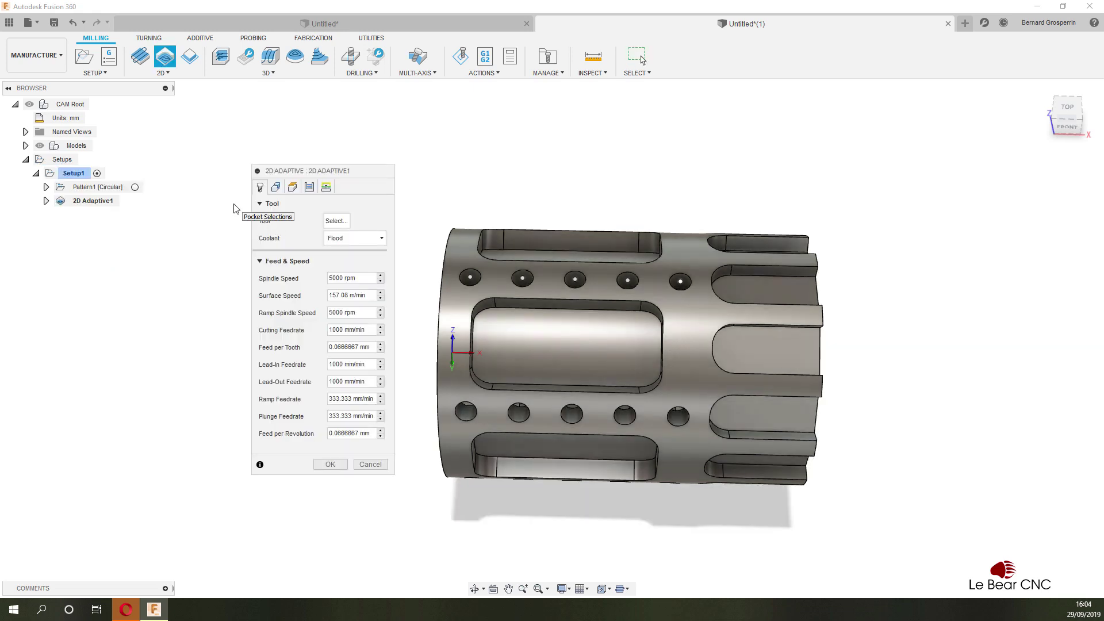
pyautogui.keyDown('shift'); pyautogui.moveTo(437, 317); pyautogui.dragTo(402, 358, button='middle'); pyautogui.keyUp('shift')
pyautogui.scroll(-5, 551, 366)
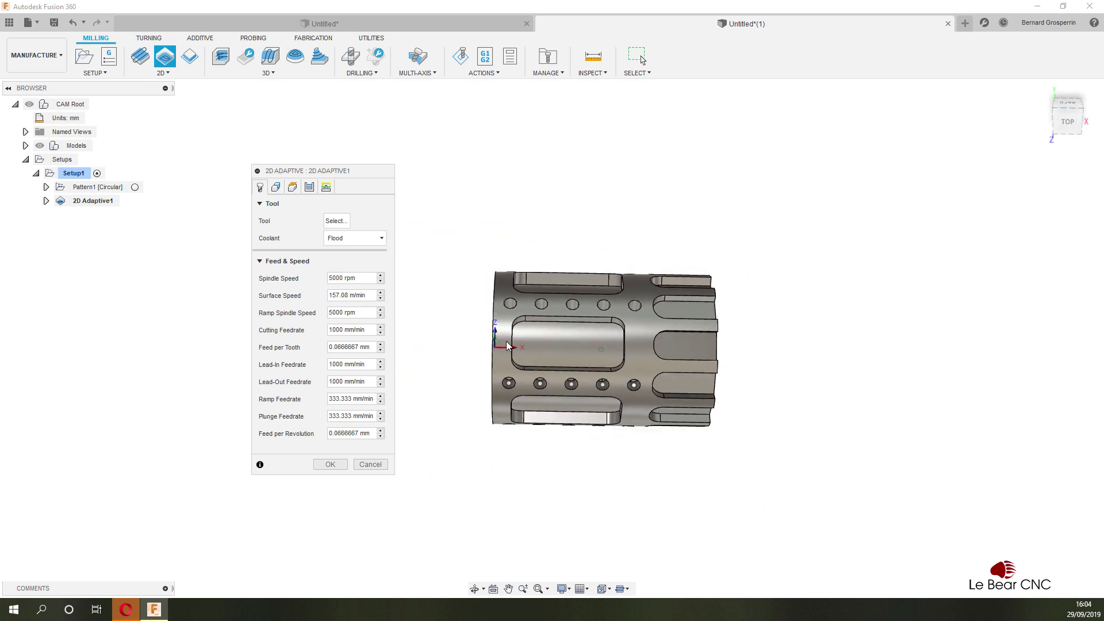
pyautogui.keyDown('shift'); pyautogui.moveTo(552, 365); pyautogui.dragTo(561, 334, button='middle'); pyautogui.keyUp('shift')
pyautogui.scroll(8, 562, 334)
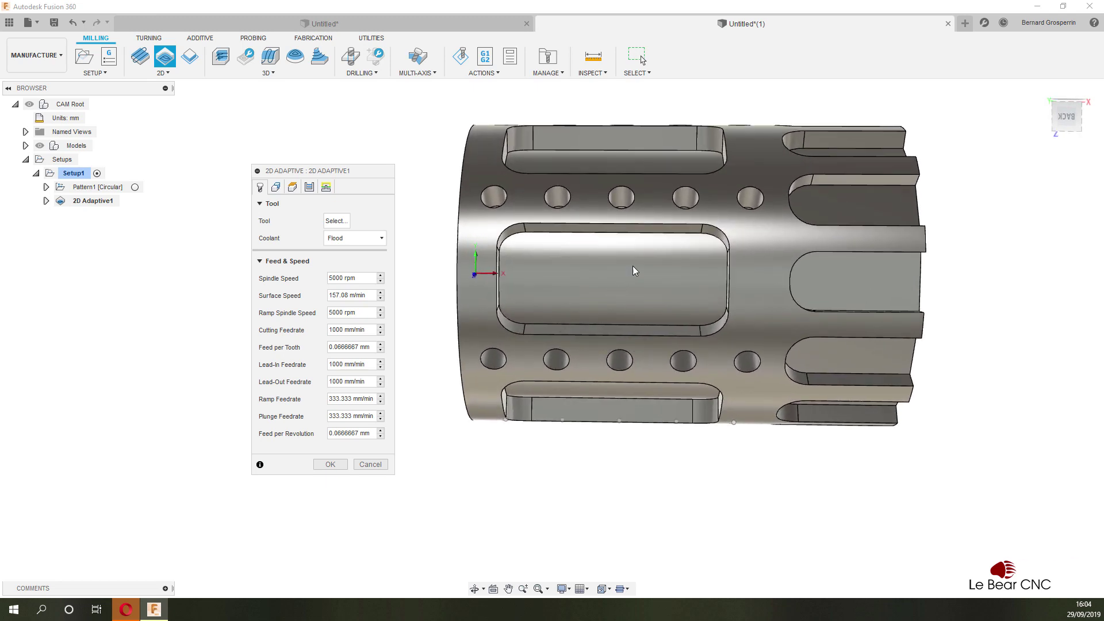
pyautogui.scroll(-1, 634, 272)
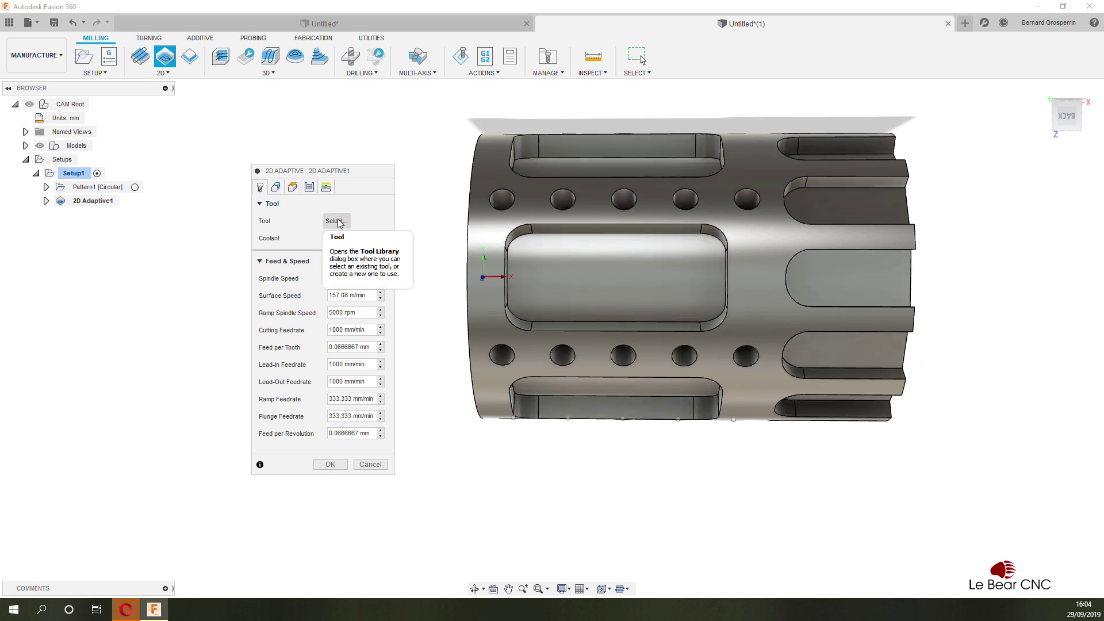
# Step: Choose the 4 mm flat endmill from the Metric - Aluminum sample library as the adaptive operation's tool
pyautogui.click(336, 222)
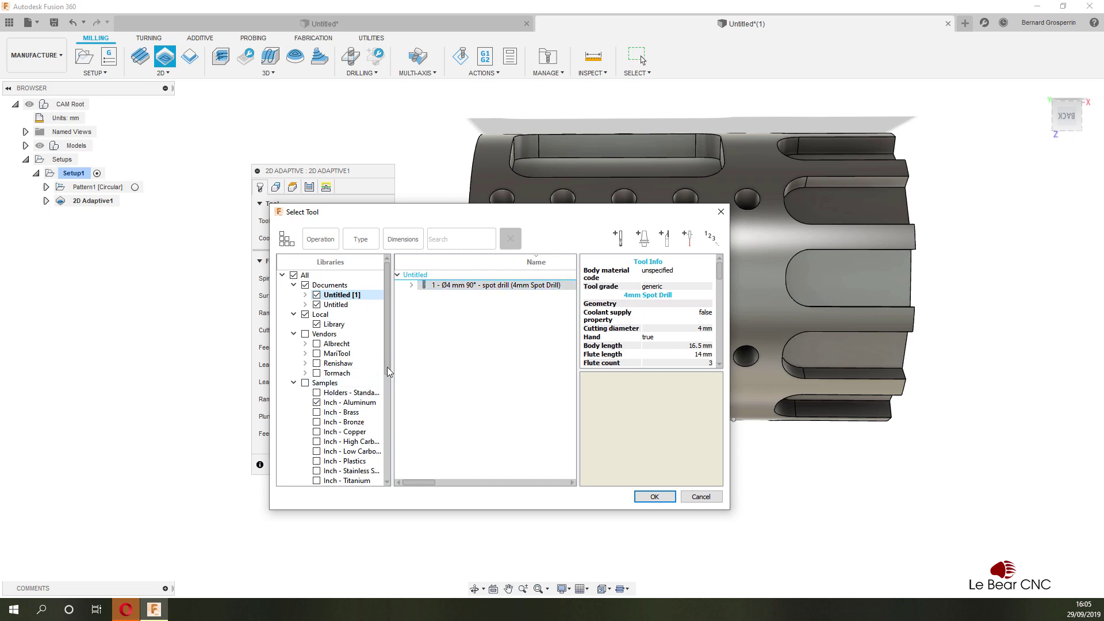
pyautogui.scroll(-3, 388, 372)
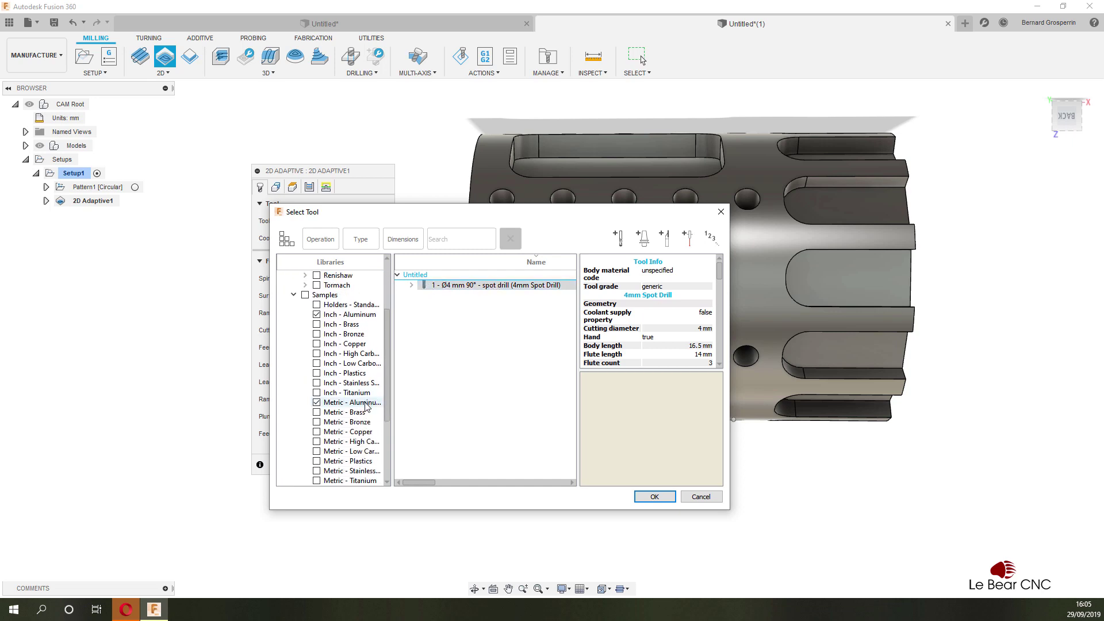
pyautogui.click(367, 406)
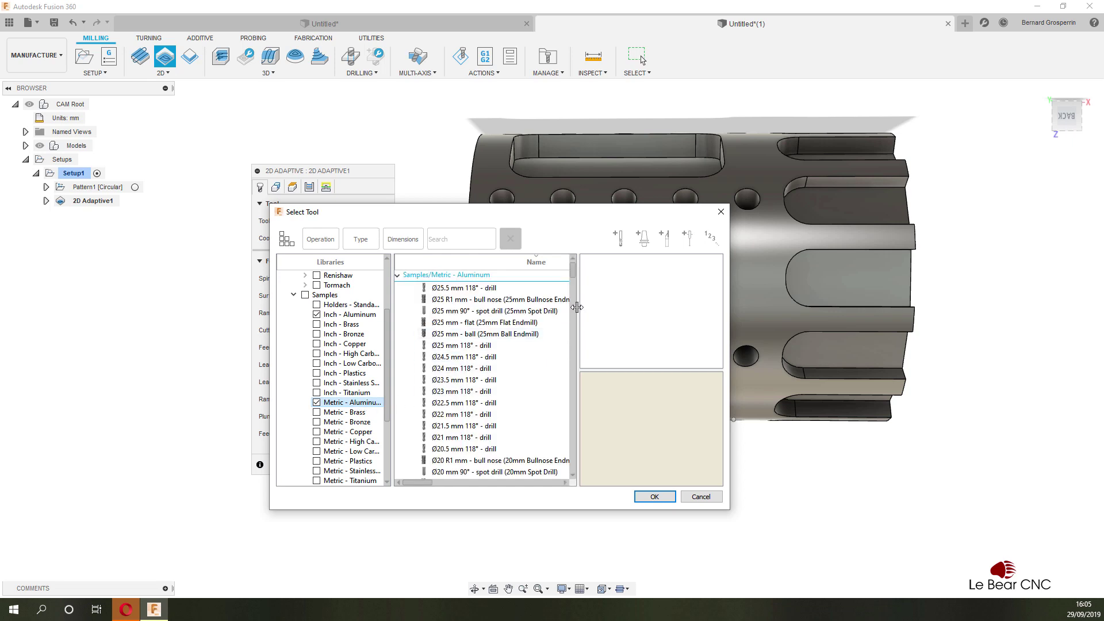
pyautogui.moveTo(572, 275); pyautogui.dragTo(579, 392)
pyautogui.scroll(-3, 489, 383)
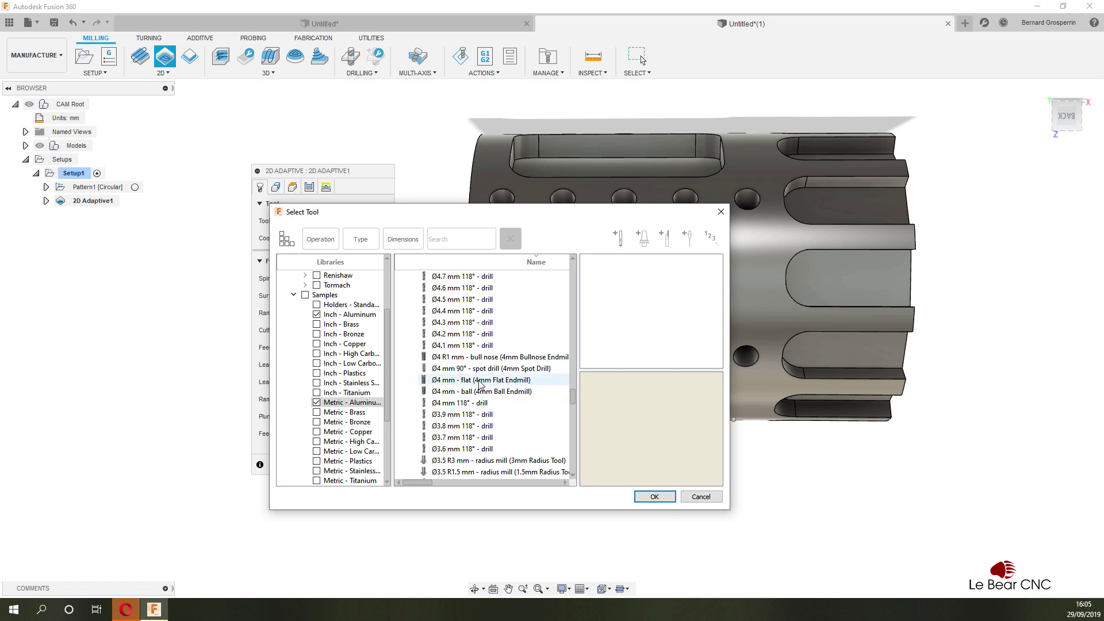
pyautogui.click(481, 381)
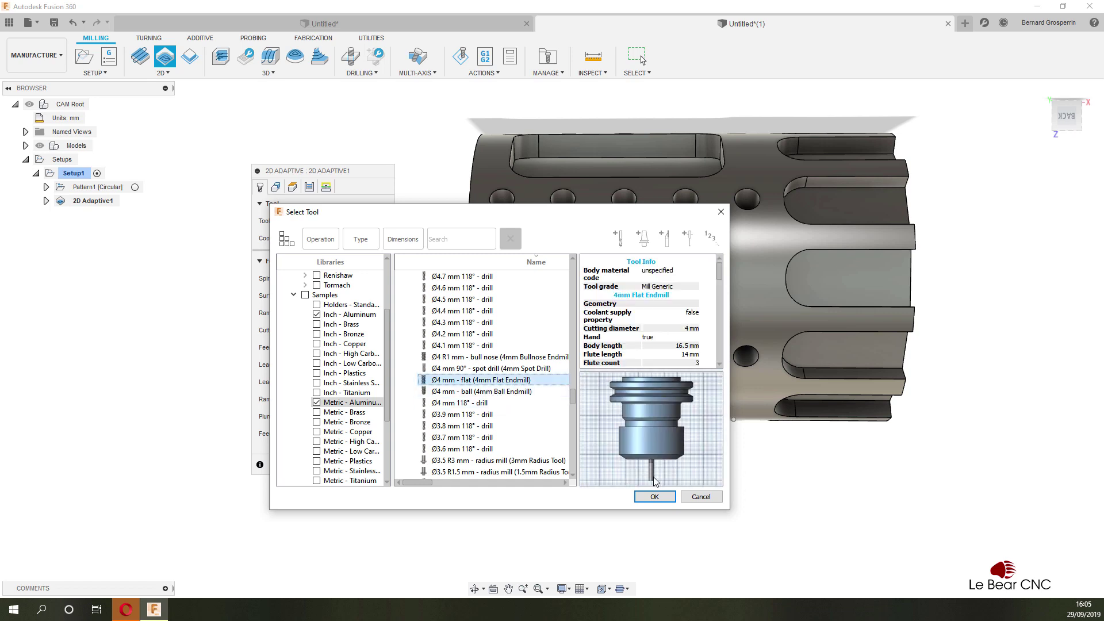
pyautogui.click(654, 497)
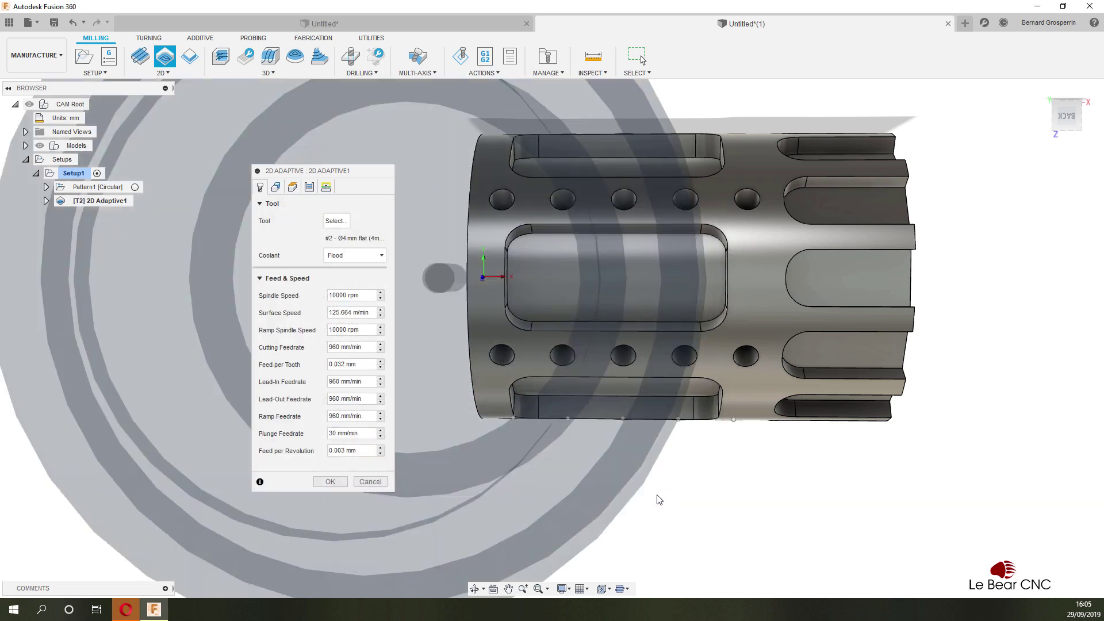
# Step: Select the bottom edge chain of the rounded rectangular pocket as the pocket geometry
pyautogui.click(280, 192)
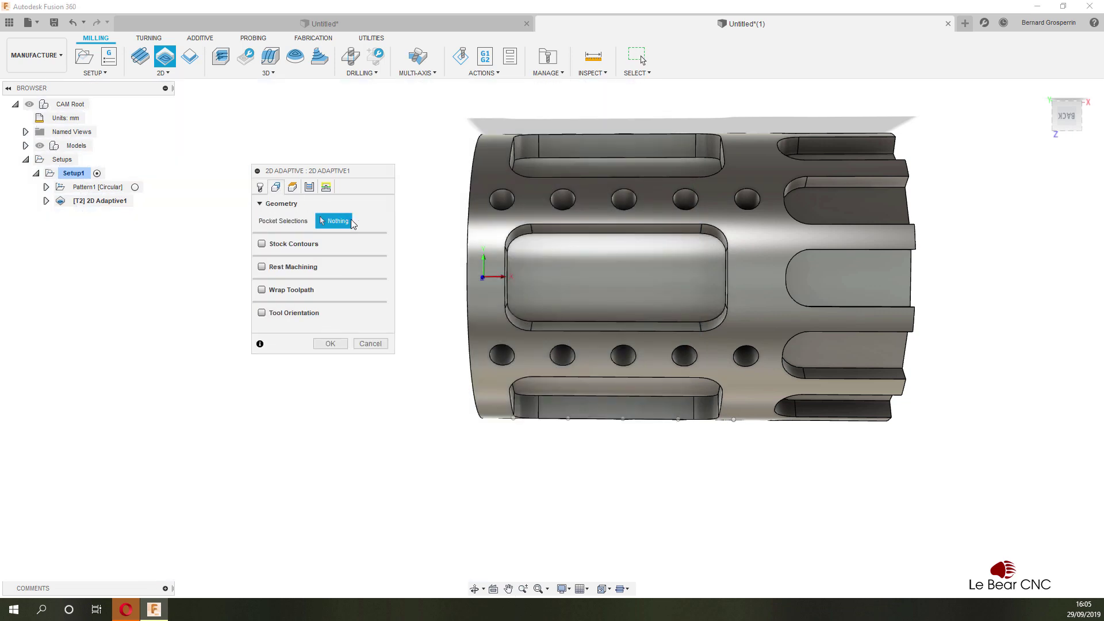
pyautogui.click(618, 237)
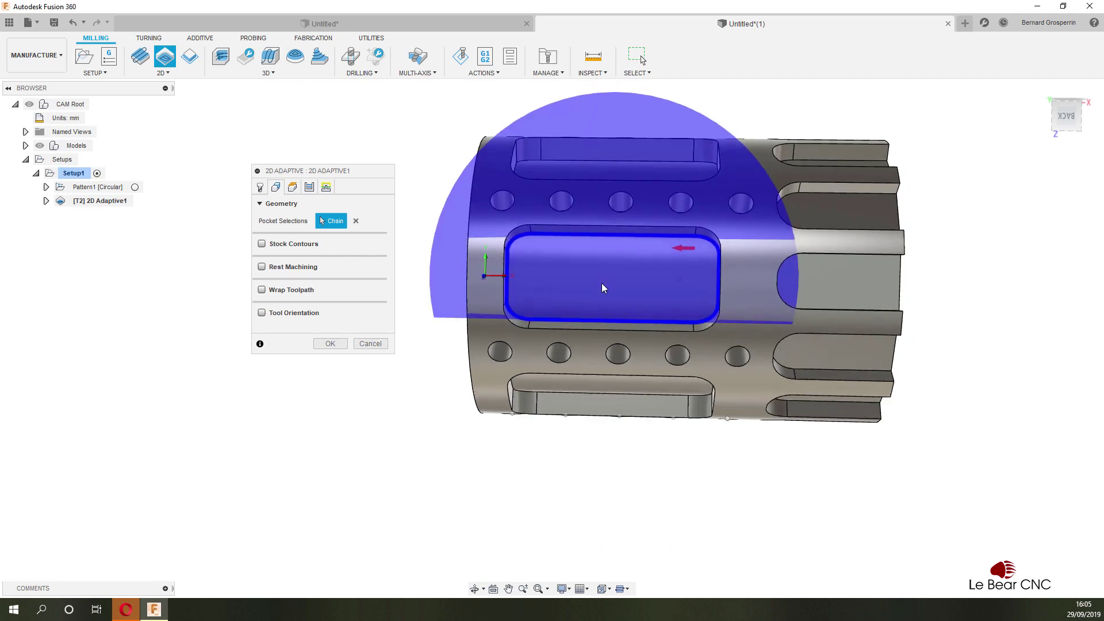
pyautogui.press('F6')
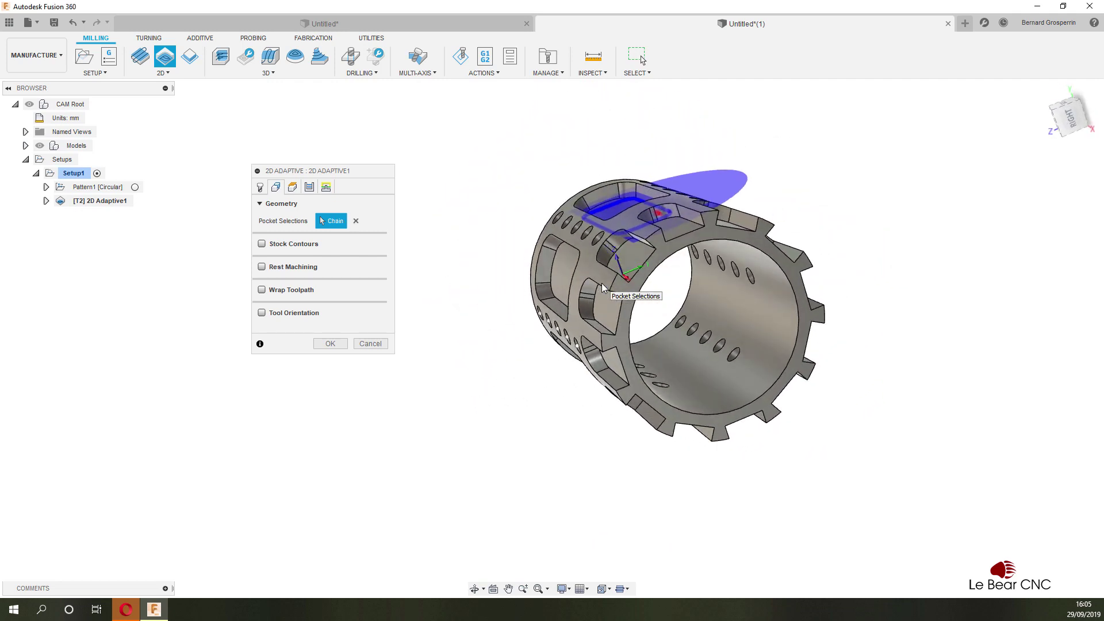
pyautogui.keyDown('shift'); pyautogui.moveTo(603, 287); pyautogui.dragTo(747, 259, button='middle'); pyautogui.keyUp('shift')
pyautogui.click(783, 178)
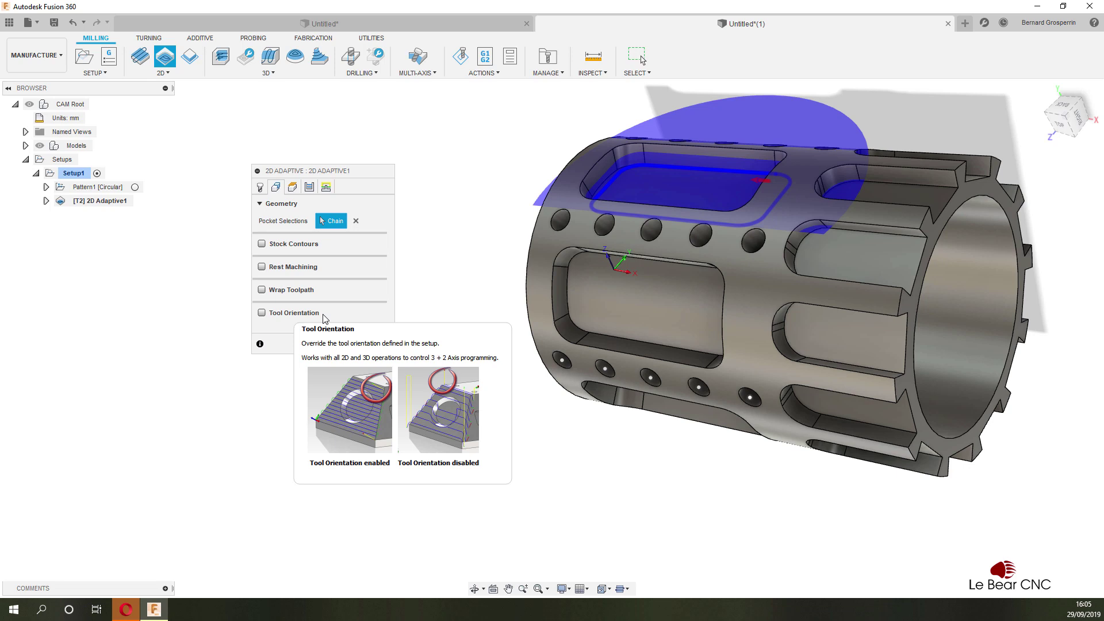
# Step: Enable Wrap Toolpath and use the pocket's curved floor face as the wrap cylinder
pyautogui.click(262, 290)
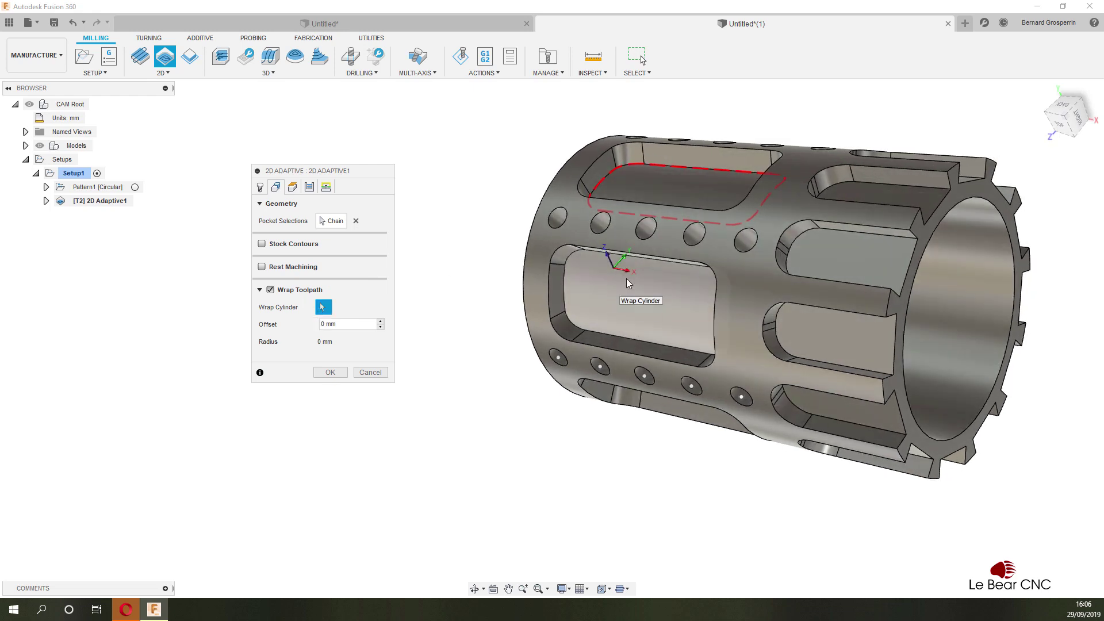
pyautogui.click(680, 204)
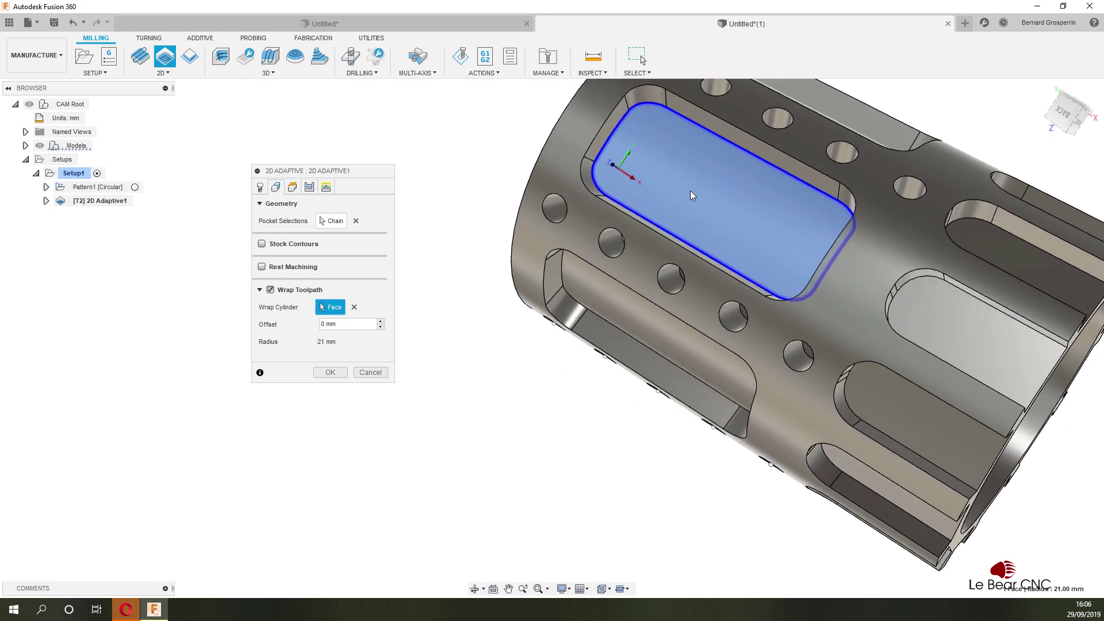
pyautogui.scroll(-5, 693, 195)
pyautogui.keyDown('shift'); pyautogui.moveTo(609, 247); pyautogui.dragTo(545, 288, button='middle'); pyautogui.keyUp('shift')
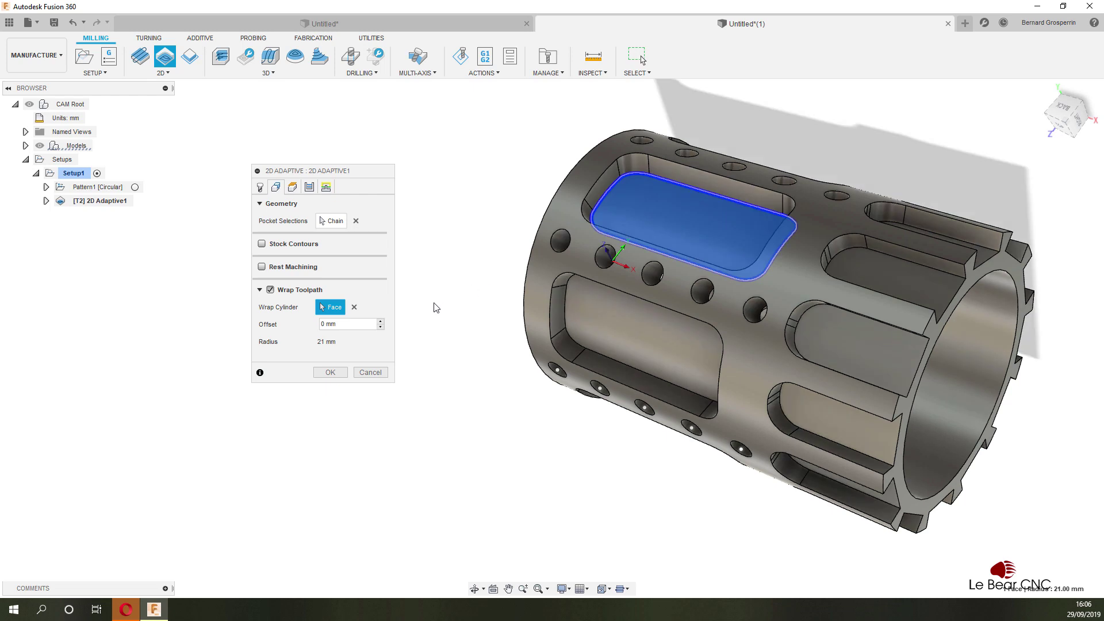
pyautogui.click(340, 375)
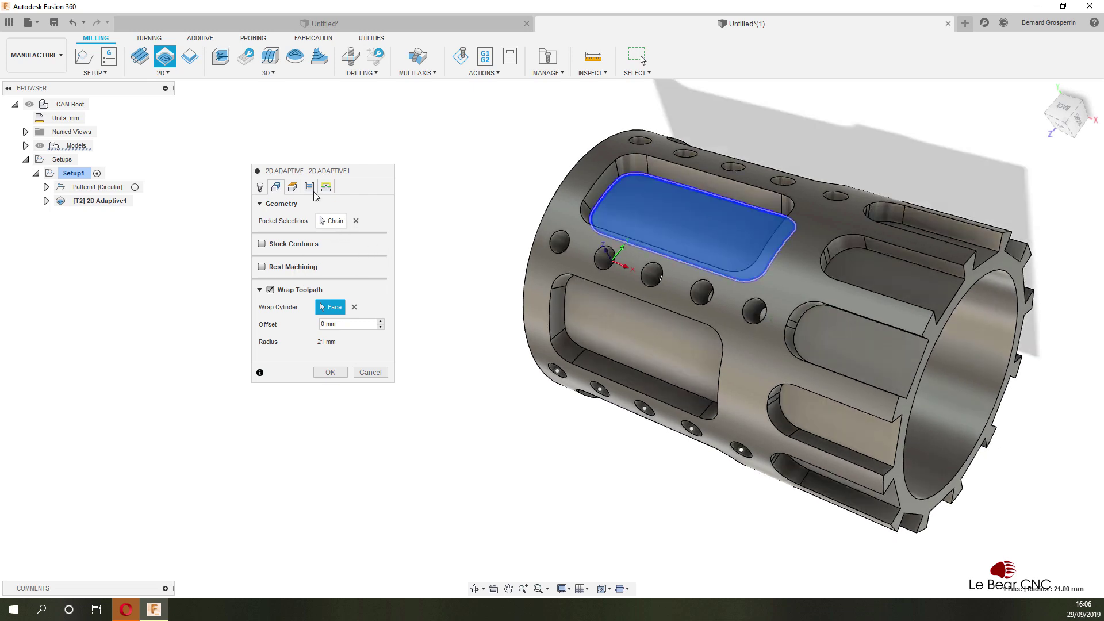
# Step: Check the operation's heights and enable Multiple Depths with a maximum roughing stepdown of 2 mm
pyautogui.click(293, 187)
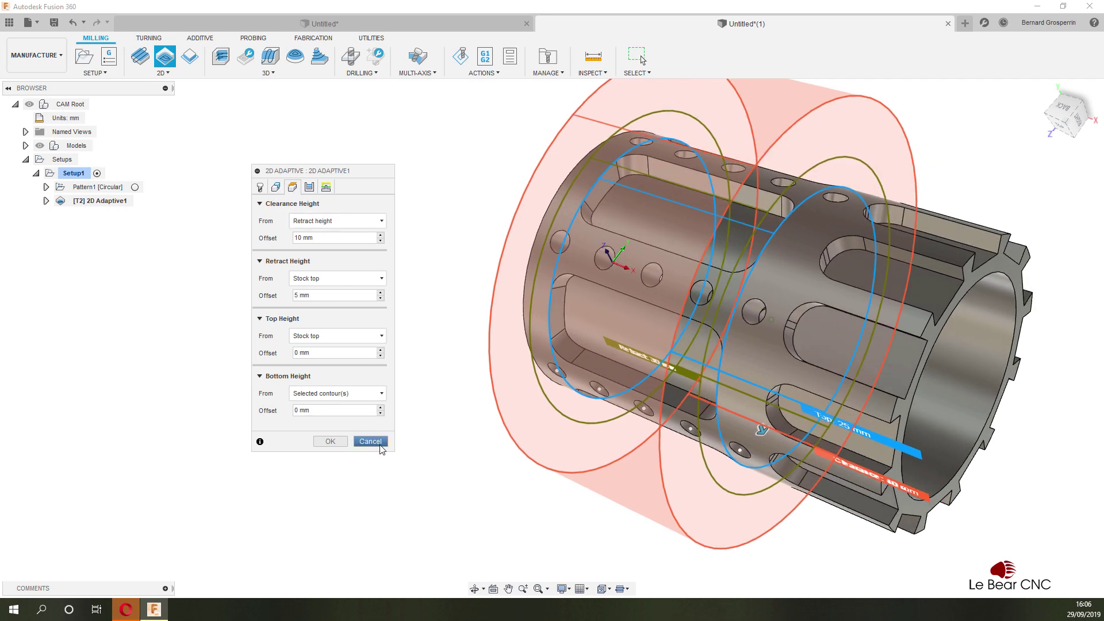
pyautogui.click(309, 186)
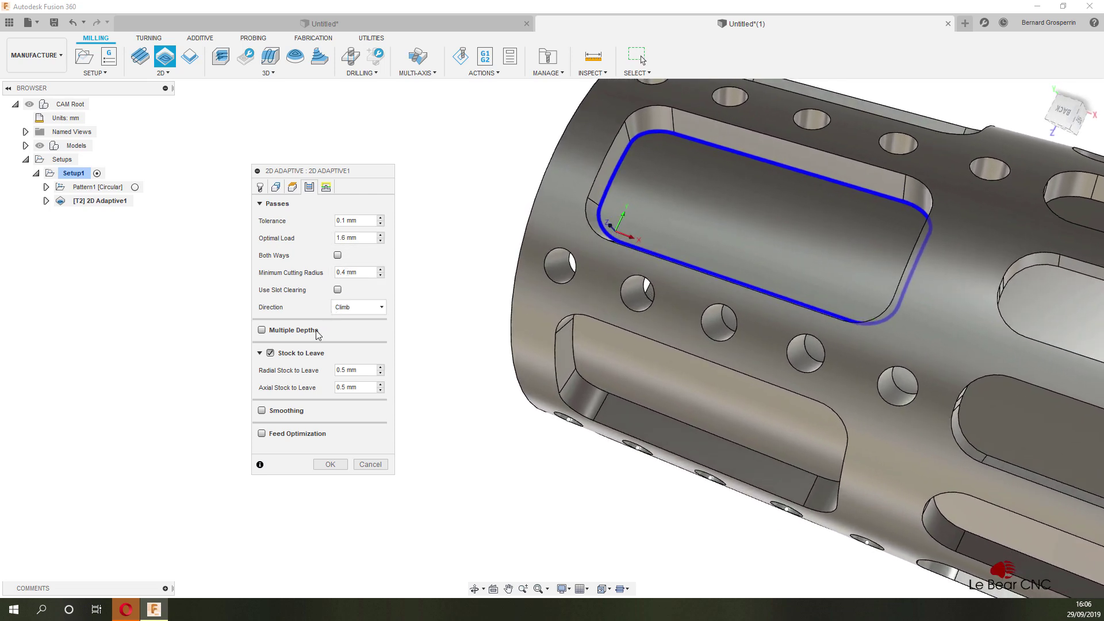
pyautogui.click(269, 331)
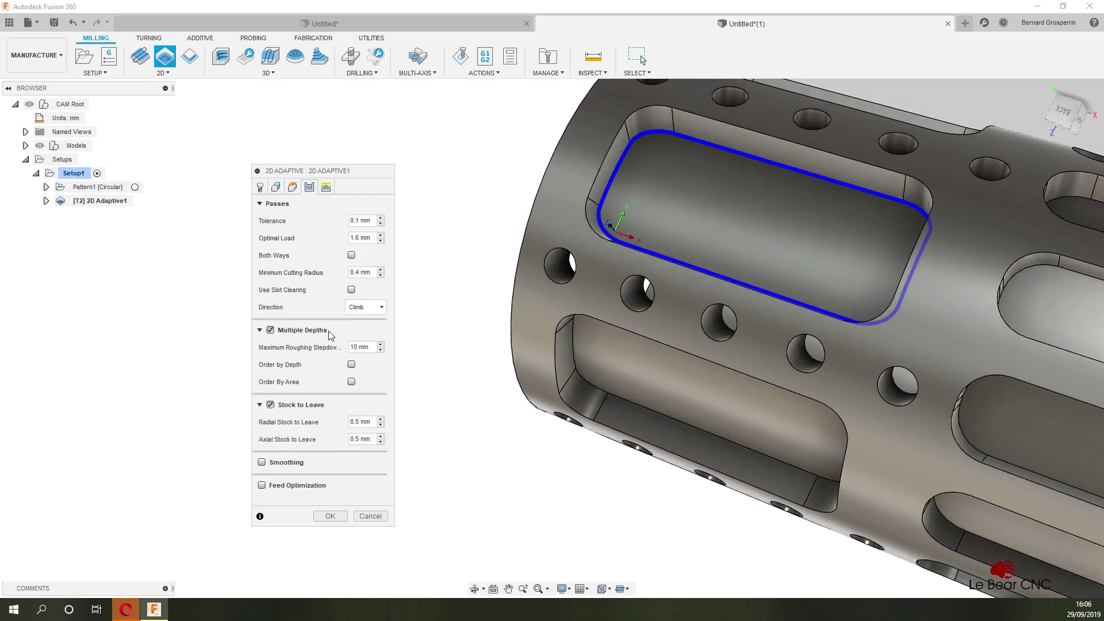
pyautogui.press('Tab')
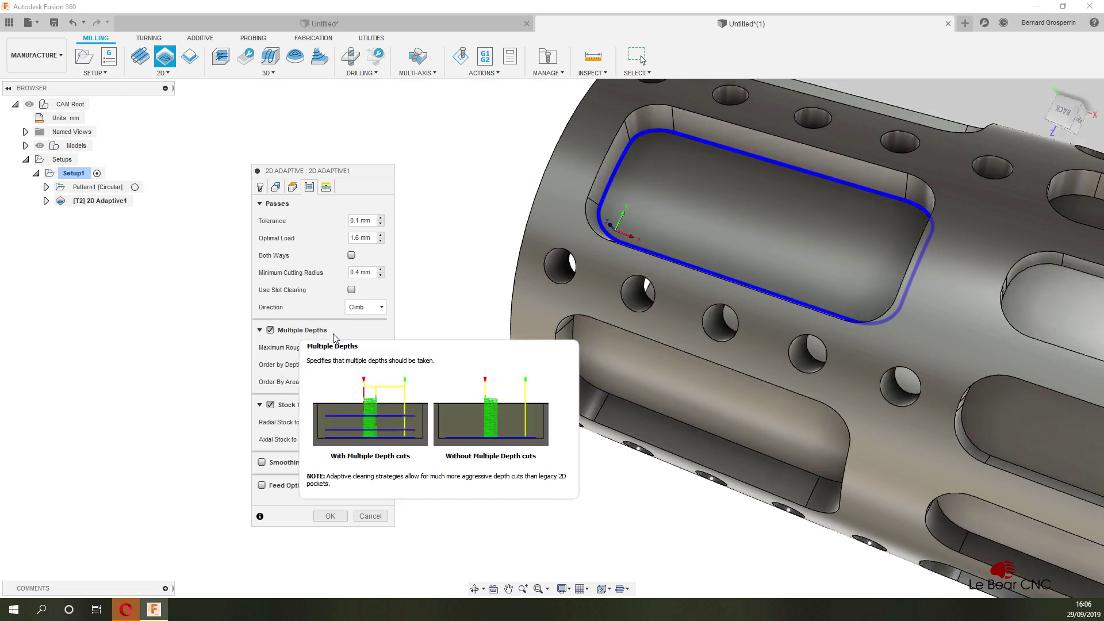
pyautogui.write('2')
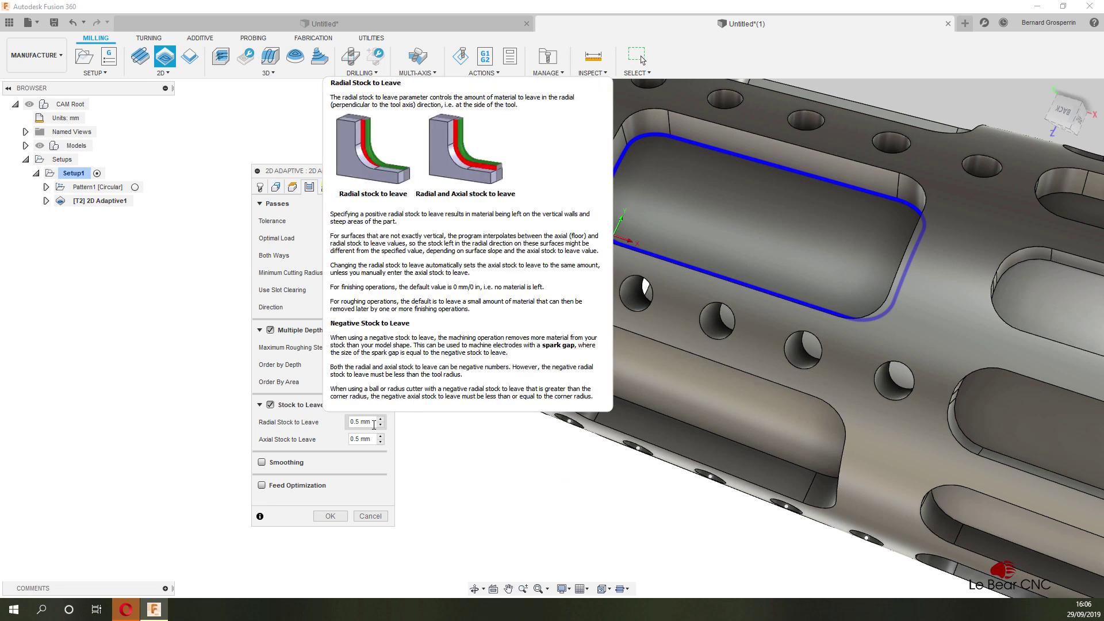
# Step: Set the radial stock to leave to 0 mm and enable Smoothing and Feed Optimization
pyautogui.click(373, 422)
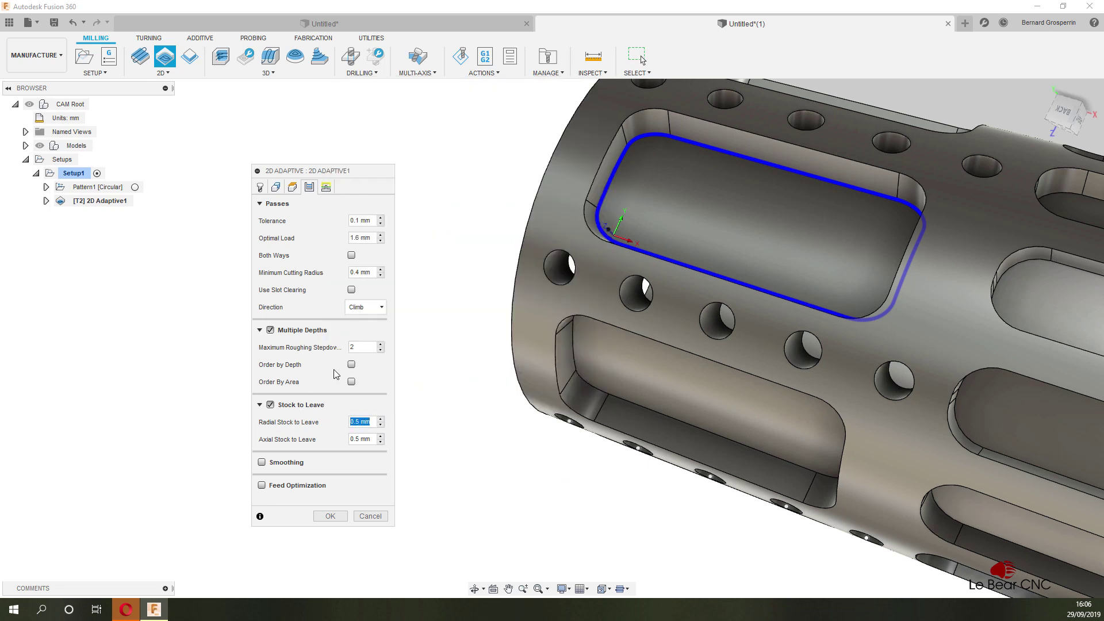
pyautogui.write('0')
pyautogui.click(261, 462)
pyautogui.click(262, 502)
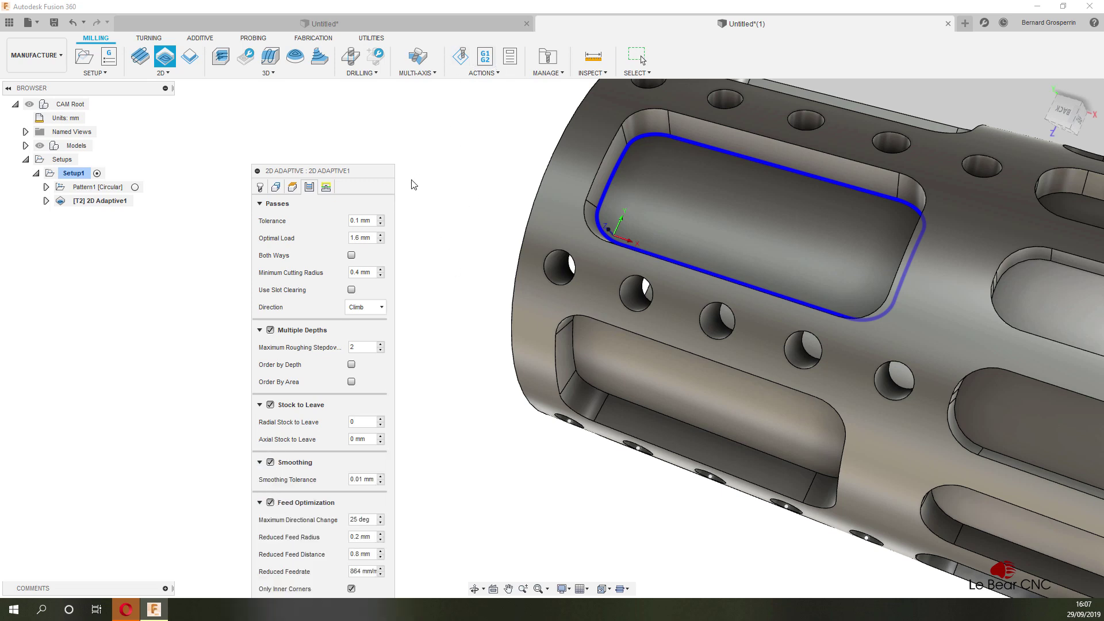
# Step: Review the linking settings, generate the wrapped adaptive toolpath and inspect it on the pocket
pyautogui.click(326, 188)
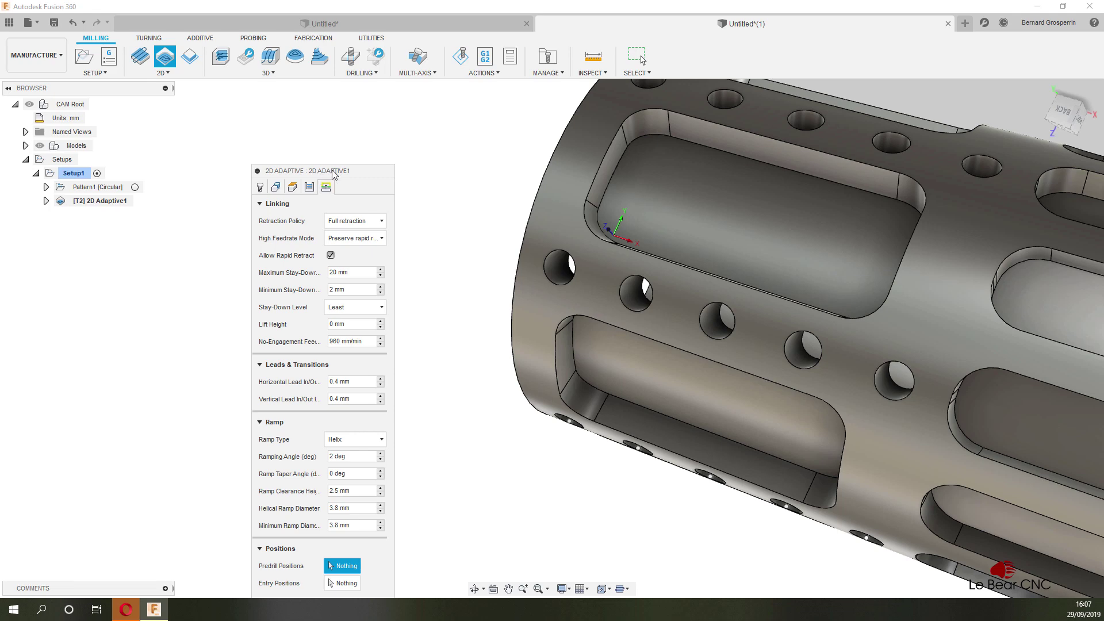
pyautogui.moveTo(331, 171); pyautogui.dragTo(311, 68)
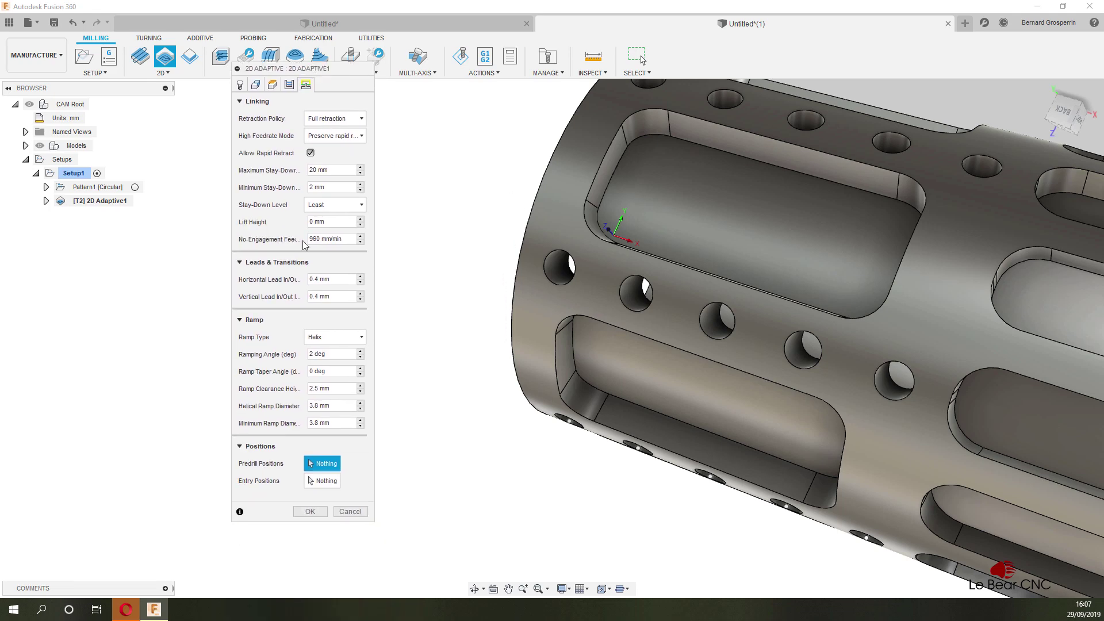
pyautogui.click(314, 513)
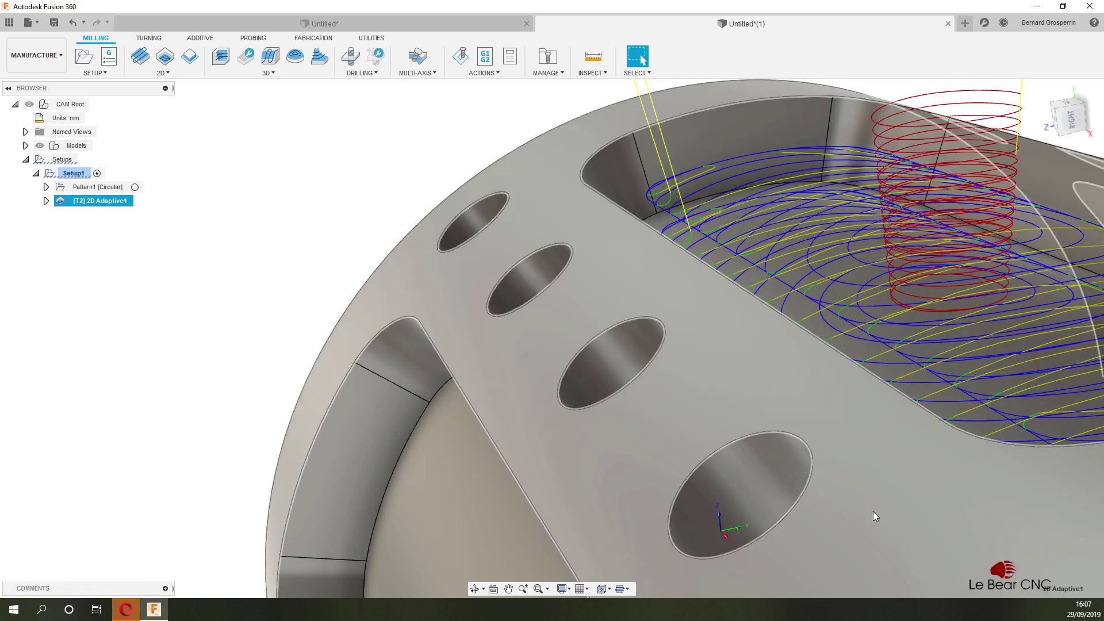
pyautogui.scroll(-6, 888, 391)
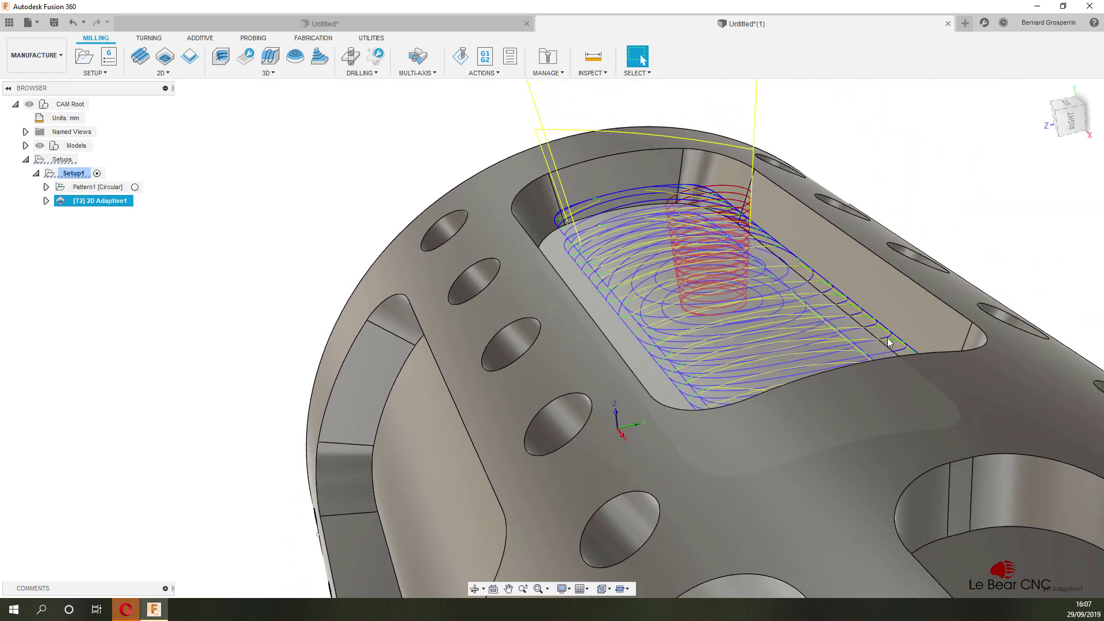
pyautogui.scroll(-6, 890, 339)
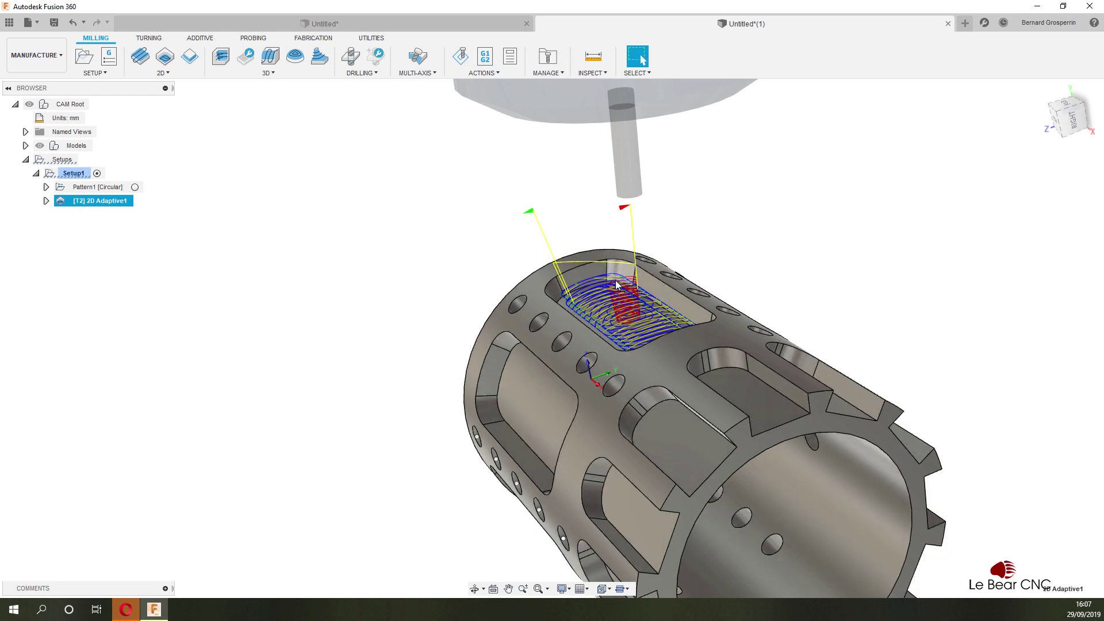
# Step: Move the pocket's 2D adaptive operation into the existing circular pattern and expand the pattern to show its operations
pyautogui.keyDown('shift'); pyautogui.moveTo(600, 309); pyautogui.dragTo(591, 272, button='middle'); pyautogui.keyUp('shift')
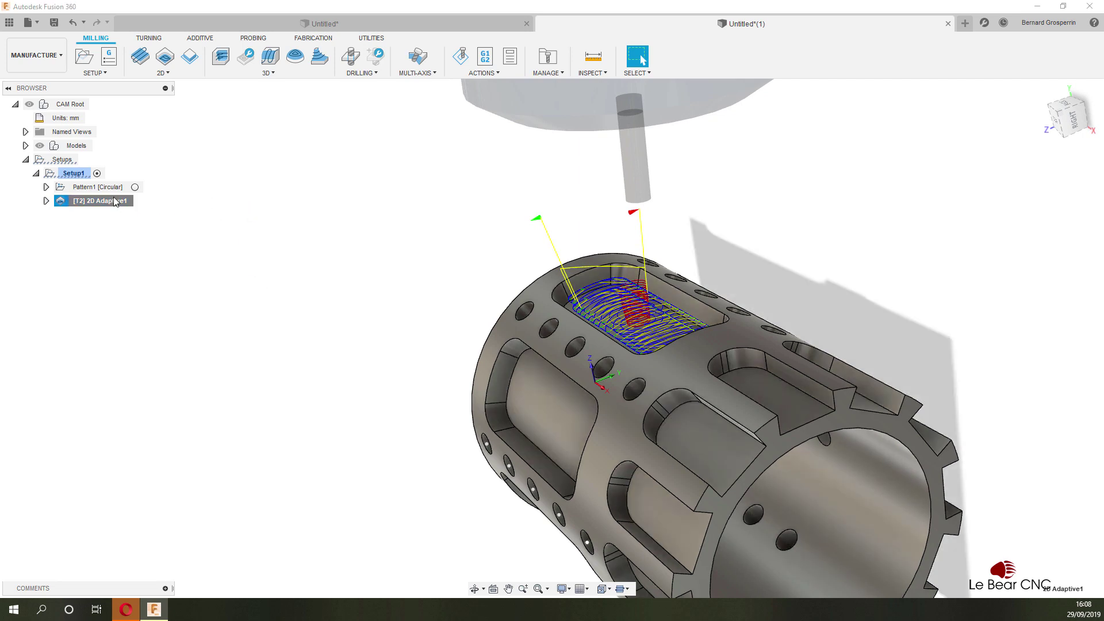
pyautogui.moveTo(115, 196); pyautogui.dragTo(105, 189)
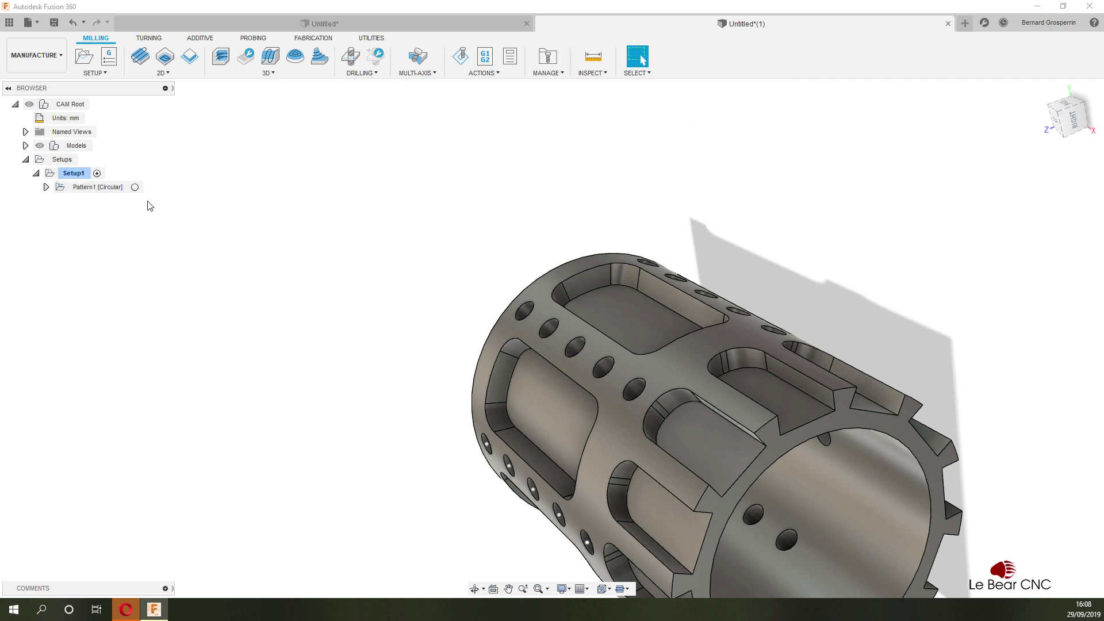
pyautogui.click(46, 187)
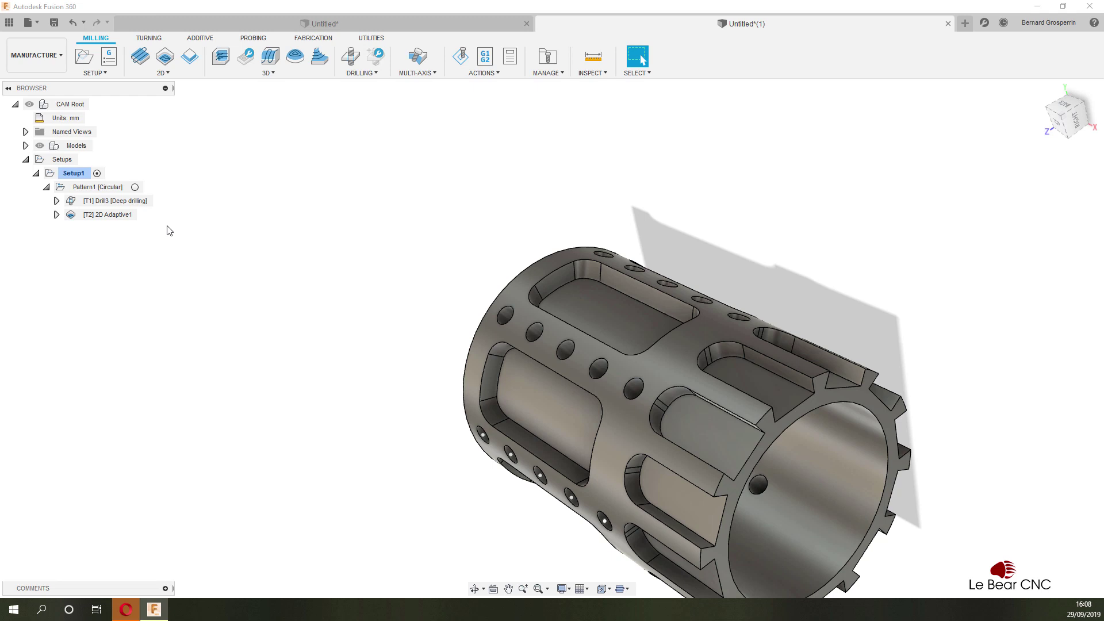
# Step: Add a 2D Contour operation to the setup and select the bottom edge loop of the rectangular pocket as its contour
pyautogui.rightClick(76, 174)
pyautogui.moveTo(116, 198)
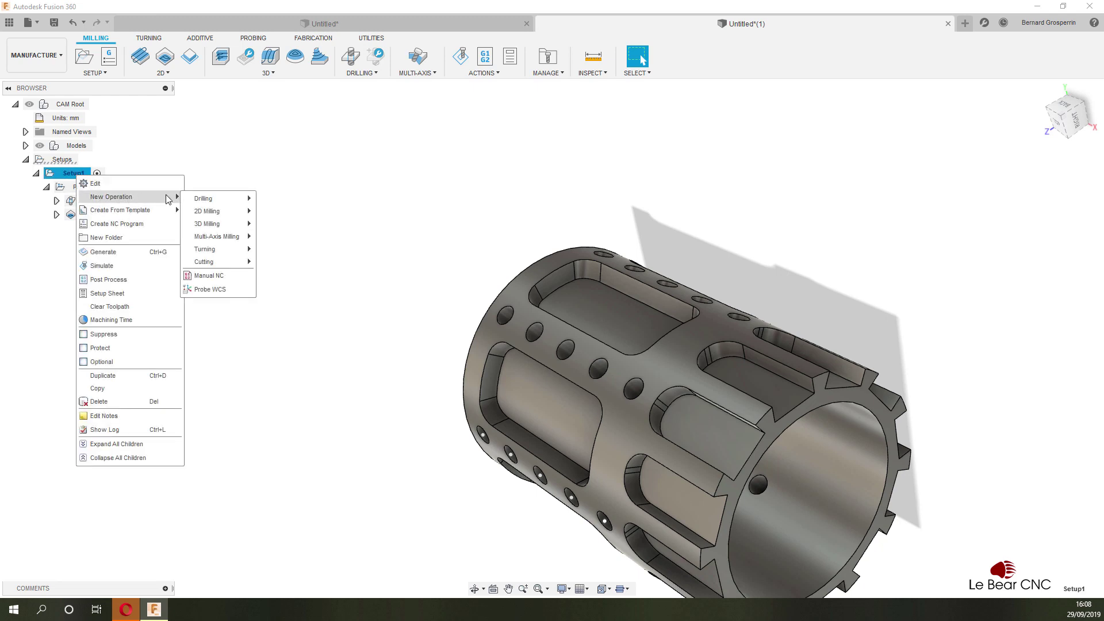
pyautogui.moveTo(205, 202)
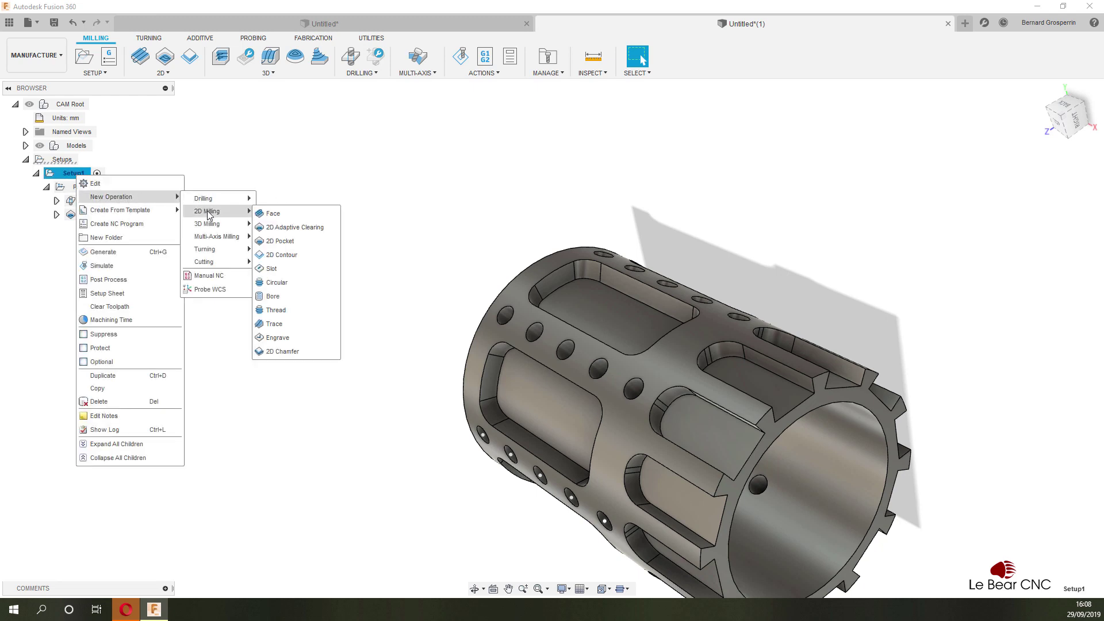
pyautogui.click(276, 255)
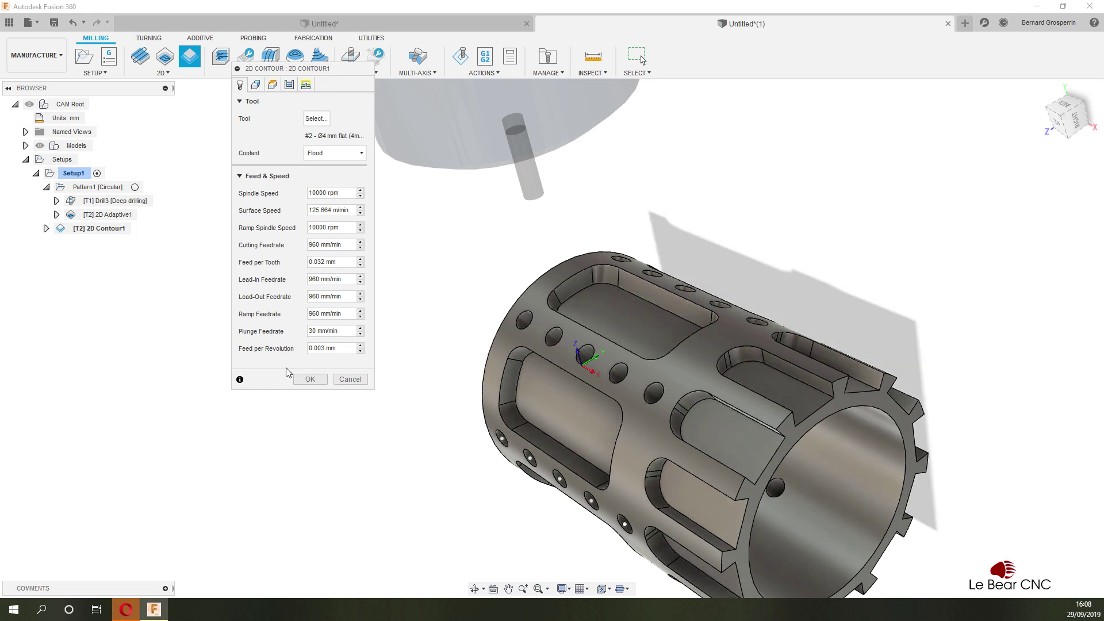
pyautogui.click(256, 86)
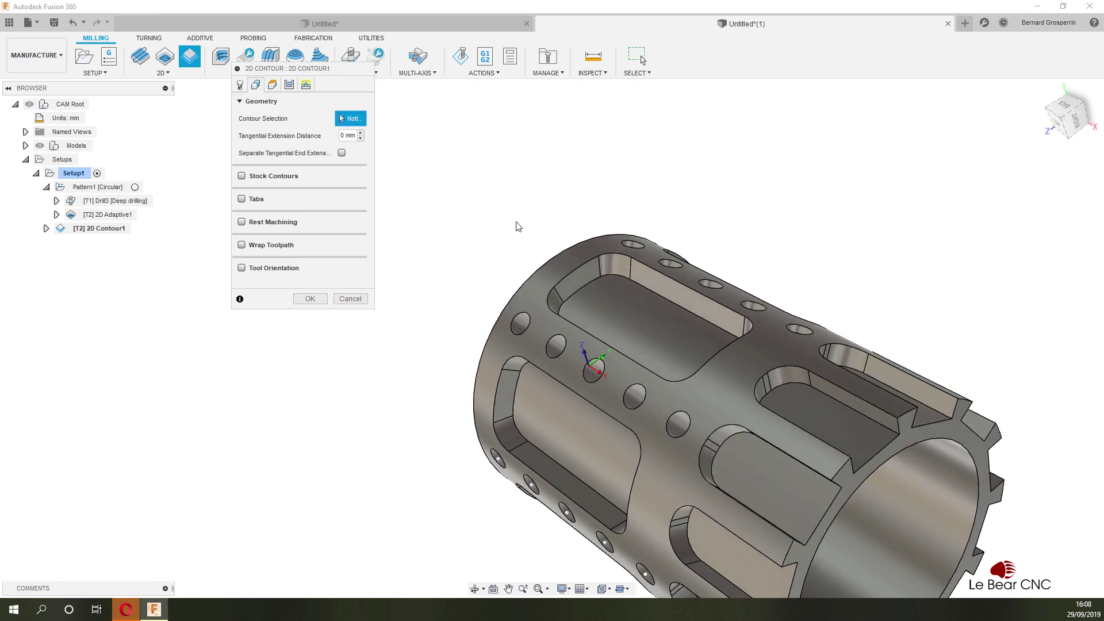
pyautogui.click(631, 280)
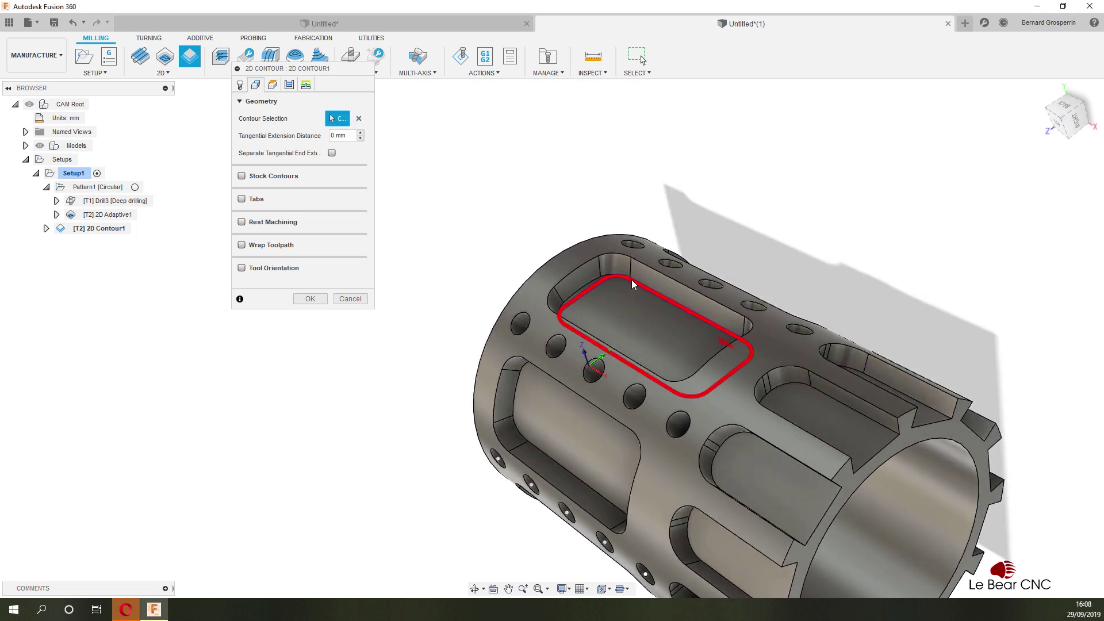
# Step: Enable Wrap Toolpath for the contour and use the pocket's curved floor face as the wrap cylinder
pyautogui.click(242, 245)
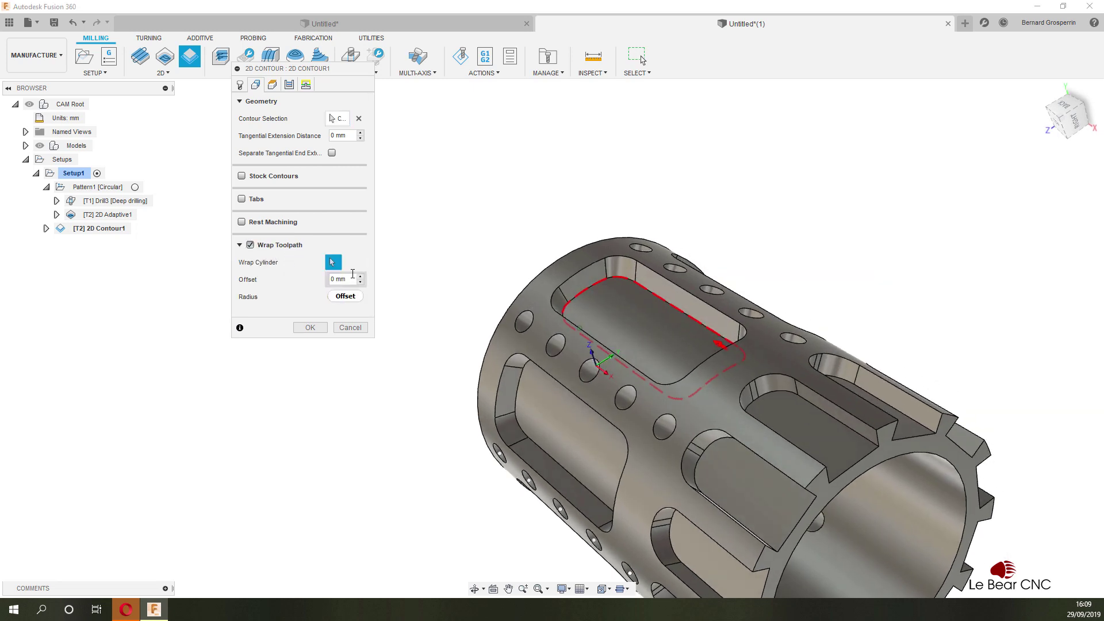
pyautogui.click(598, 310)
pyautogui.keyDown('shift'); pyautogui.moveTo(598, 311); pyautogui.dragTo(431, 180, button='middle'); pyautogui.keyUp('shift')
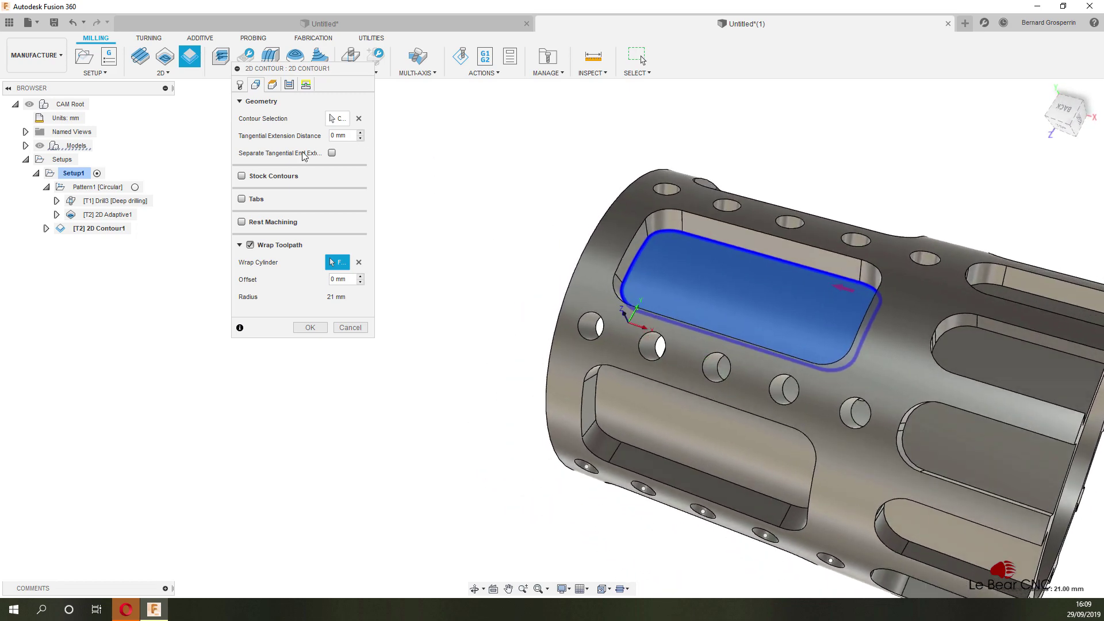
# Step: Check the contour's passes and generate its toolpath, and place the operation in the circular pattern
pyautogui.click(289, 85)
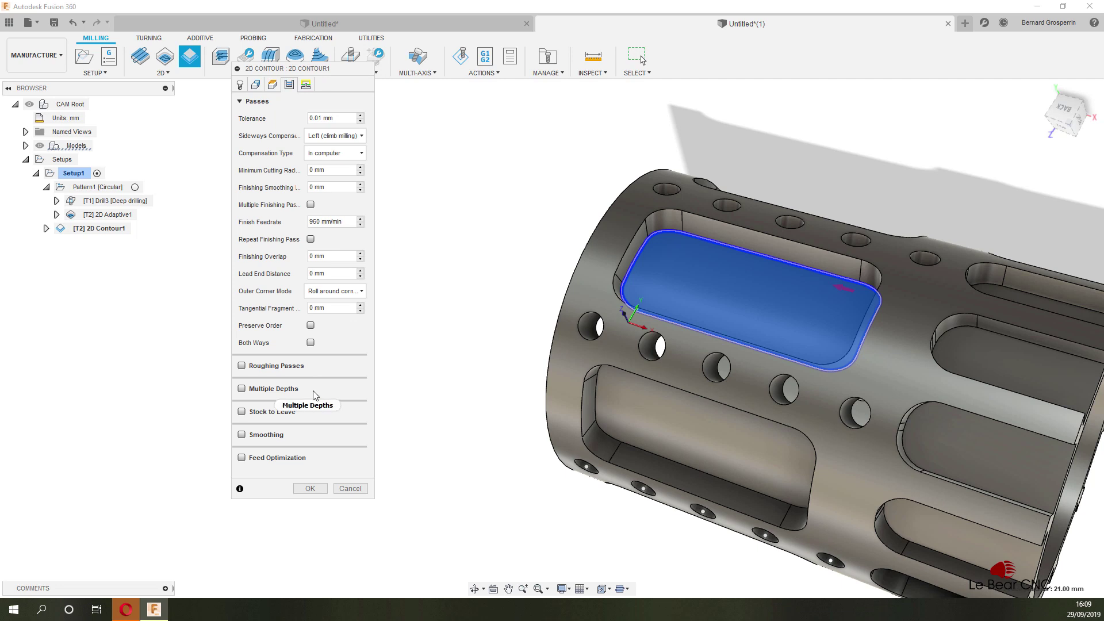
pyautogui.moveTo(311, 395)
pyautogui.click(311, 489)
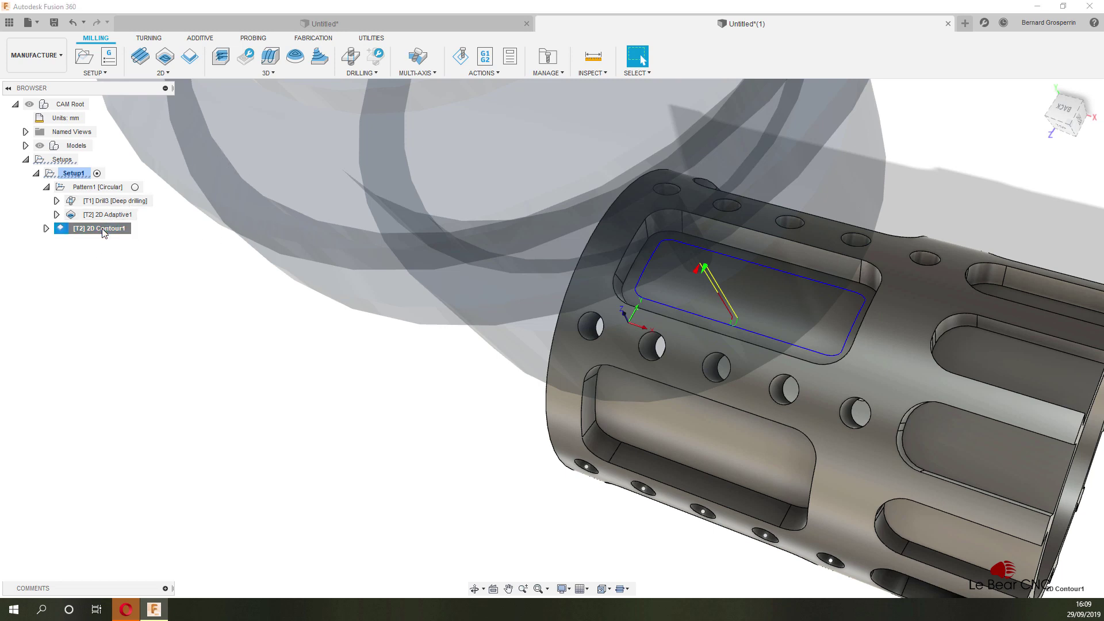
pyautogui.moveTo(104, 232); pyautogui.dragTo(106, 194)
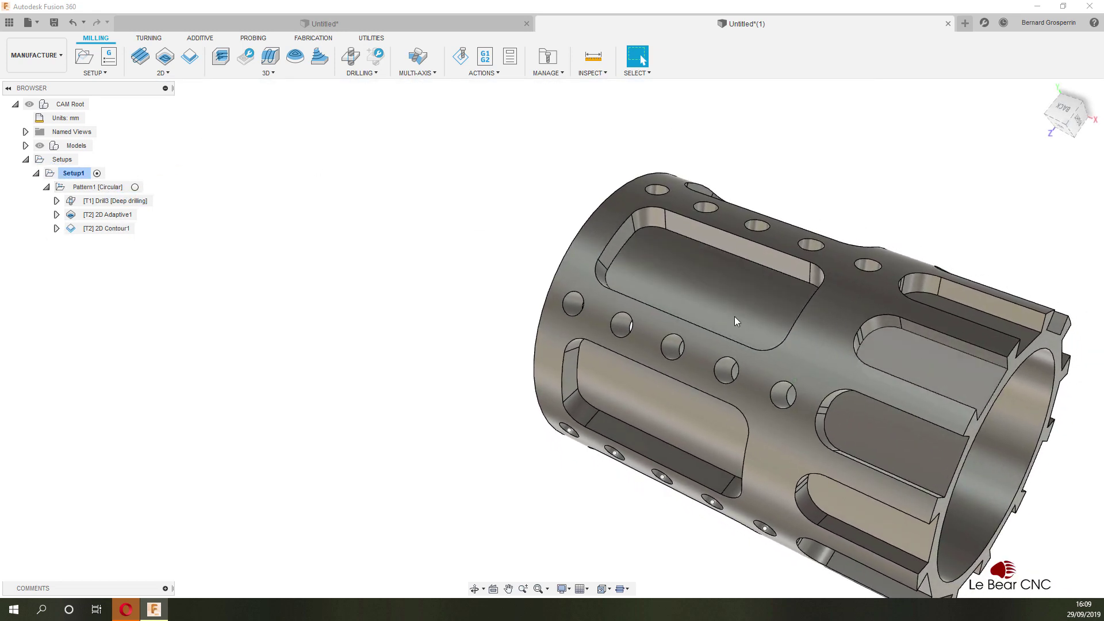
# Step: Add a 2D Adaptive Clearing operation to the setup and select the floor outline of an open-ended slot as its pocket
pyautogui.click(80, 175)
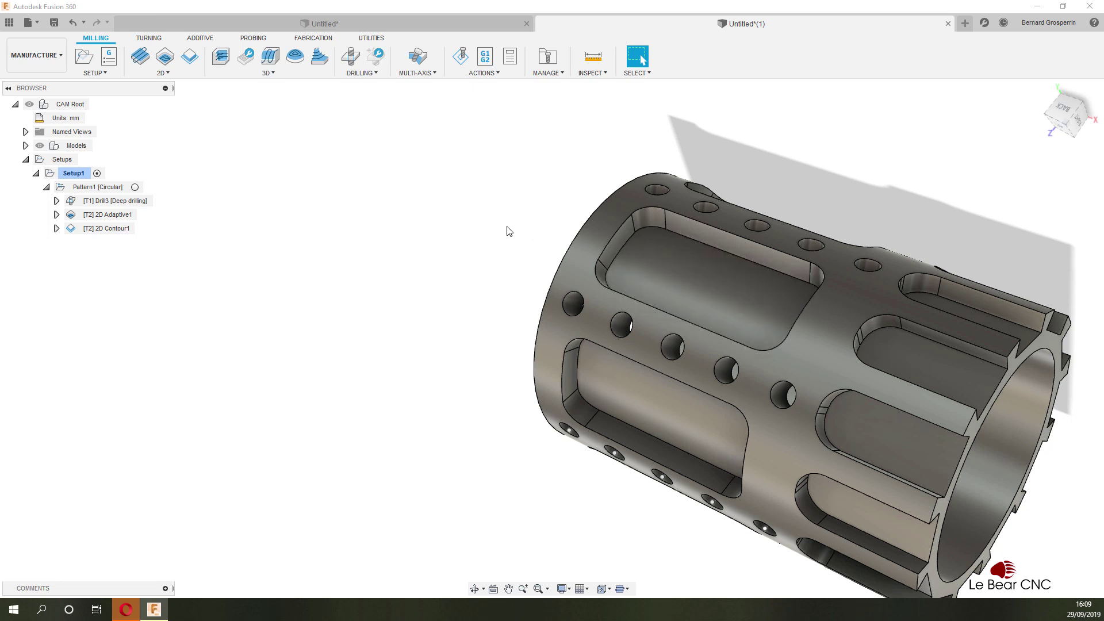
pyautogui.rightClick(78, 173)
pyautogui.moveTo(126, 194)
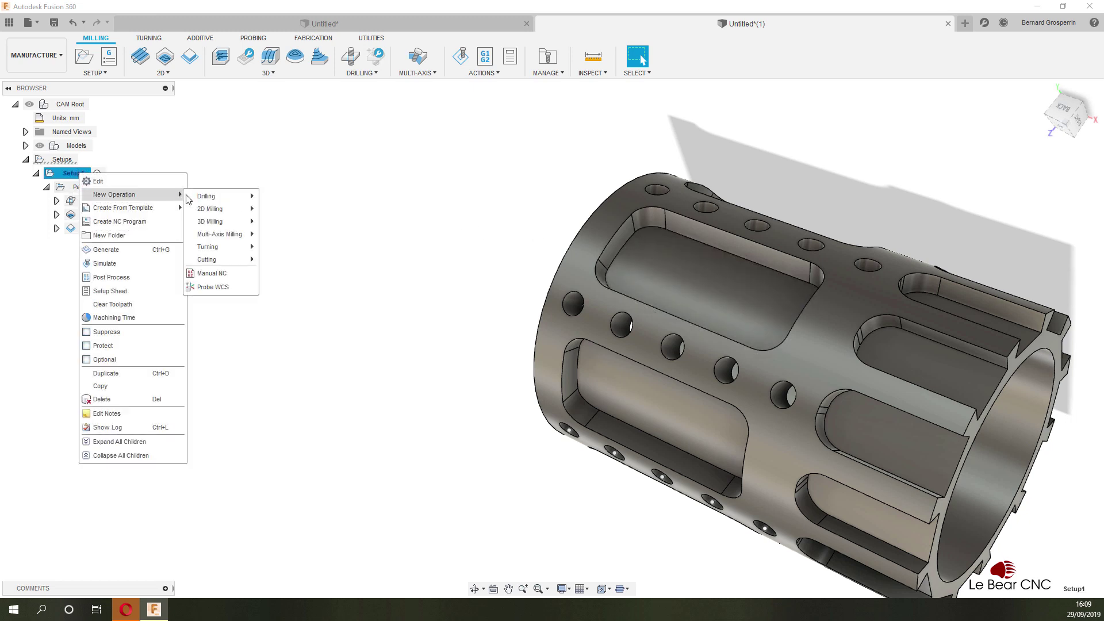
pyautogui.moveTo(250, 209)
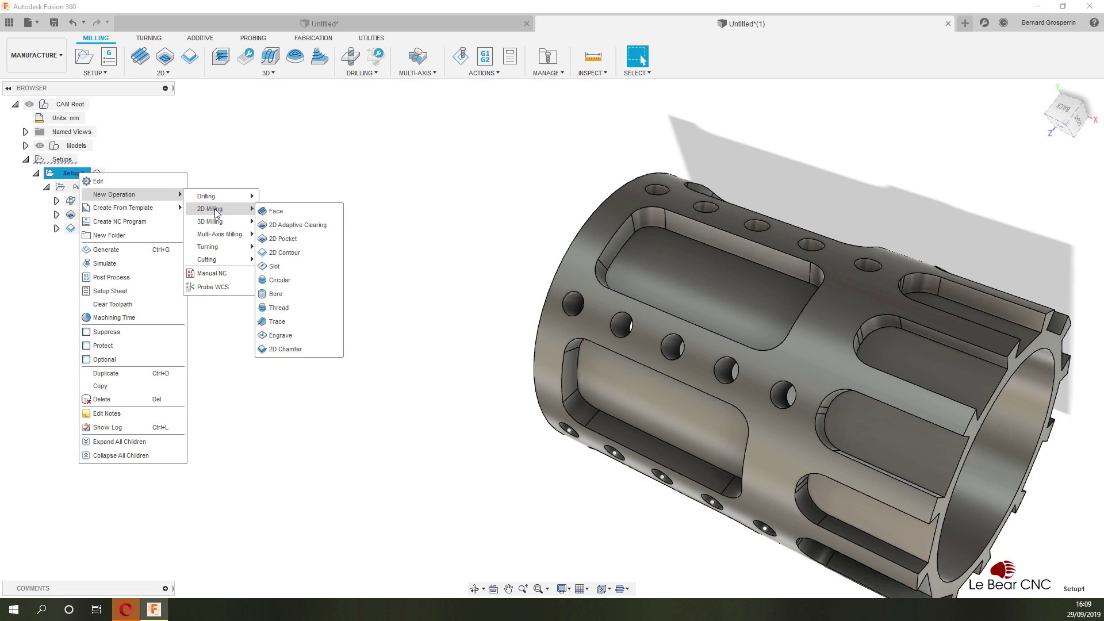
pyautogui.click(286, 224)
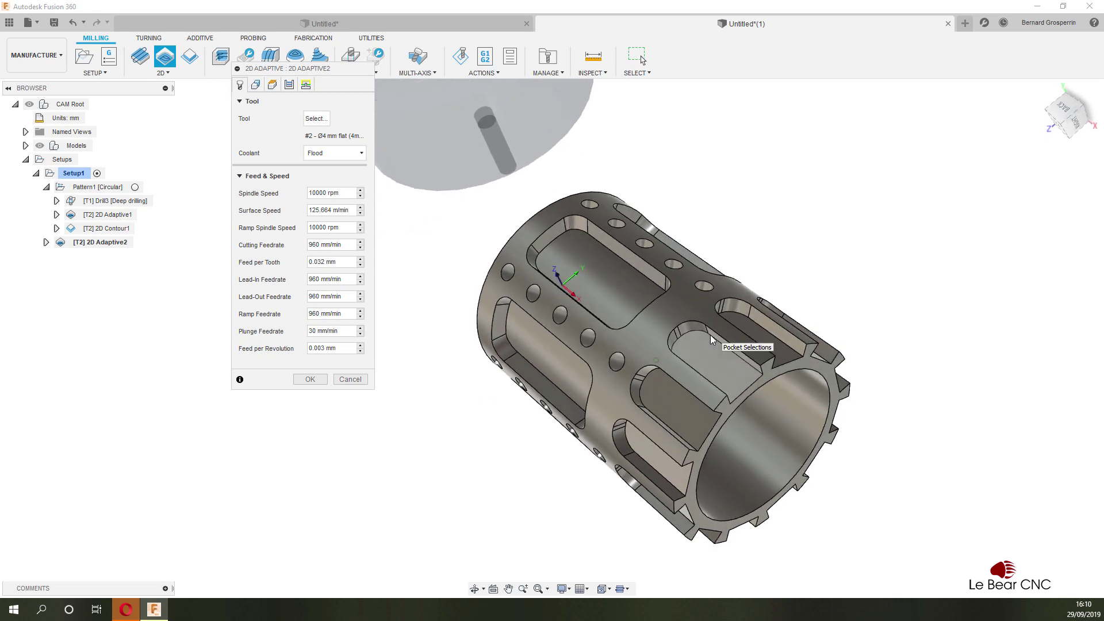
pyautogui.click(701, 340)
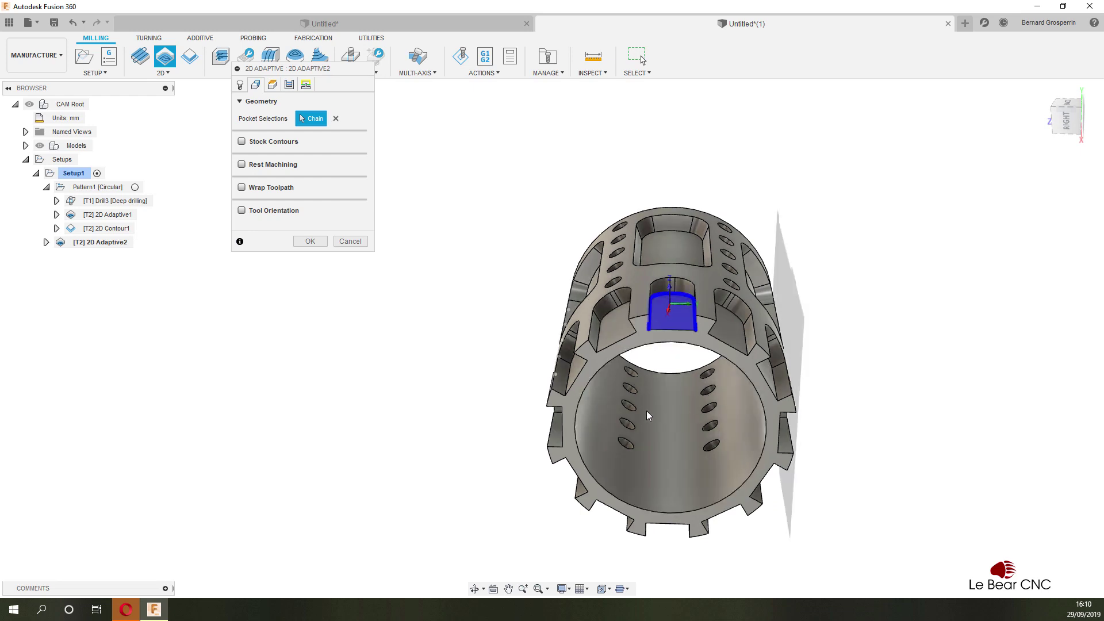
# Step: Enable Tool Orientation with the flipped Z axis along the slot's short side-wall edge and an edge for the X axis, and generate the toolpath
pyautogui.click(242, 211)
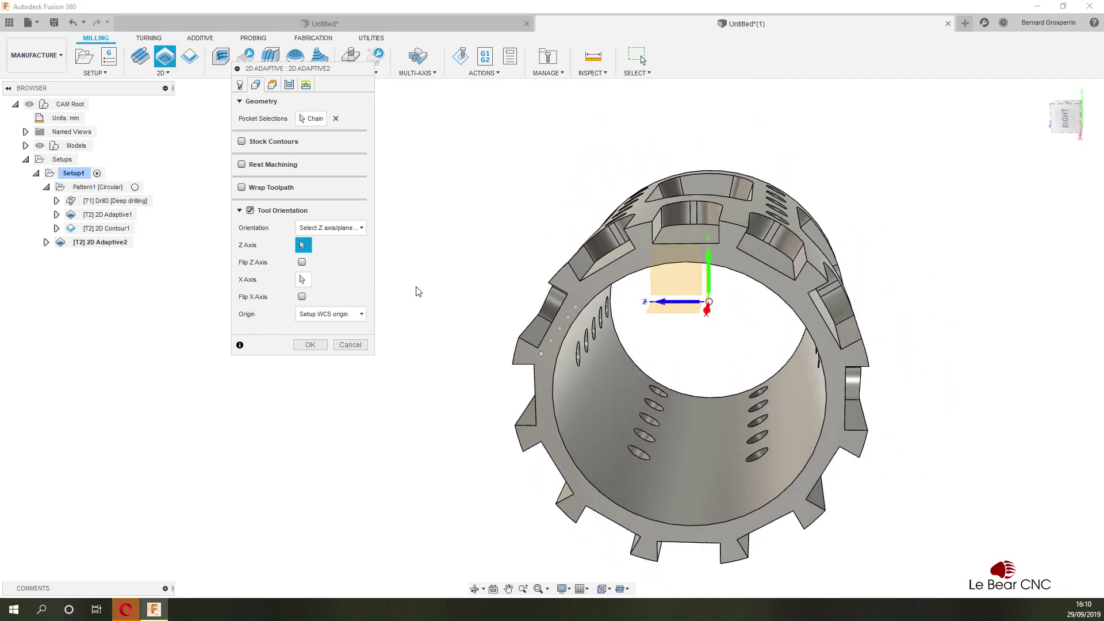
pyautogui.click(254, 212)
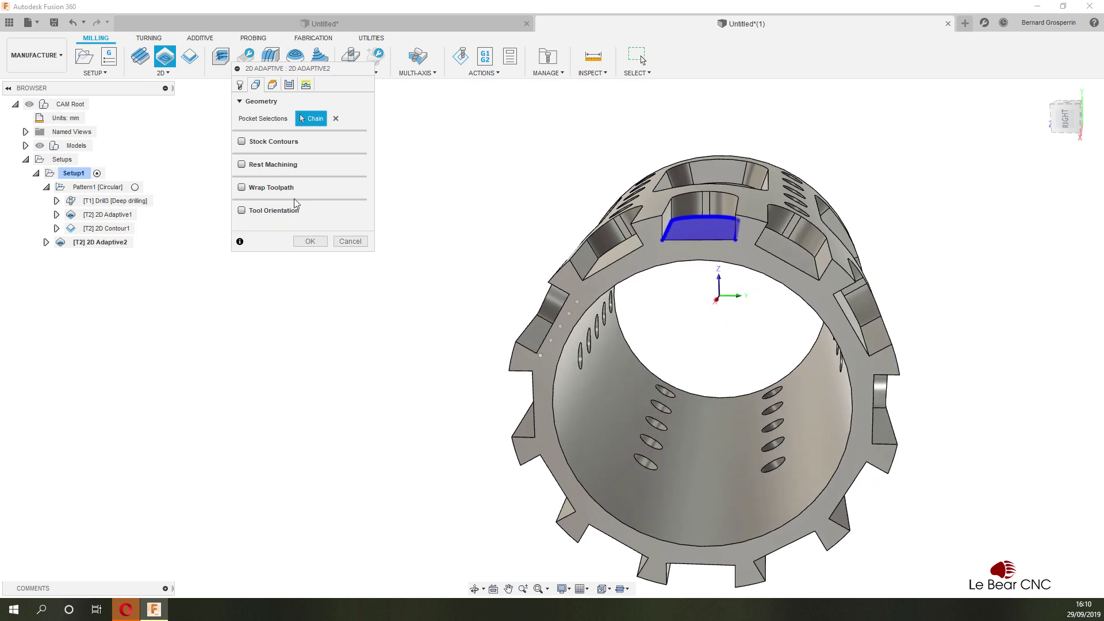
pyautogui.click(242, 210)
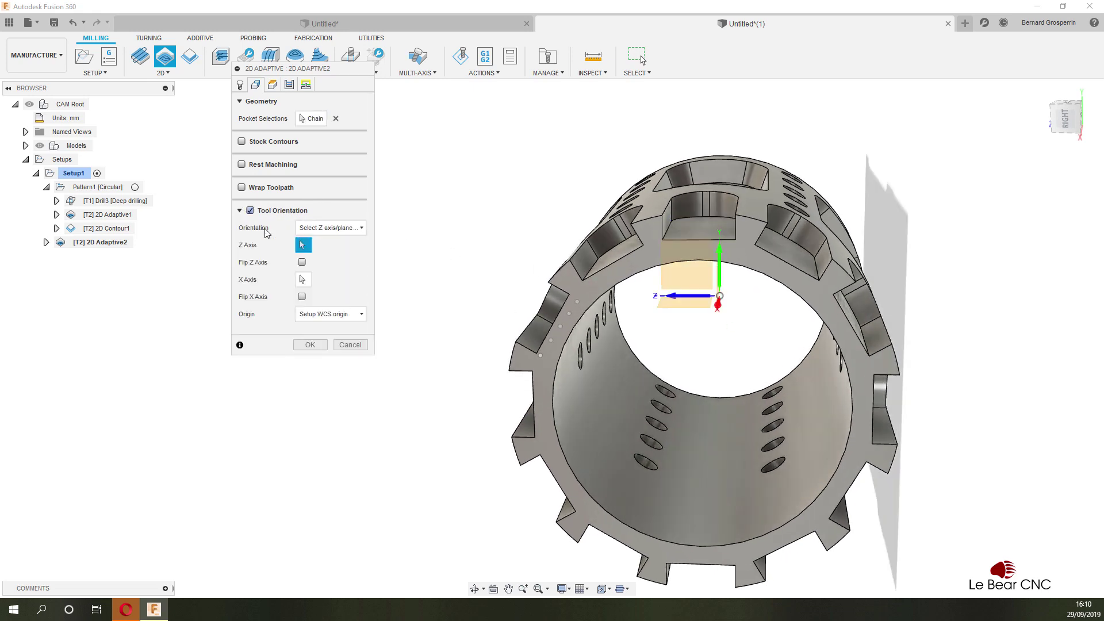
pyautogui.click(745, 226)
pyautogui.click(745, 226)
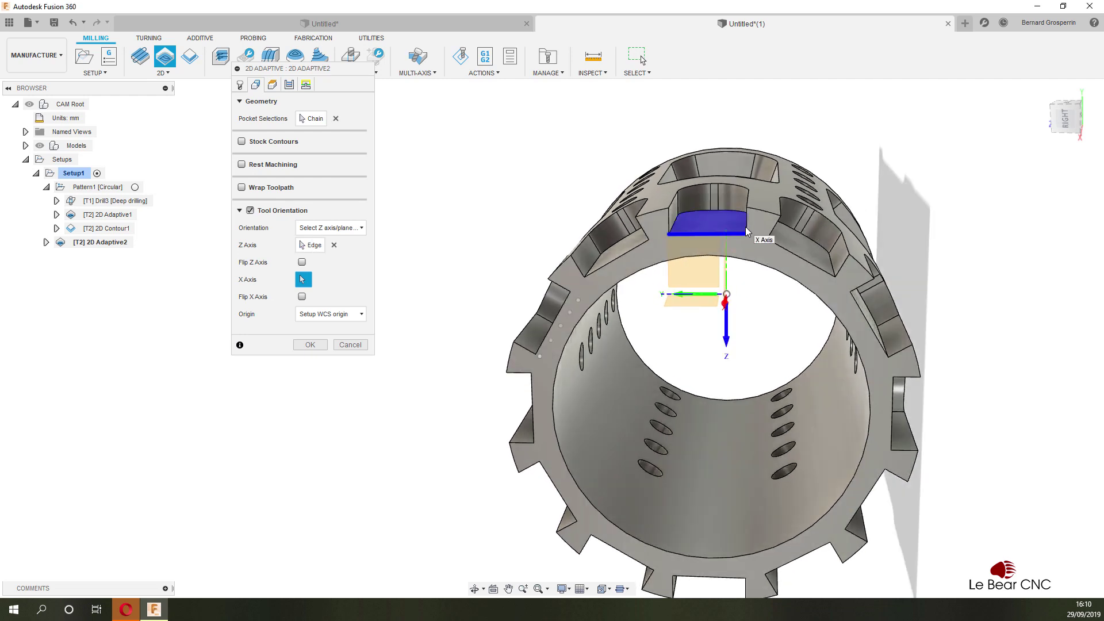
pyautogui.keyDown('shift'); pyautogui.moveTo(746, 227); pyautogui.dragTo(713, 282, button='middle'); pyautogui.keyUp('shift')
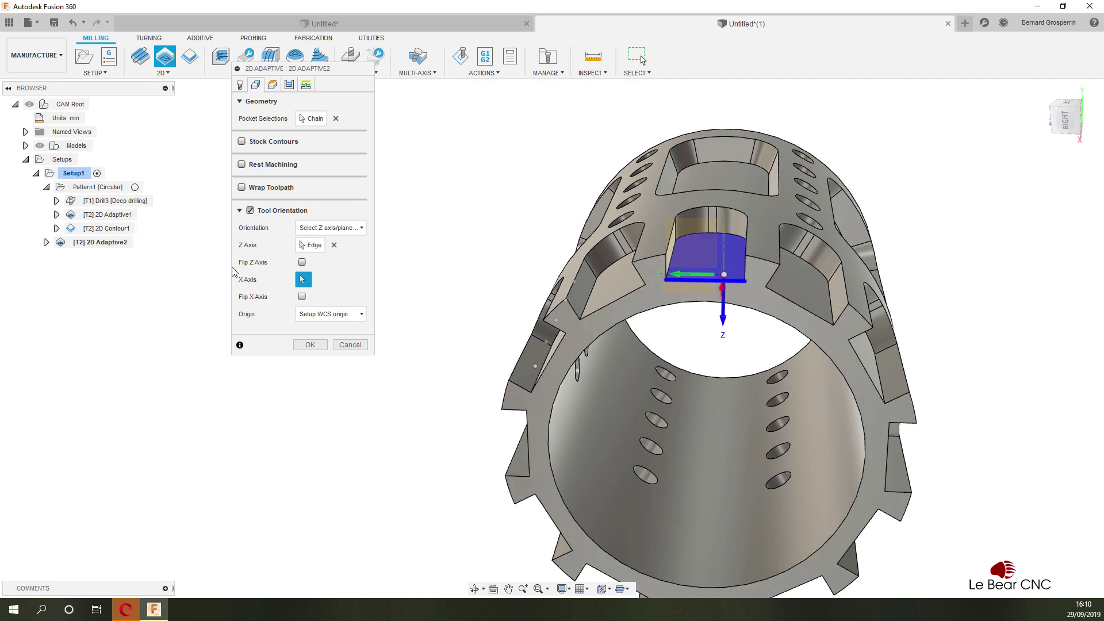
pyautogui.click(302, 263)
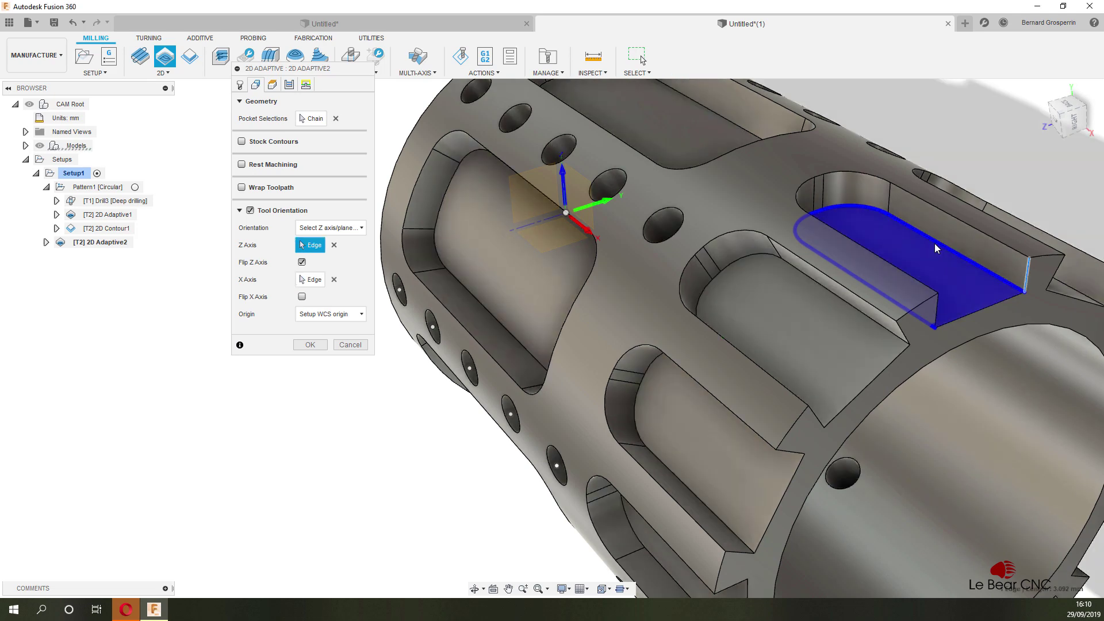
pyautogui.click(1027, 275)
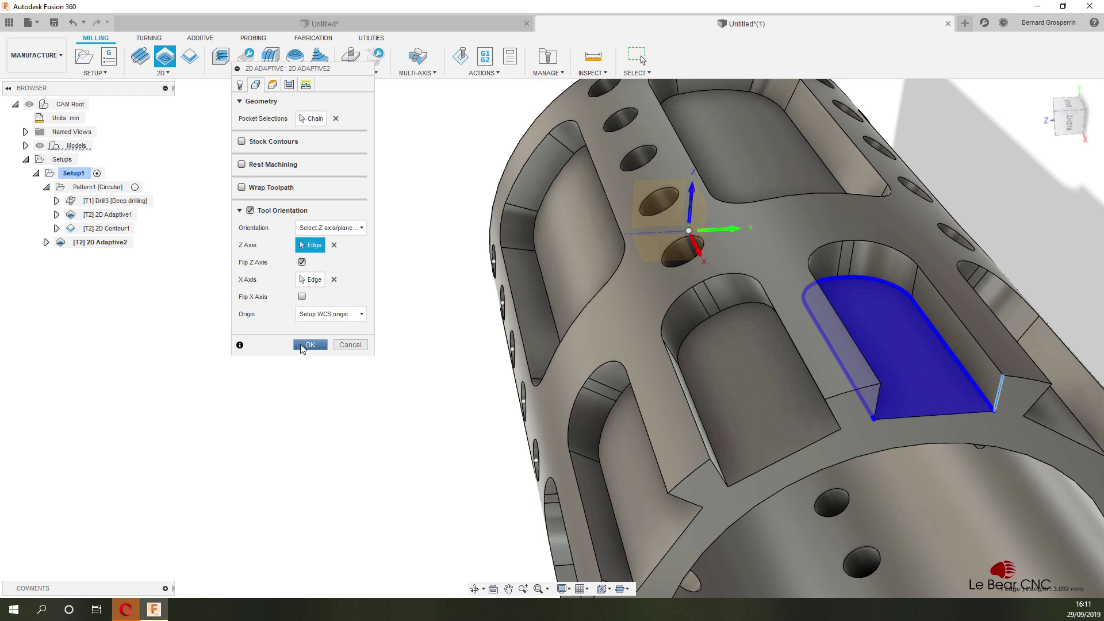
pyautogui.click(305, 345)
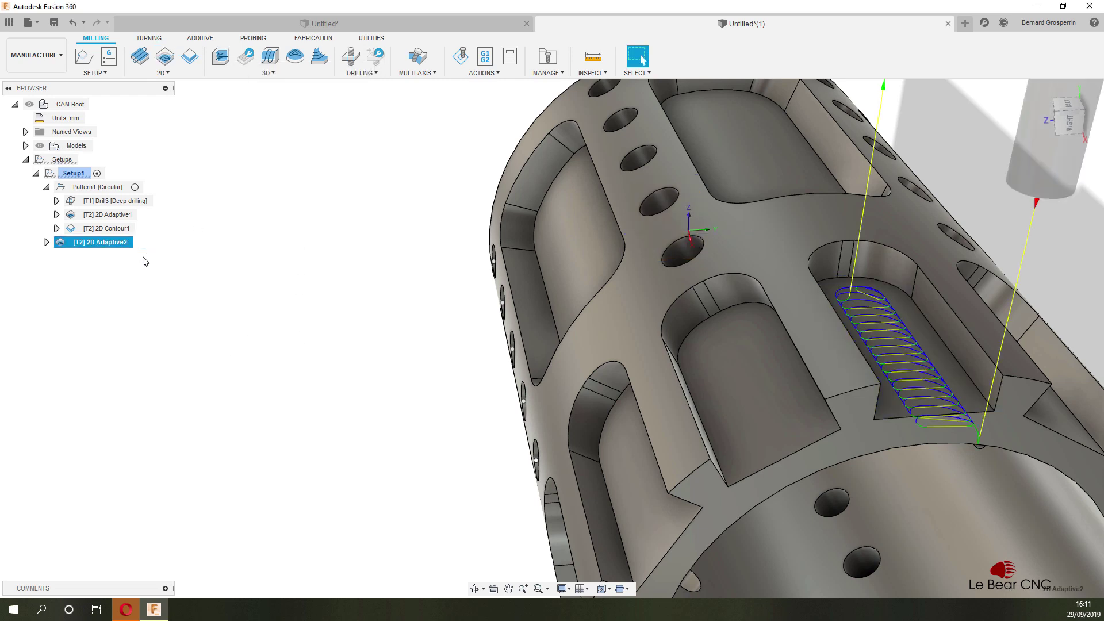
pyautogui.click(73, 173)
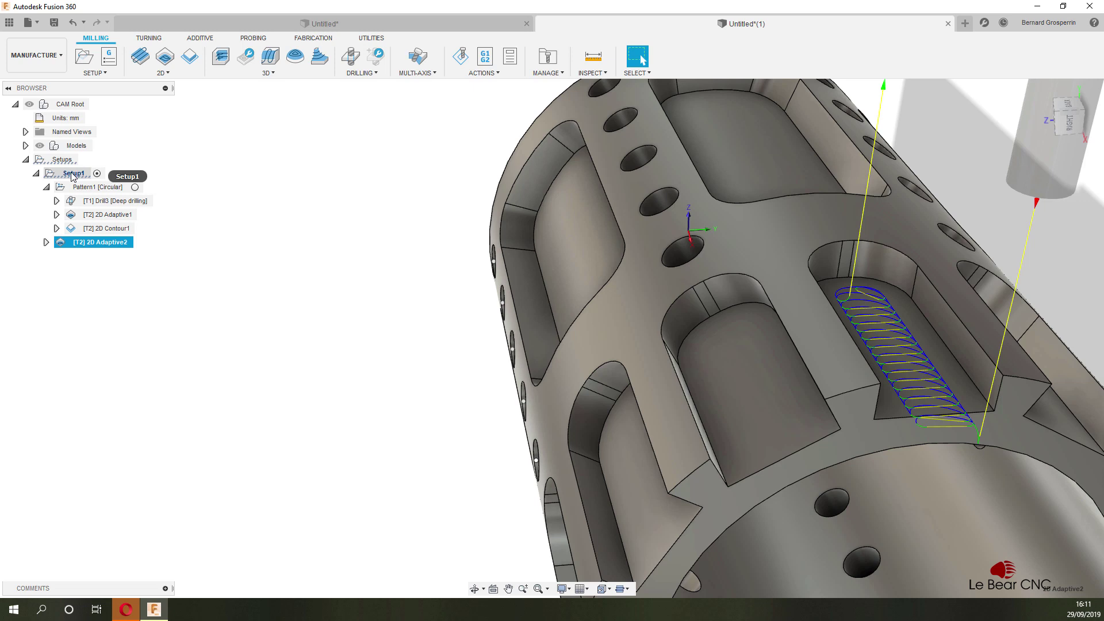
pyautogui.rightClick(73, 173)
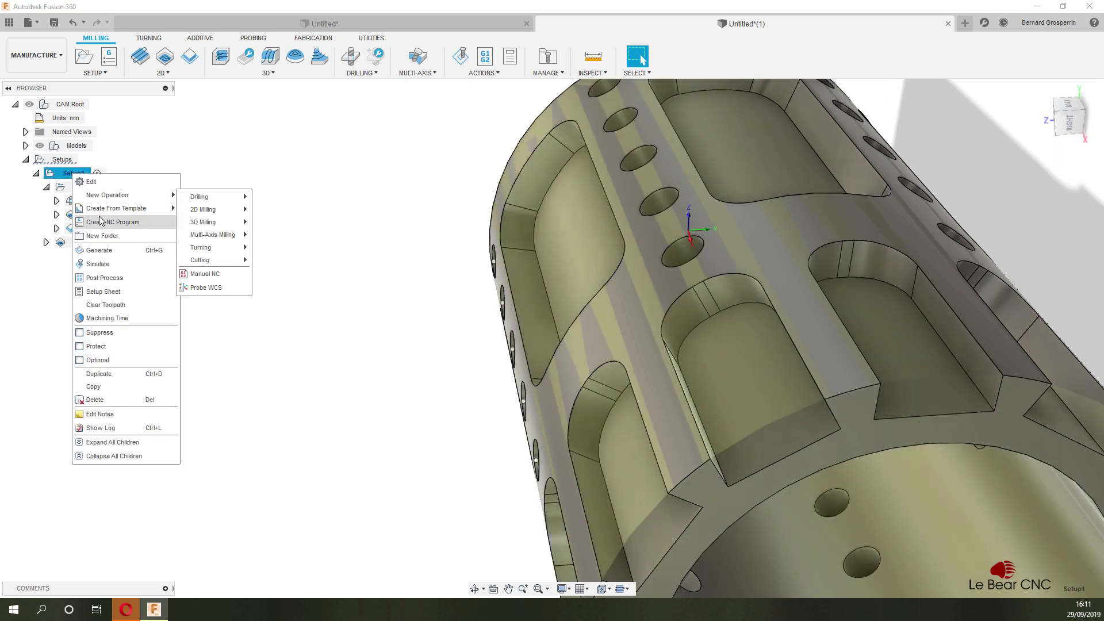
pyautogui.moveTo(115, 208)
pyautogui.press('Escape')
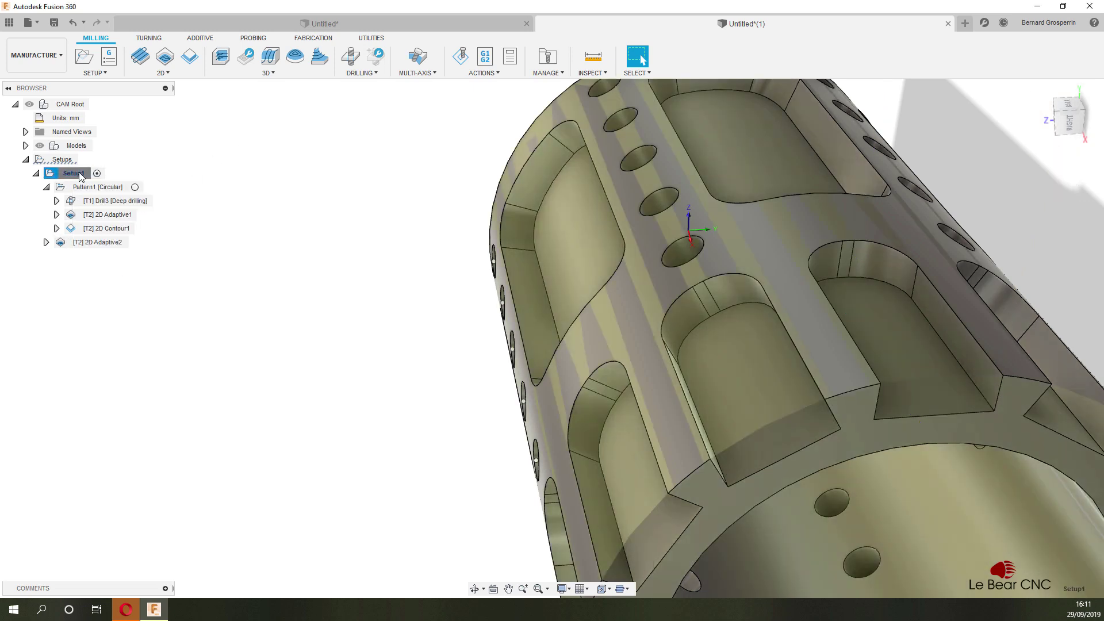
# Step: Create a new pattern containing the open-ended slot's 2D Adaptive operation and set its type to Circular pattern
pyautogui.click(112, 74)
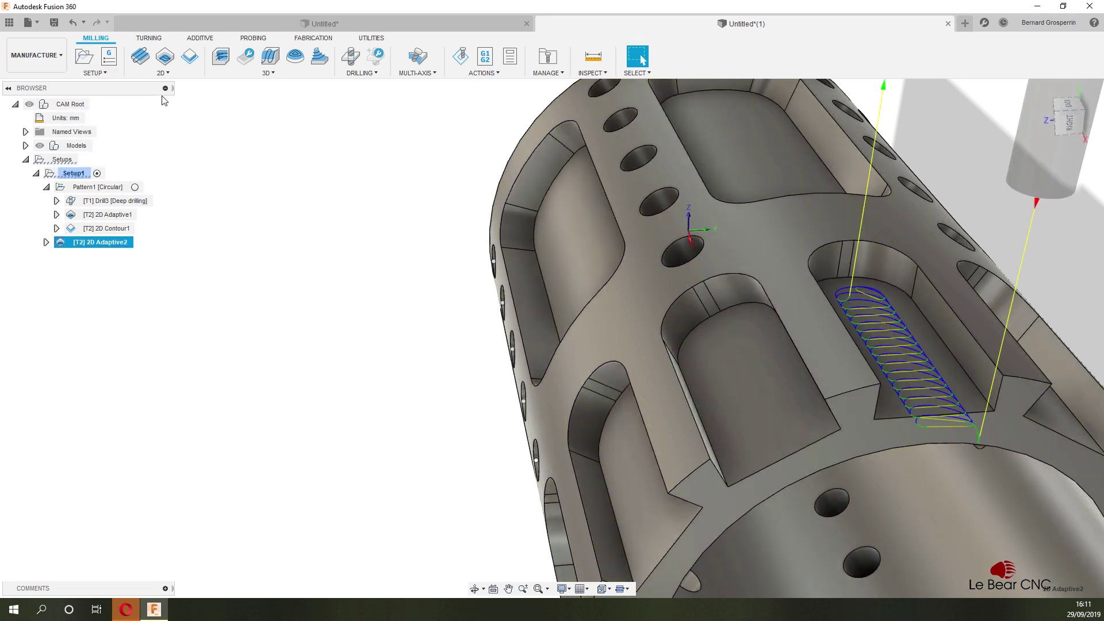
pyautogui.click(105, 76)
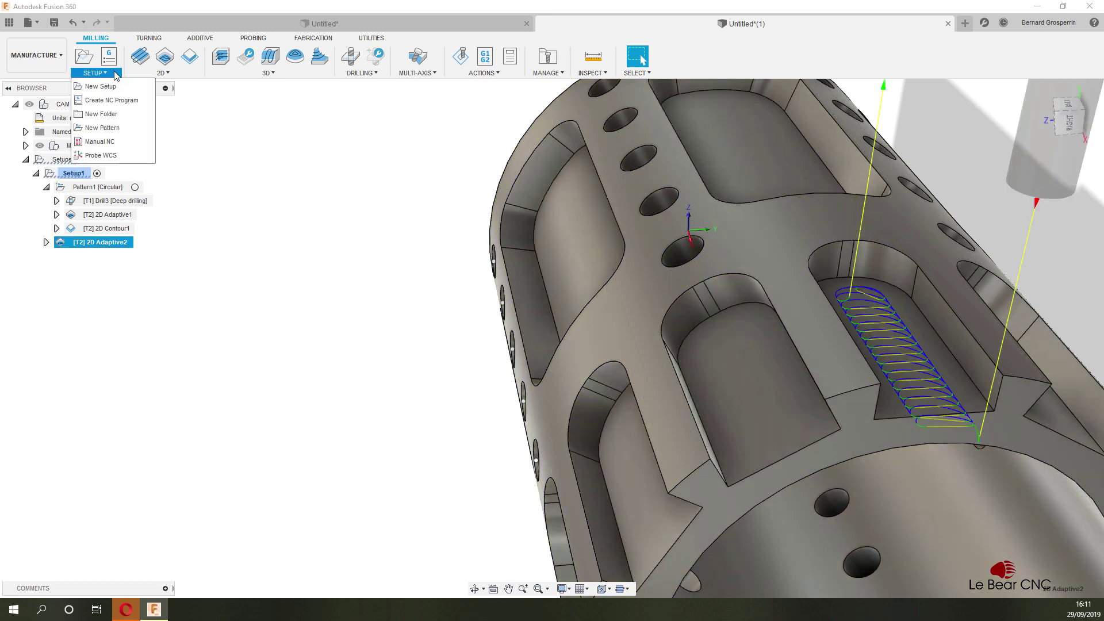
pyautogui.click(112, 130)
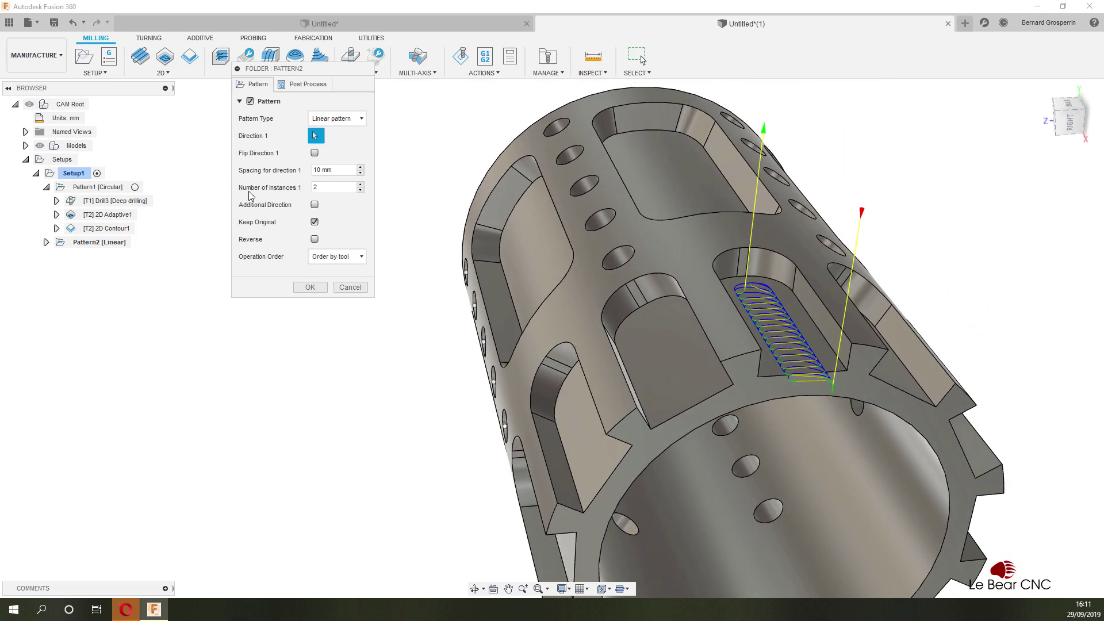
pyautogui.click(362, 118)
pyautogui.click(360, 148)
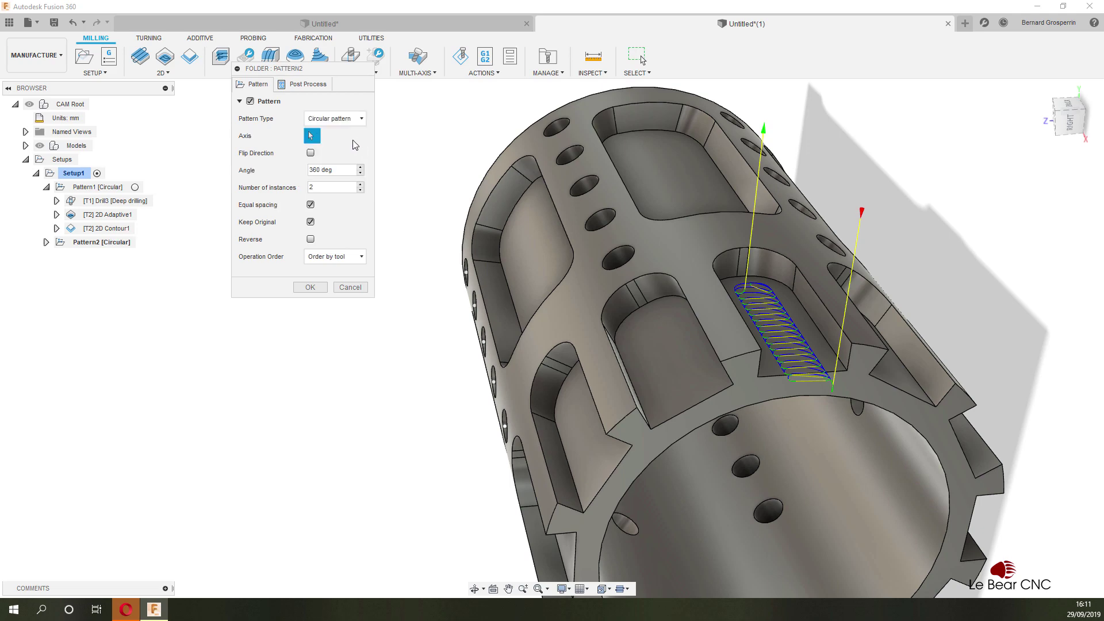
# Step: Use the cylinder's inner bore face as the pattern axis and set 12 equally spaced instances over 360 degrees
pyautogui.click(940, 524)
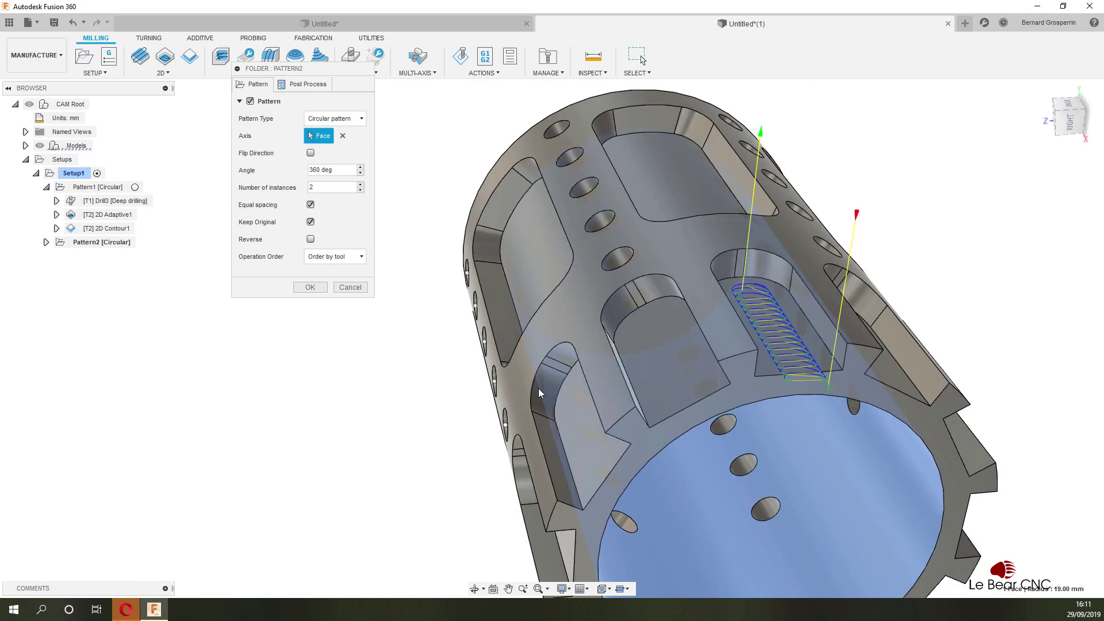
pyautogui.doubleClick(349, 186)
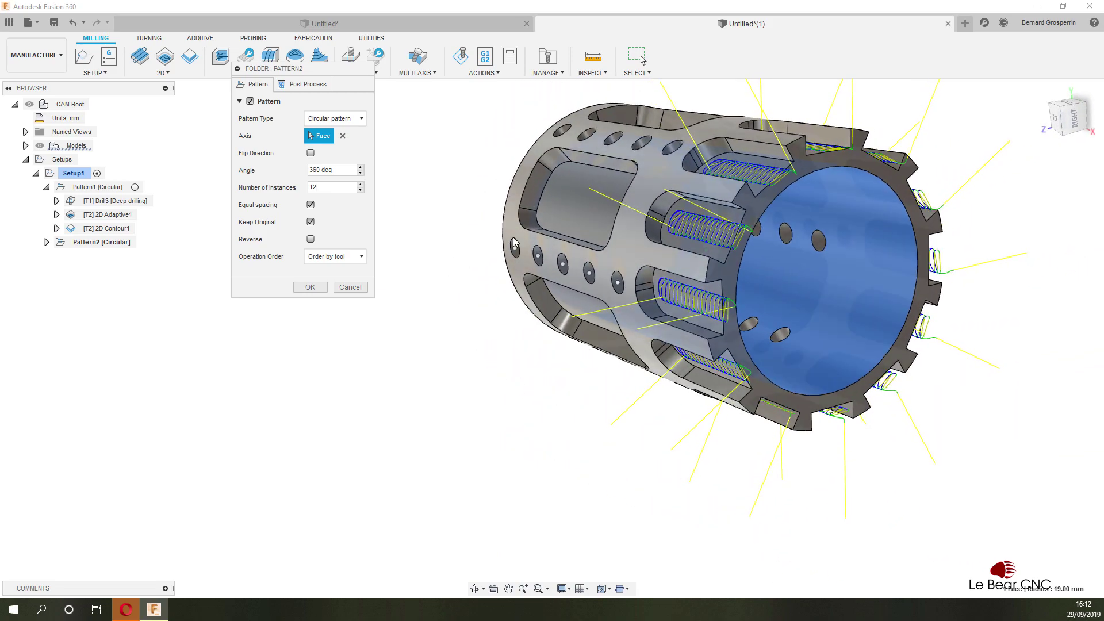
pyautogui.click(321, 289)
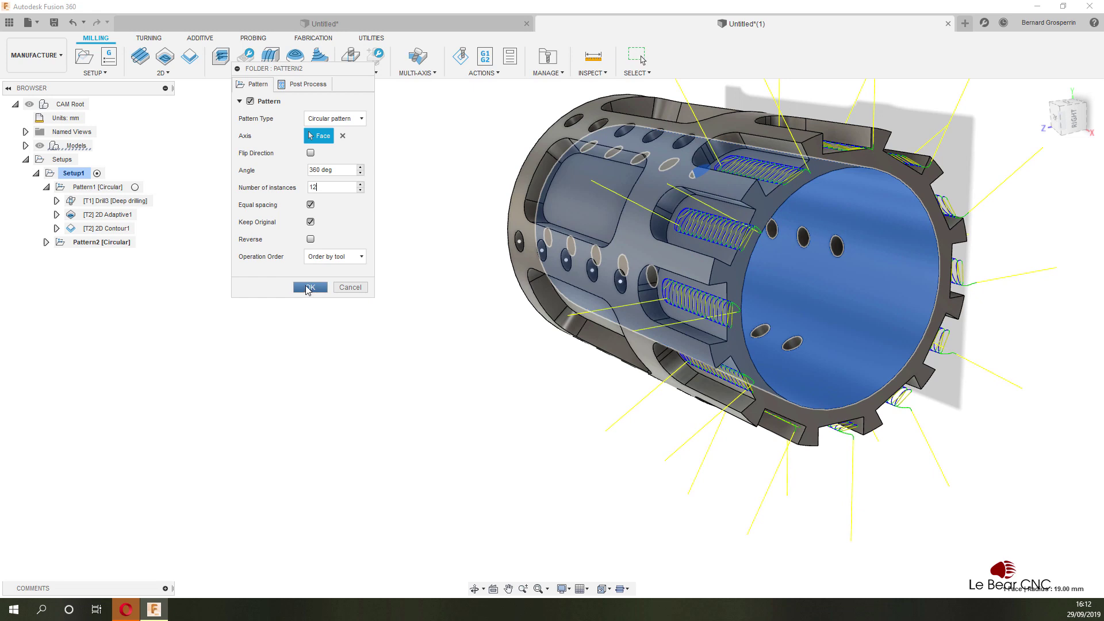
pyautogui.click(352, 287)
pyautogui.click(309, 287)
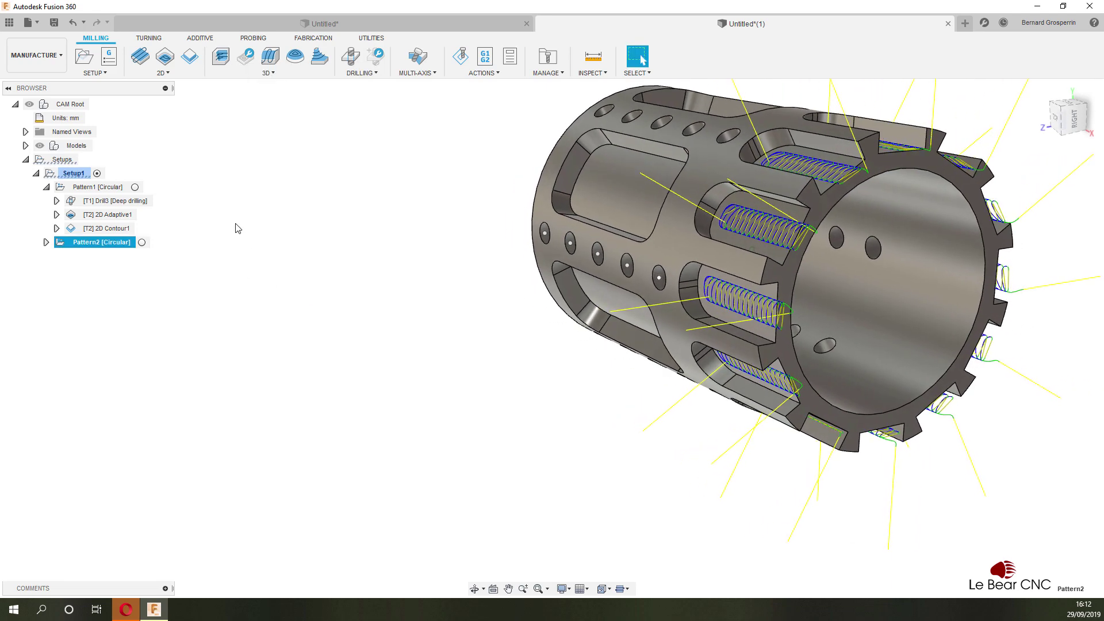
# Step: Add a 2D Contour operation to the setup and select the open U-shaped floor edge of an open-ended slot as its contour
pyautogui.rightClick(84, 178)
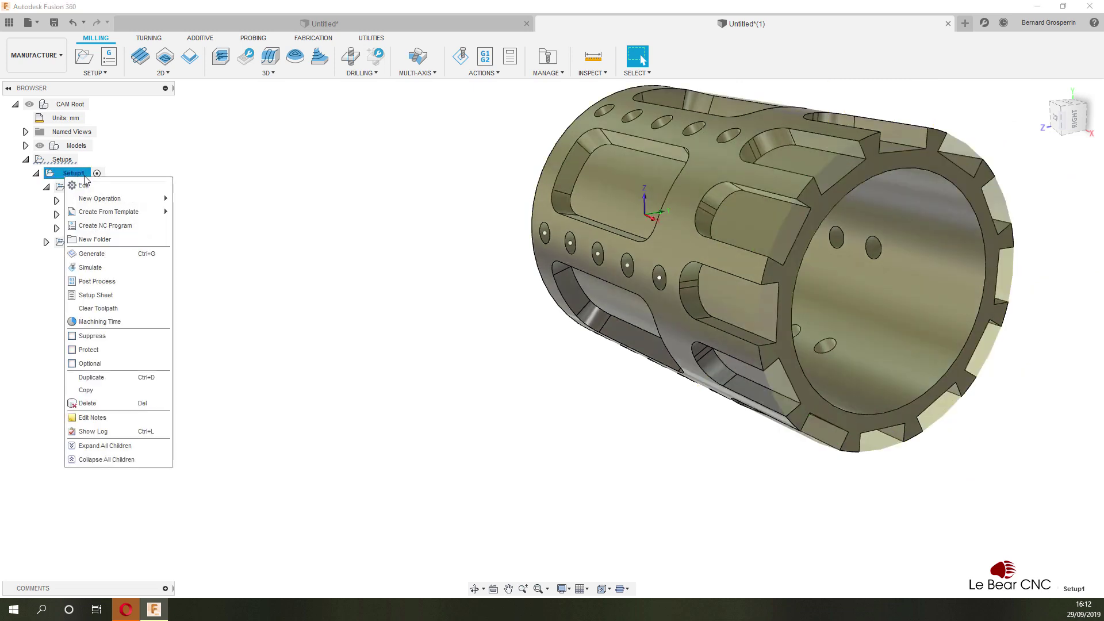
pyautogui.moveTo(94, 202)
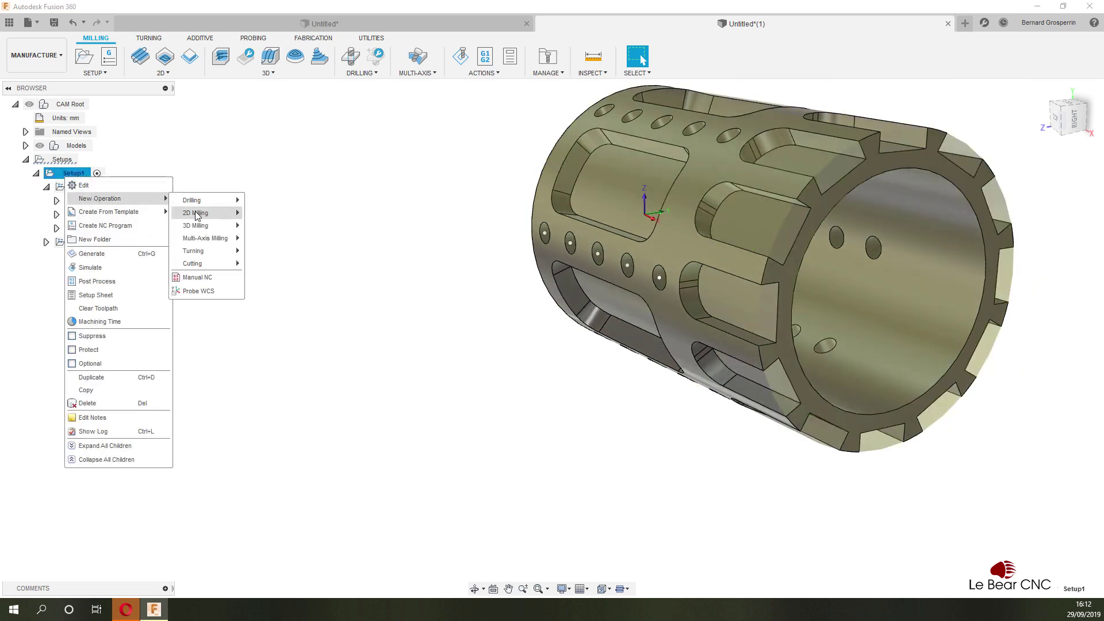
pyautogui.moveTo(217, 217)
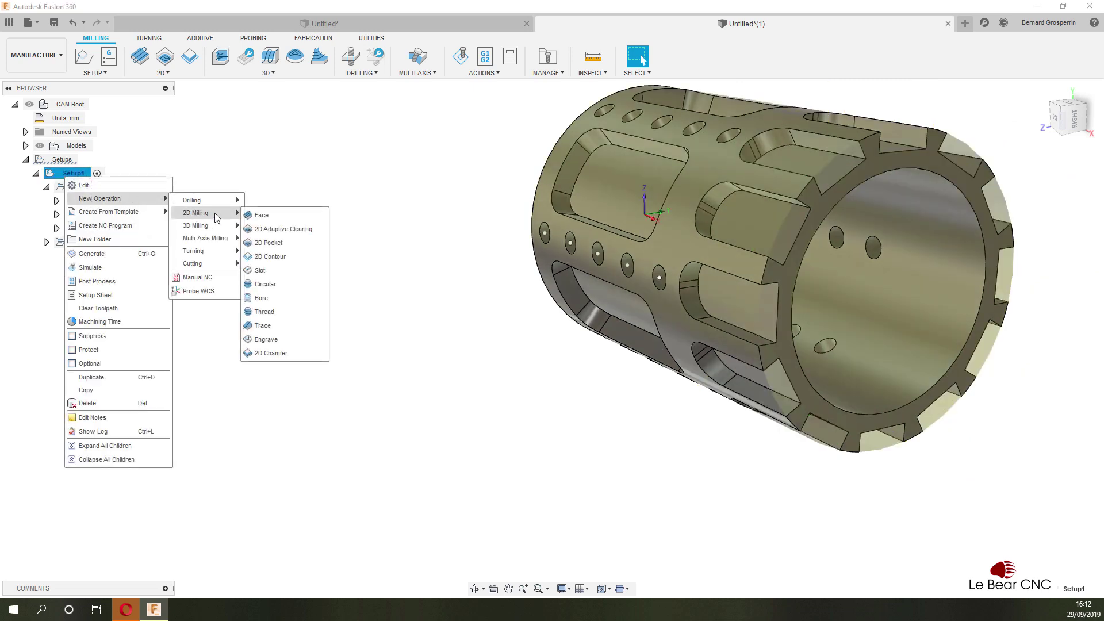
pyautogui.click(267, 257)
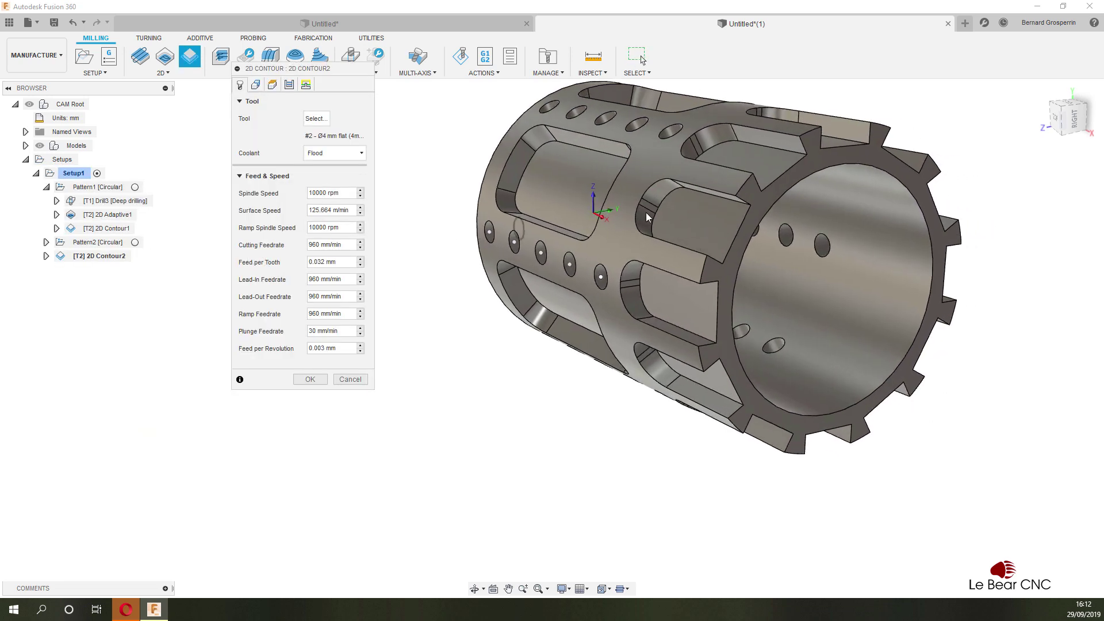
pyautogui.scroll(2, 564, 177)
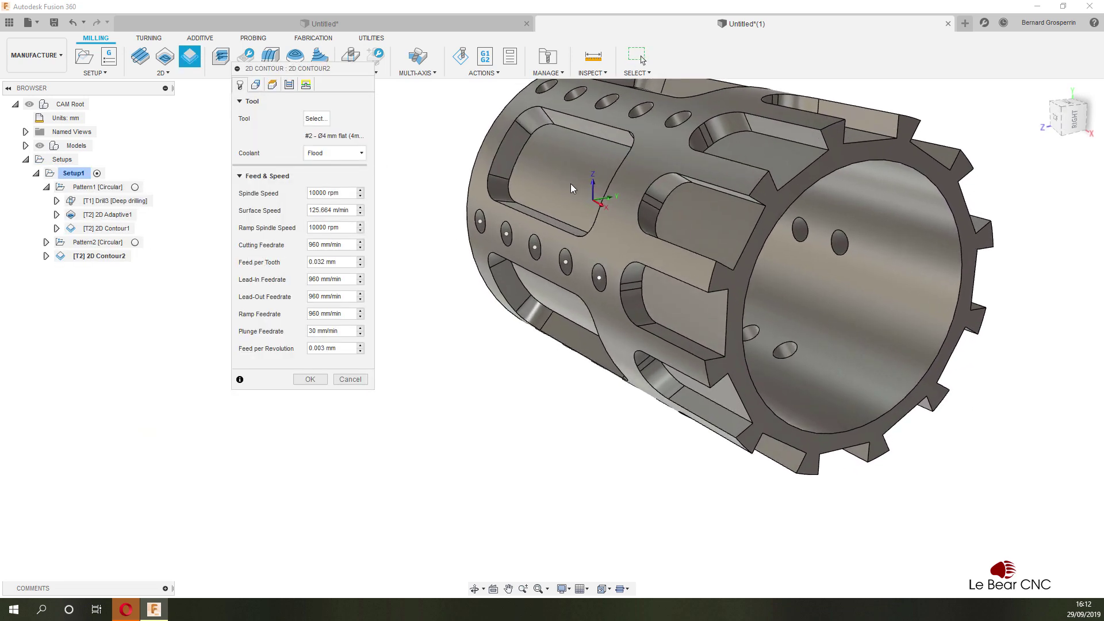
pyautogui.keyDown('shift'); pyautogui.moveTo(570, 184); pyautogui.dragTo(583, 265, button='middle'); pyautogui.keyUp('shift')
pyautogui.click(730, 381)
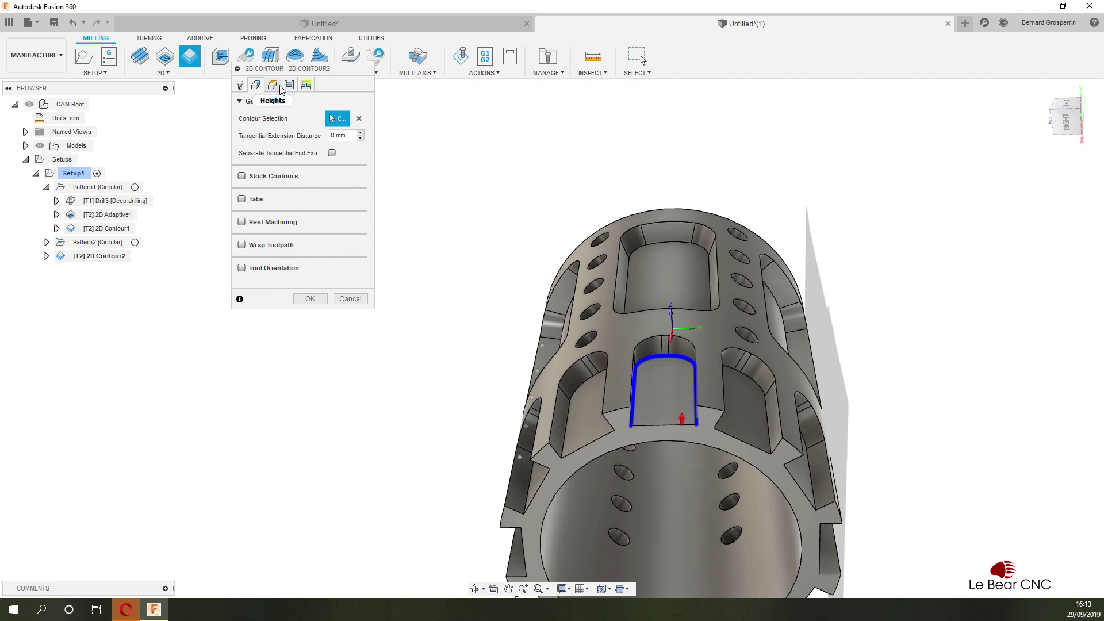
# Step: Generate the slot contour's toolpath and move the operation into the slots' circular pattern
pyautogui.click(311, 298)
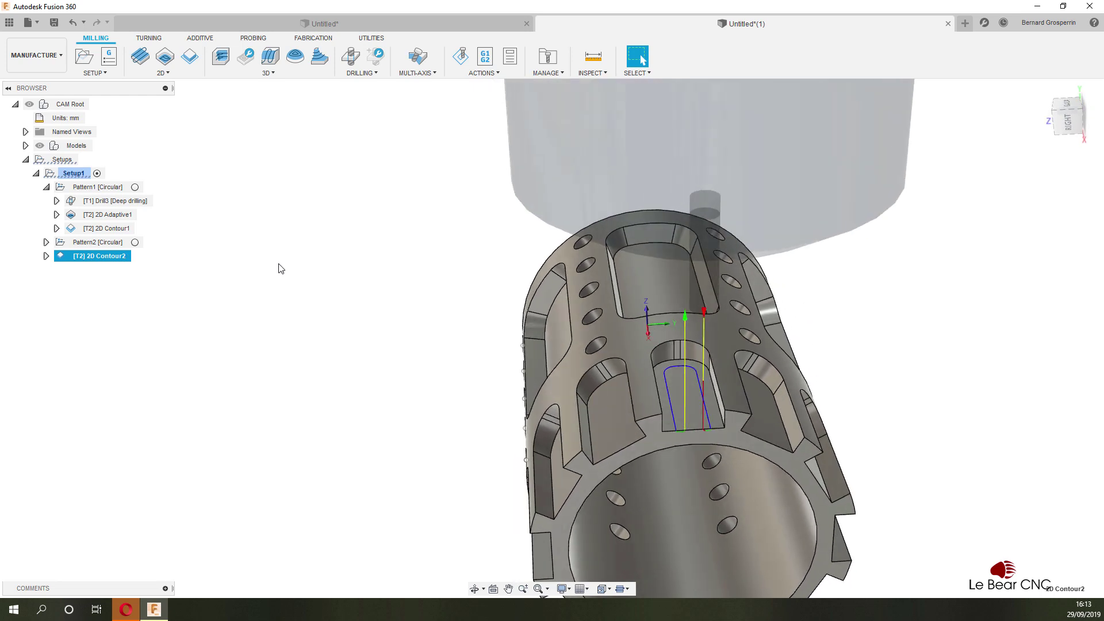
pyautogui.moveTo(107, 257); pyautogui.dragTo(108, 242)
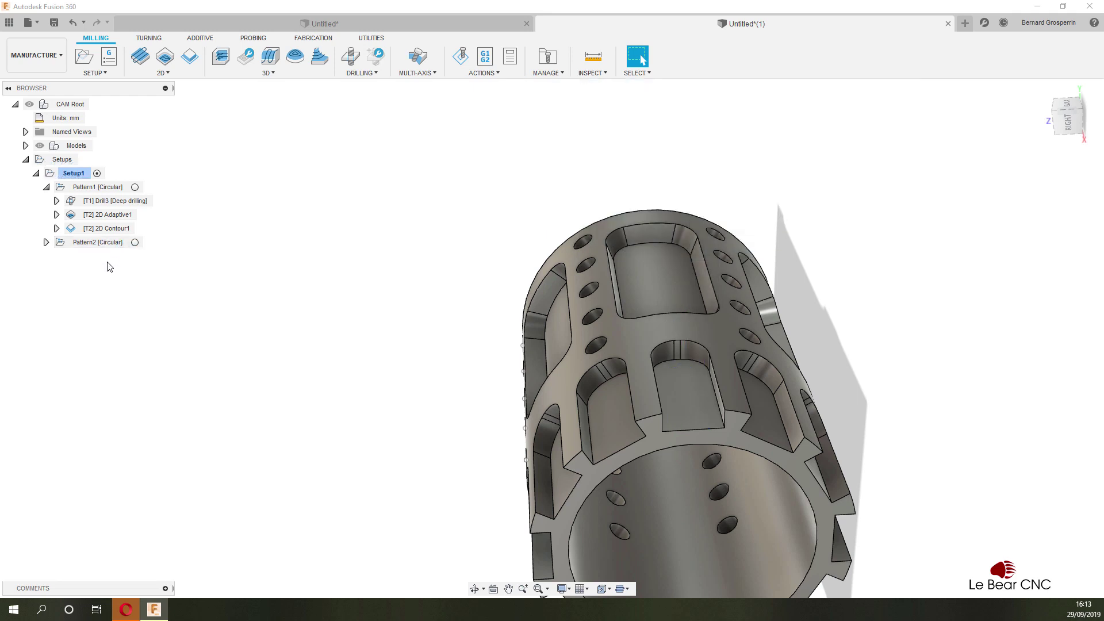
pyautogui.click(46, 243)
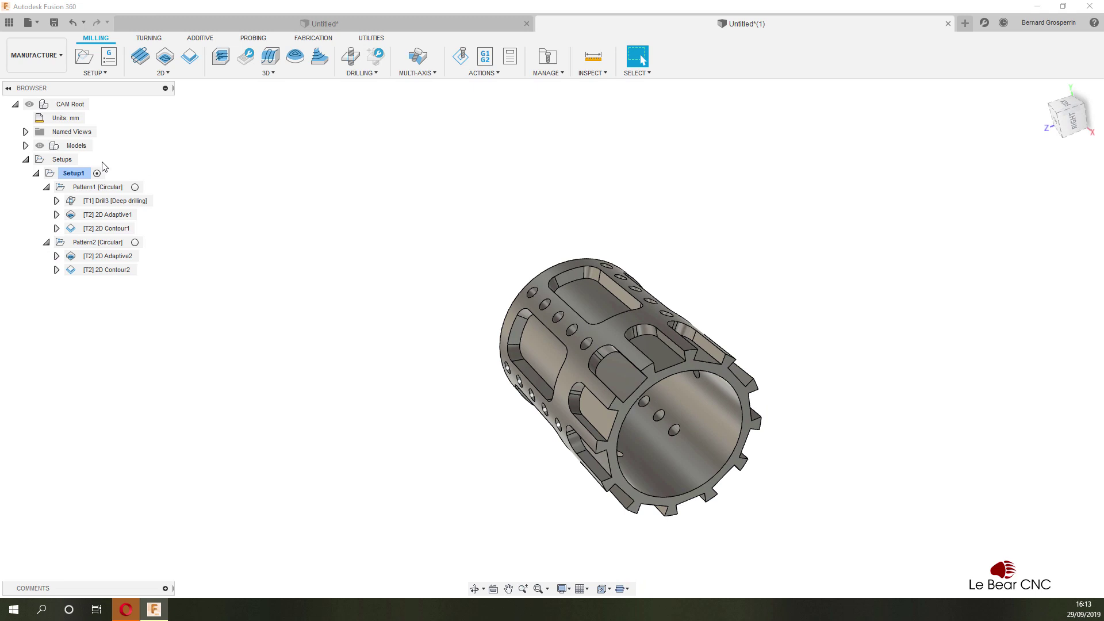
# Step: Simulate the whole setup on the stock with the model hidden, and inspect the machined part from several sides
pyautogui.rightClick(80, 173)
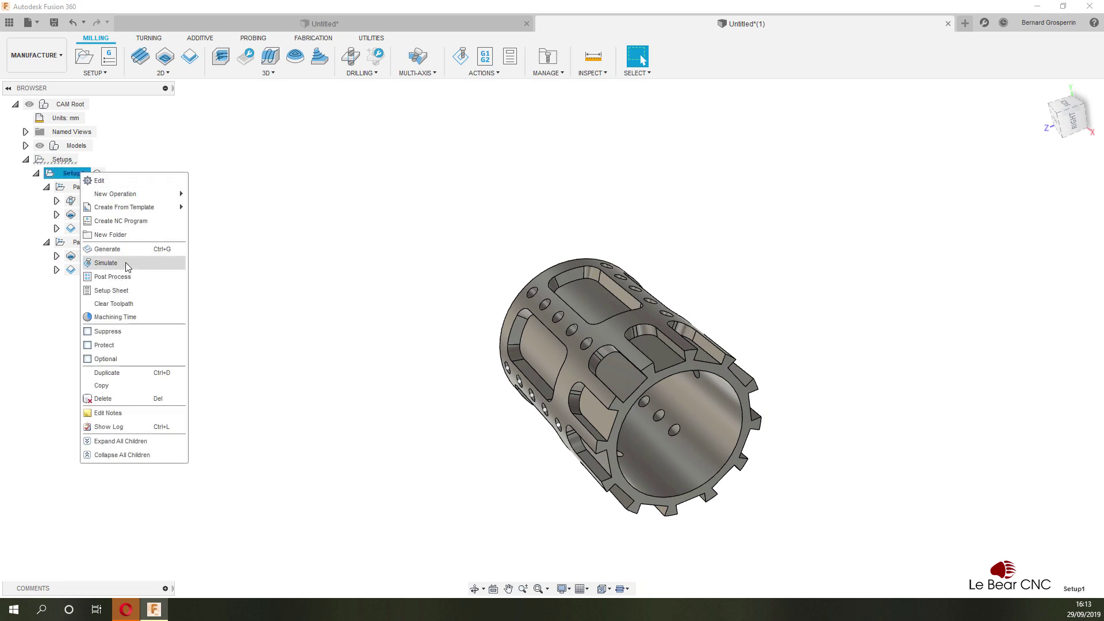
pyautogui.click(126, 266)
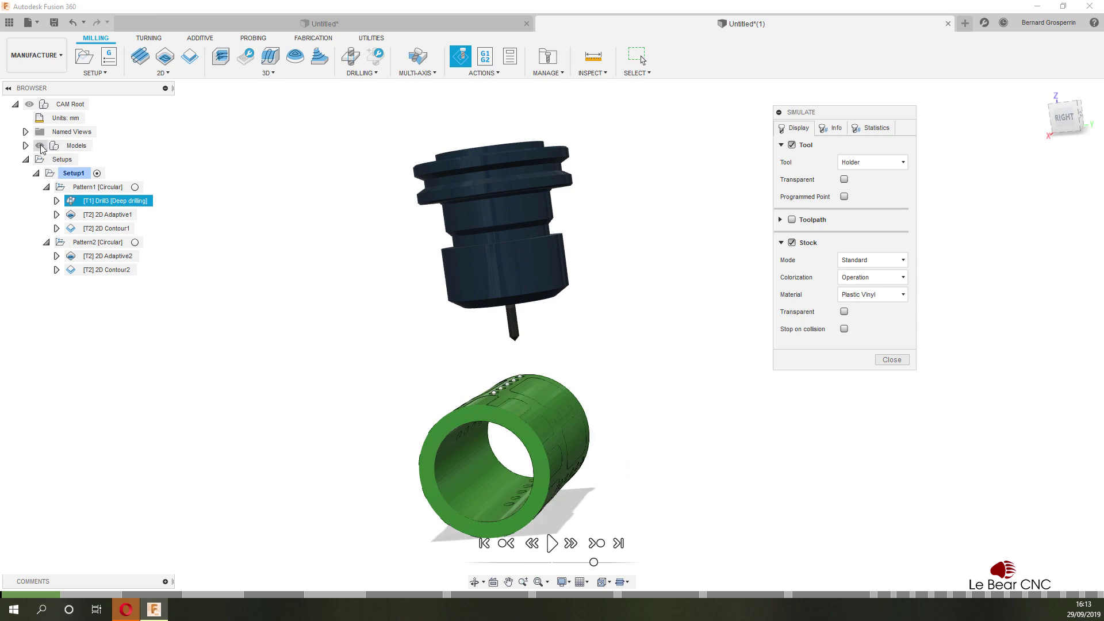
pyautogui.click(39, 147)
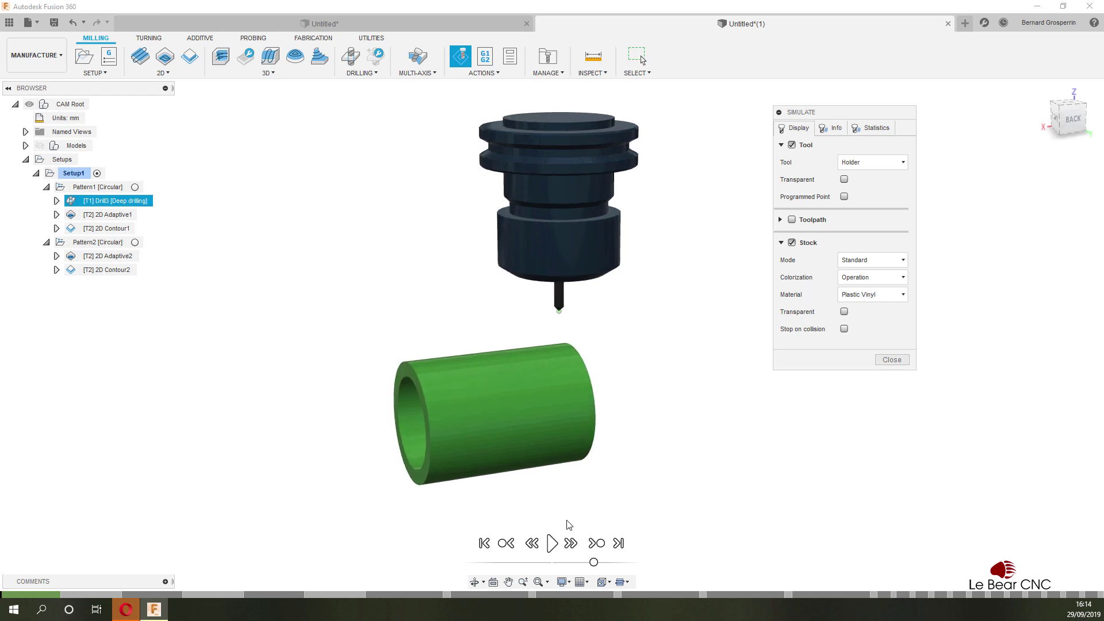
pyautogui.click(556, 544)
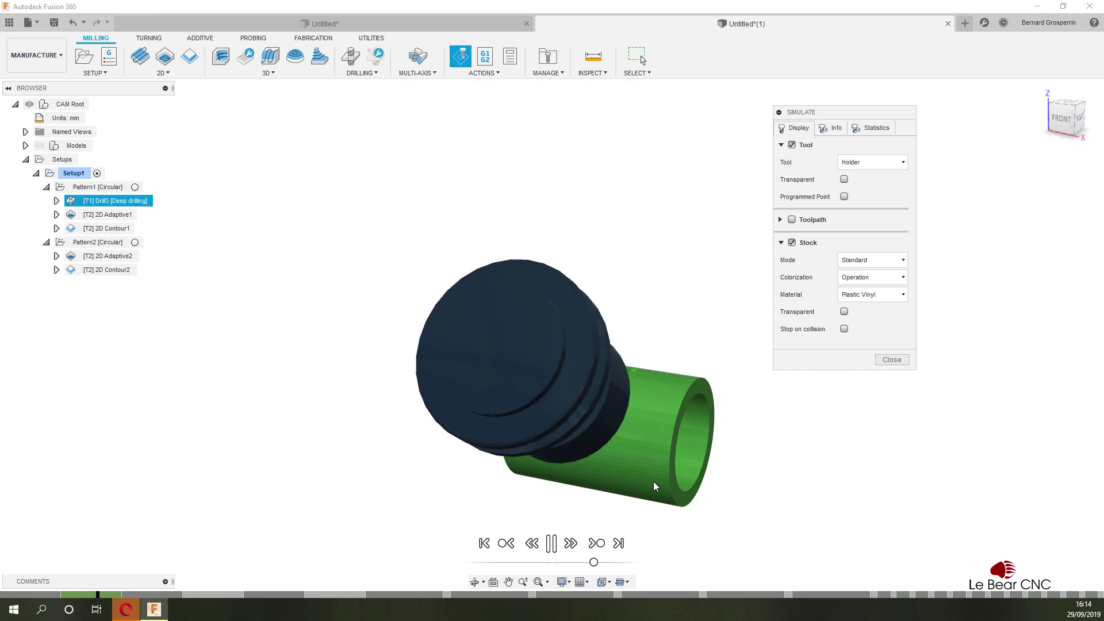
pyautogui.keyDown('shift'); pyautogui.moveTo(640, 474); pyautogui.dragTo(579, 417, button='middle'); pyautogui.keyUp('shift')
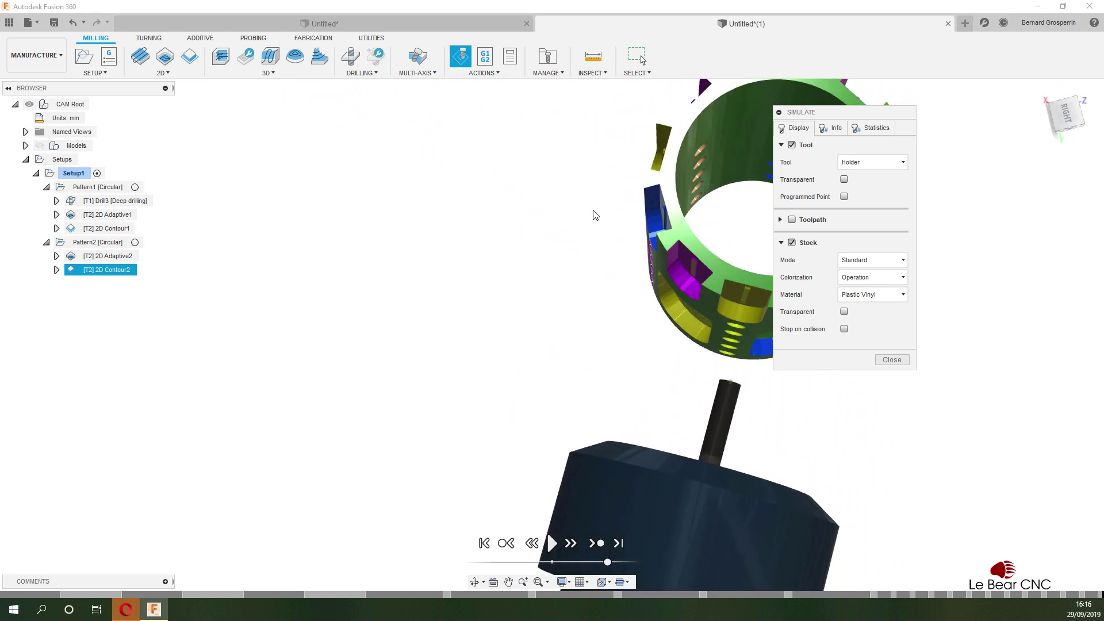
pyautogui.click(892, 360)
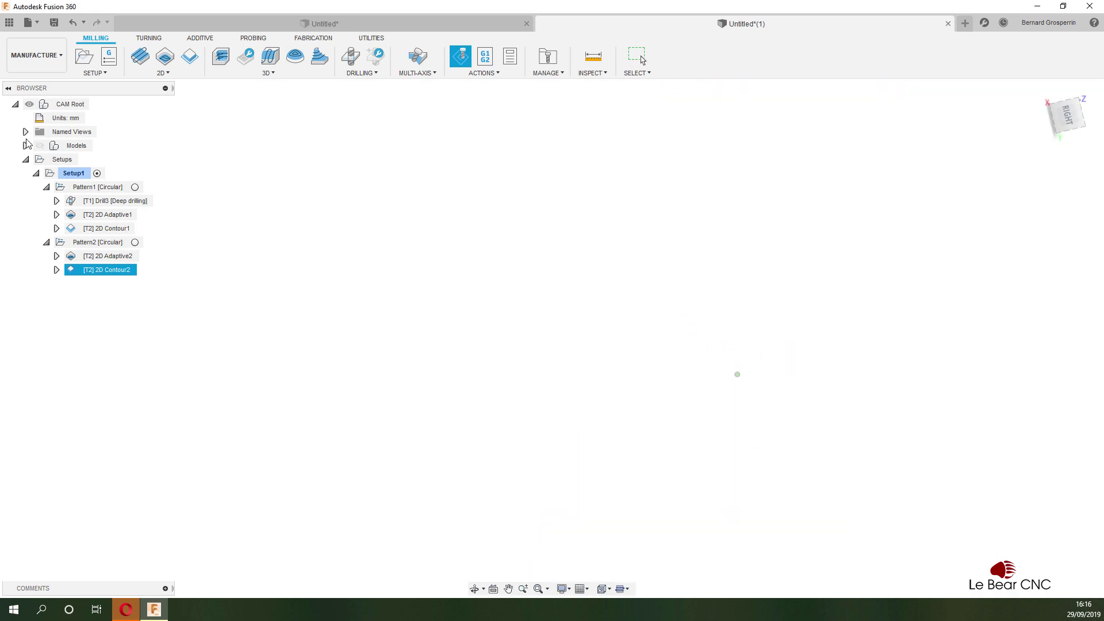
# Step: Set the radial stock to leave to 0 mm in the slots' 2D Adaptive operation and regenerate its toolpath
pyautogui.rightClick(112, 257)
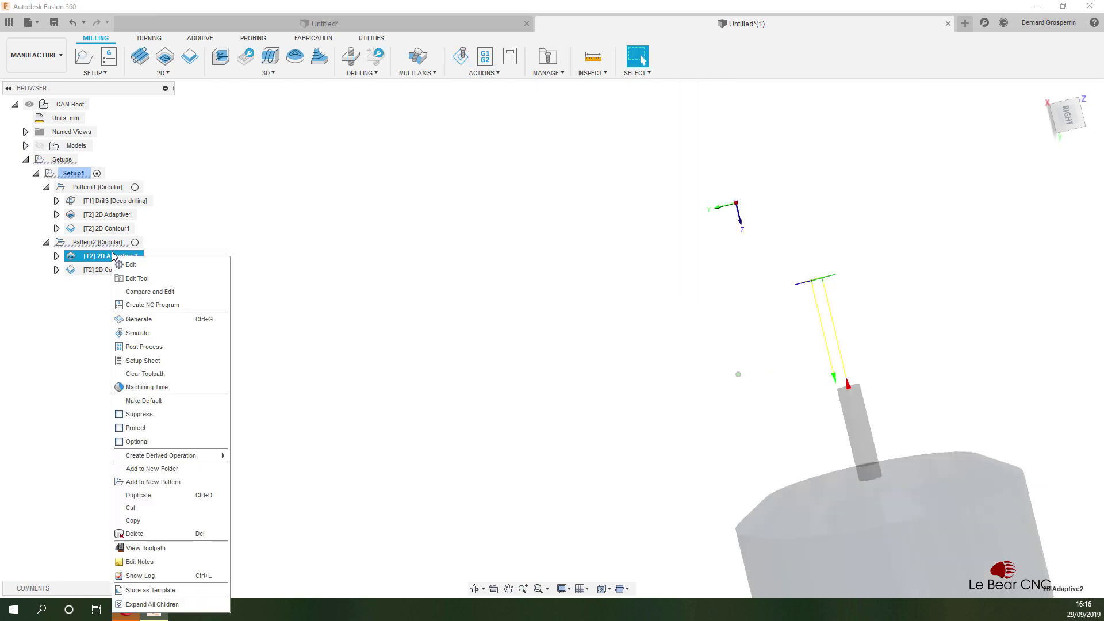
pyautogui.click(131, 265)
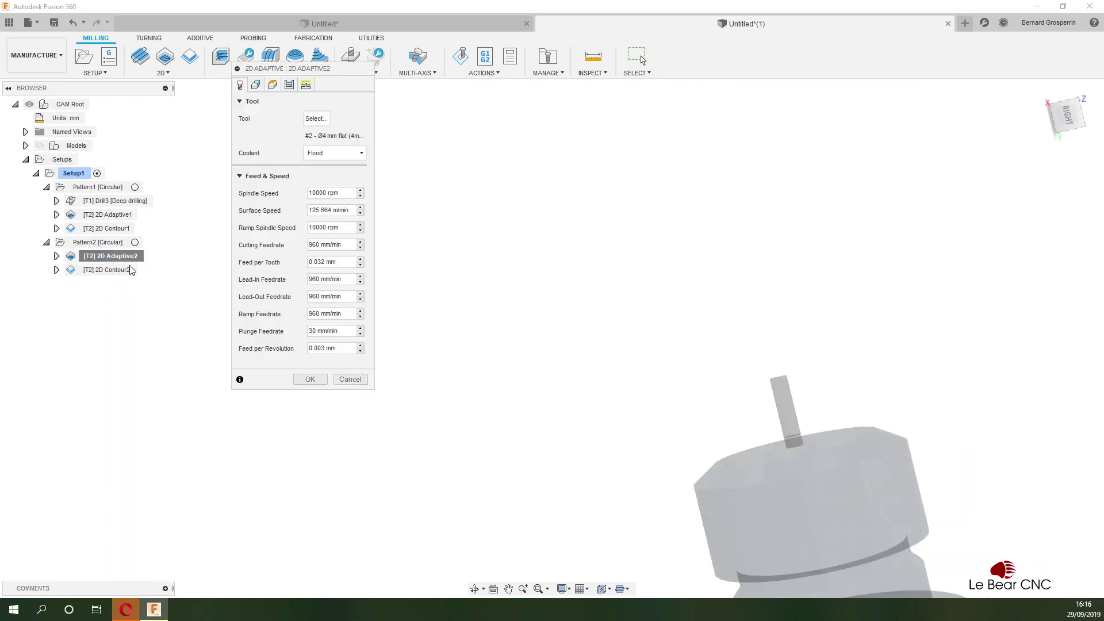
pyautogui.click(290, 85)
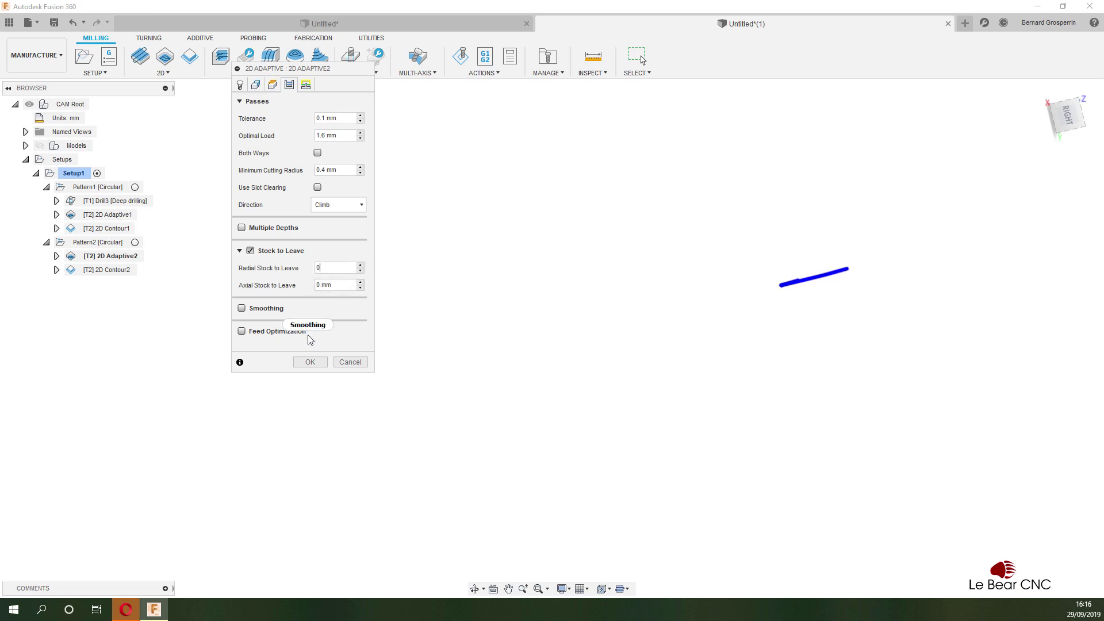
pyautogui.click(311, 362)
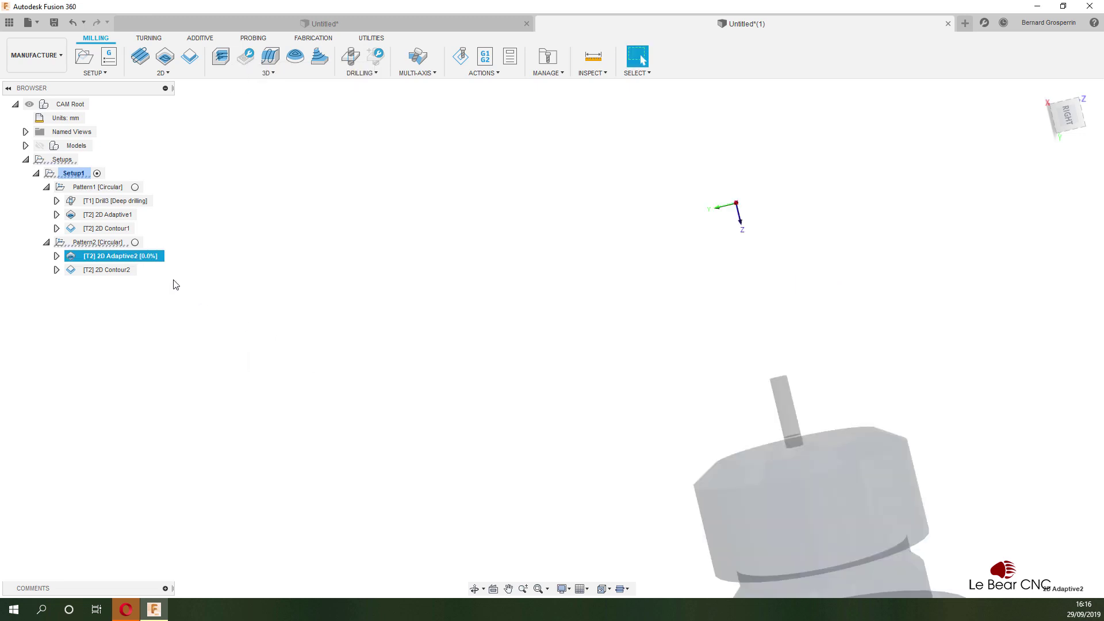
# Step: Simulate the setup again, skipping through the operations to the slot contours, and pause to examine the machined pockets and slots
pyautogui.rightClick(82, 176)
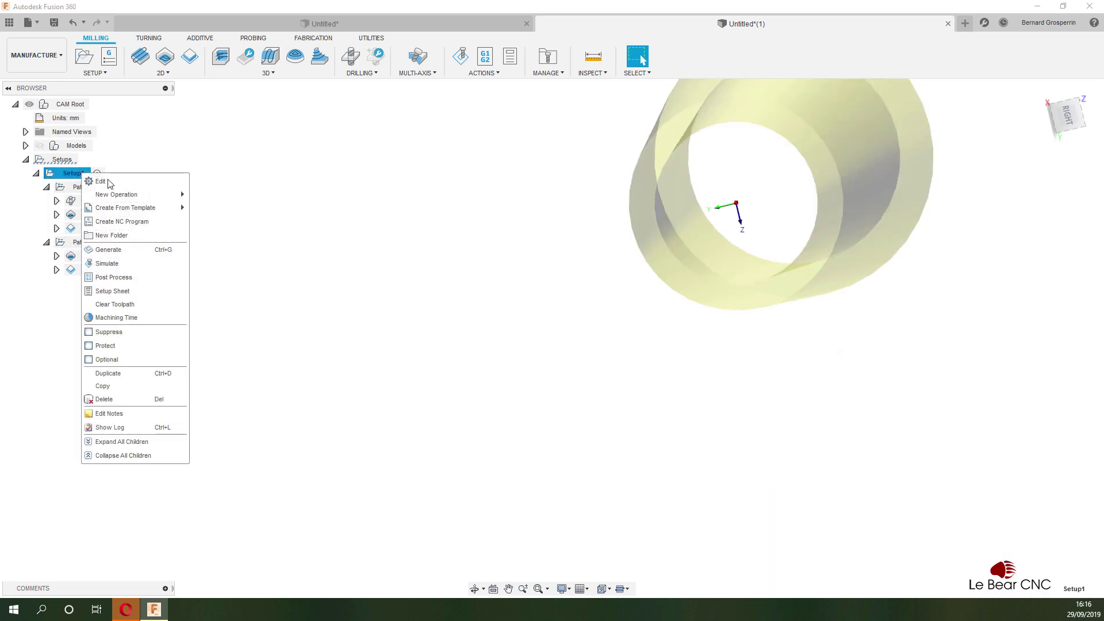
pyautogui.click(125, 264)
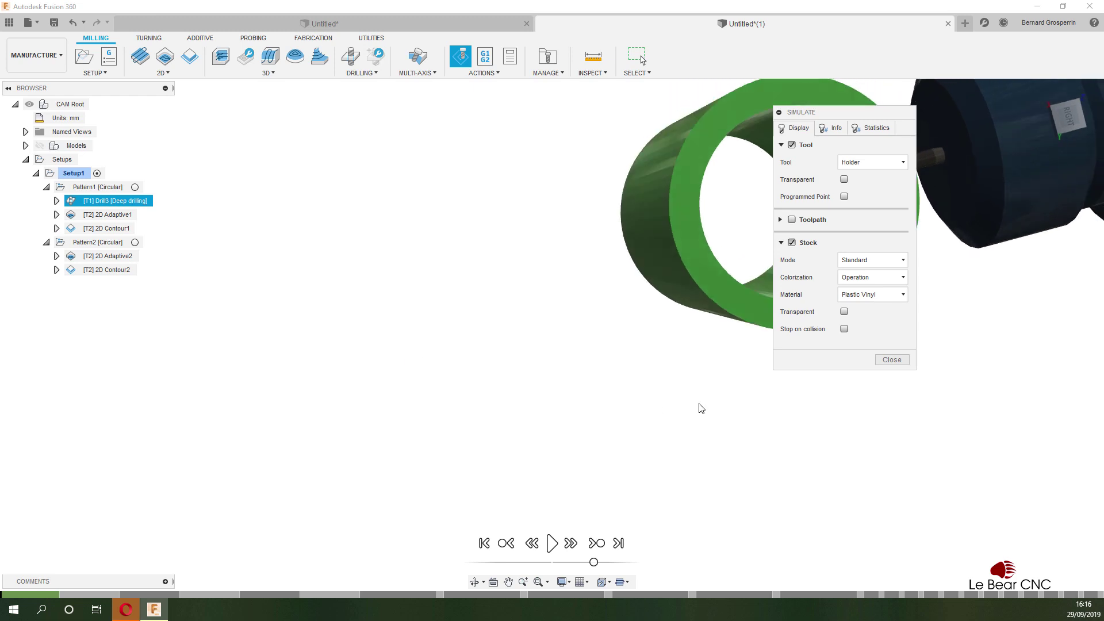
pyautogui.click(597, 546)
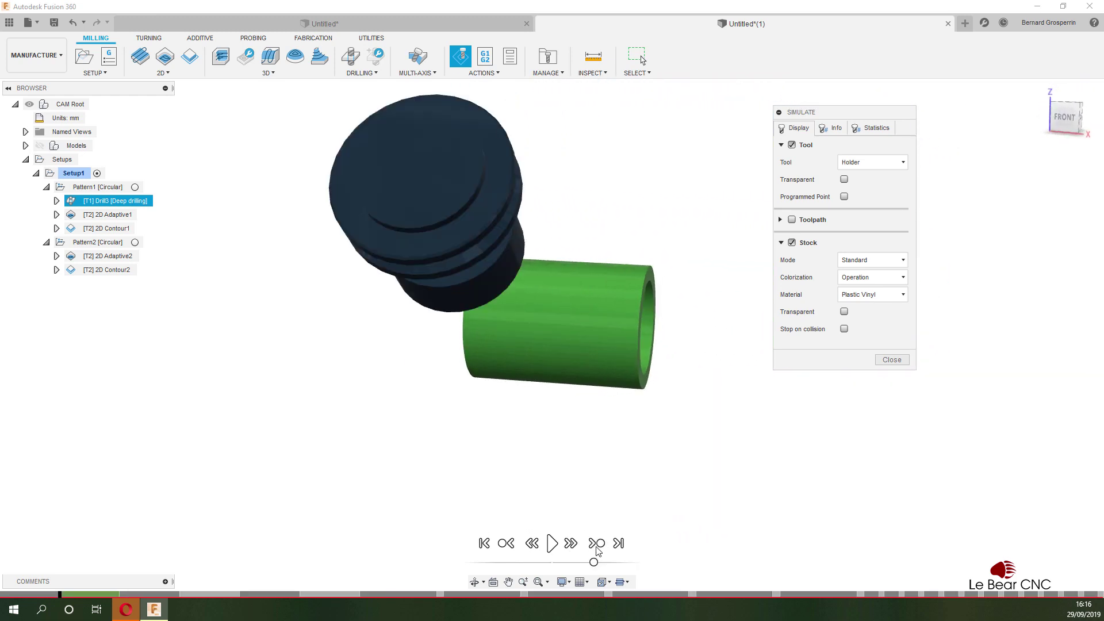
pyautogui.click(596, 543)
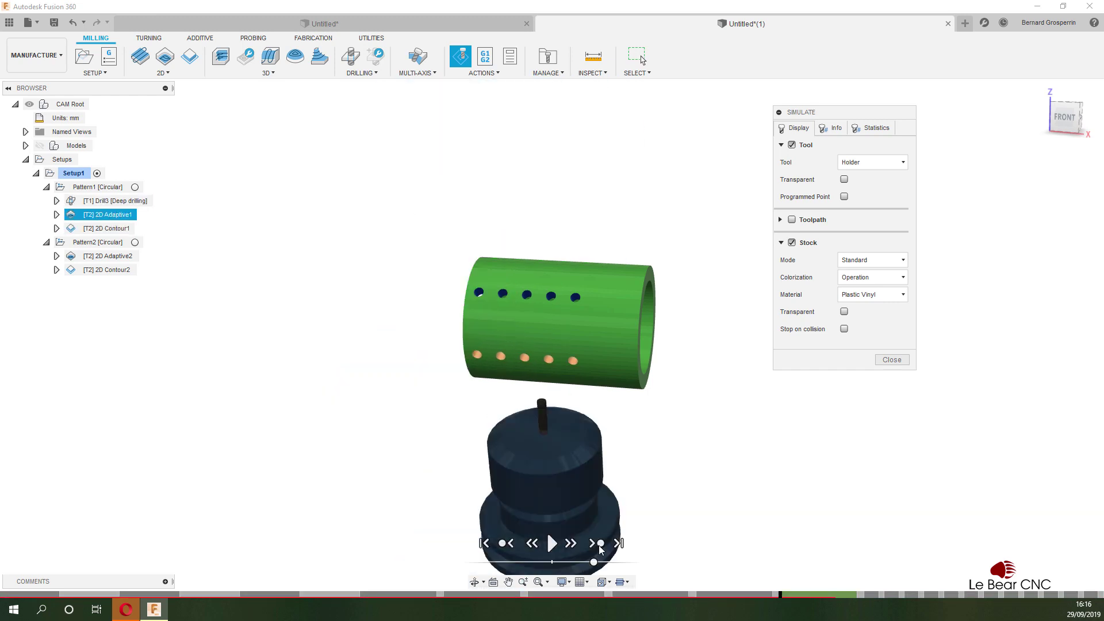
pyautogui.click(596, 543)
pyautogui.click(596, 544)
pyautogui.click(597, 543)
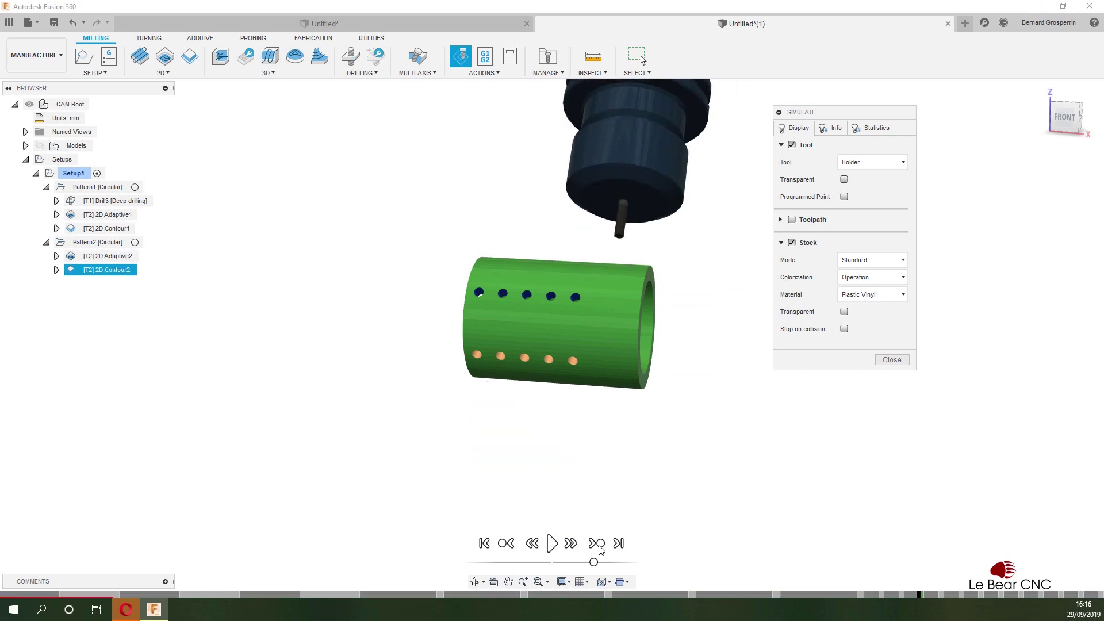
pyautogui.click(596, 543)
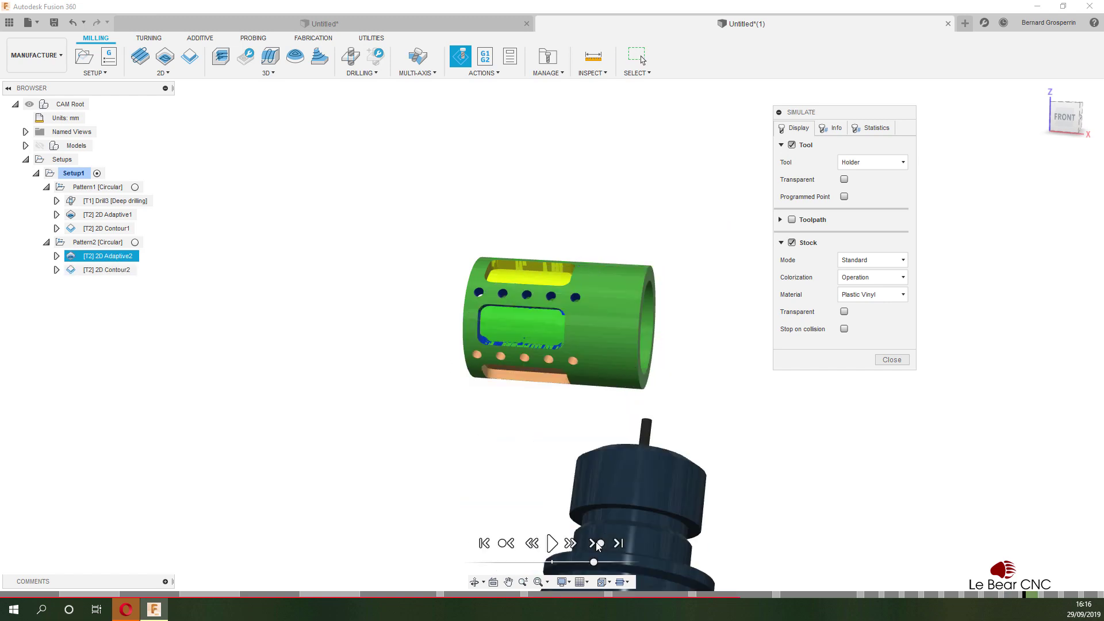
pyautogui.click(597, 544)
pyautogui.click(597, 544)
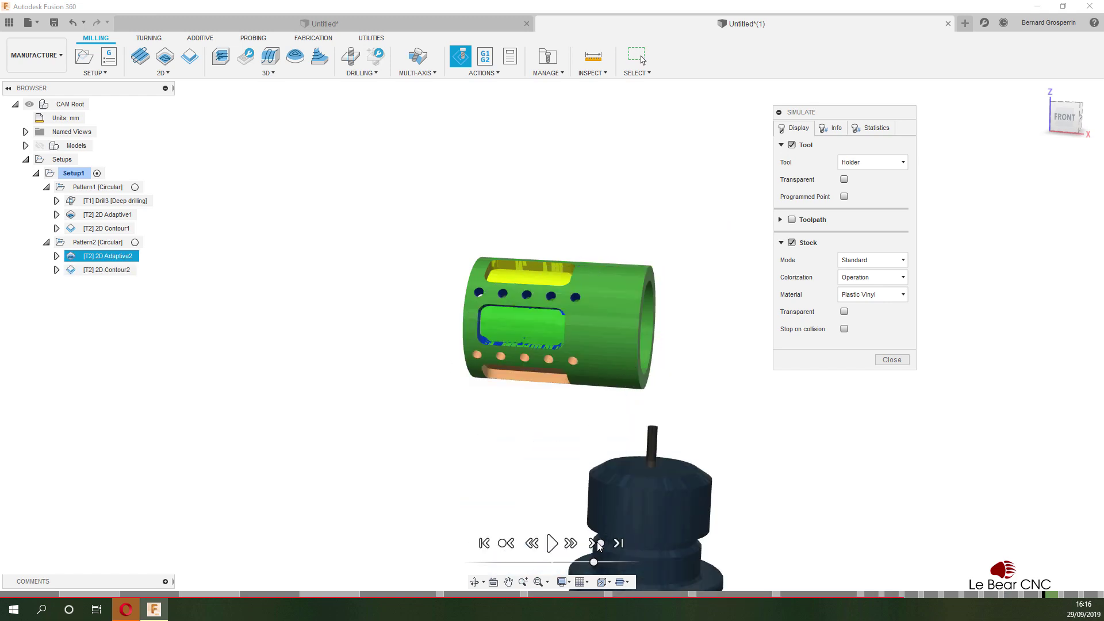
pyautogui.click(598, 544)
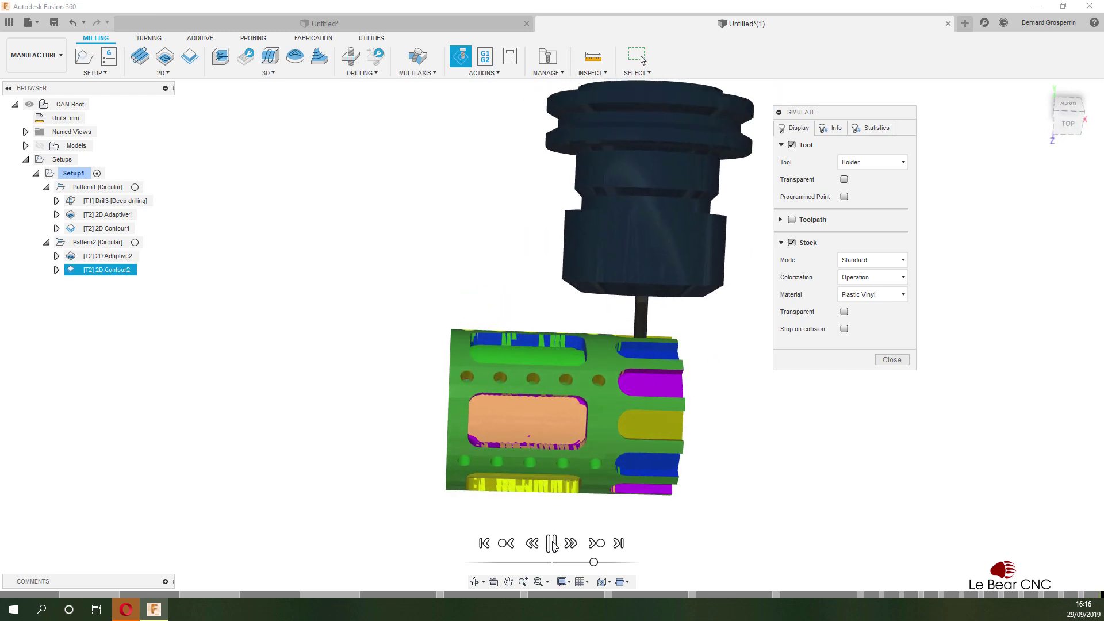
pyautogui.click(552, 543)
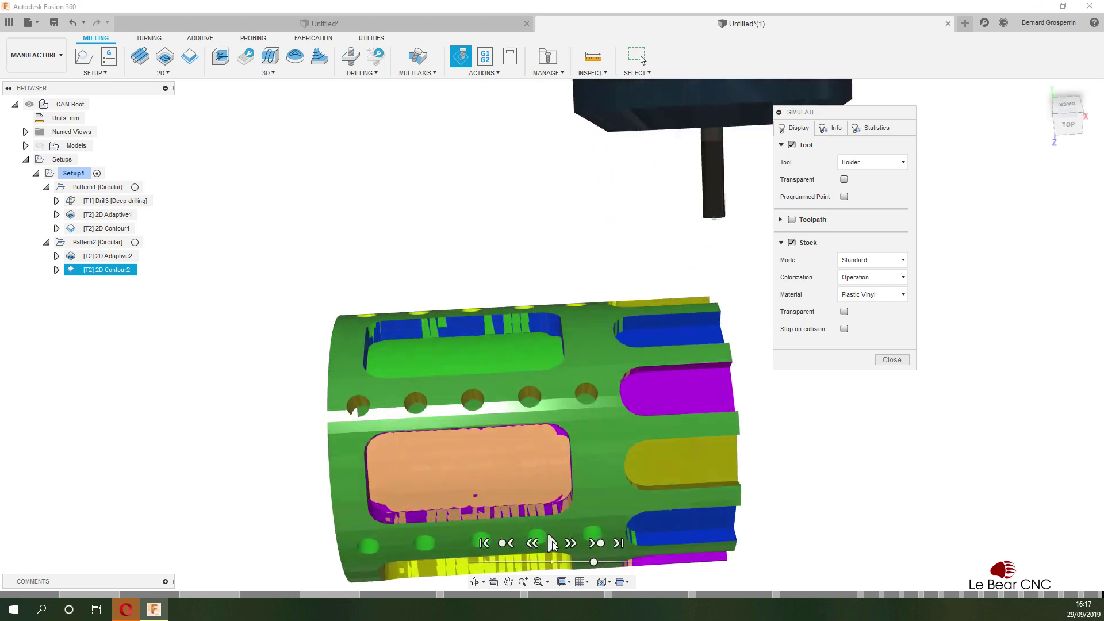